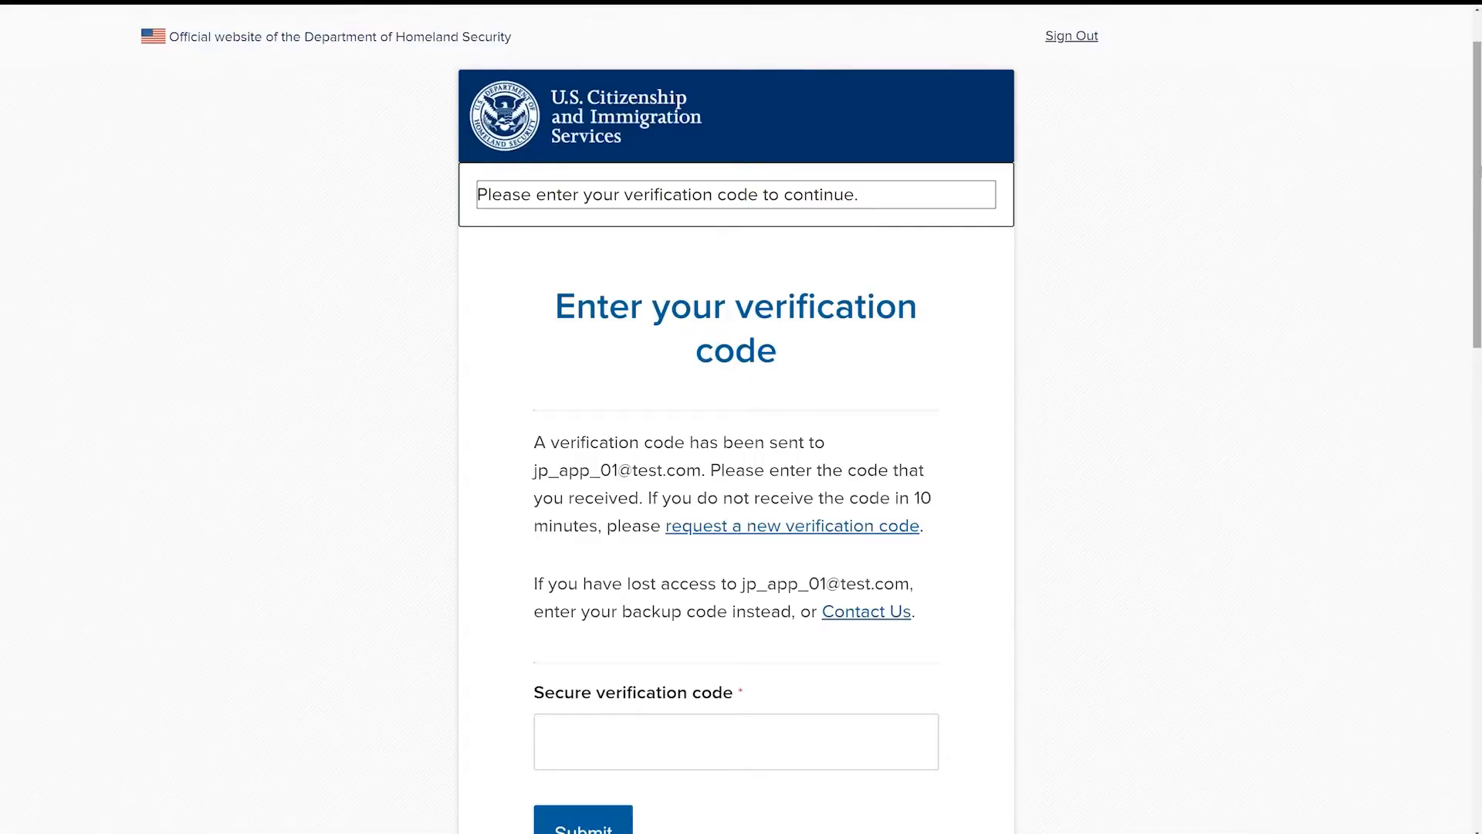
Step: Enter the secure verification code and submit it
scroll(850, 464, "down", 4)
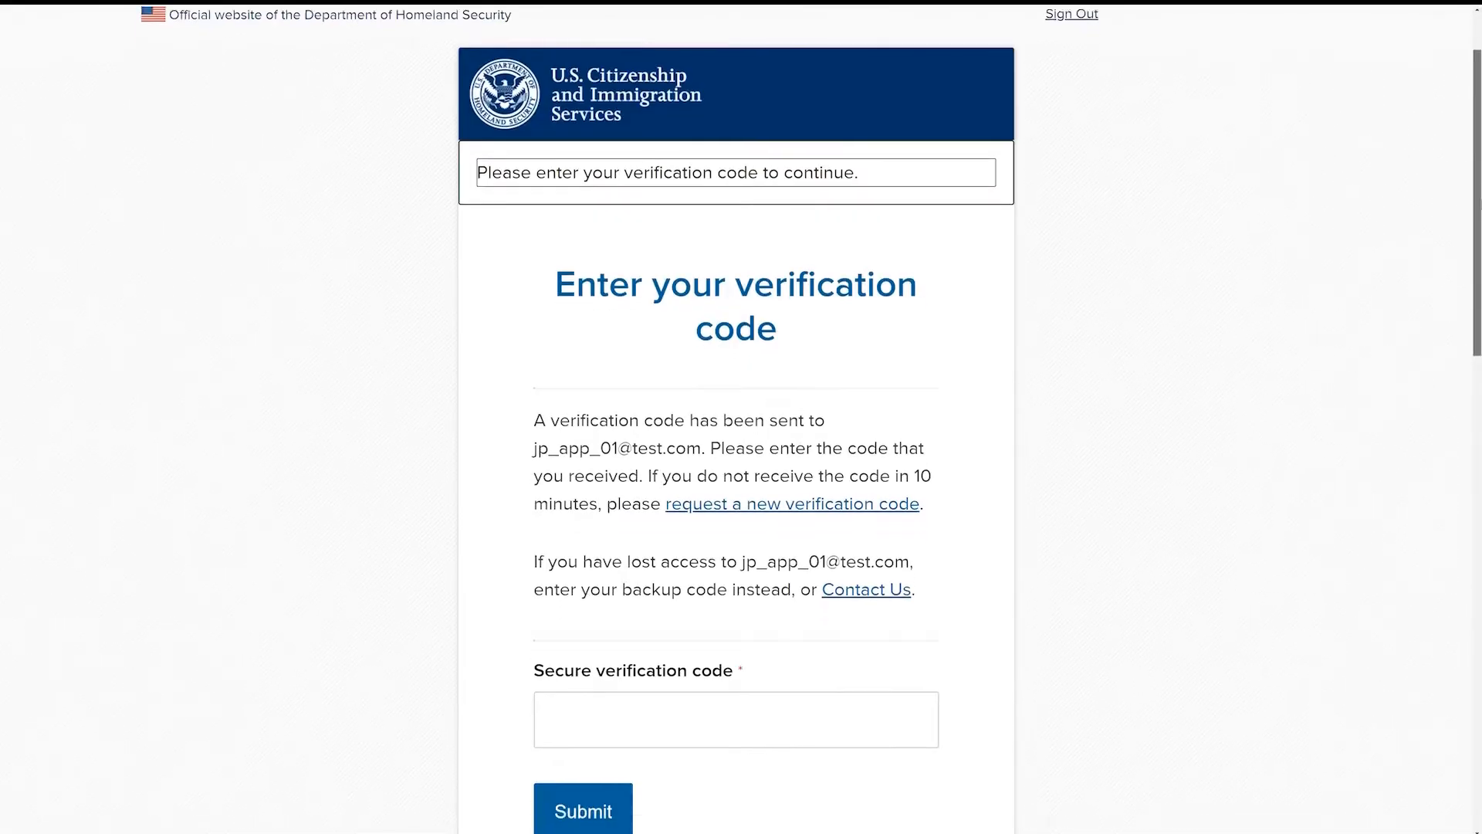
left_click(850, 464)
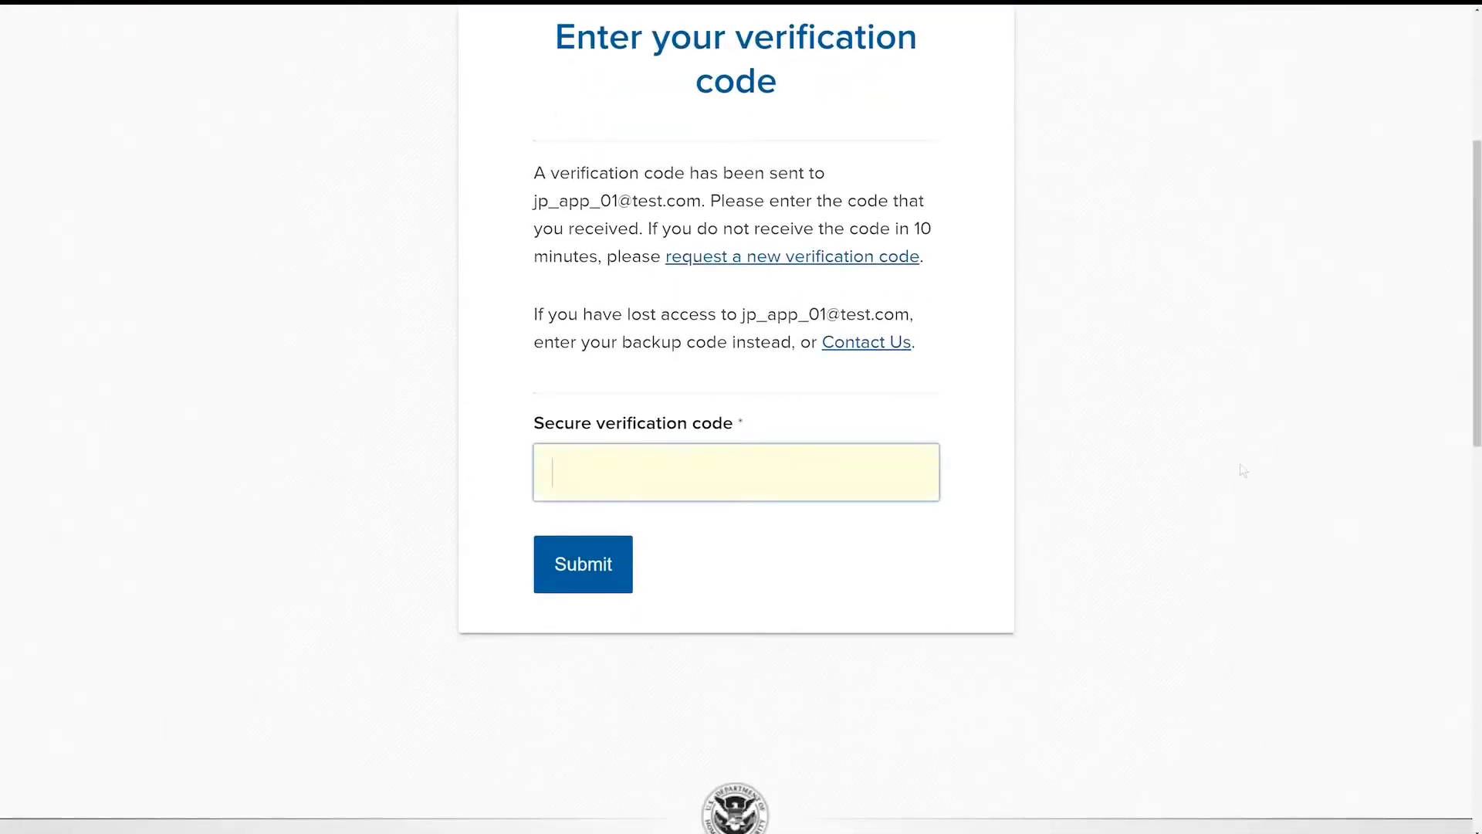
type("12345")
left_click(611, 579)
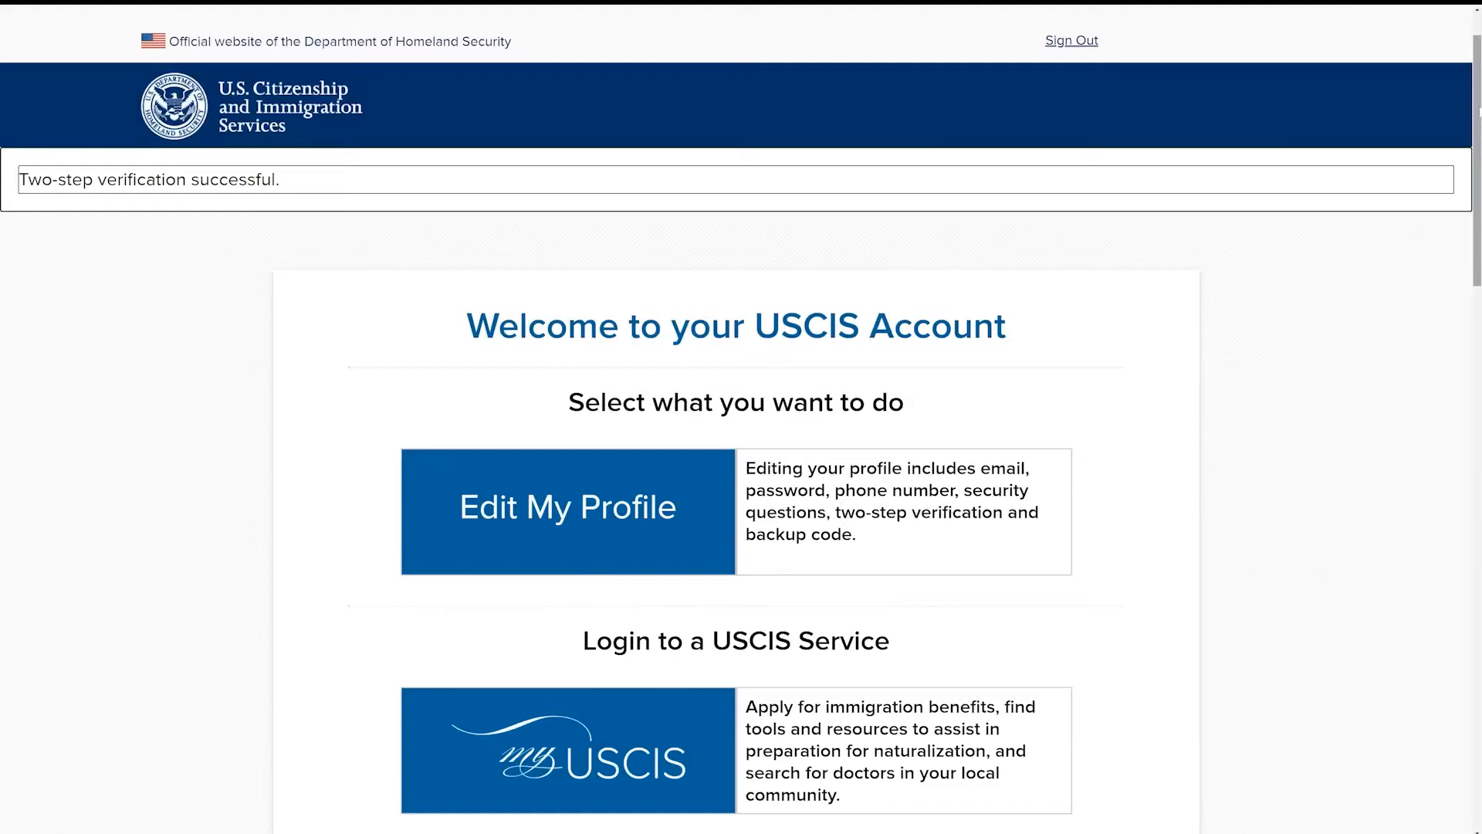
Step: Open the myUSCIS service from the account's service list
scroll(741, 417, "down", 3)
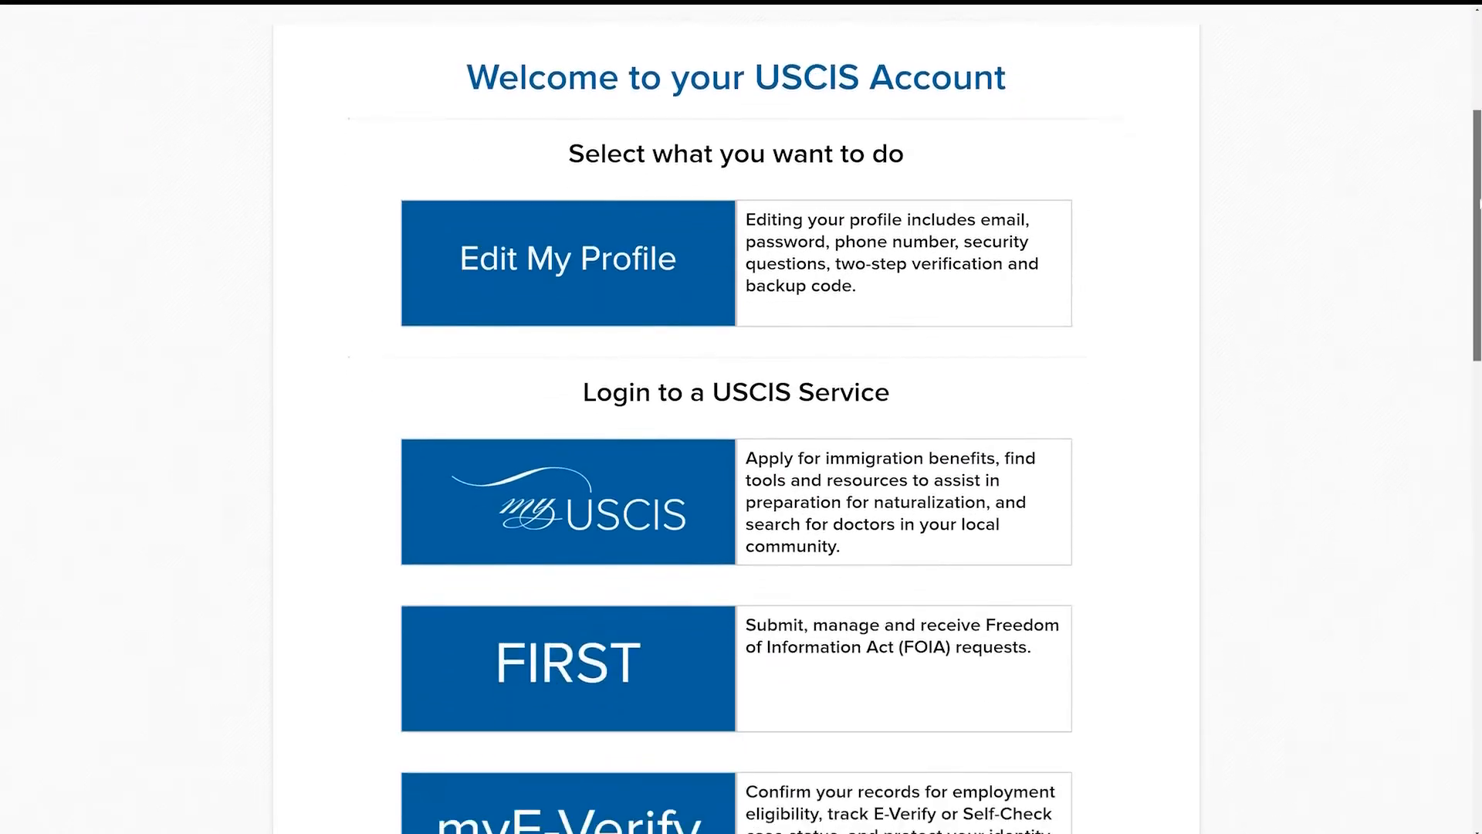
scroll(698, 507, "down", 1)
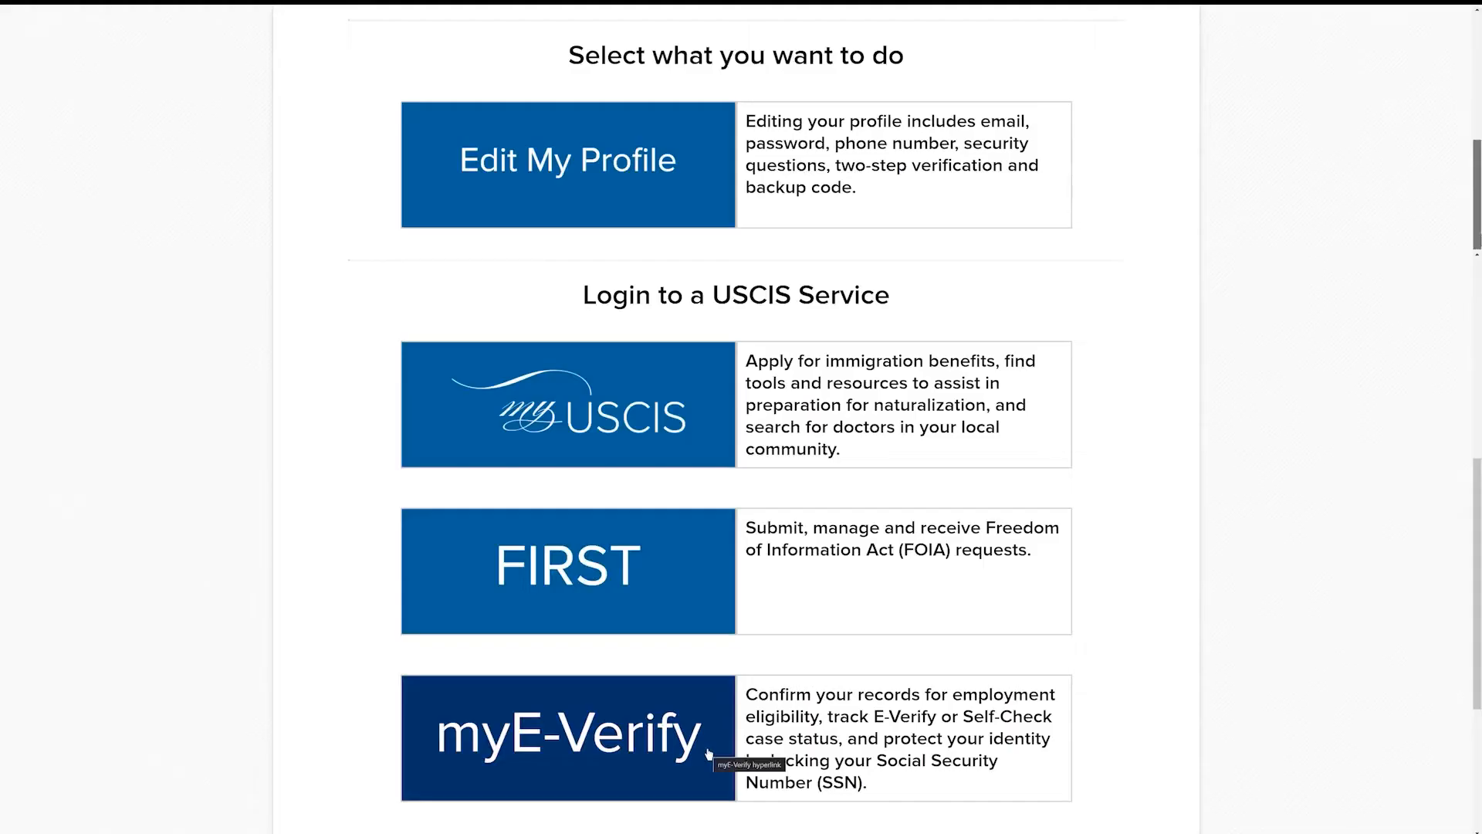
left_click(697, 454)
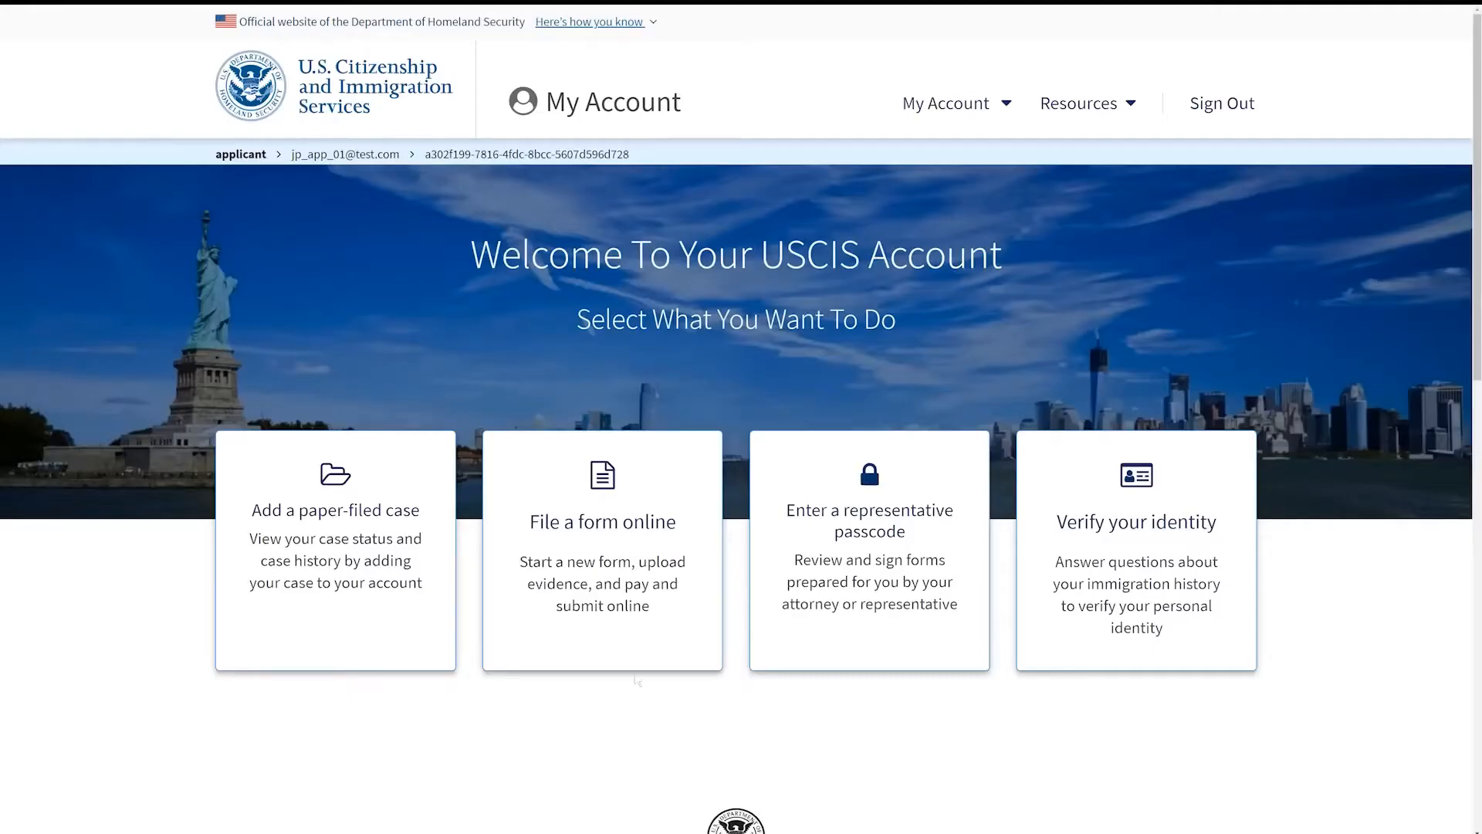
Step: Choose to file a form online, select N-400, Application for Naturalization, and start the form
left_click(633, 634)
type("N-400")
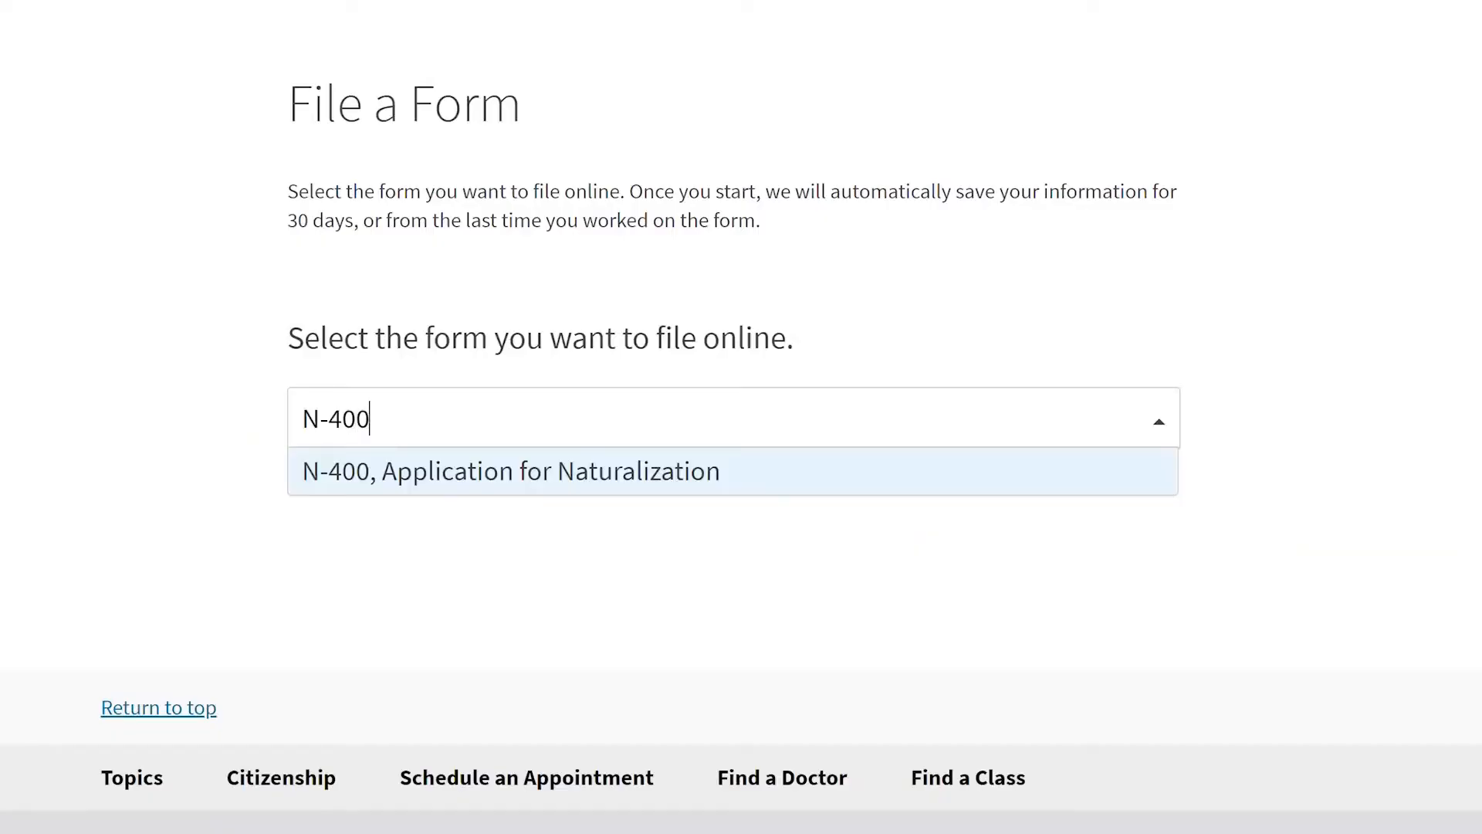
left_click(584, 485)
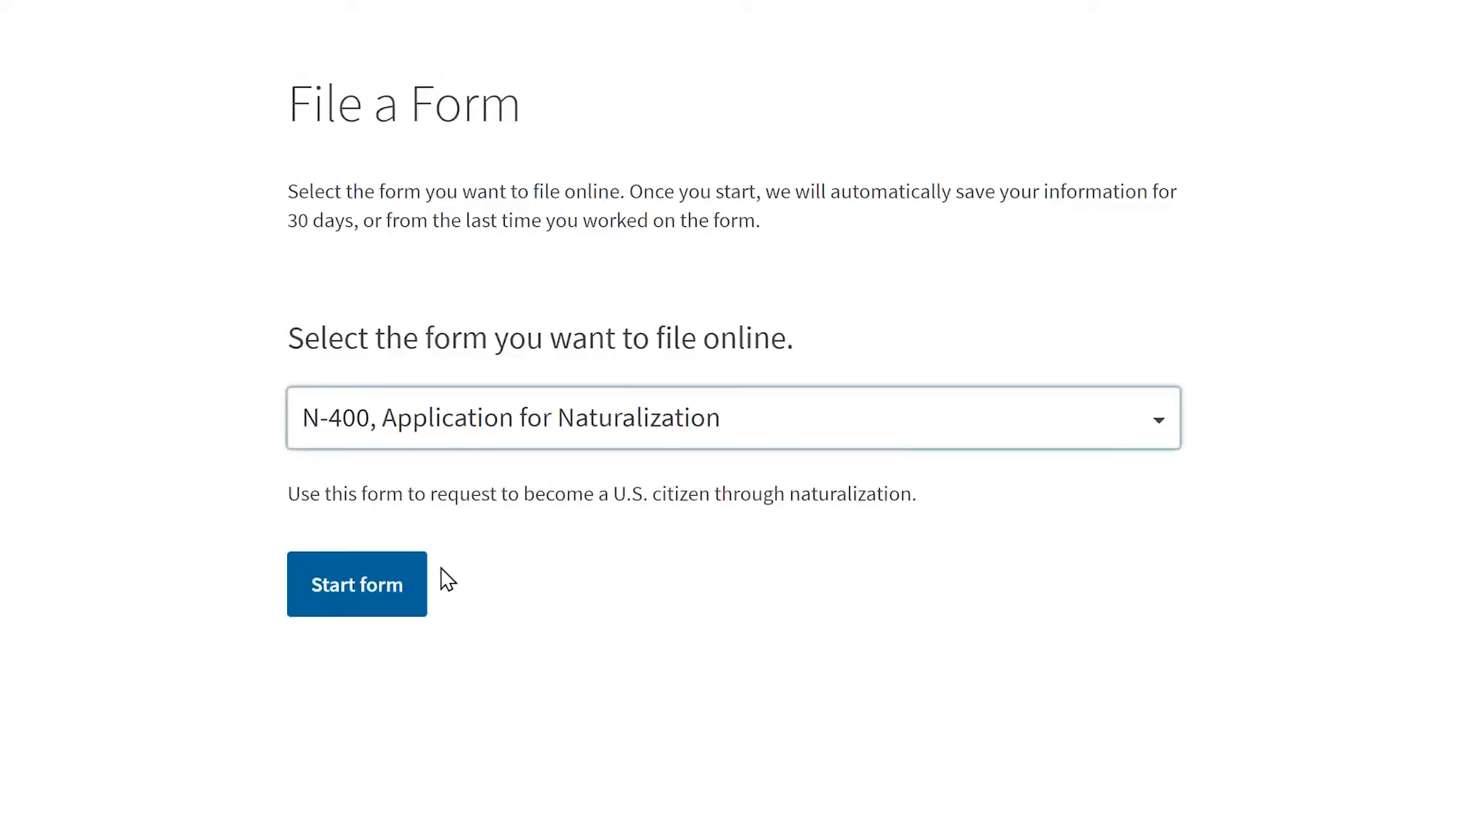
left_click(417, 608)
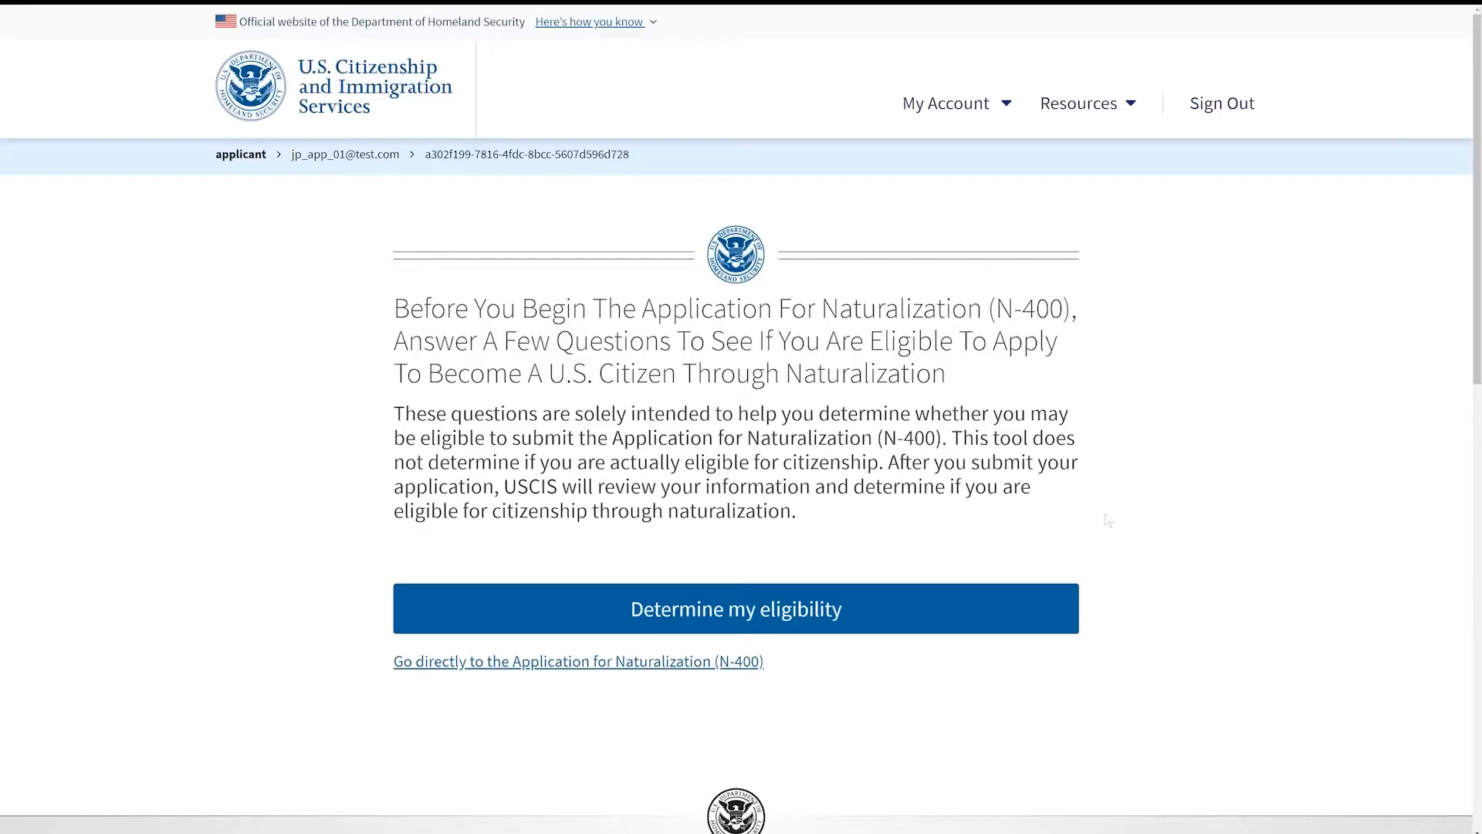
Step: Start the eligibility check, answering No about U.S. citizen parents and 18 or older for age
left_click(910, 620)
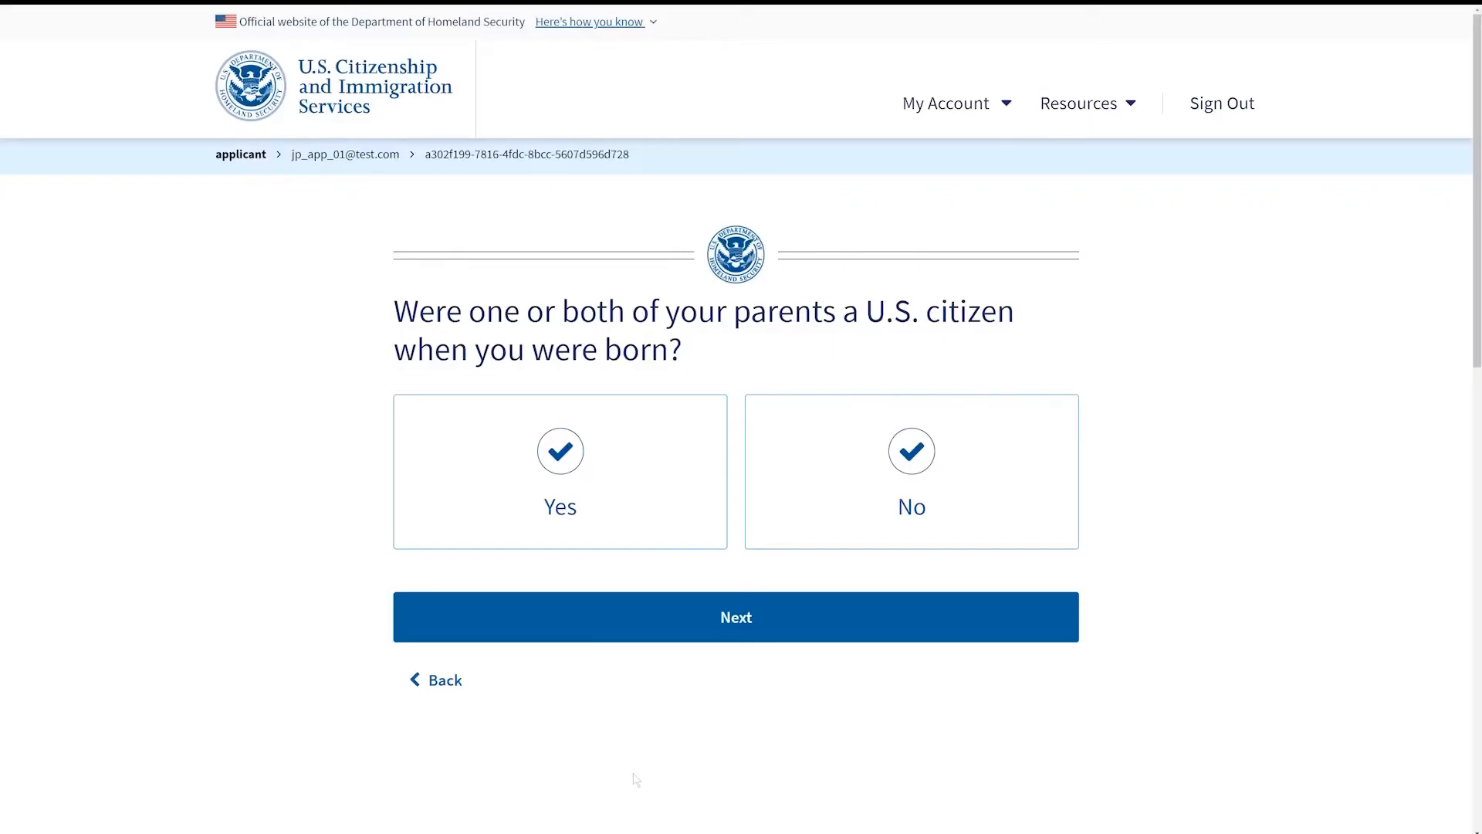
left_click(990, 475)
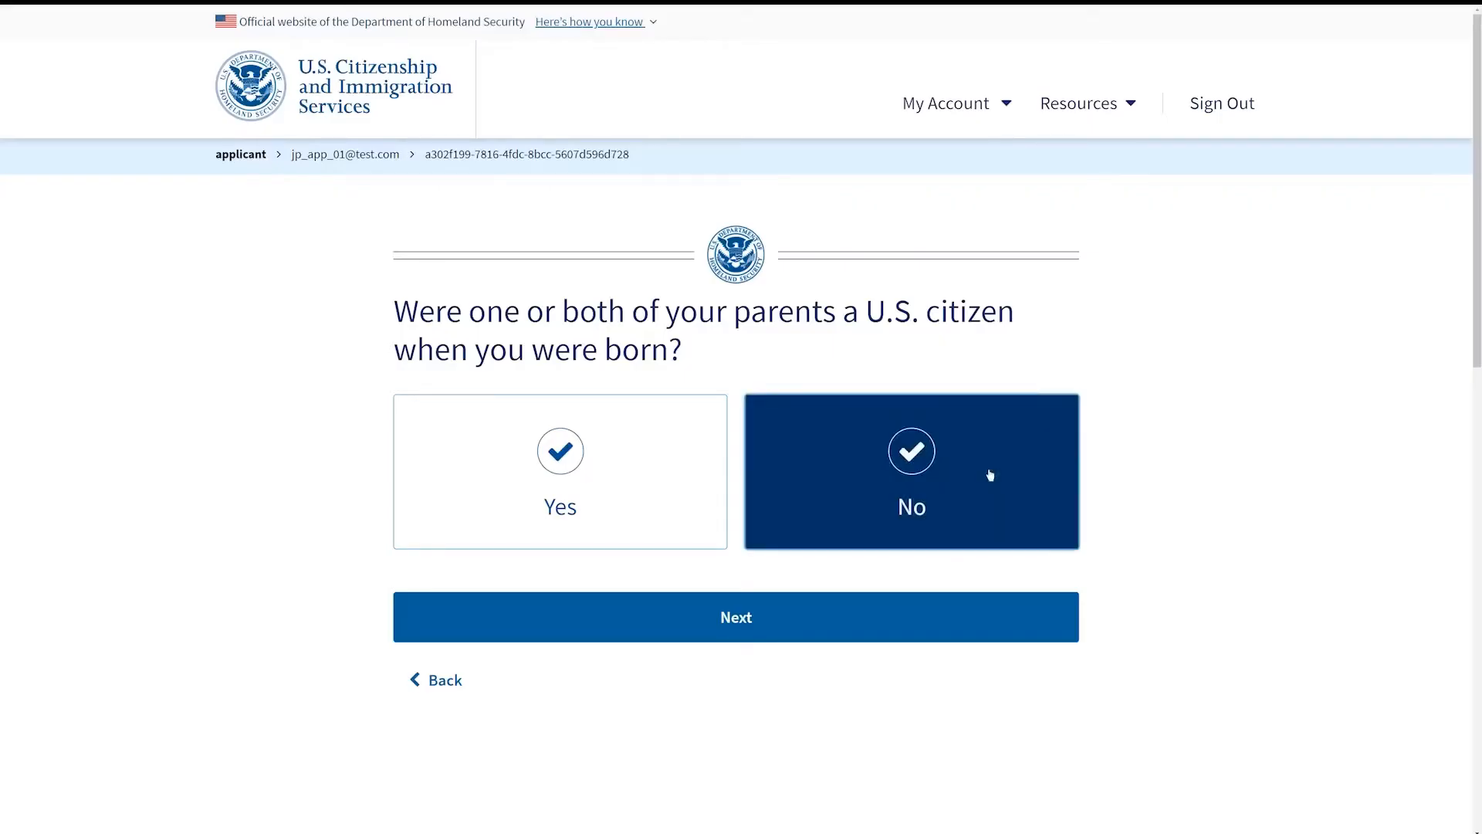
left_click(815, 633)
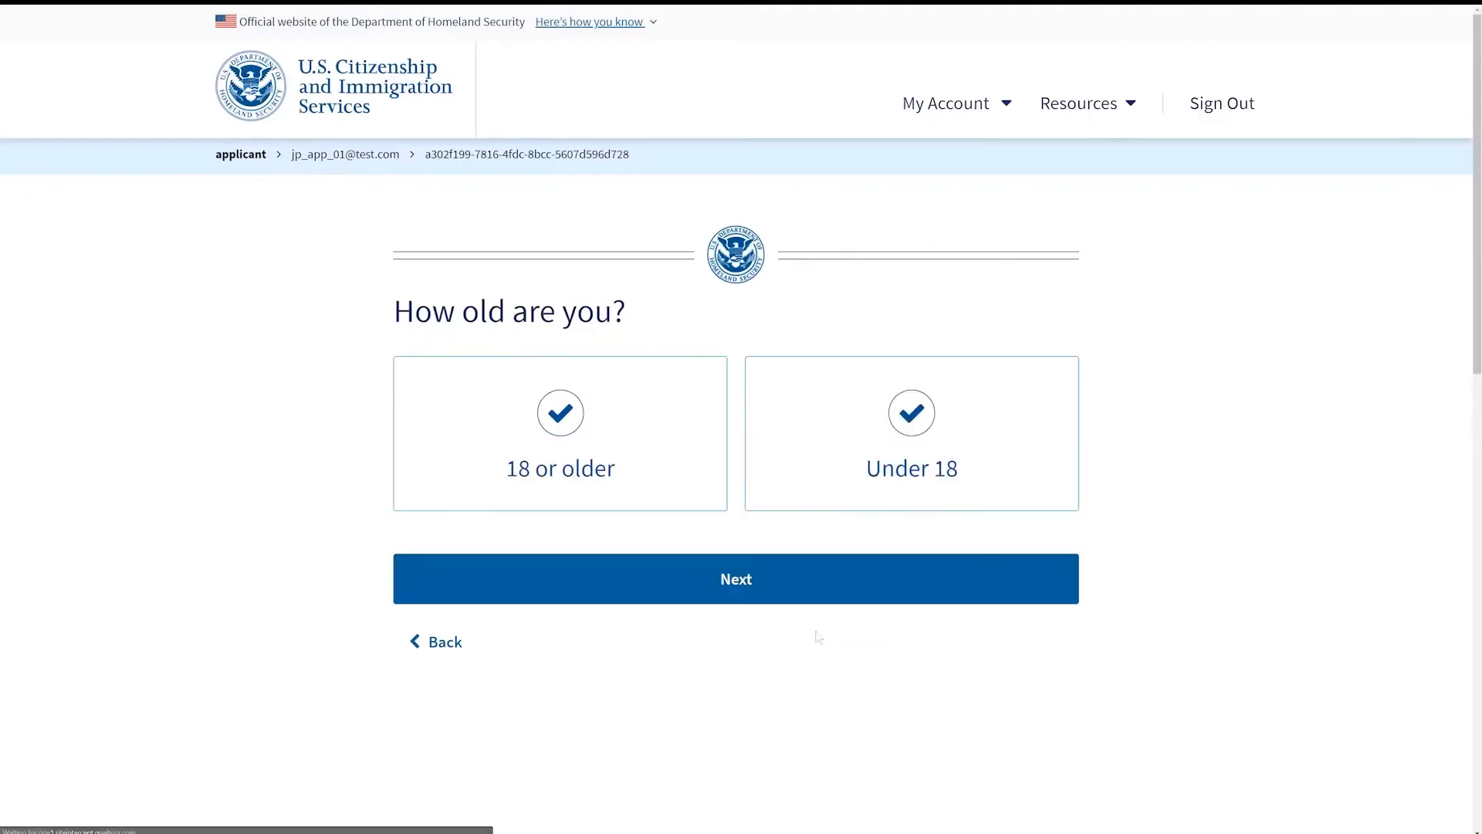
left_click(664, 475)
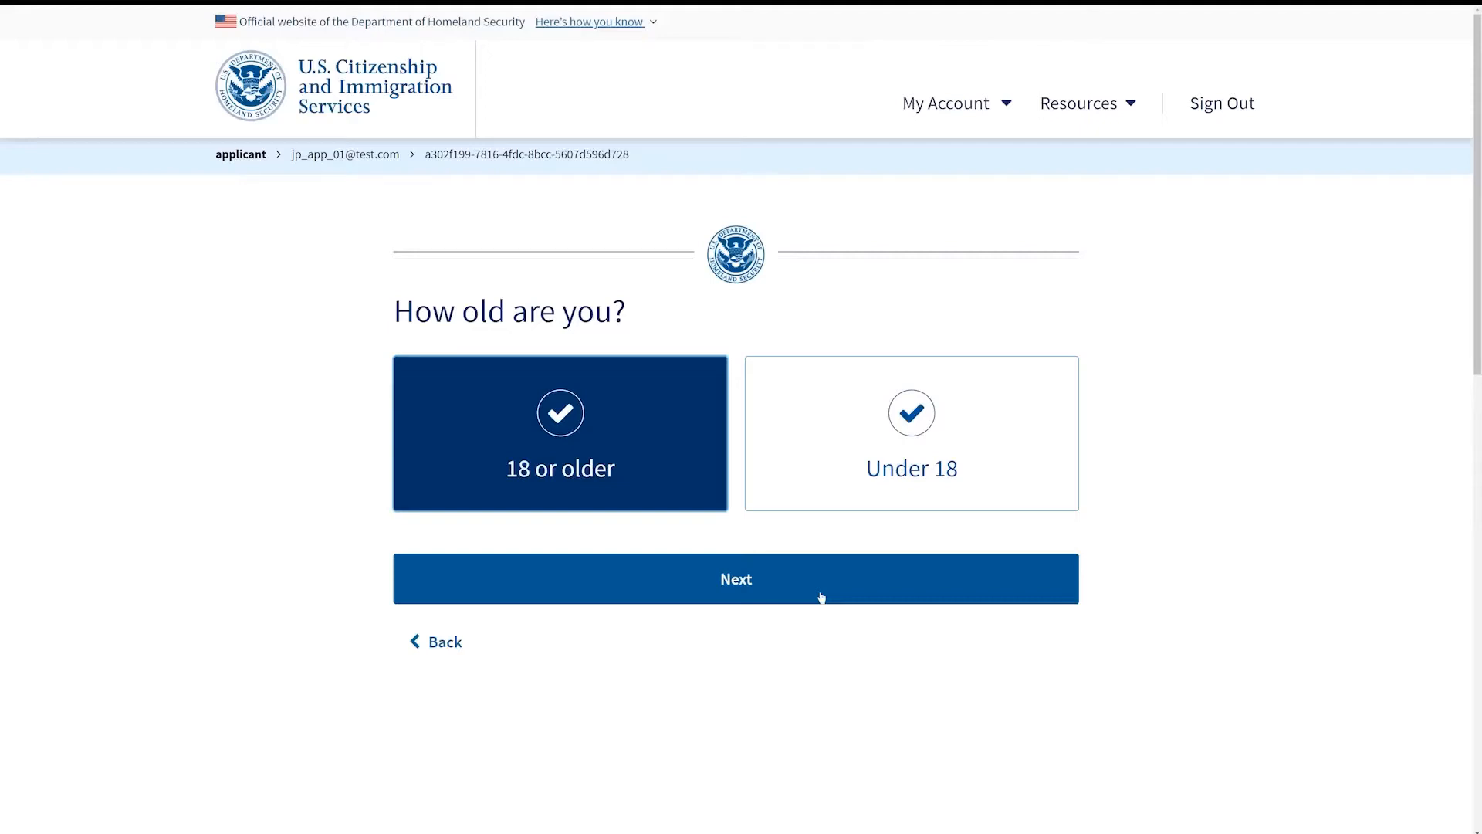
left_click(820, 598)
Step: Try answering Yes to the U.S. citizen parents question, then go back to the previous page
left_click(627, 463)
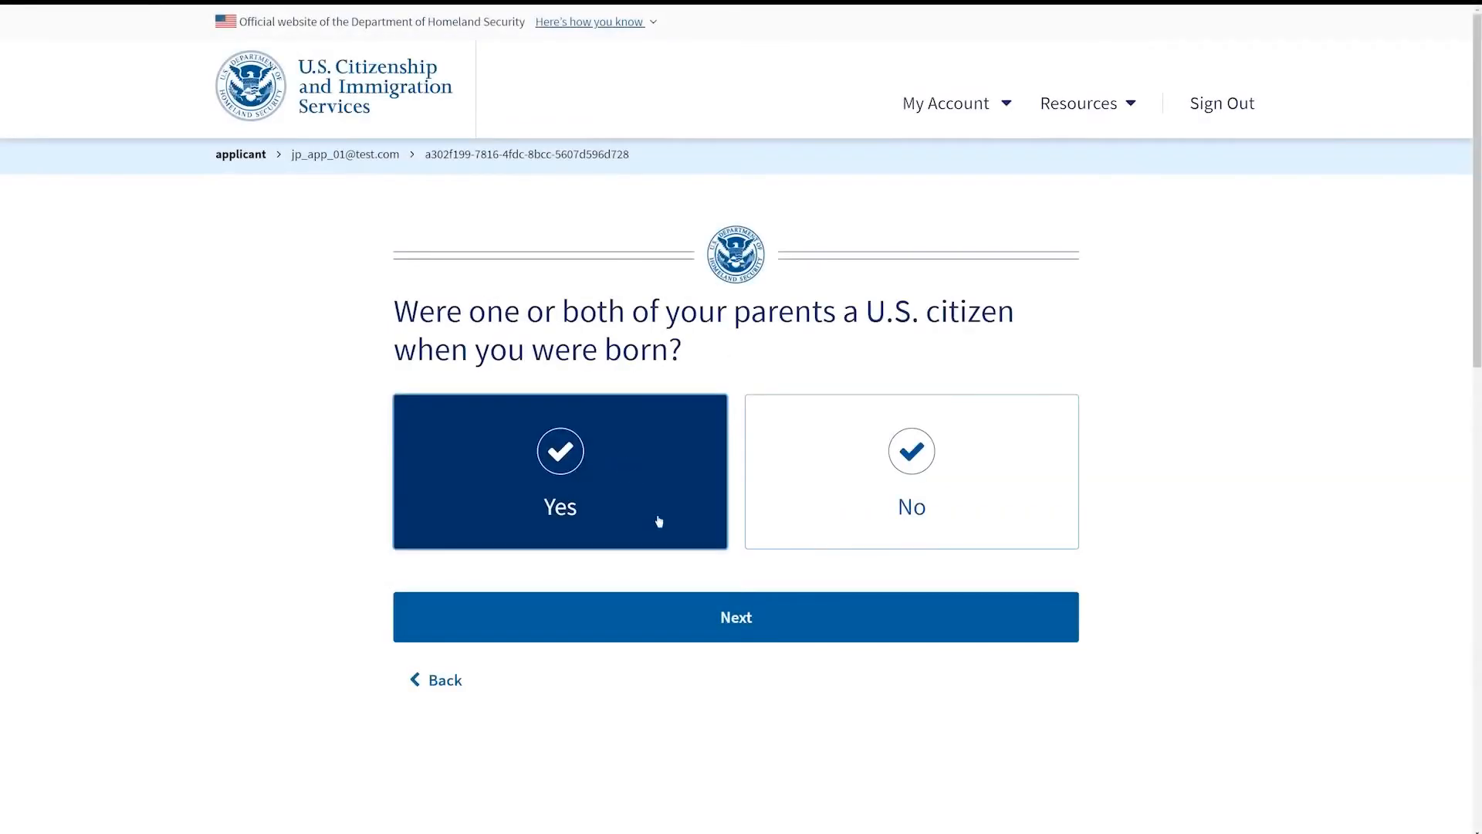
left_click(833, 640)
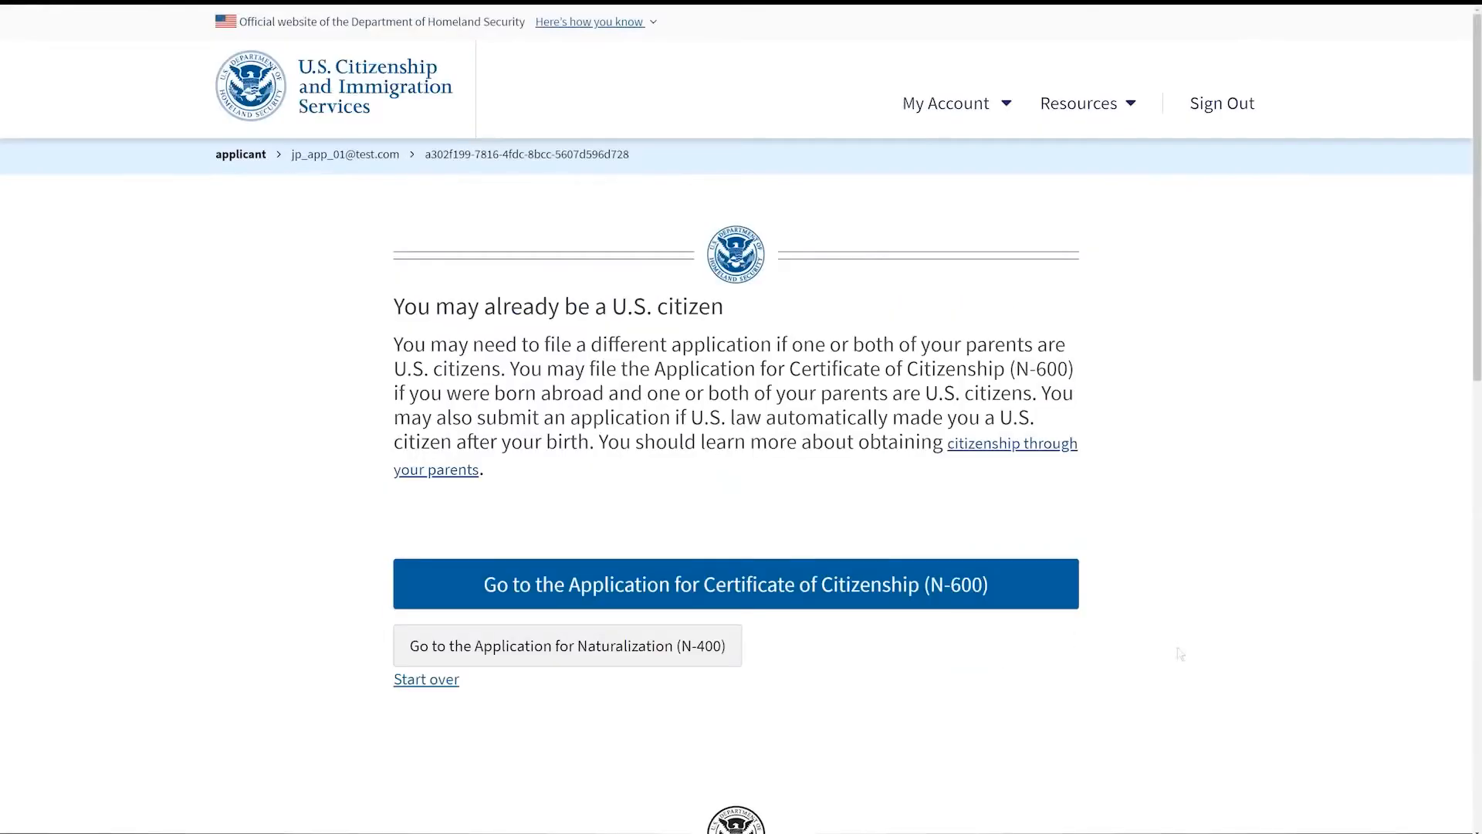
key("alt+Left")
Step: Answer No to armed forces membership and Yes to being a lawful permanent resident
left_click(979, 569)
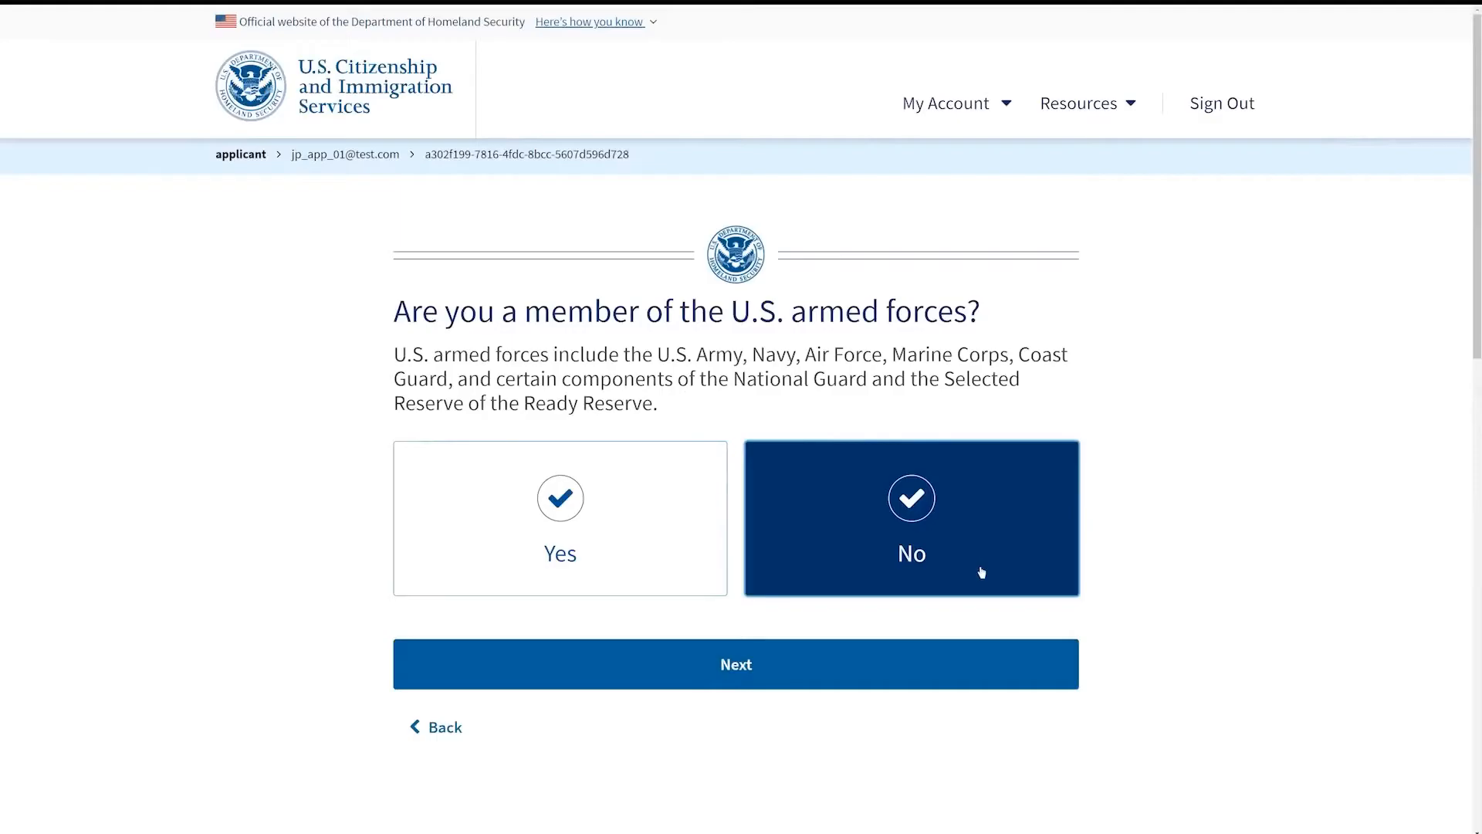
left_click(807, 673)
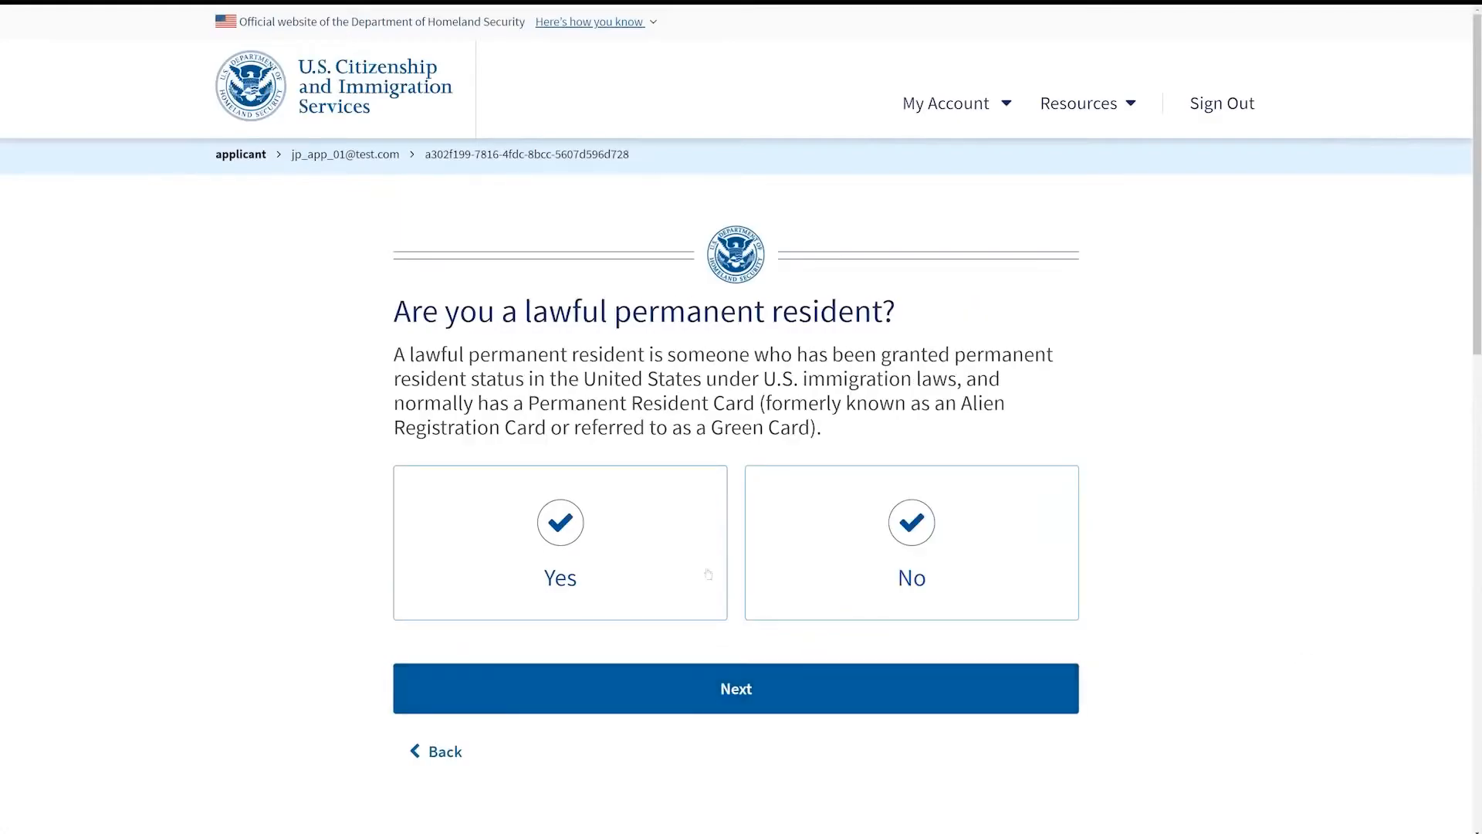
left_click(606, 563)
left_click(772, 693)
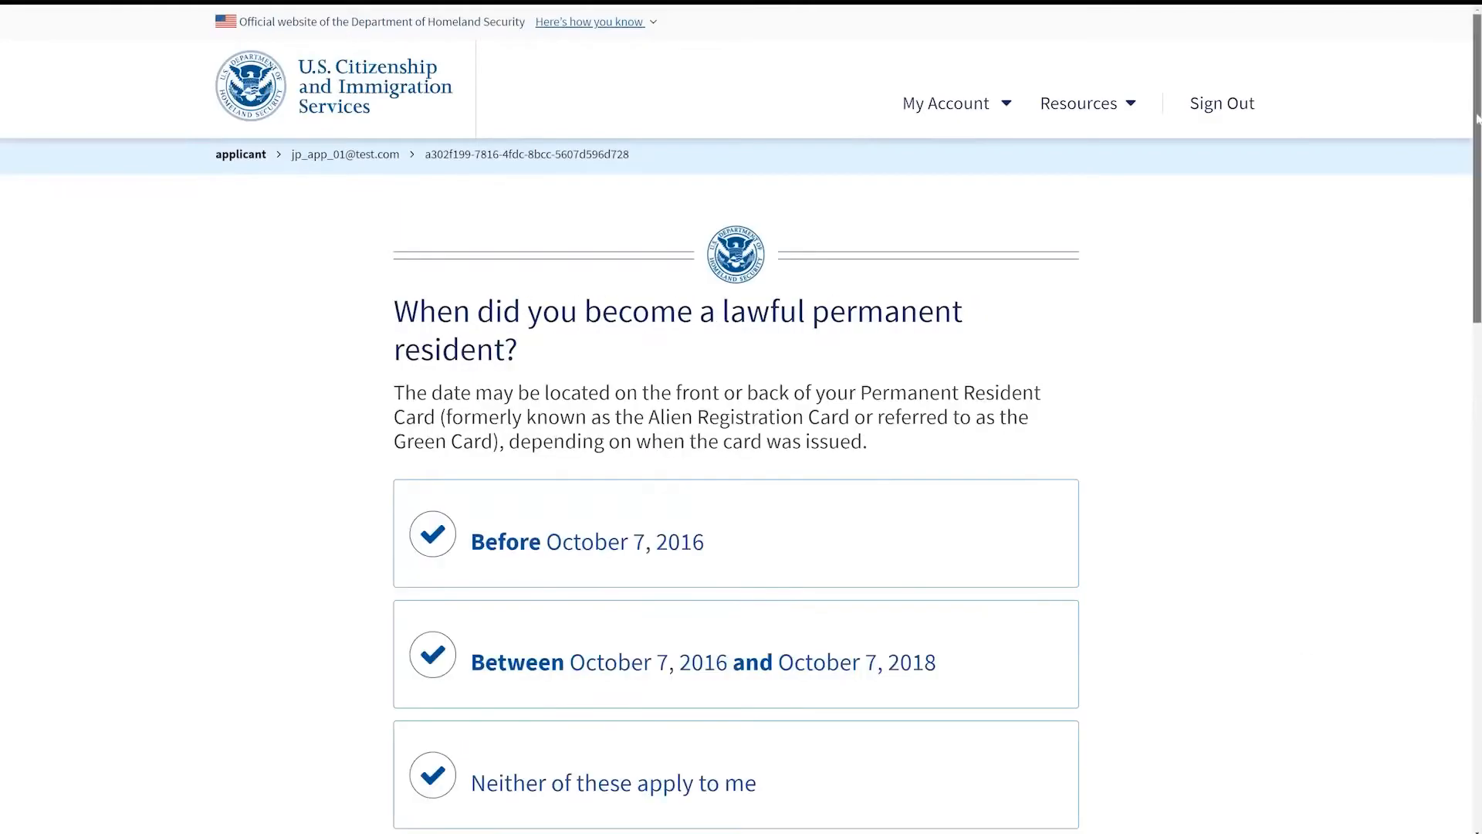
Step: Select Before October 7, 2016 as the permanent residence date and No to leaving the U.S. in 5 years
scroll(1475, 177, "down", 2)
scroll(1474, 176, "down", 1)
left_click(745, 353)
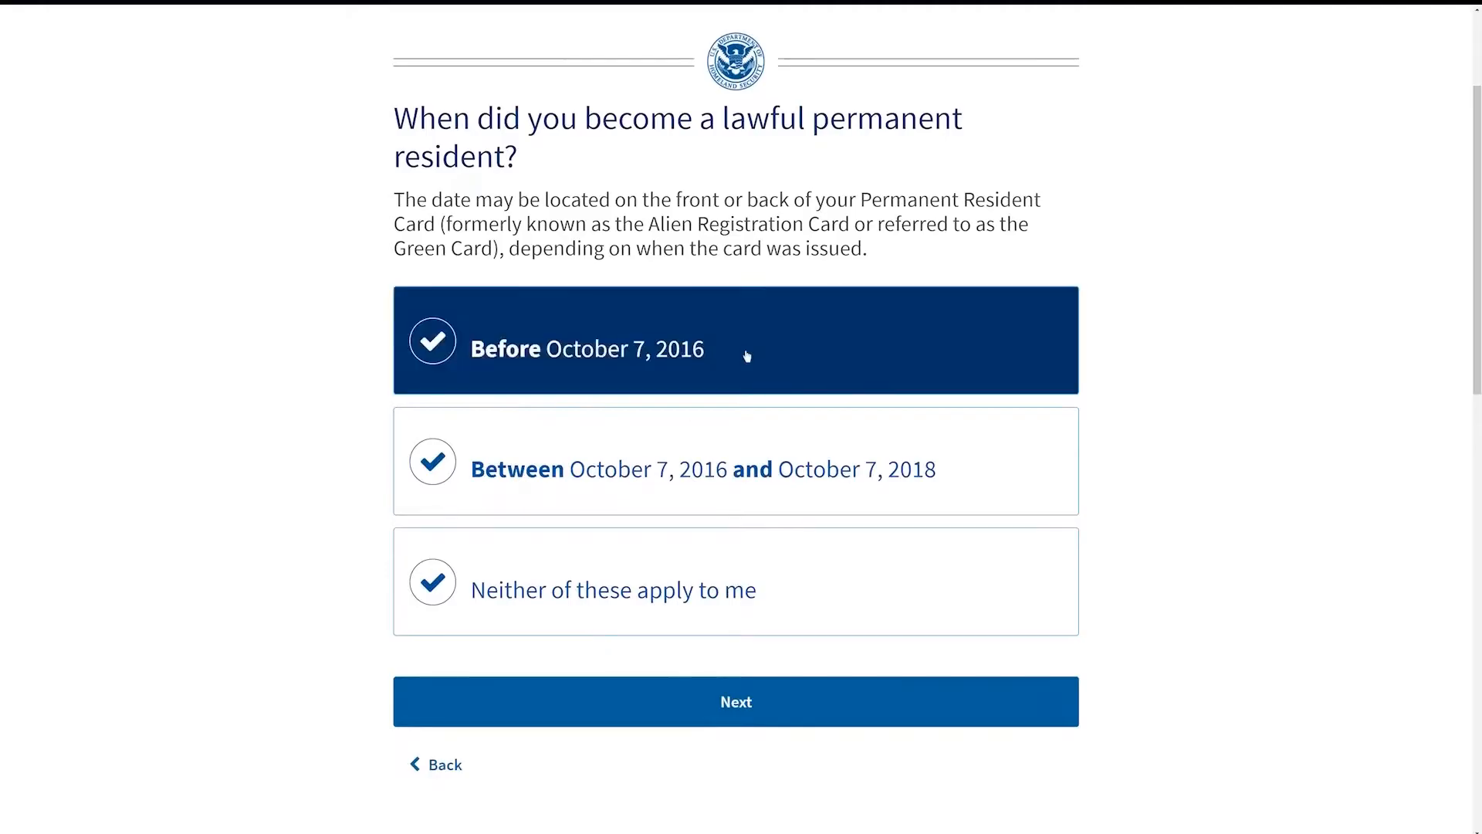
left_click(804, 718)
left_click(910, 432)
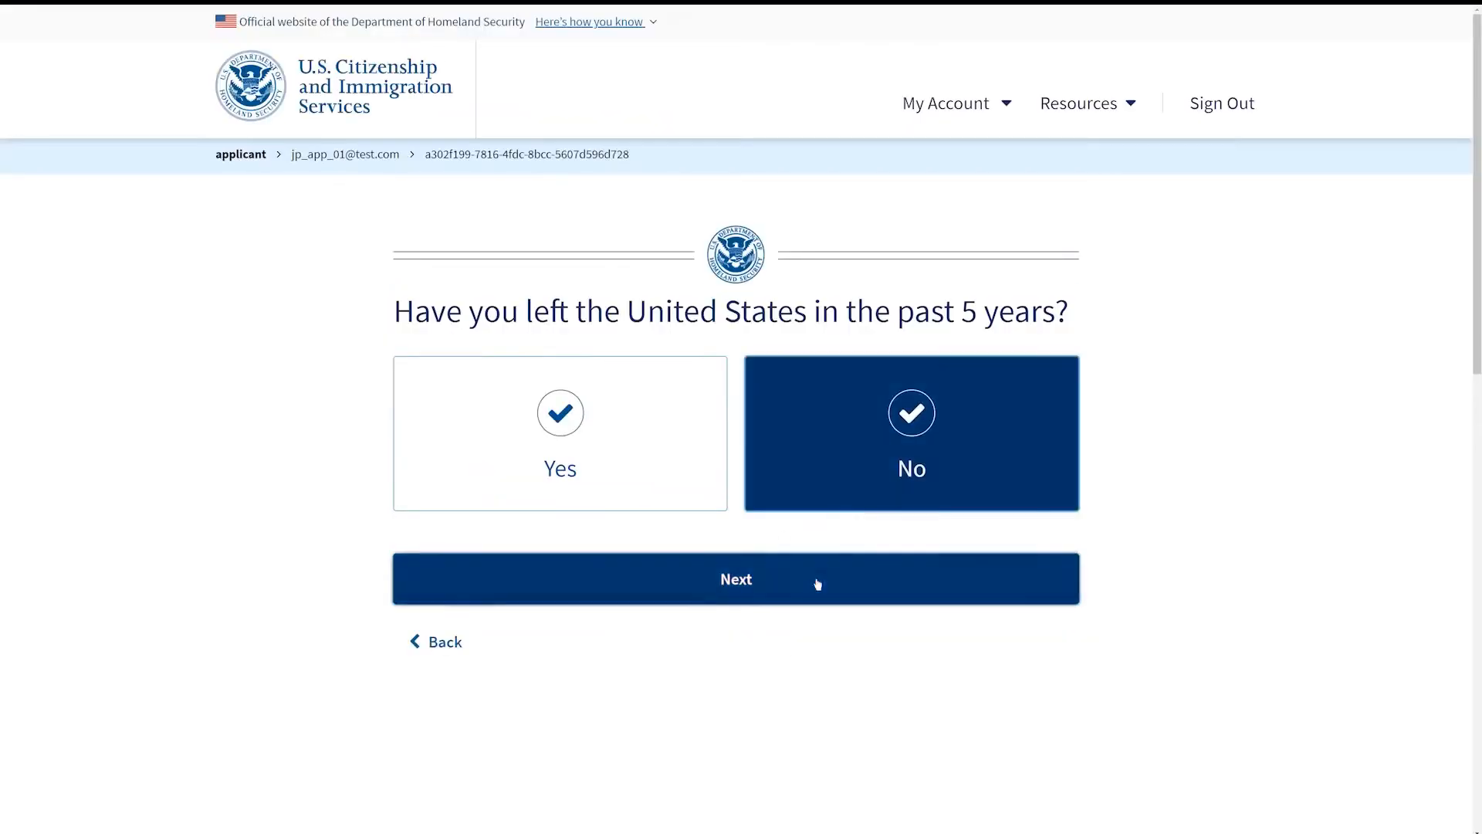
left_click(814, 585)
Step: Answer No to moving in the past 3 months and go to the Application for Naturalization (N-400)
left_click(887, 447)
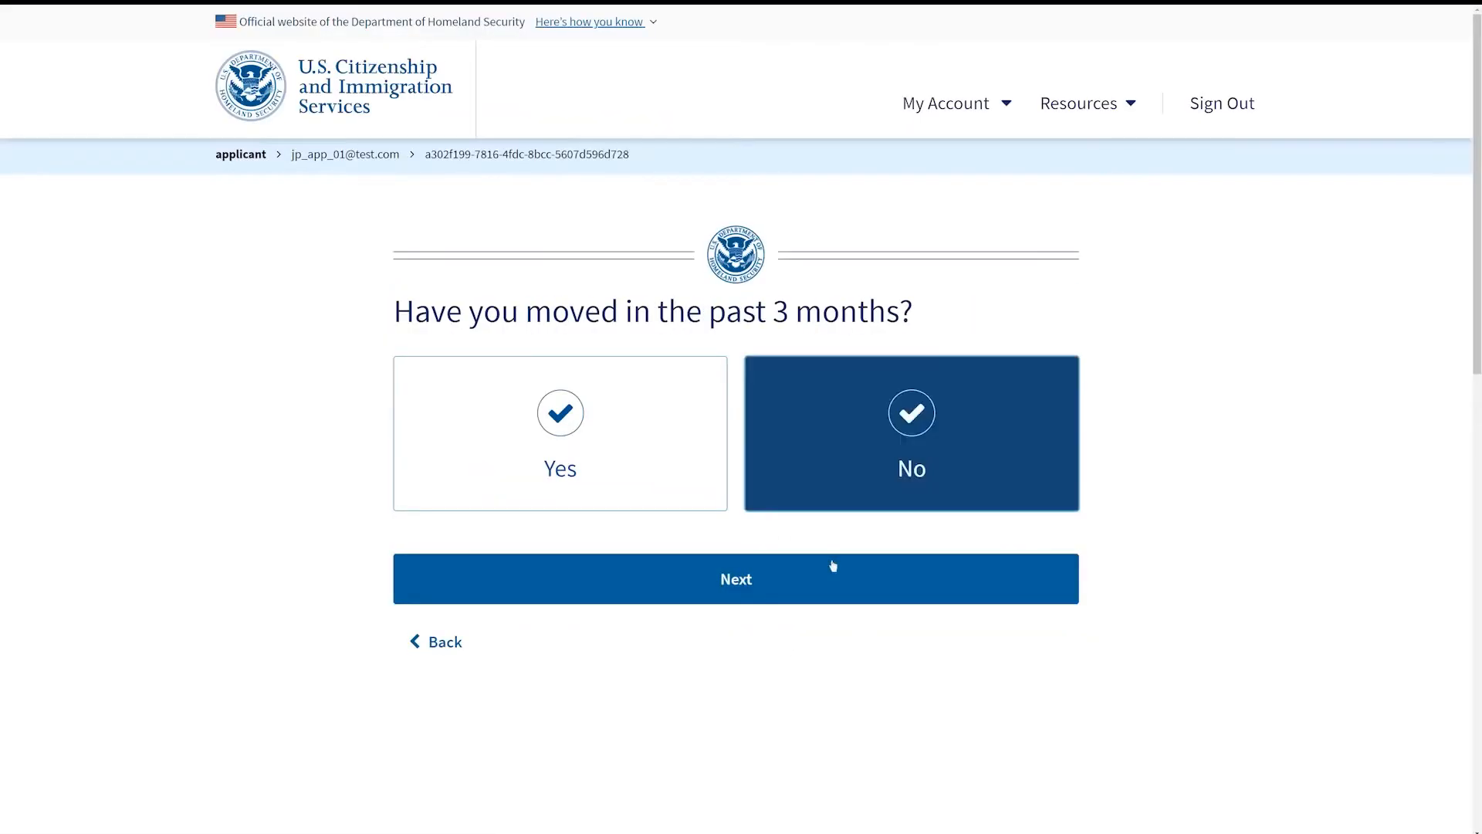
left_click(832, 567)
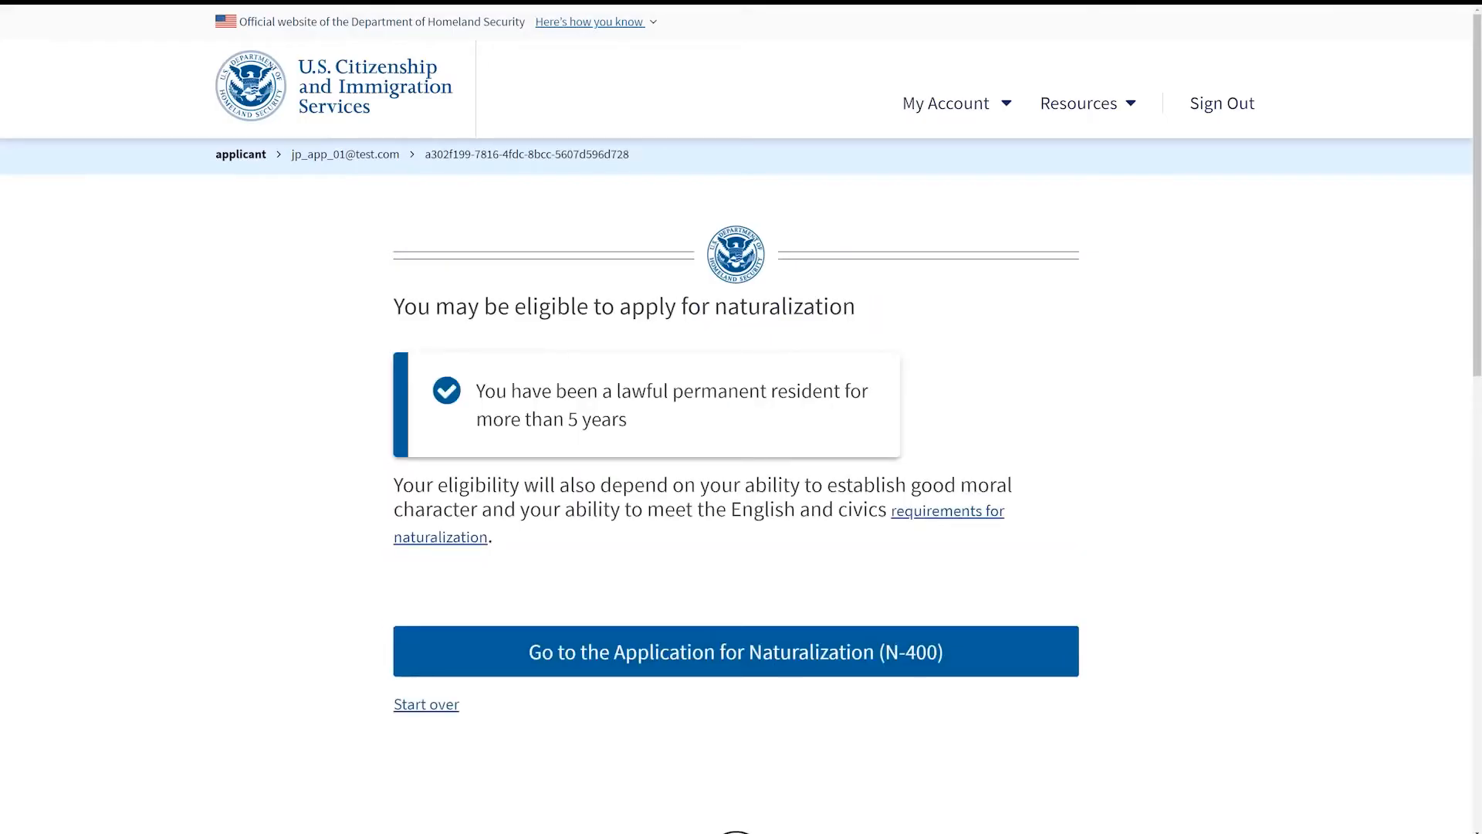
left_click(977, 645)
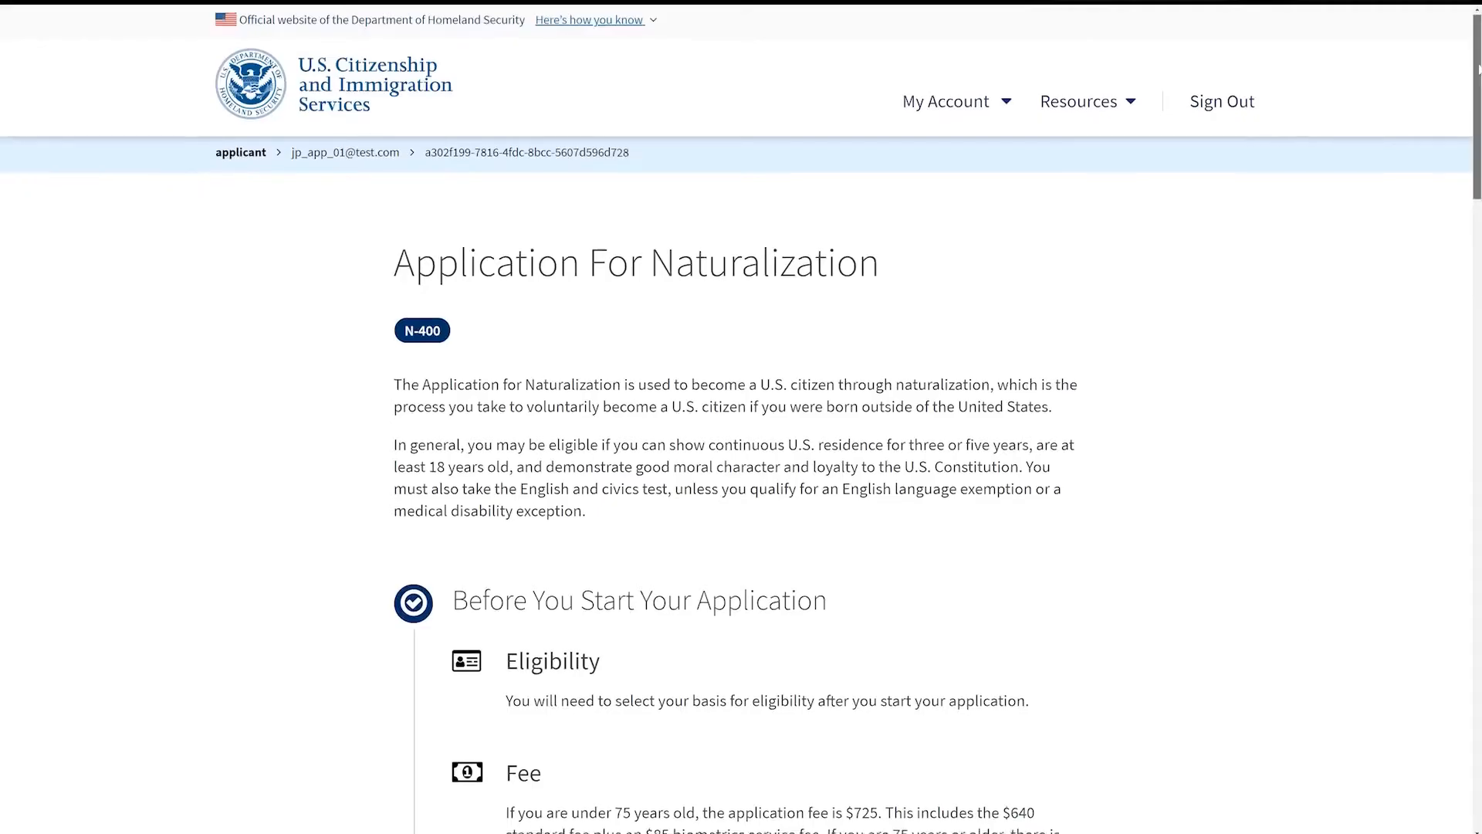
Step: Proceed past the N-400 overview and instruction pages and start the application
scroll(1476, 106, "down", 2)
left_click_drag(1476, 105, 1454, 526)
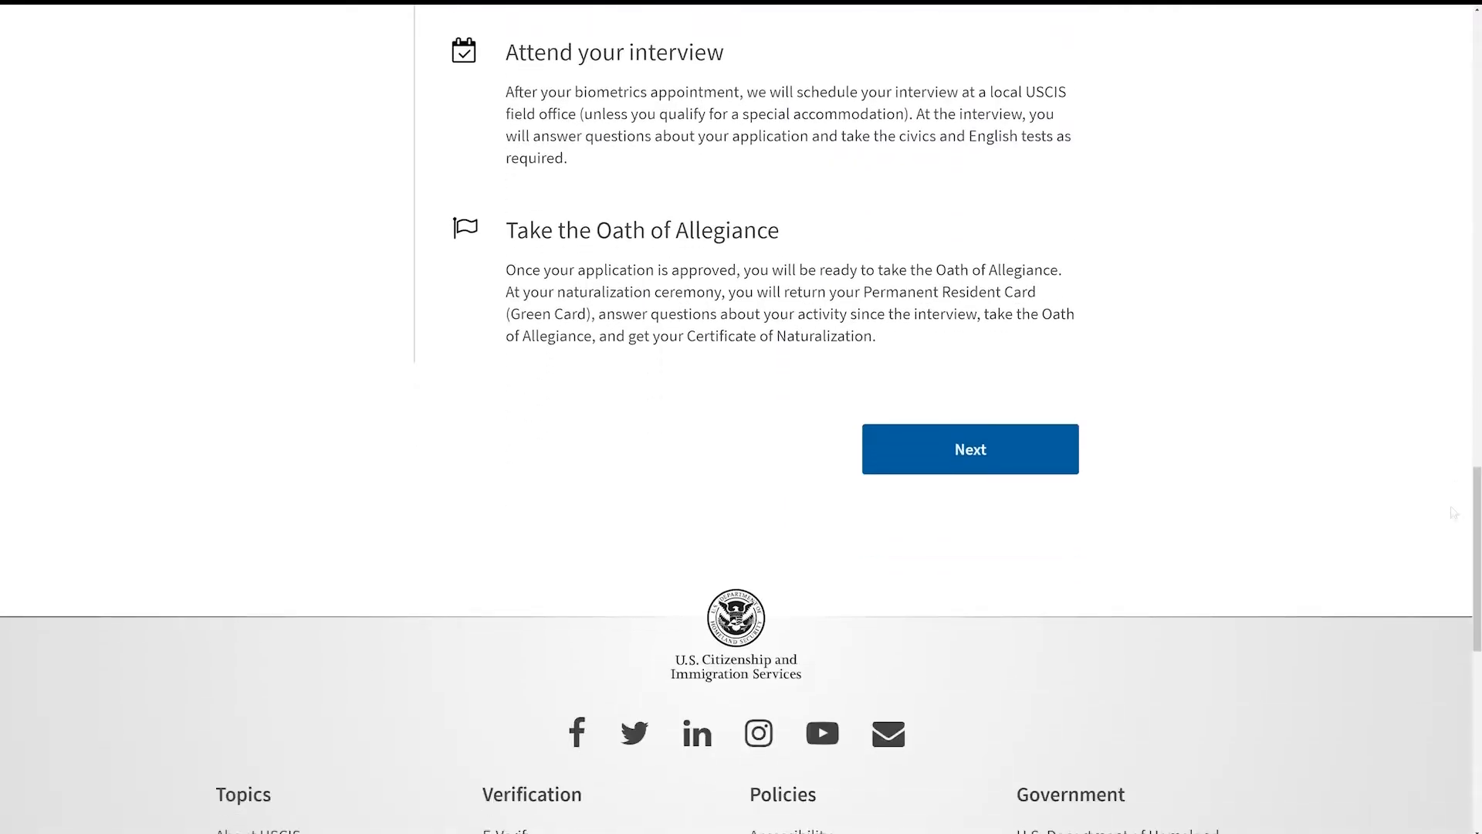
left_click(1017, 457)
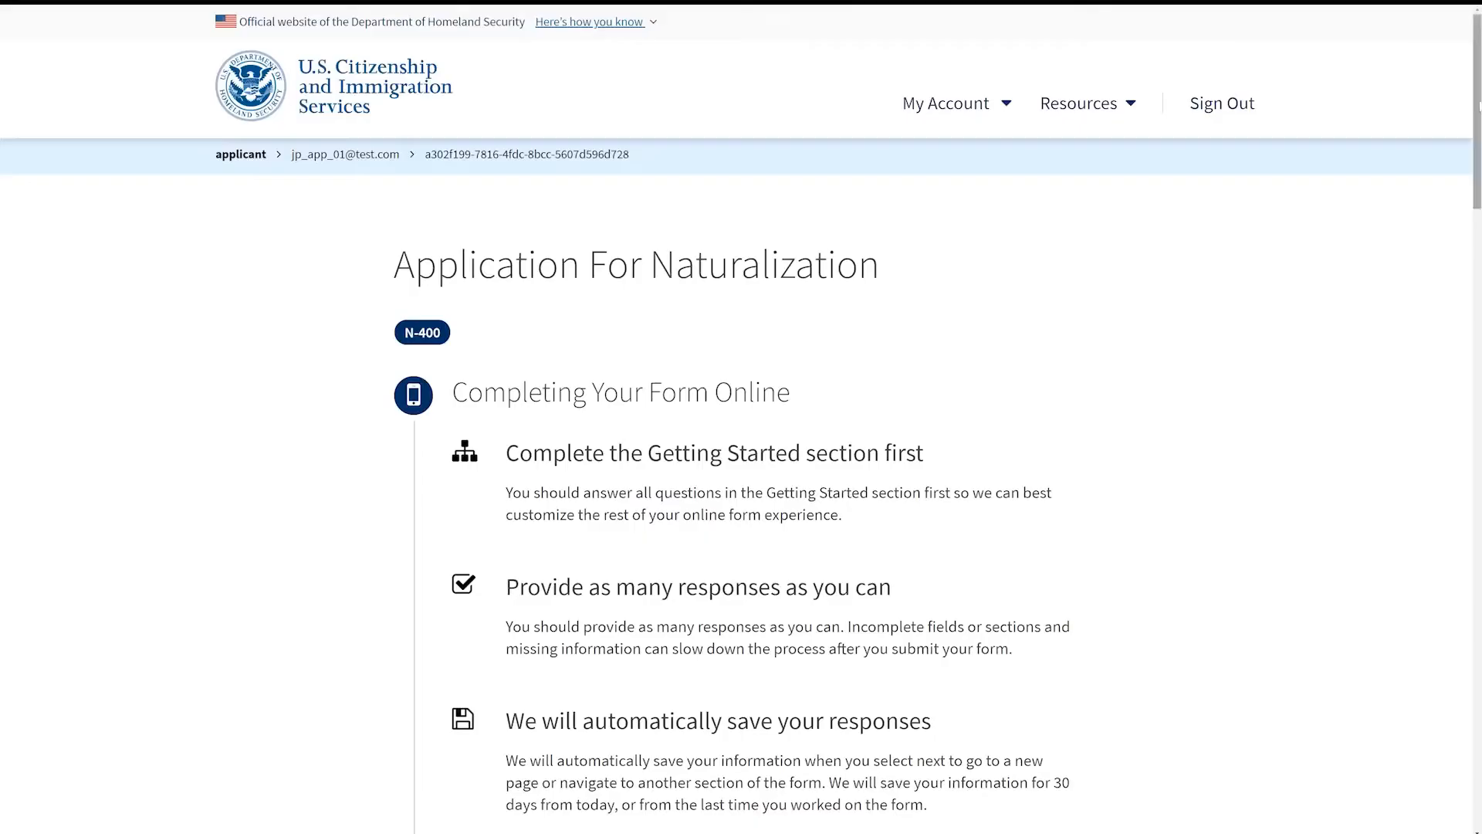
left_click_drag(1479, 108, 1480, 531)
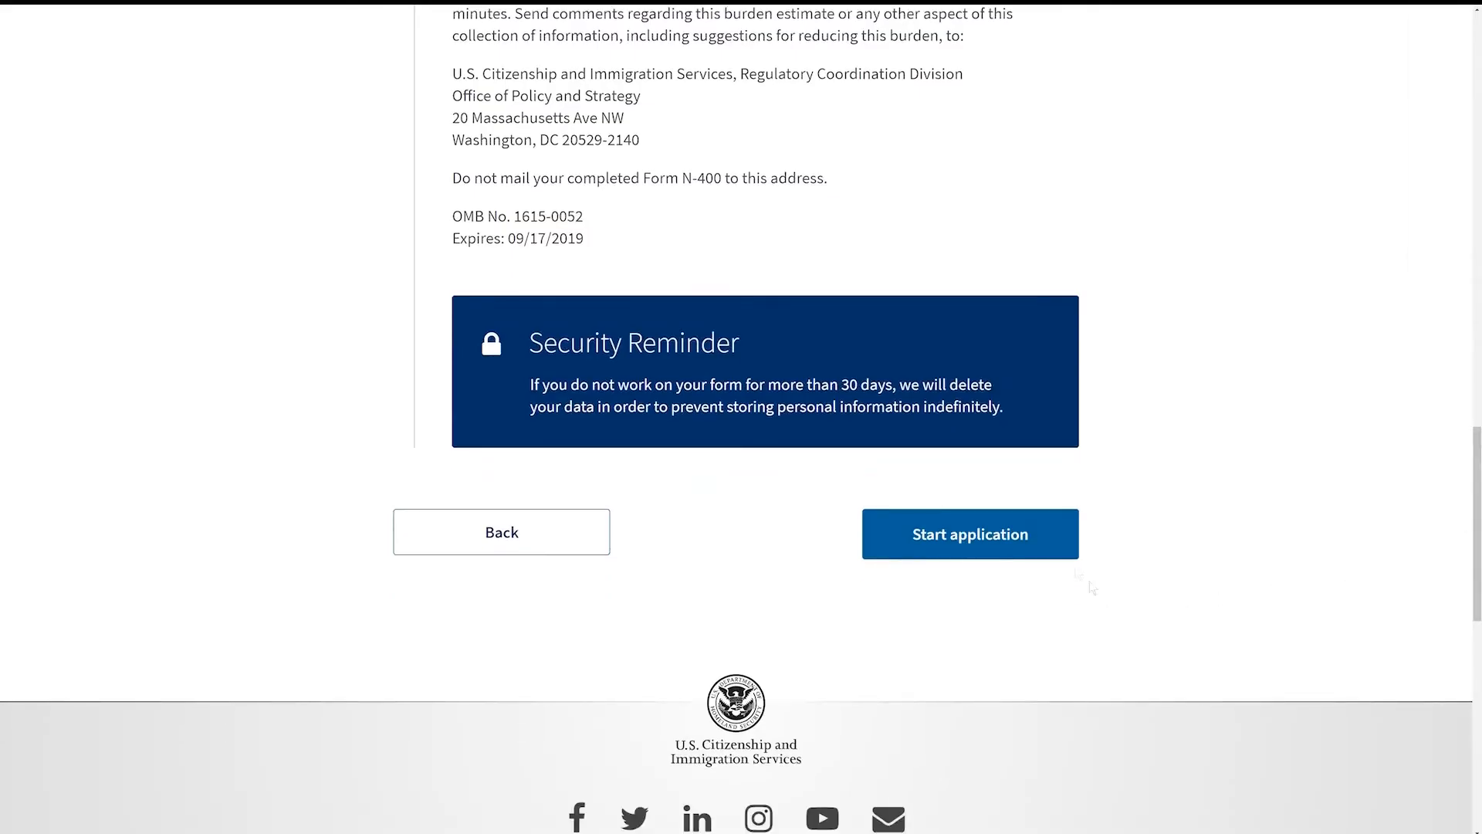
left_click(1064, 549)
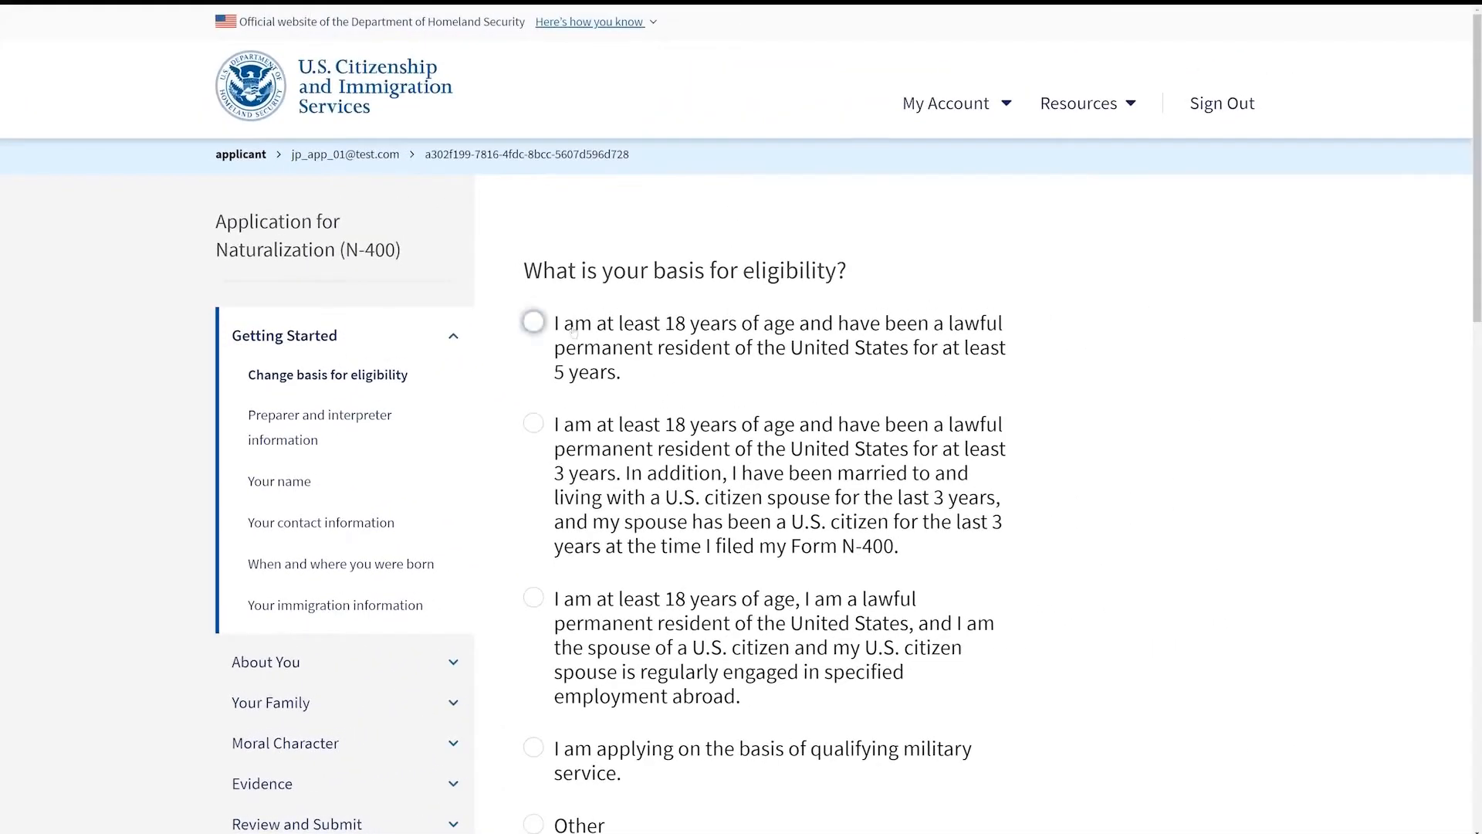
Step: Choose the 18-or-older, 5-year permanent resident eligibility basis and answer No to having someone assist with the application
left_click(573, 331)
scroll(1086, 771, "down", 3)
left_click(933, 755)
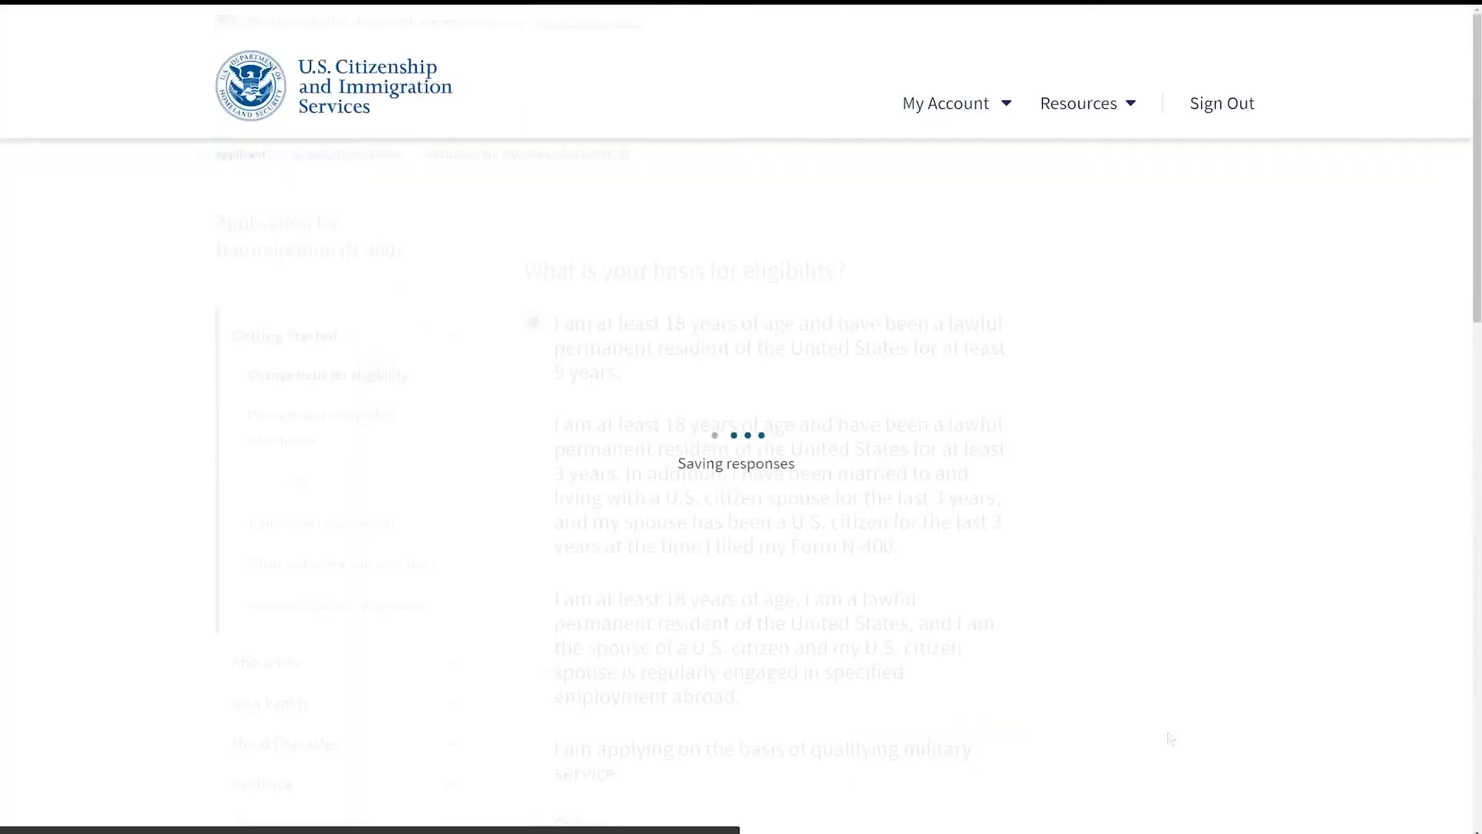
left_click(574, 410)
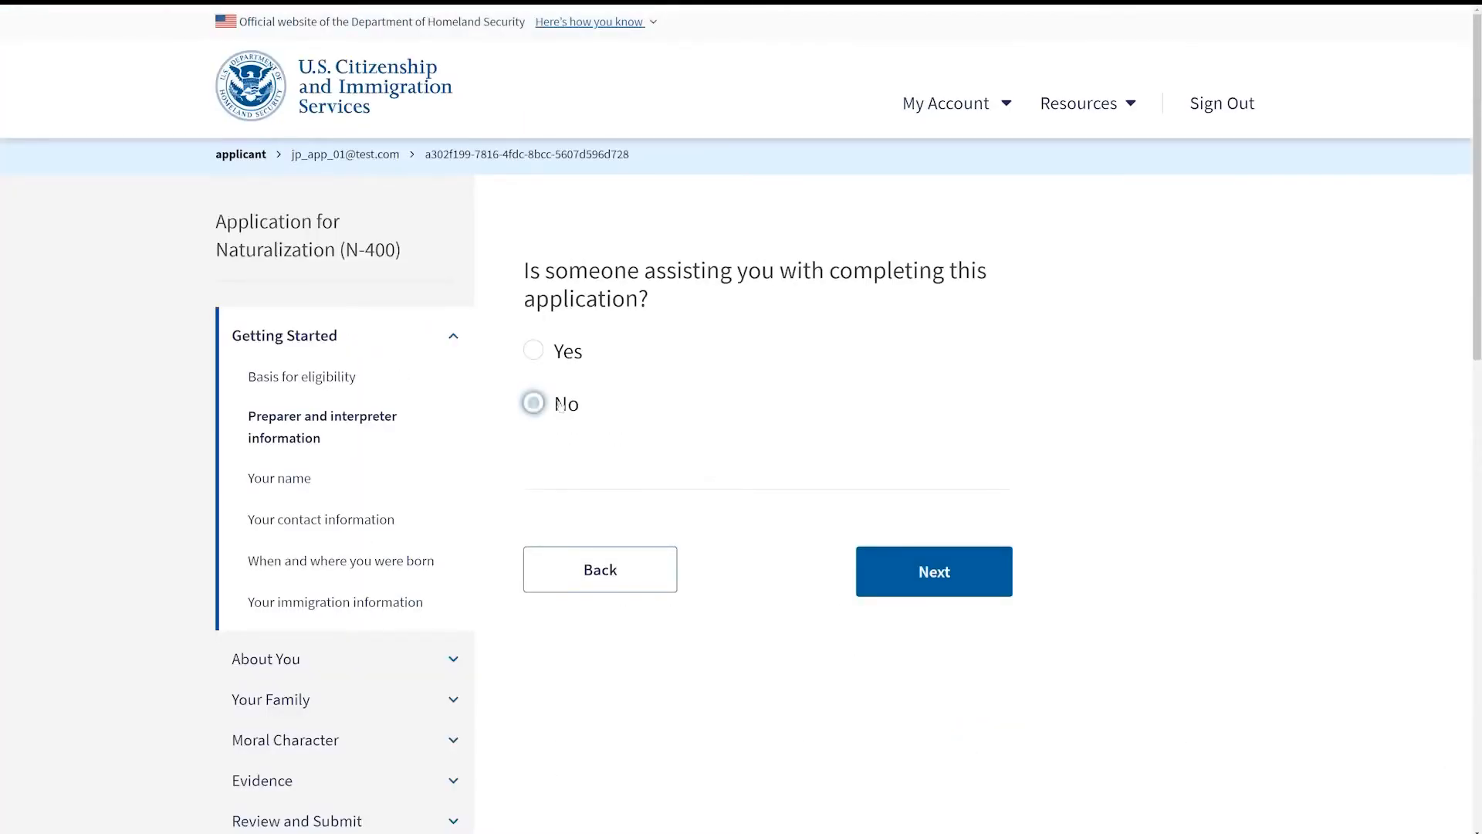
key("Return")
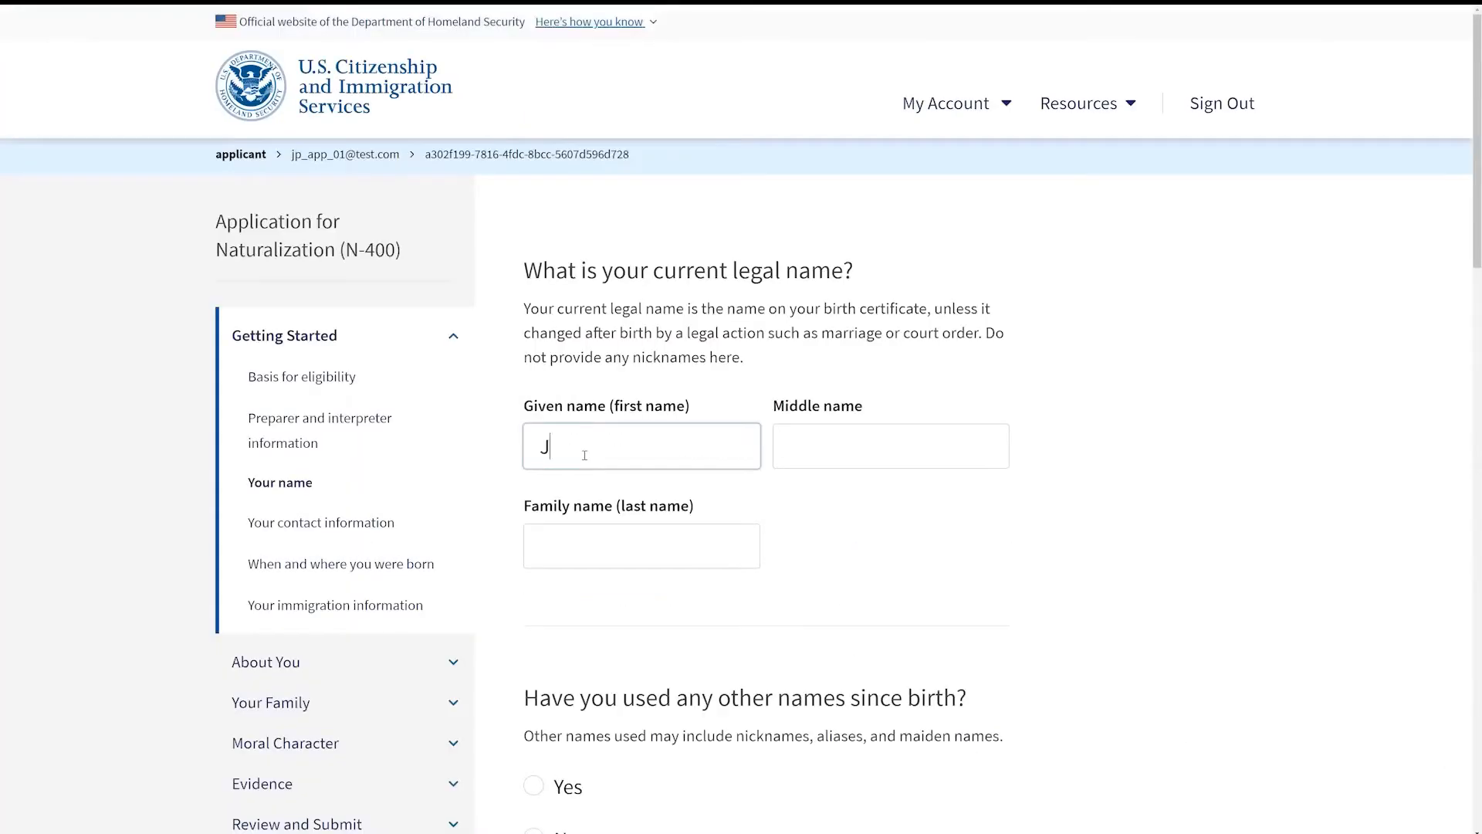
Step: Enter the applicant's current legal given, middle and family names
key("Tab")
type("David")
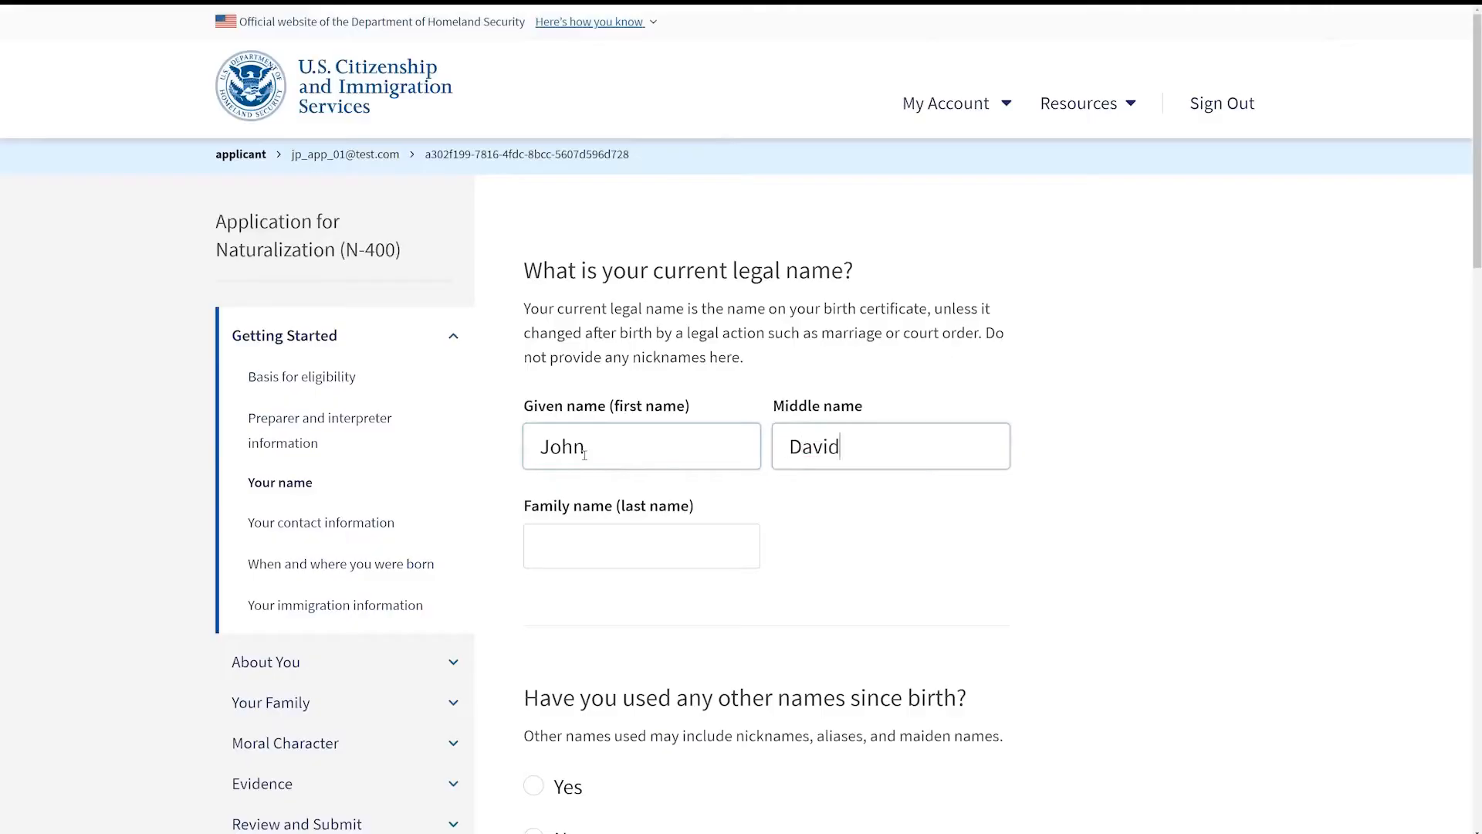
key("Tab")
type("Smith")
Step: Answer Yes to having used other names and enter the other name's given, middle and family names
scroll(1478, 232, "down", 1)
scroll(1477, 231, "down", 6)
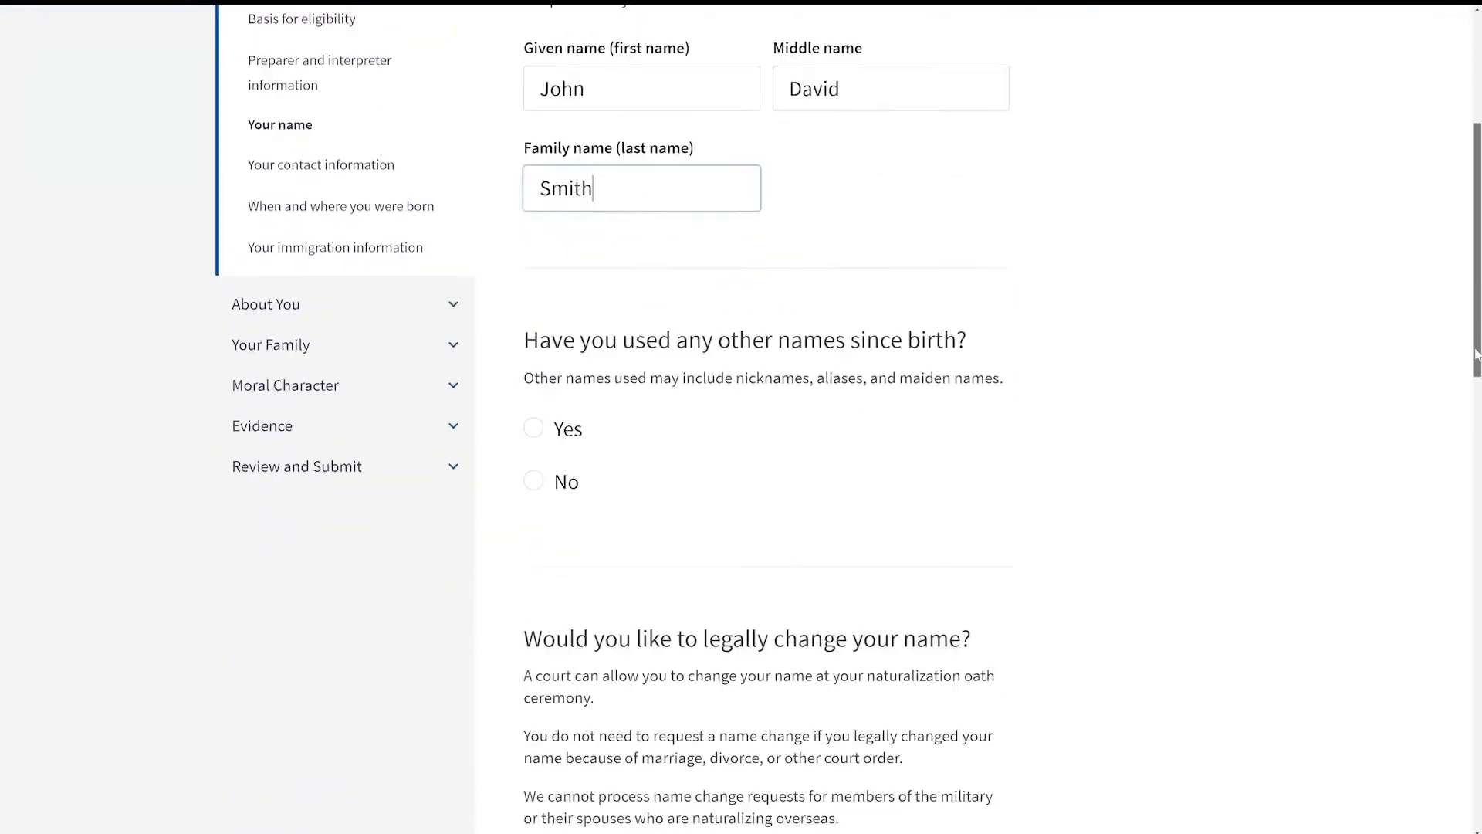
left_click(534, 272)
left_click(595, 578)
type("Ja")
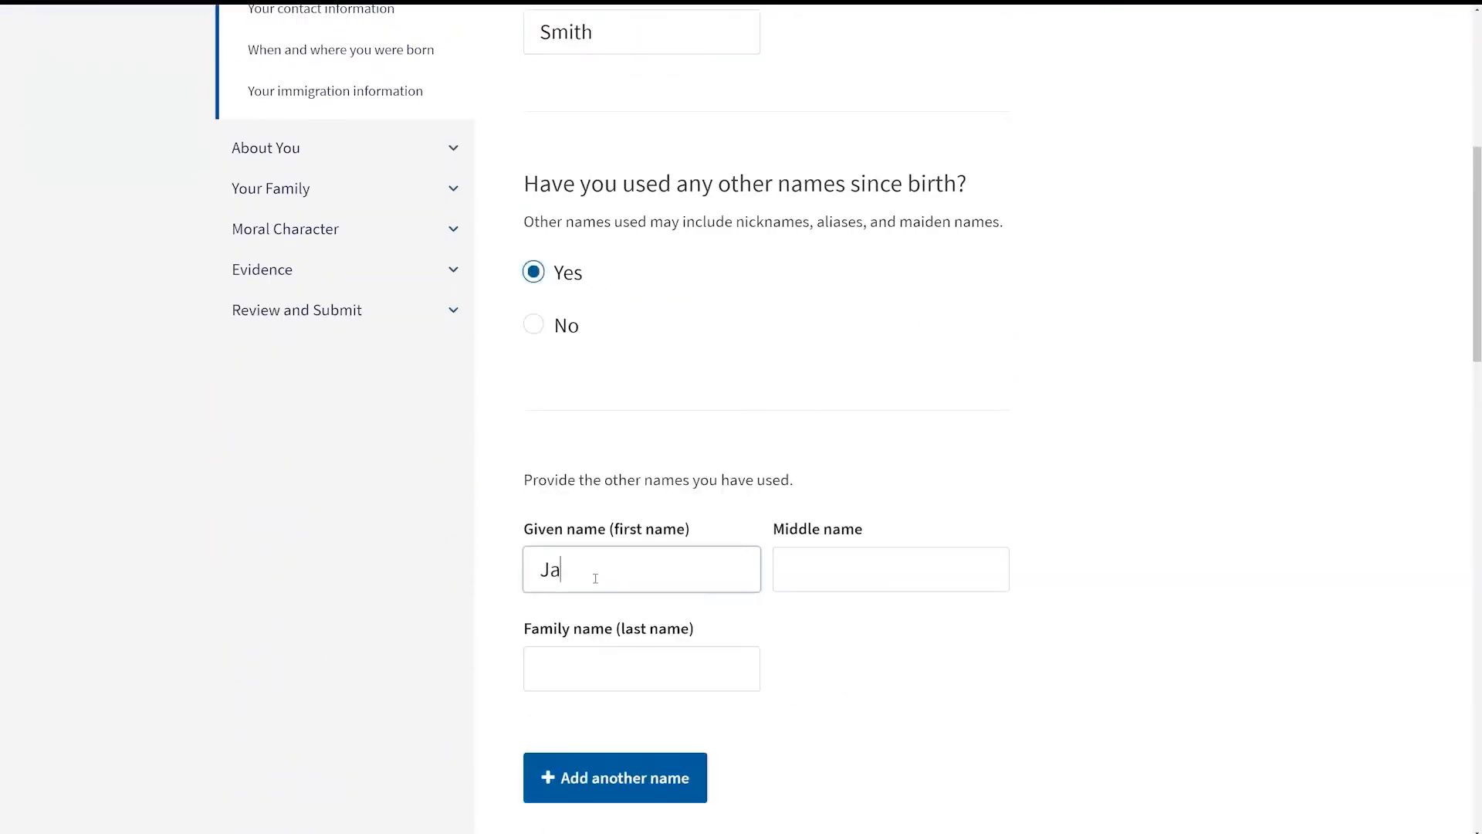
type("ck")
key("Tab")
type("David")
key("Tab")
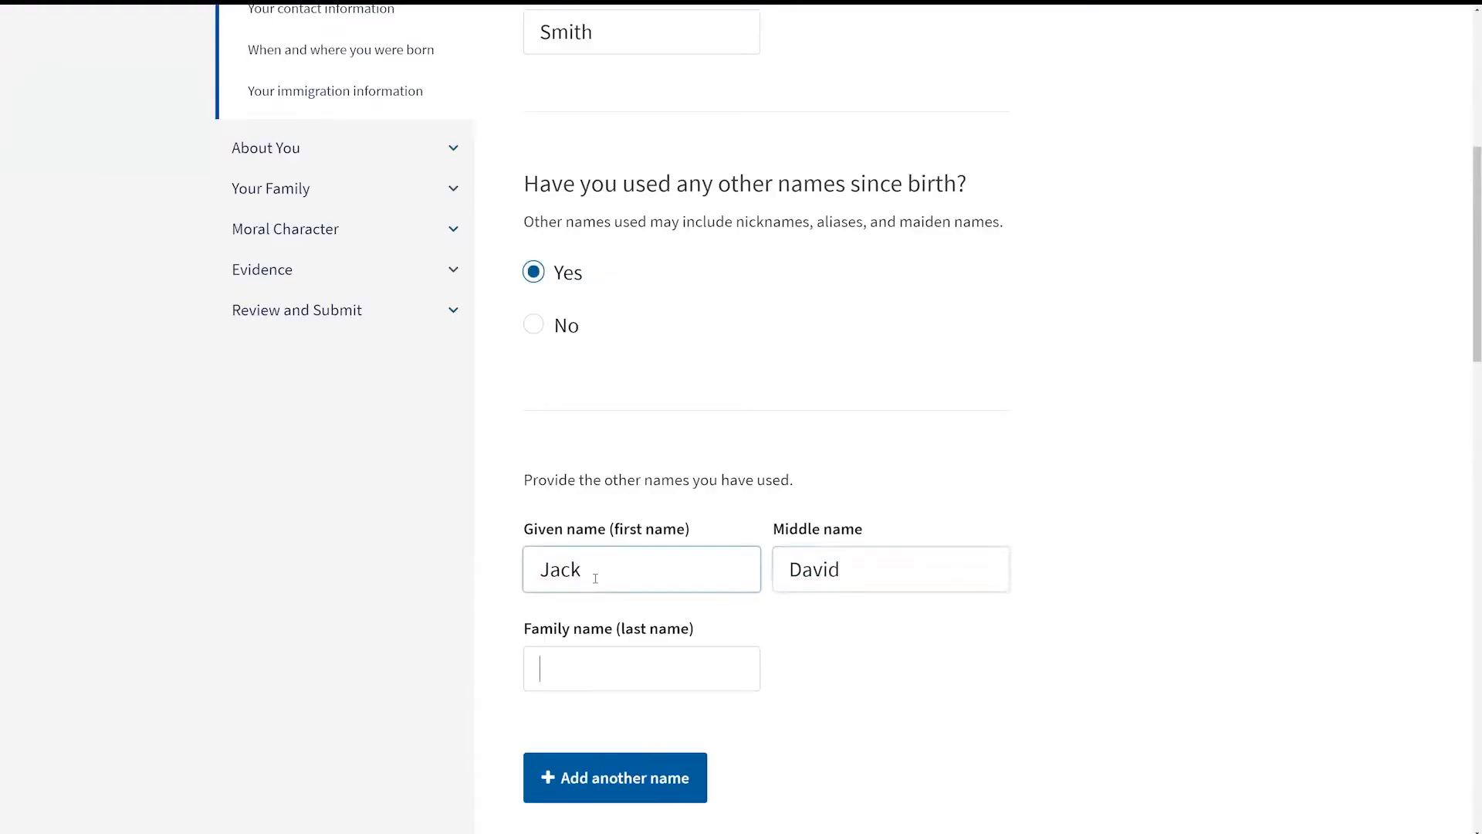
type("Smith")
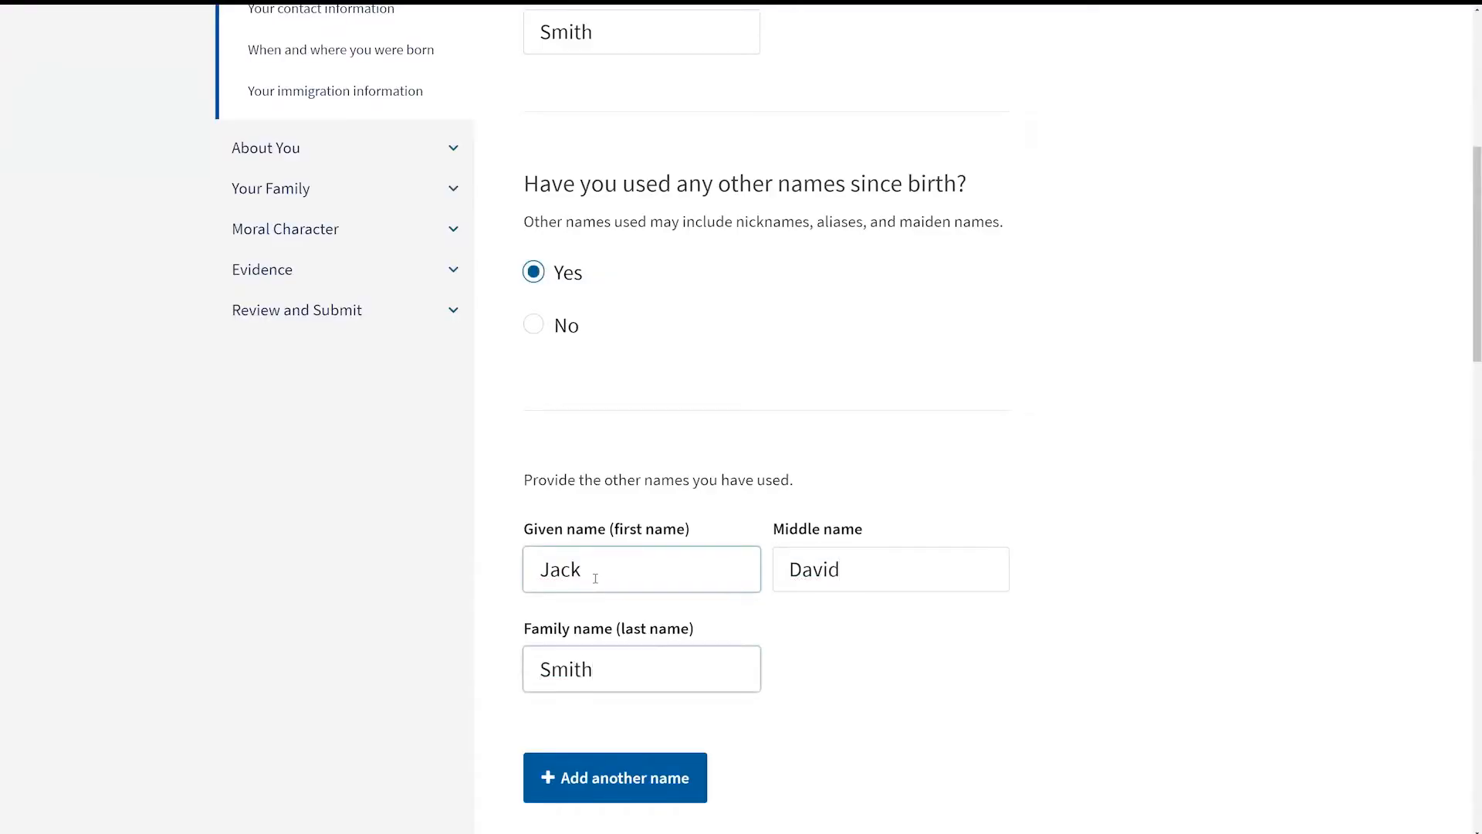
Step: Answer No to legally changing the name and continue to the contact information page
scroll(596, 578, "down", 3)
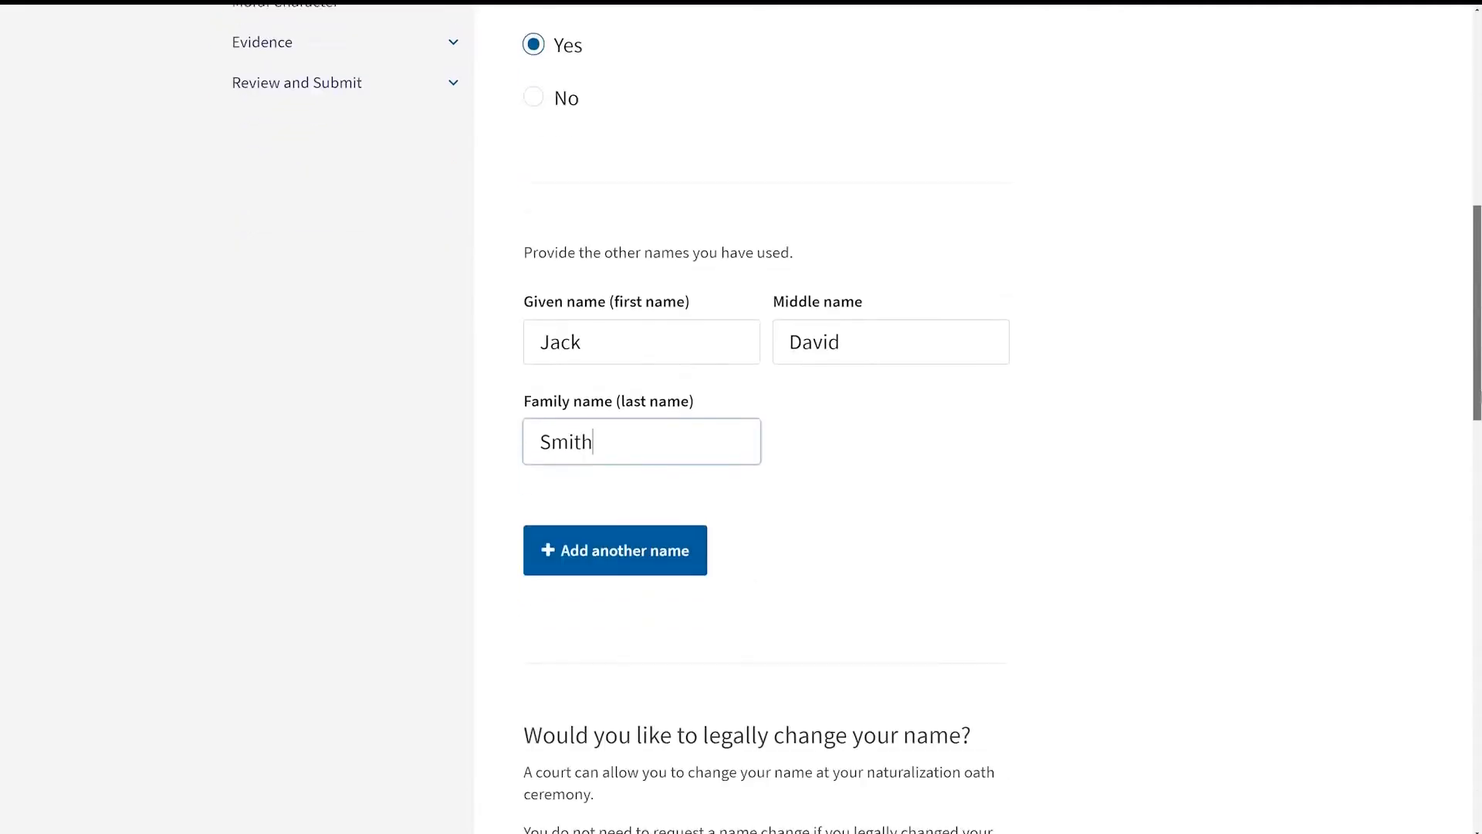
scroll(816, 467, "down", 1)
left_click_drag(1476, 396, 1478, 525)
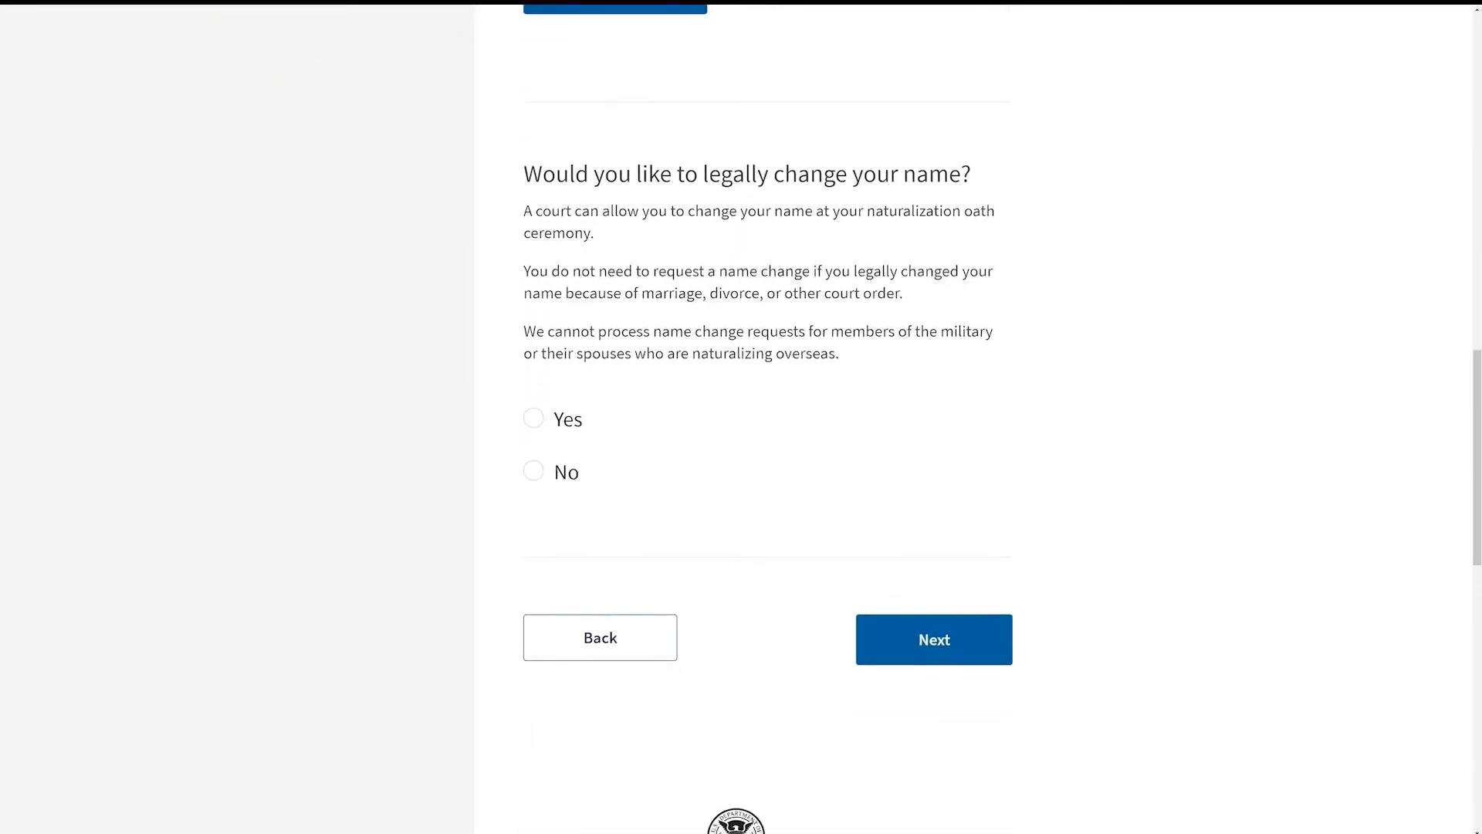
left_click(533, 472)
left_click(977, 641)
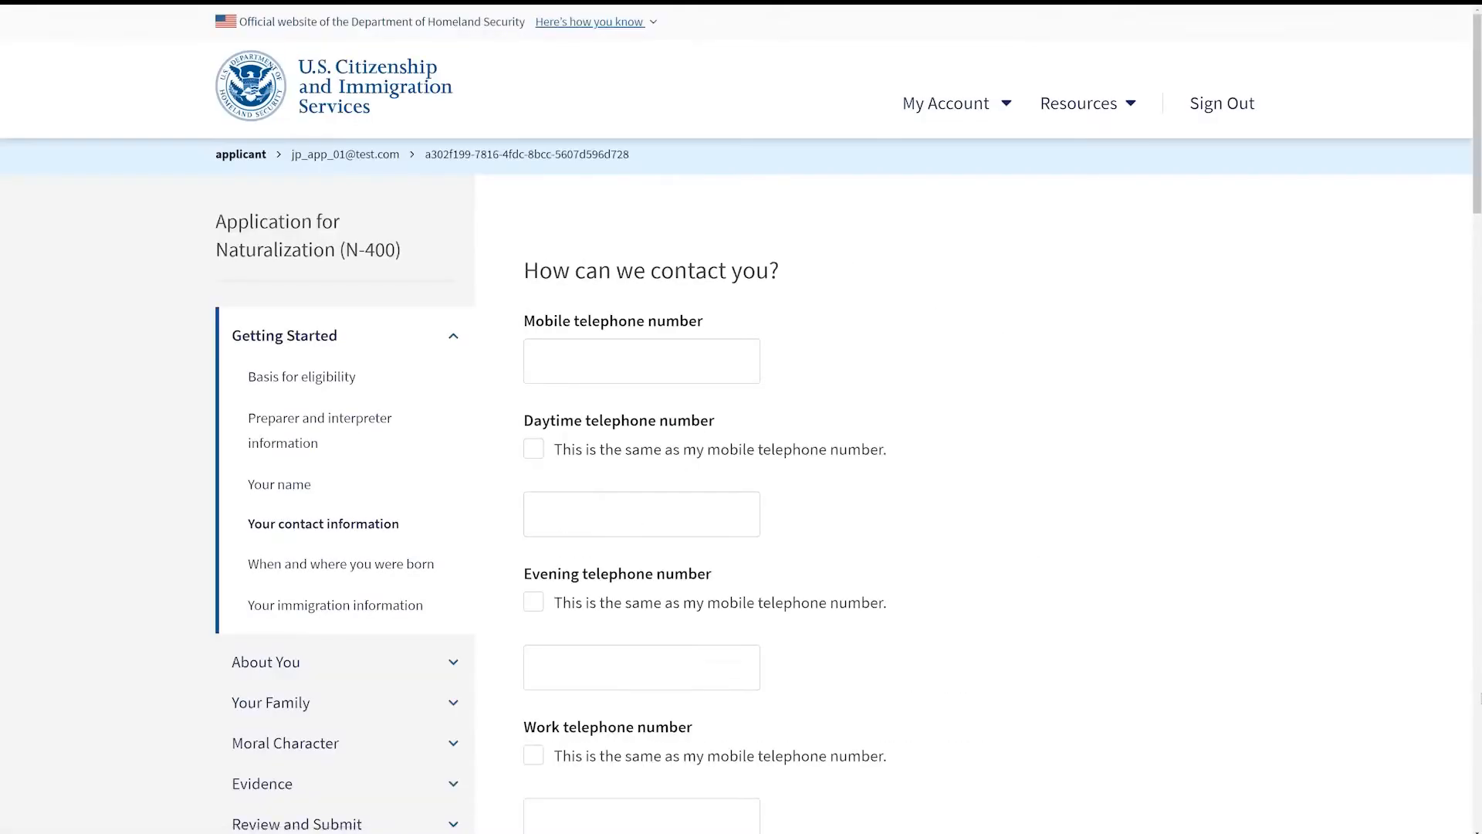
key("Tab")
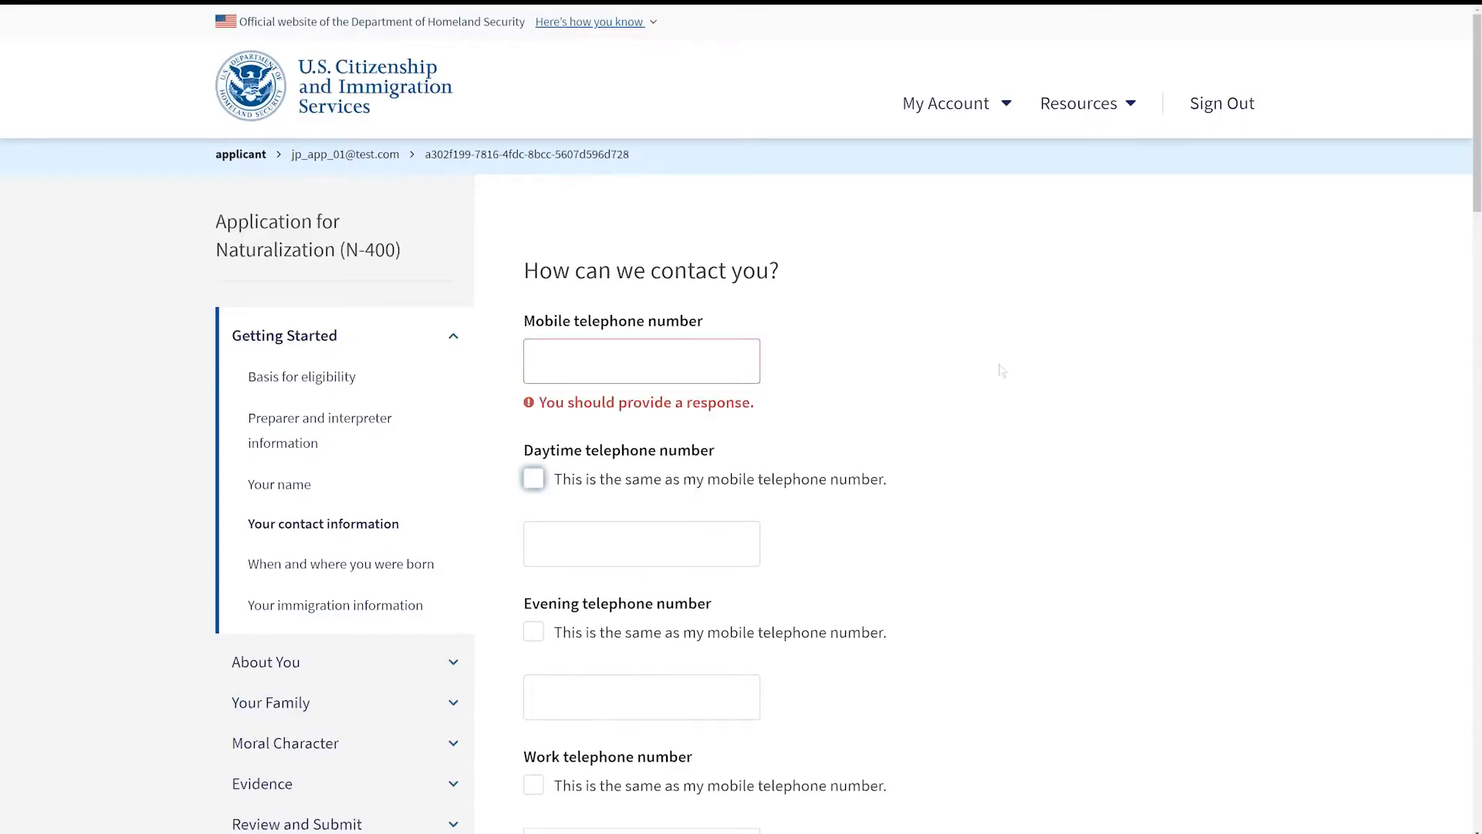
key("Tab")
key("Tab")
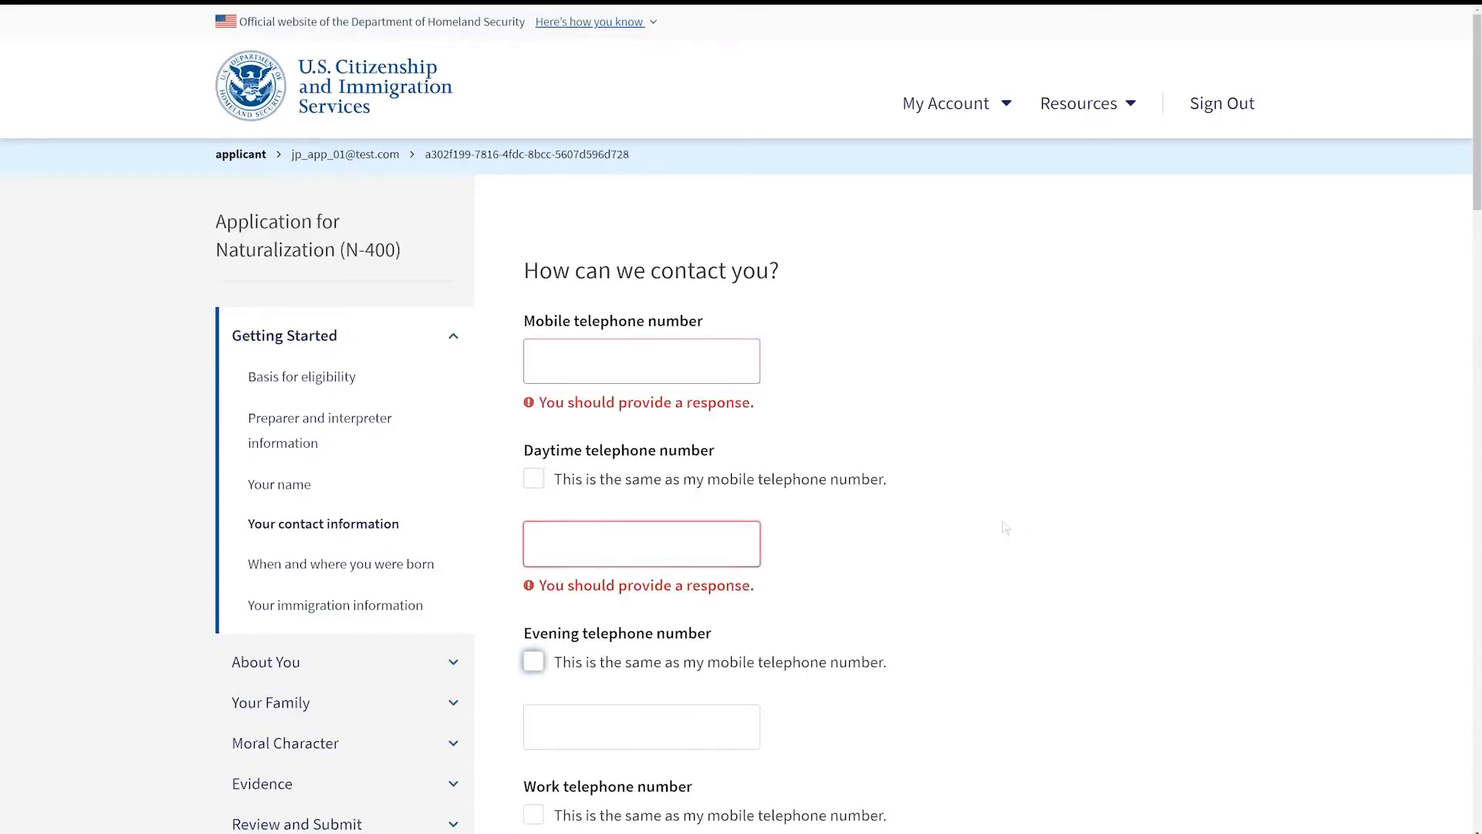
key("Tab")
key("Tab")
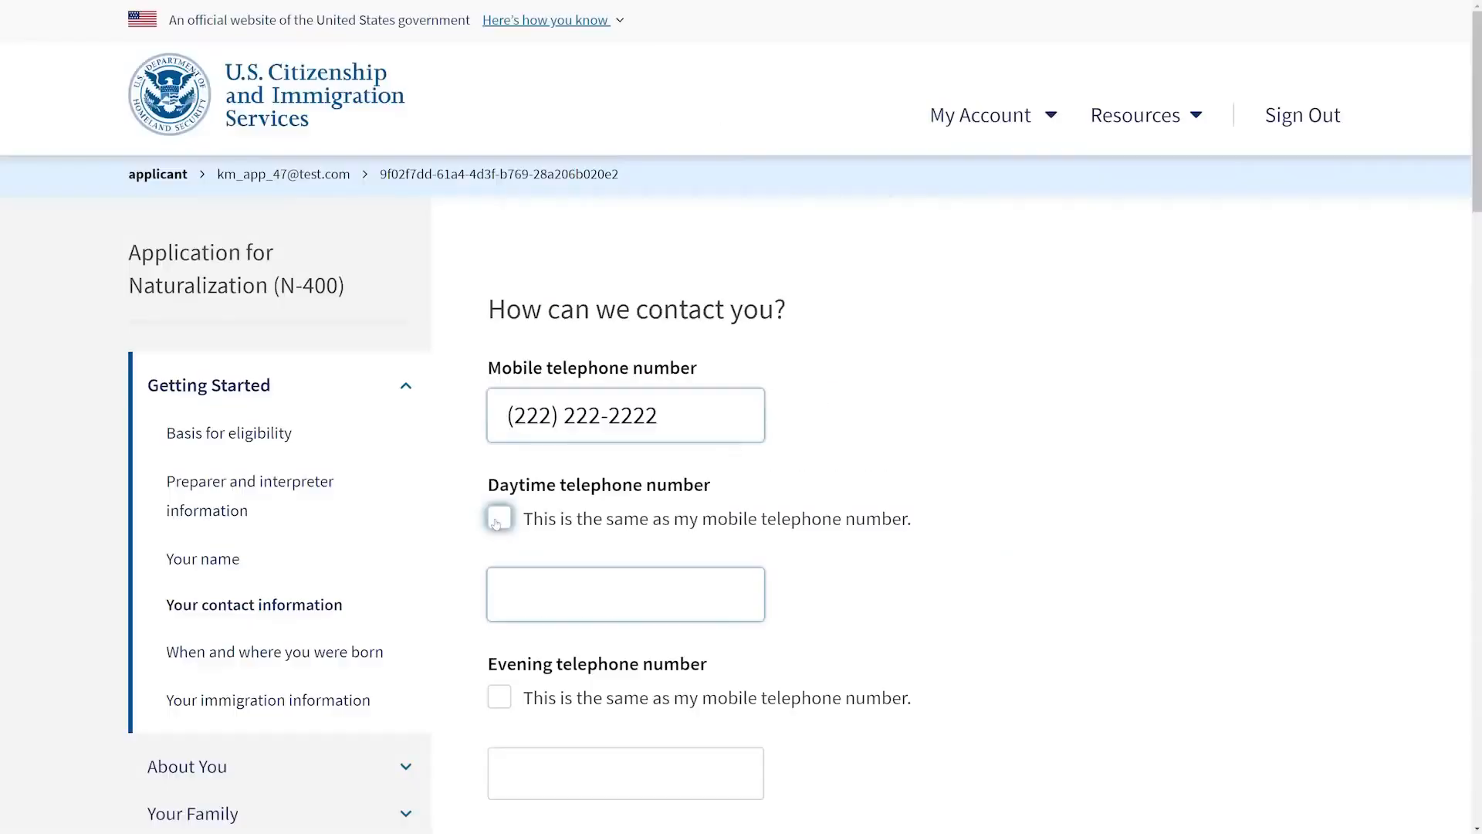
Step: Mark the daytime, evening and work telephone numbers as the same as the mobile telephone number
left_click(497, 517)
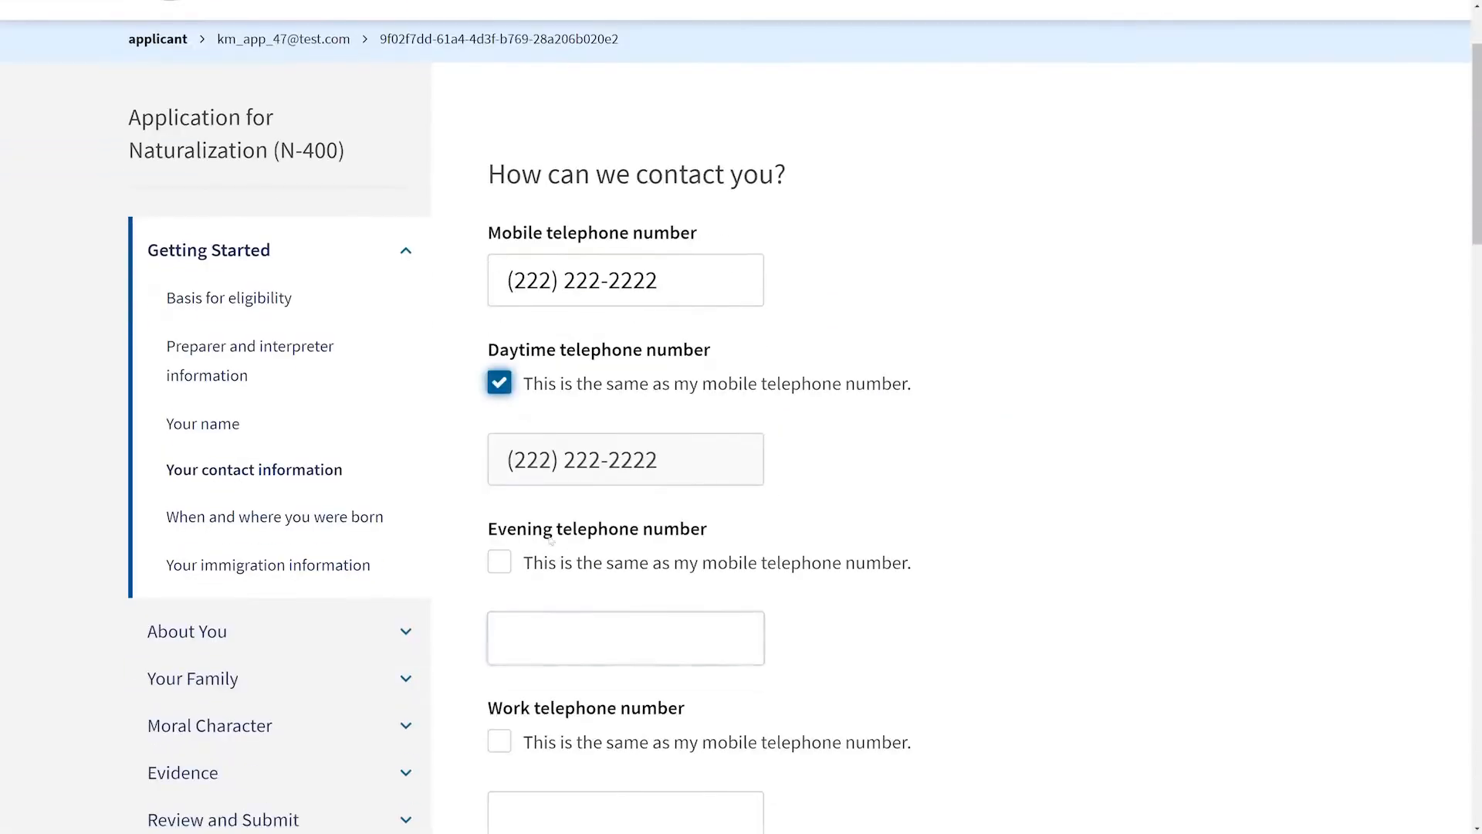
left_click(497, 562)
scroll(870, 506, "down", 4)
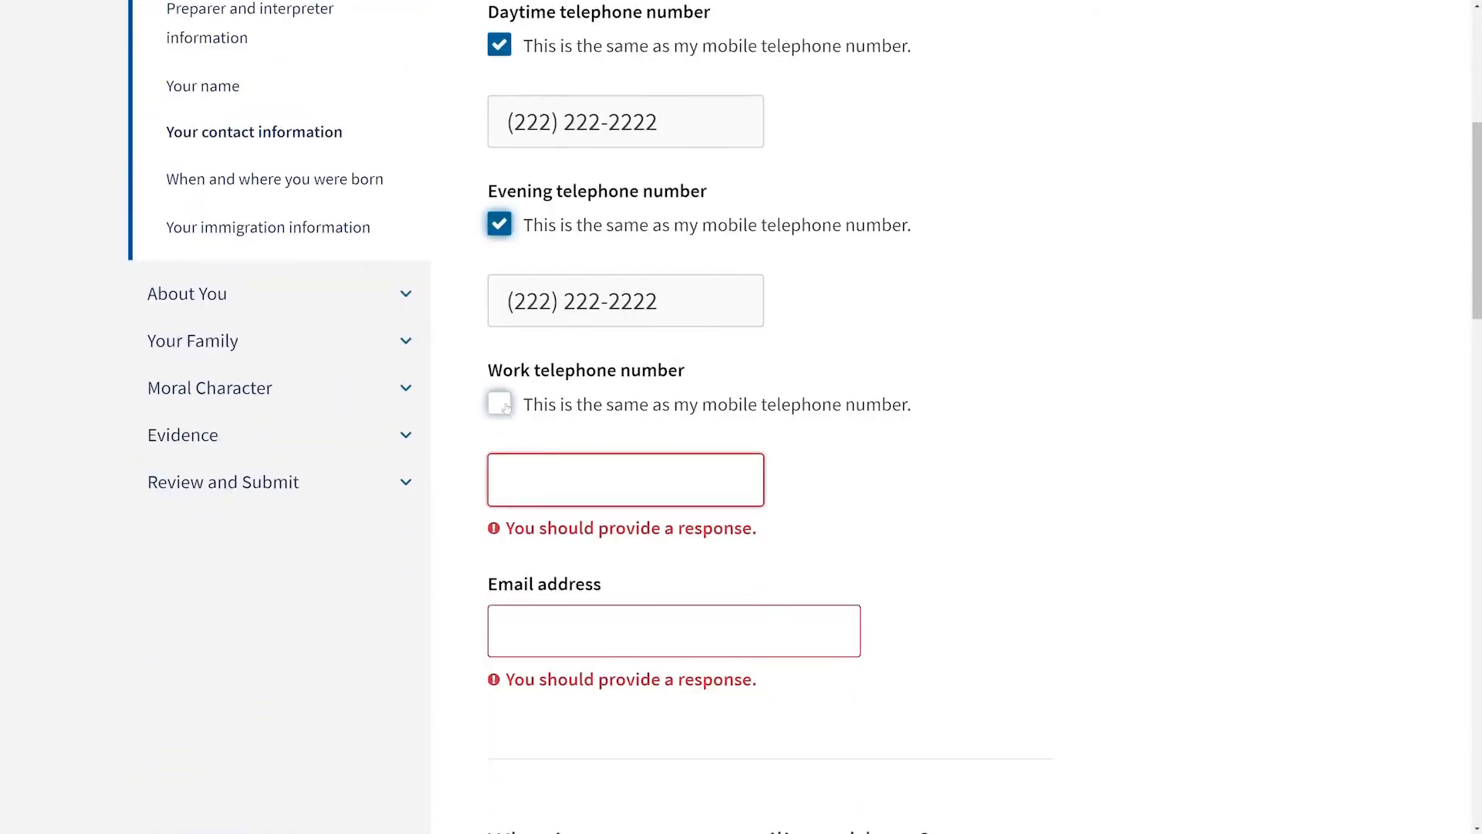
left_click(498, 403)
Step: Set the mailing address country to United States and enter the applicant's street address
scroll(564, 406, "down", 3)
left_click(566, 392)
left_click_drag(1478, 343, 1478, 447)
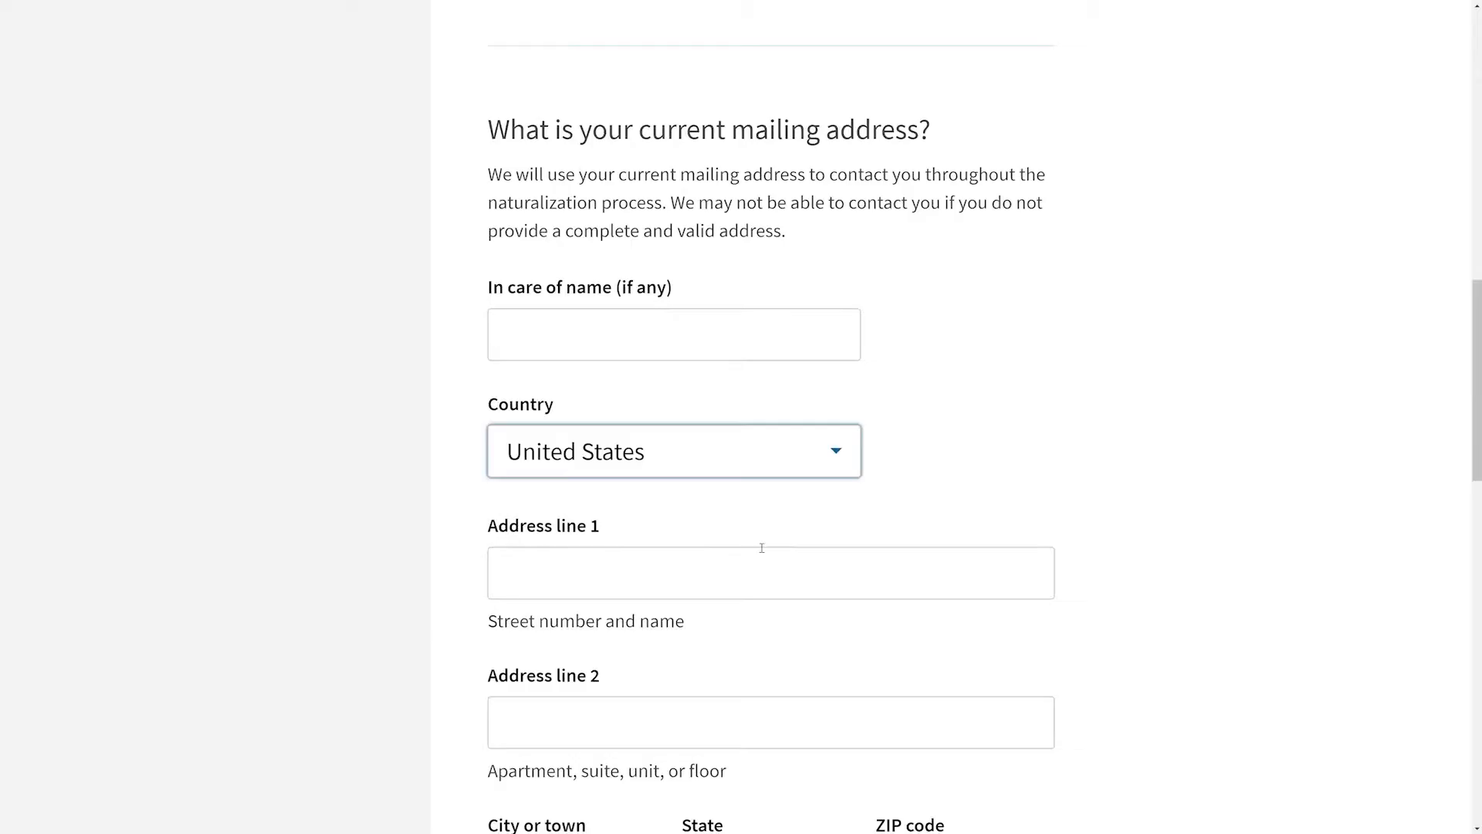
left_click(652, 568)
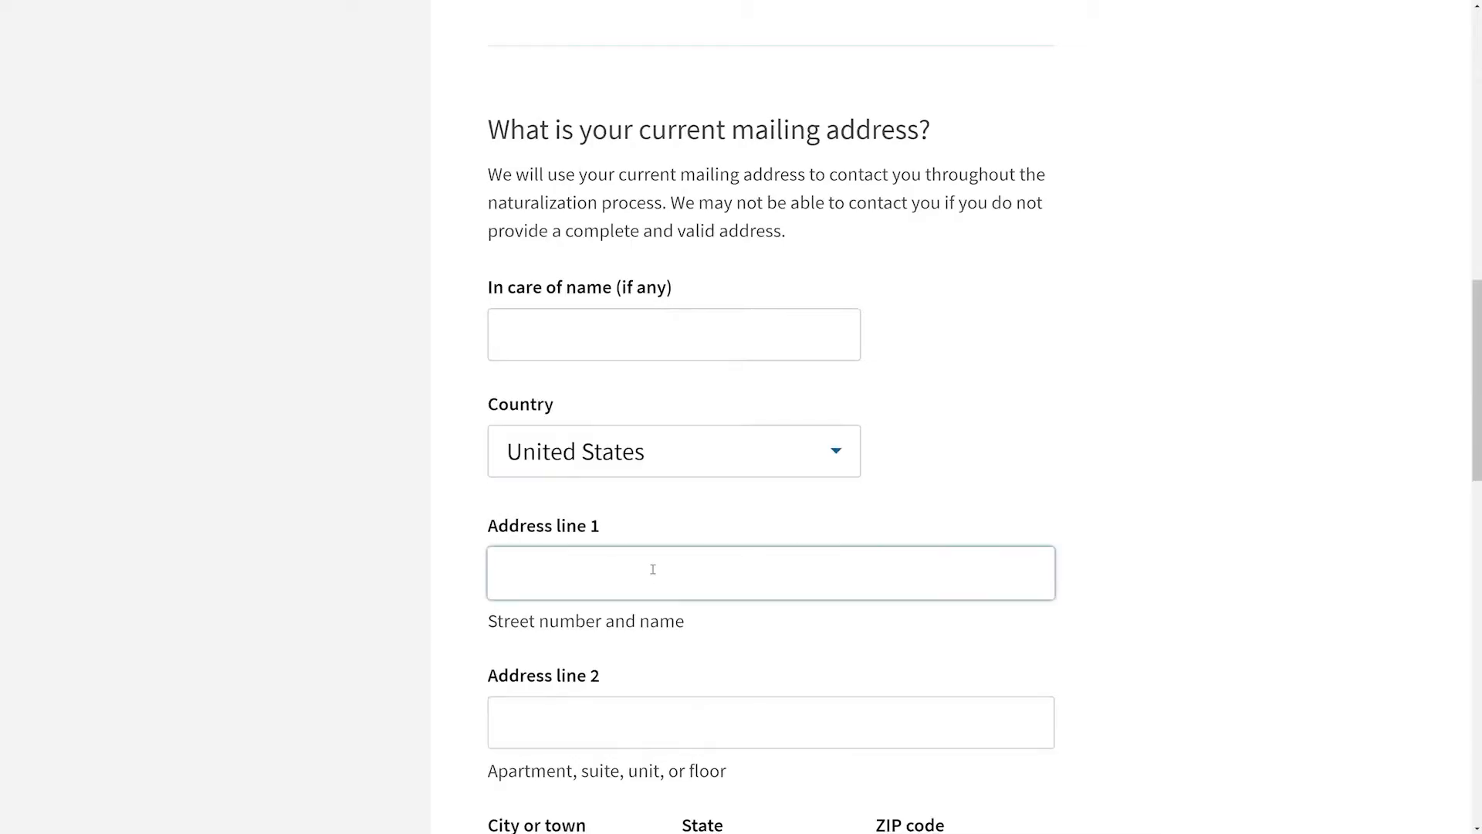
type("2200 Crystal Dr")
Step: Enter the mailing address city, choose the state and fill in the ZIP code
scroll(554, 379, "down", 6)
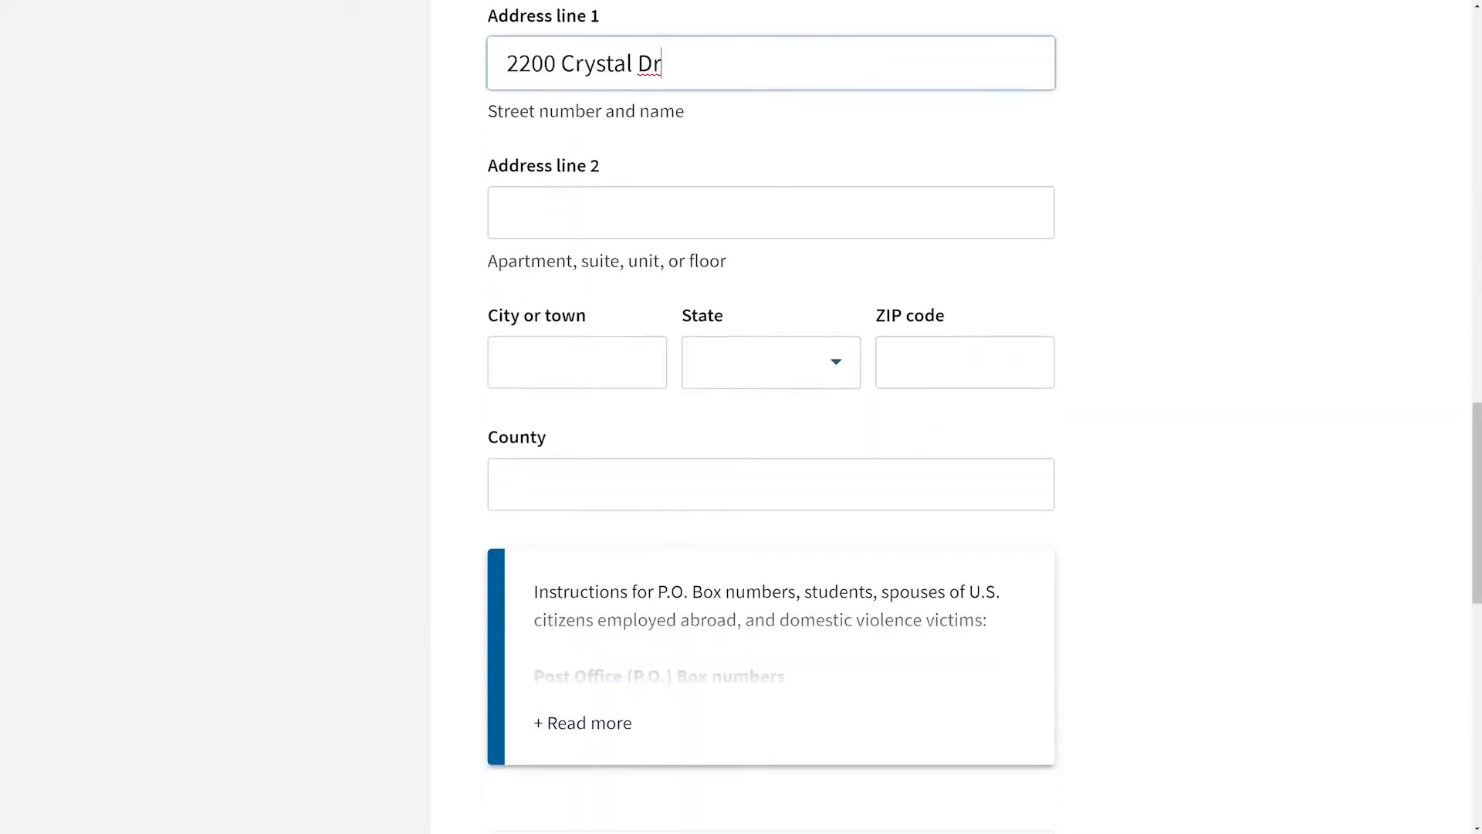
left_click(554, 378)
type("Arlington")
left_click(714, 363)
type("V")
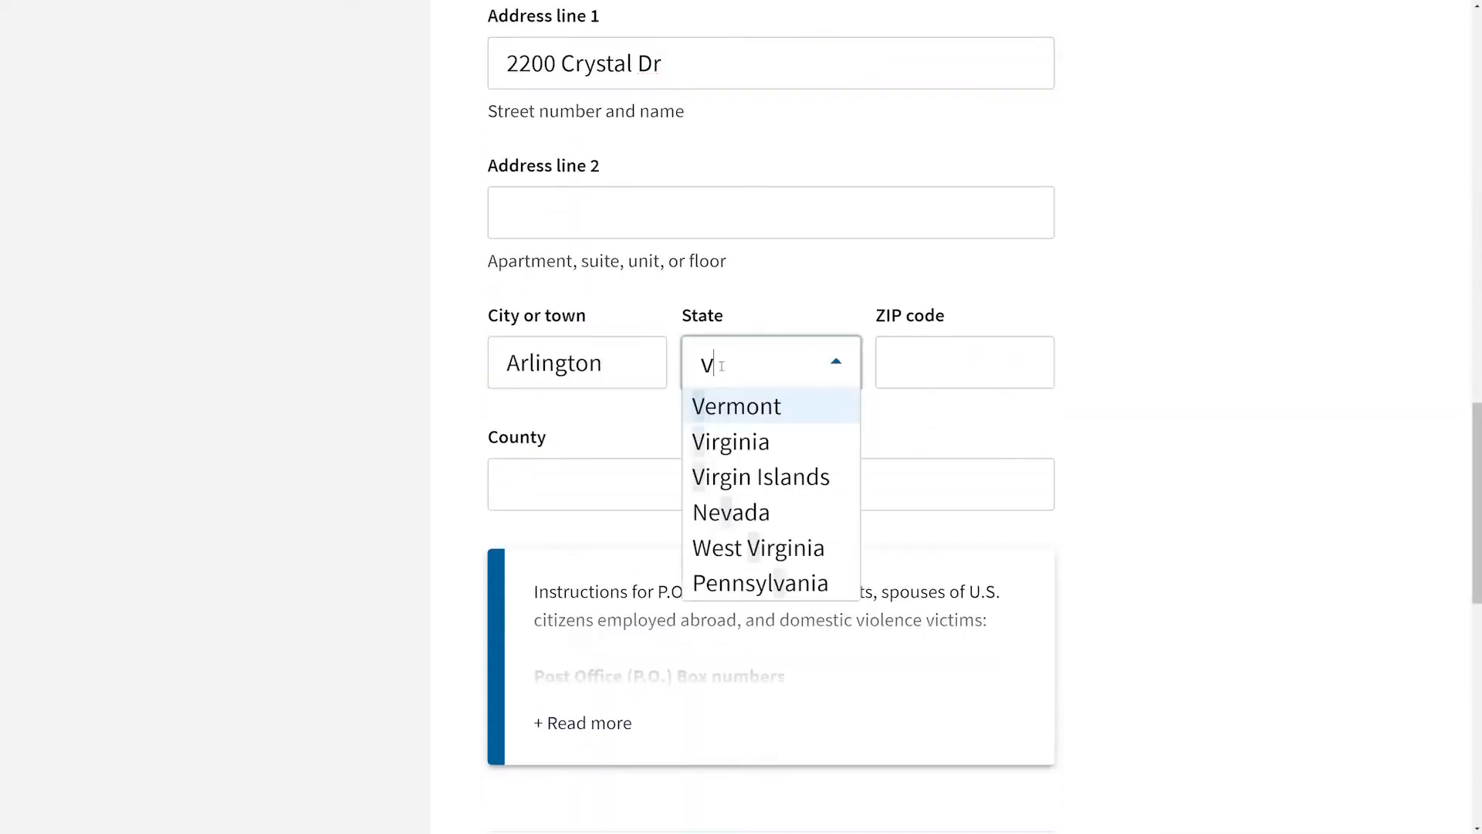
left_click(722, 442)
key("Tab")
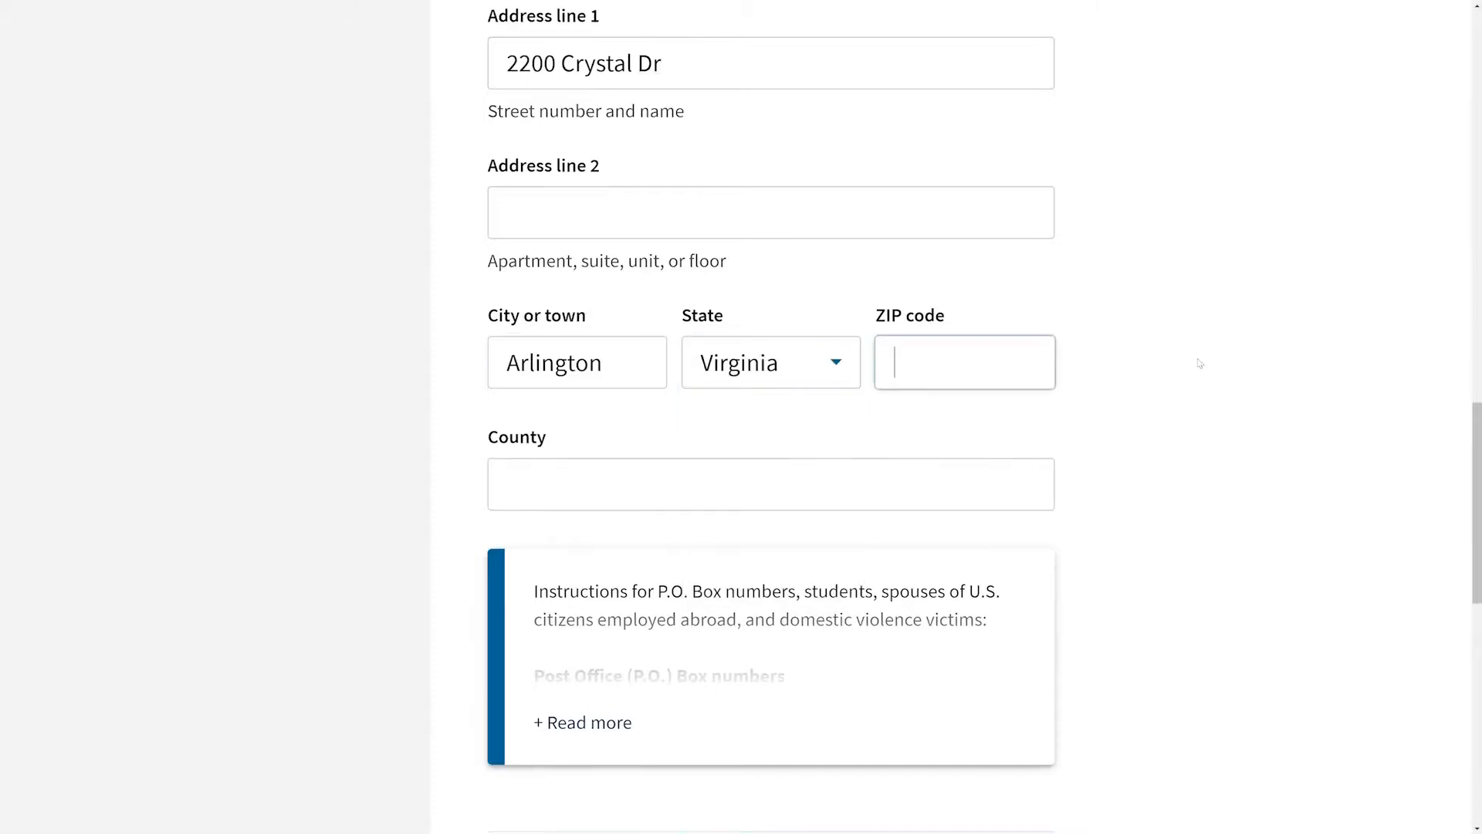
type("22202")
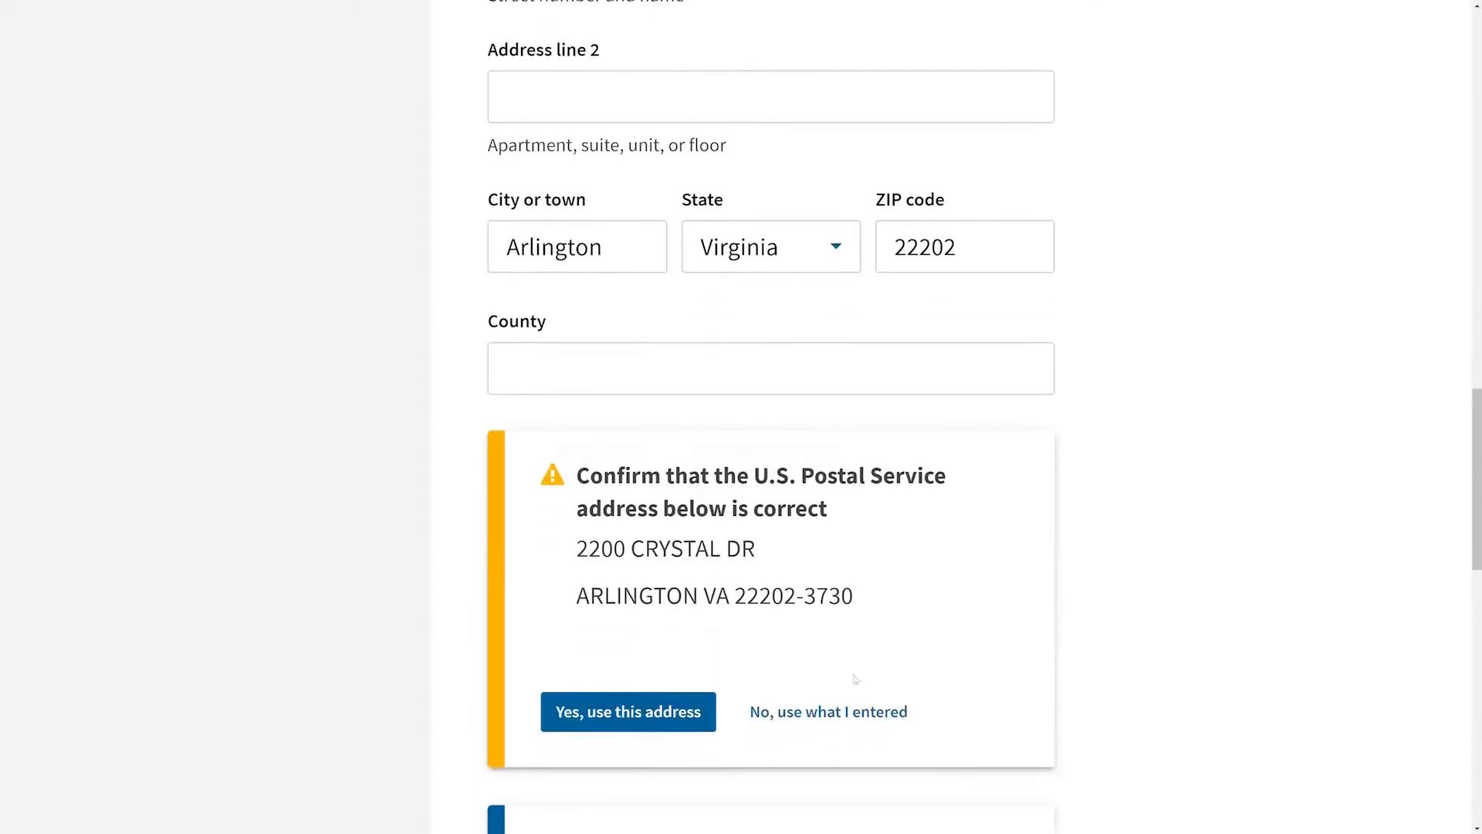
Step: Accept the U.S. Postal Service suggested address and continue to the next page
left_click(651, 714)
scroll(1297, 540, "down", 2)
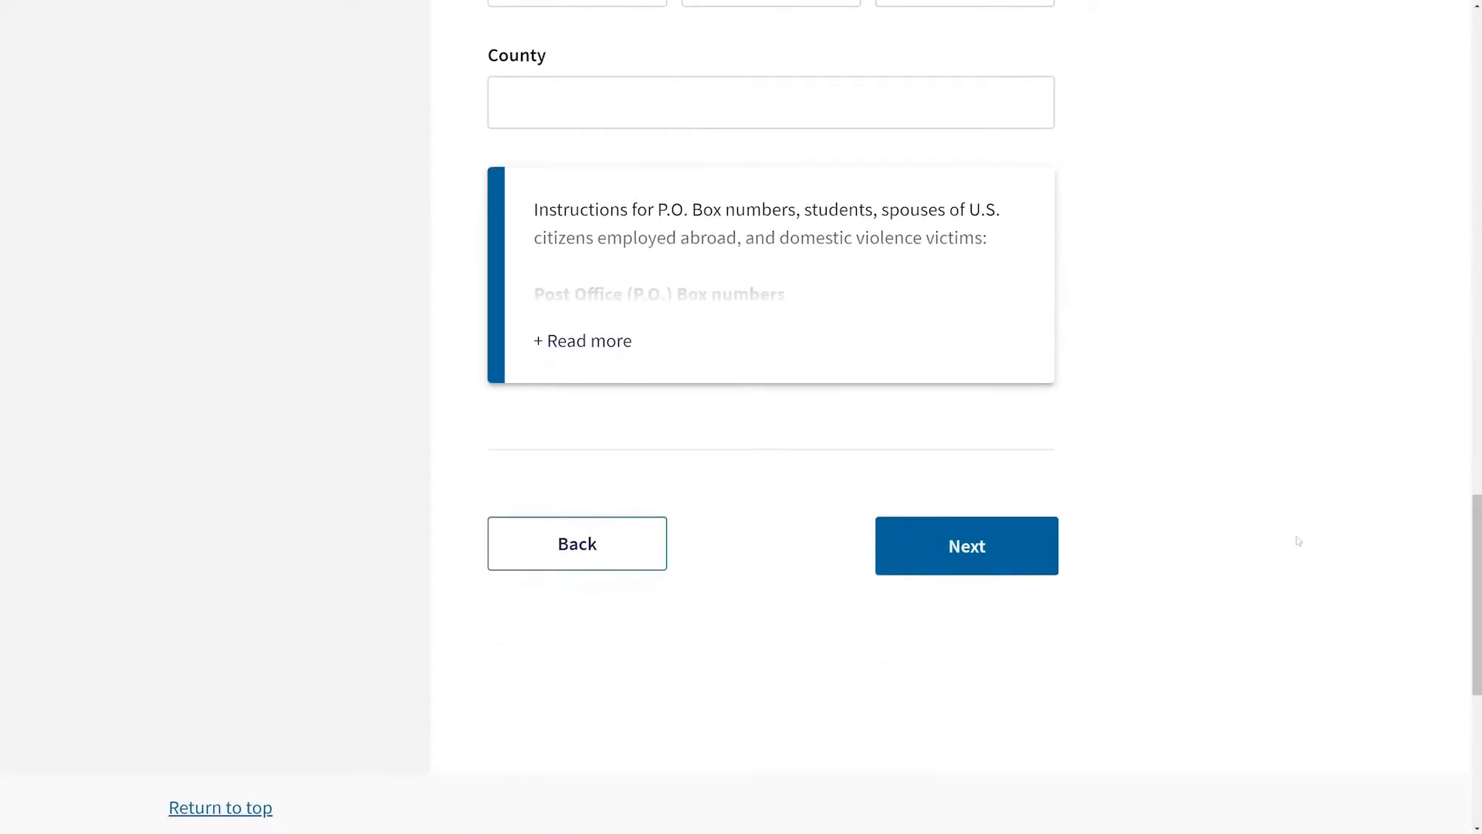
left_click(1026, 556)
Step: Enter the applicant's date of birth, select the country of birth and continue
left_click(662, 334)
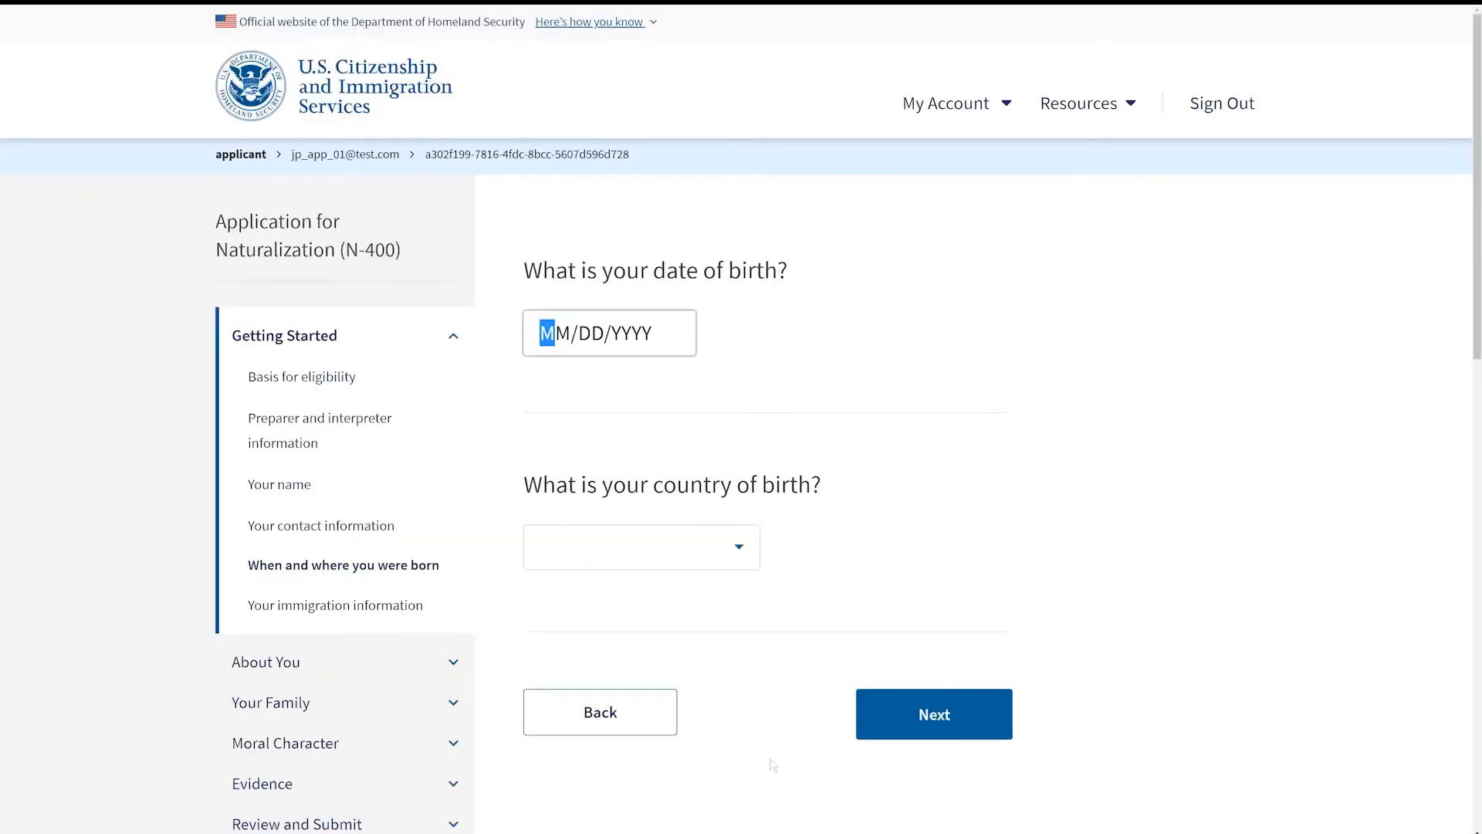
type("01011975")
left_click(739, 549)
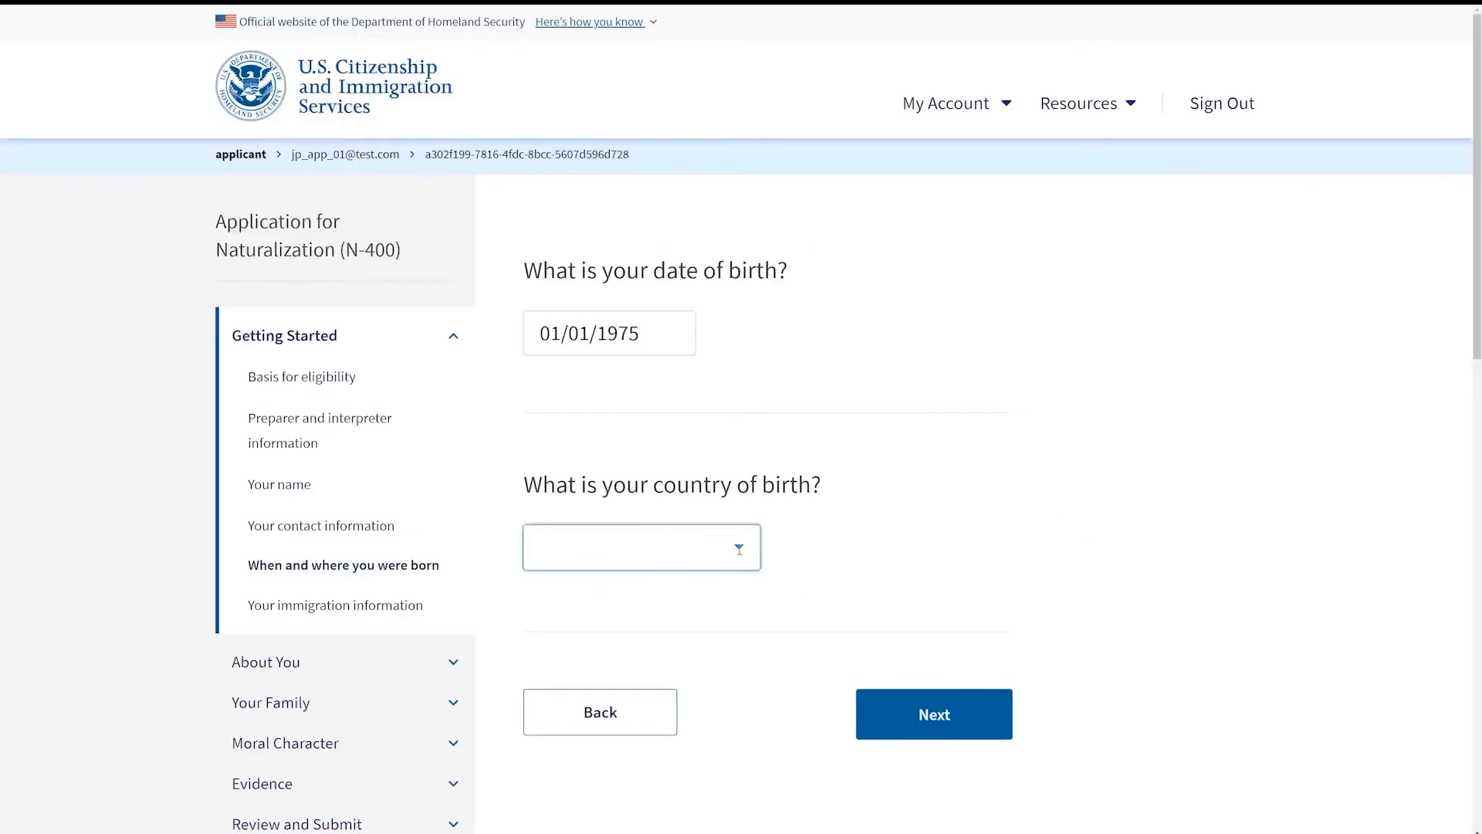
left_click(602, 618)
left_click(969, 717)
Step: Select the country of citizenship and set the permanent resident date to 01/01/2010
left_click(739, 592)
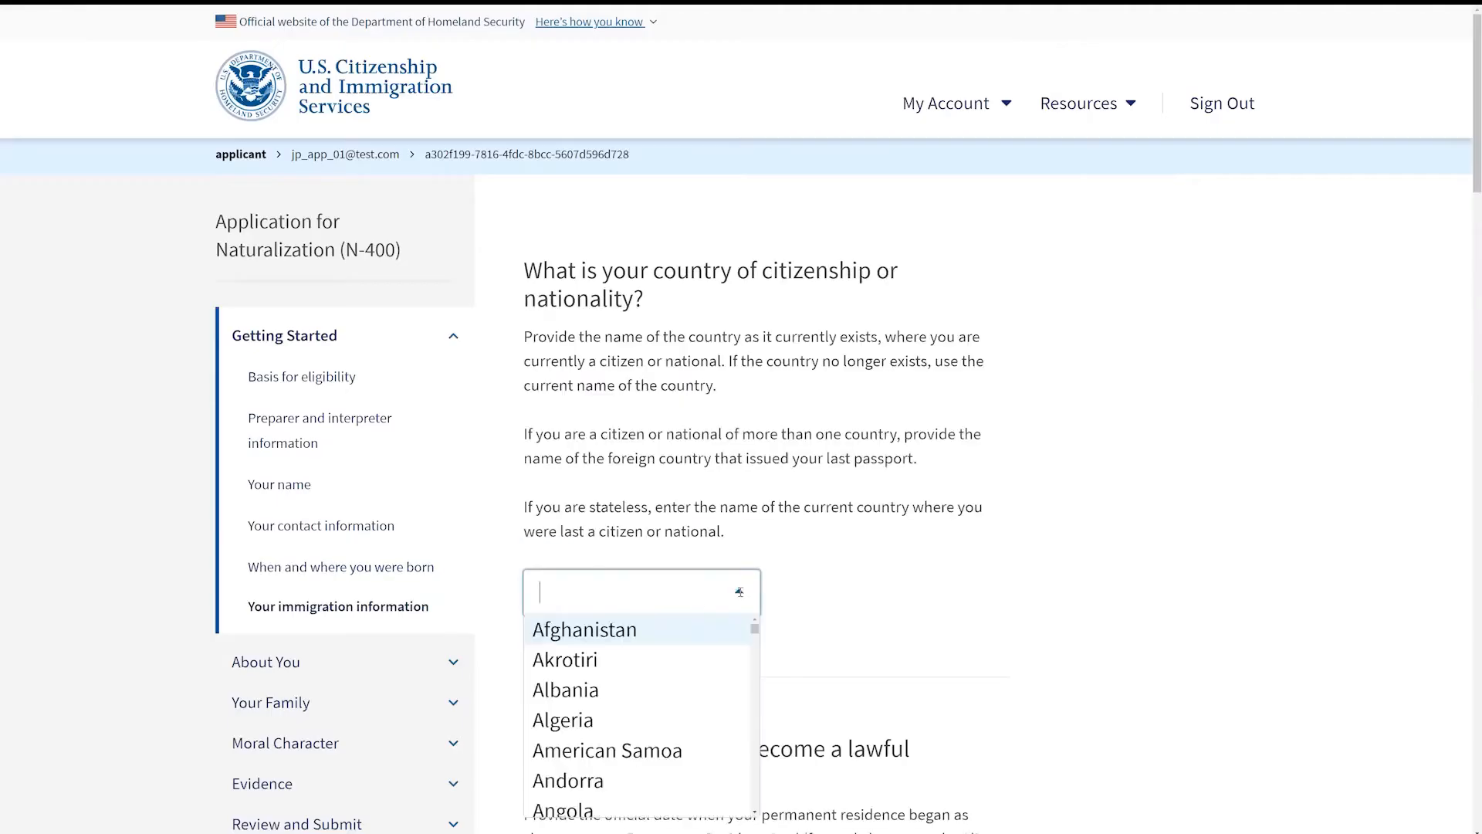
left_click(619, 641)
scroll(619, 641, "down", 8)
left_click(550, 369)
type("01/")
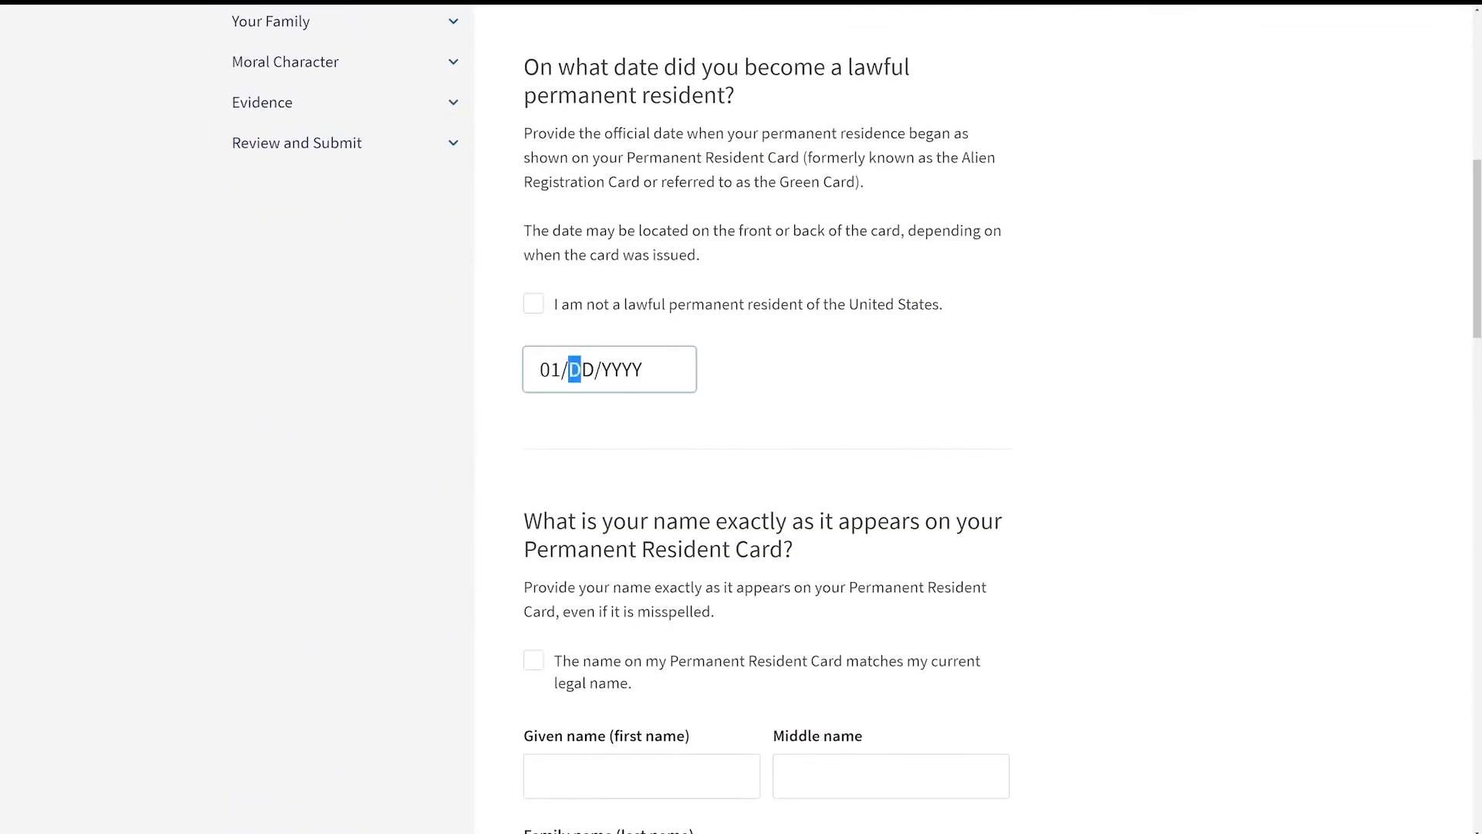
type("01/2010")
Step: Indicate that the Permanent Resident Card name matches the current legal name and proceed to the next page
left_click_drag(1478, 175, 1467, 261)
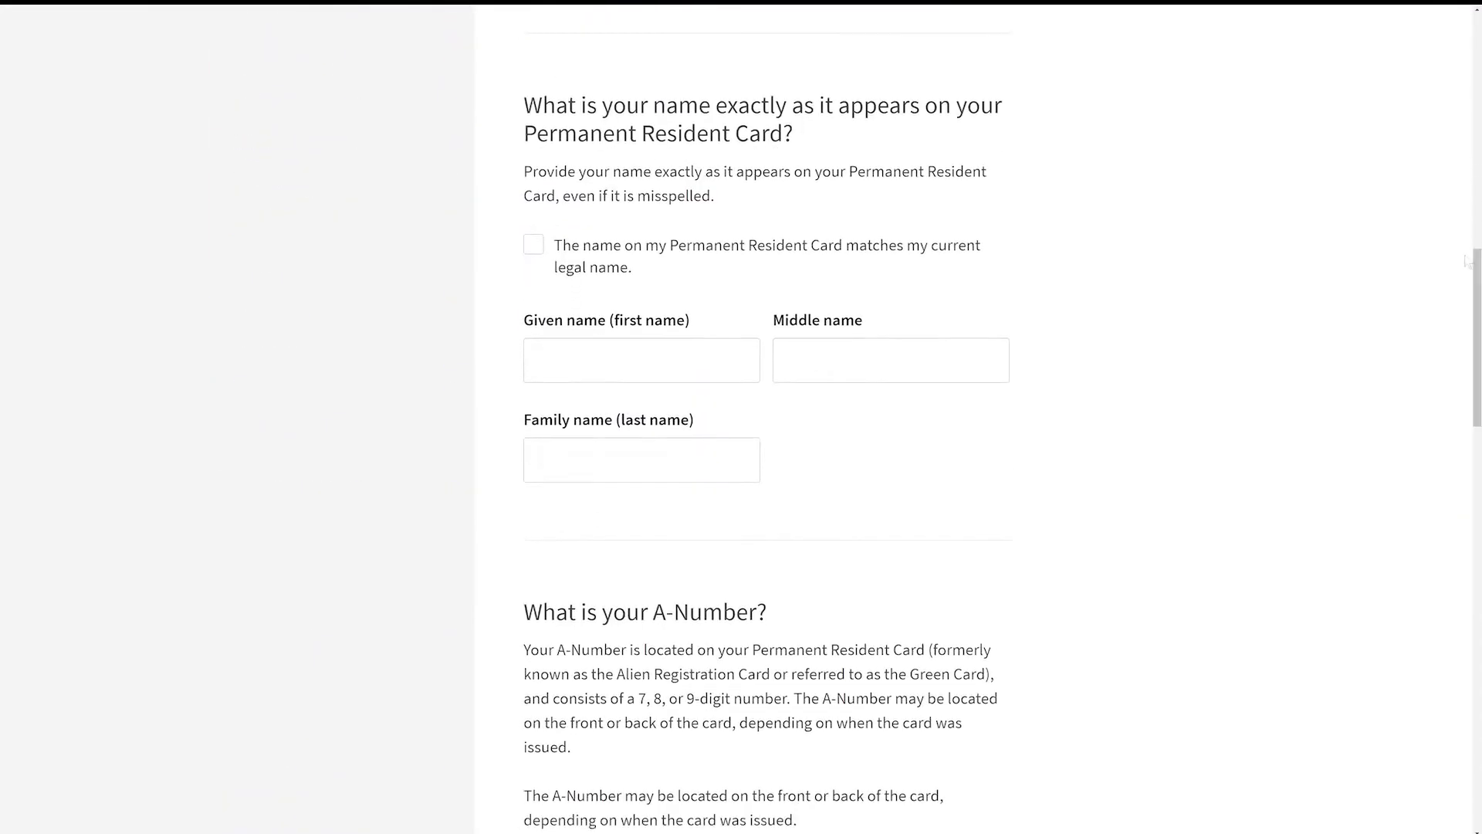
left_click(533, 245)
left_click_drag(1467, 346, 1467, 494)
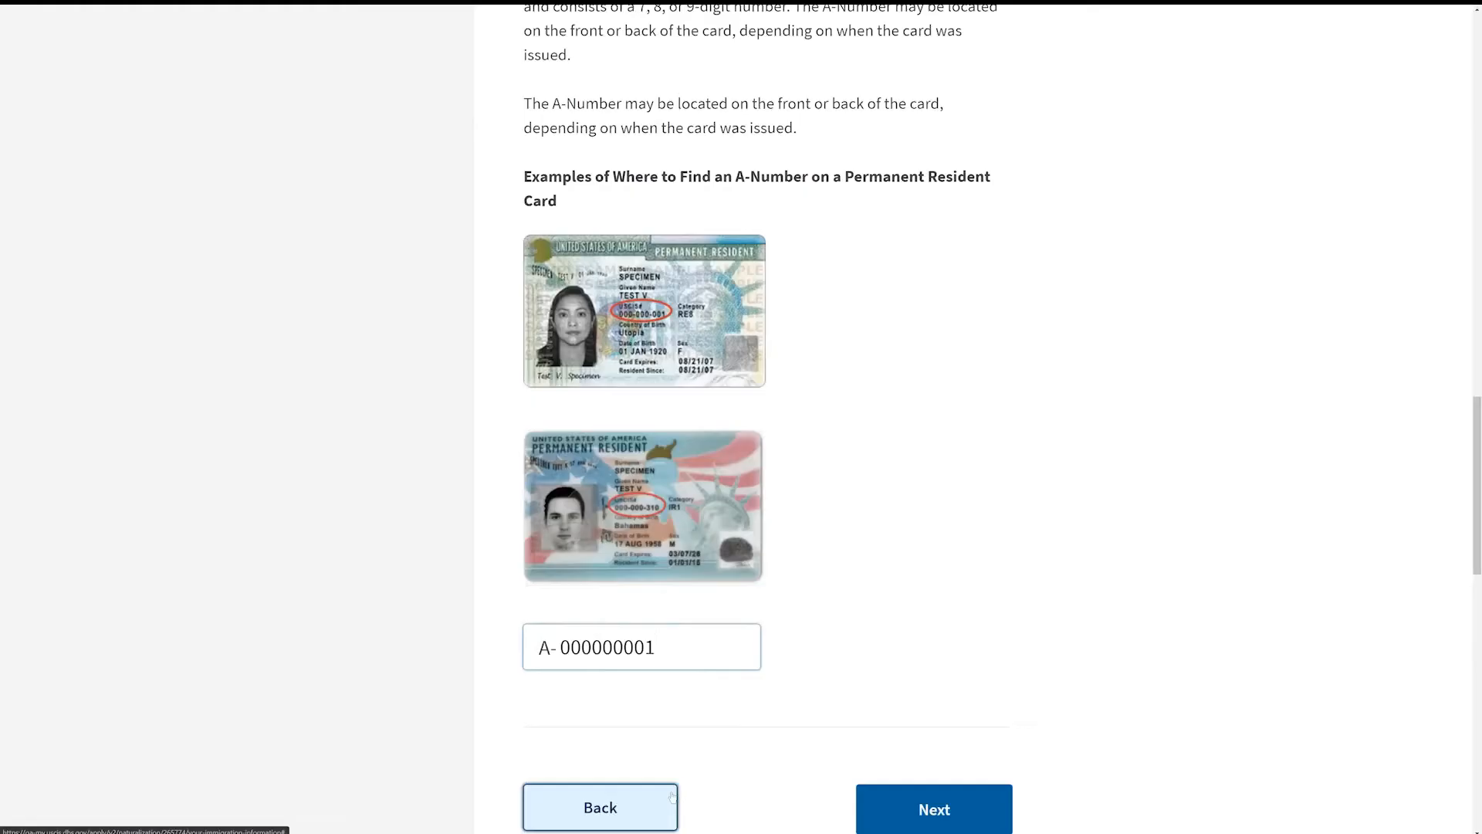
left_click(976, 817)
Step: Indicate having no U.S. Social Security number, enter the USCIS Online Account Number and continue
left_click(558, 204)
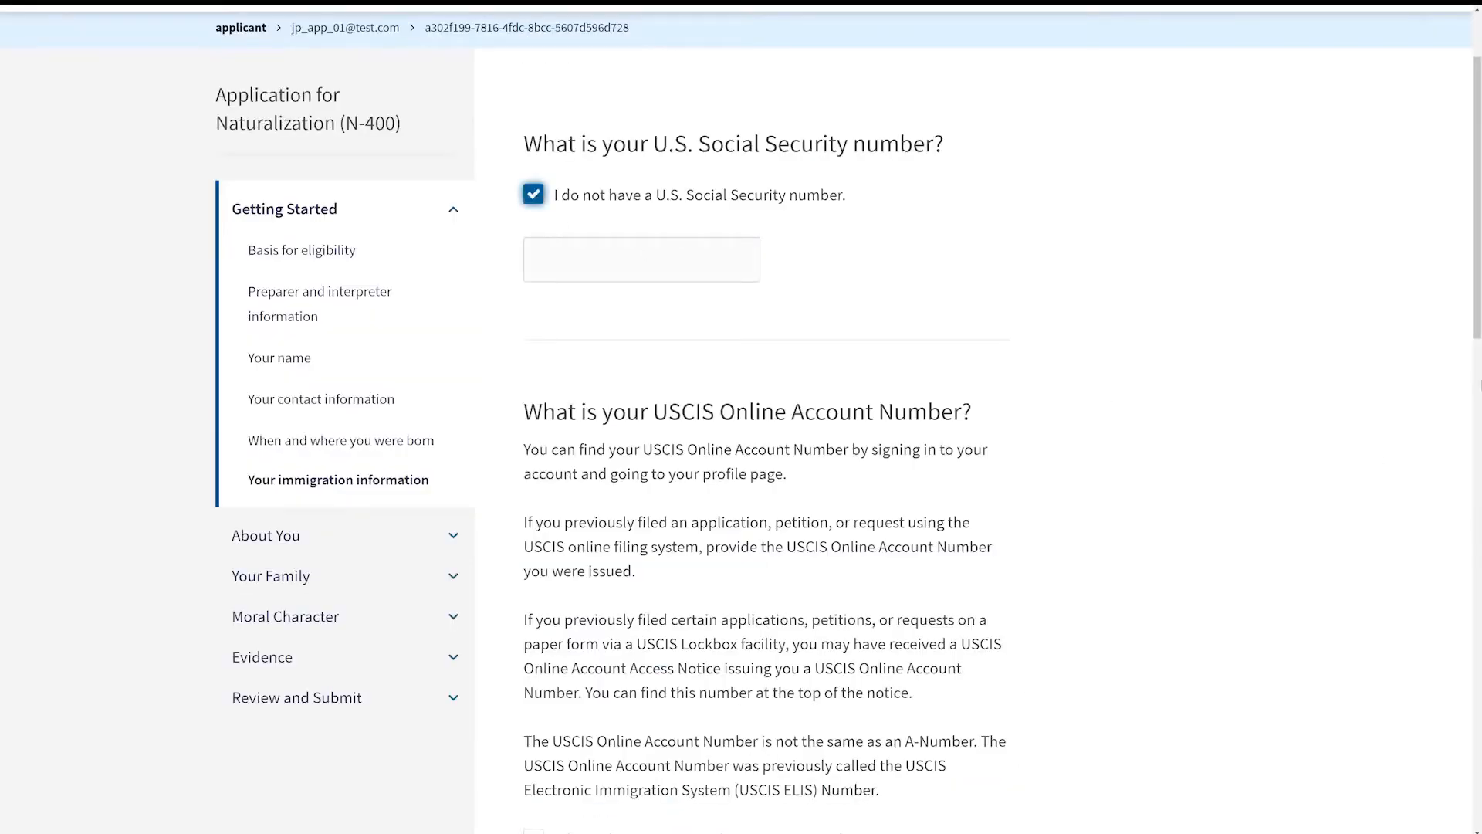
left_click_drag(1476, 219, 1474, 319)
left_click(642, 605)
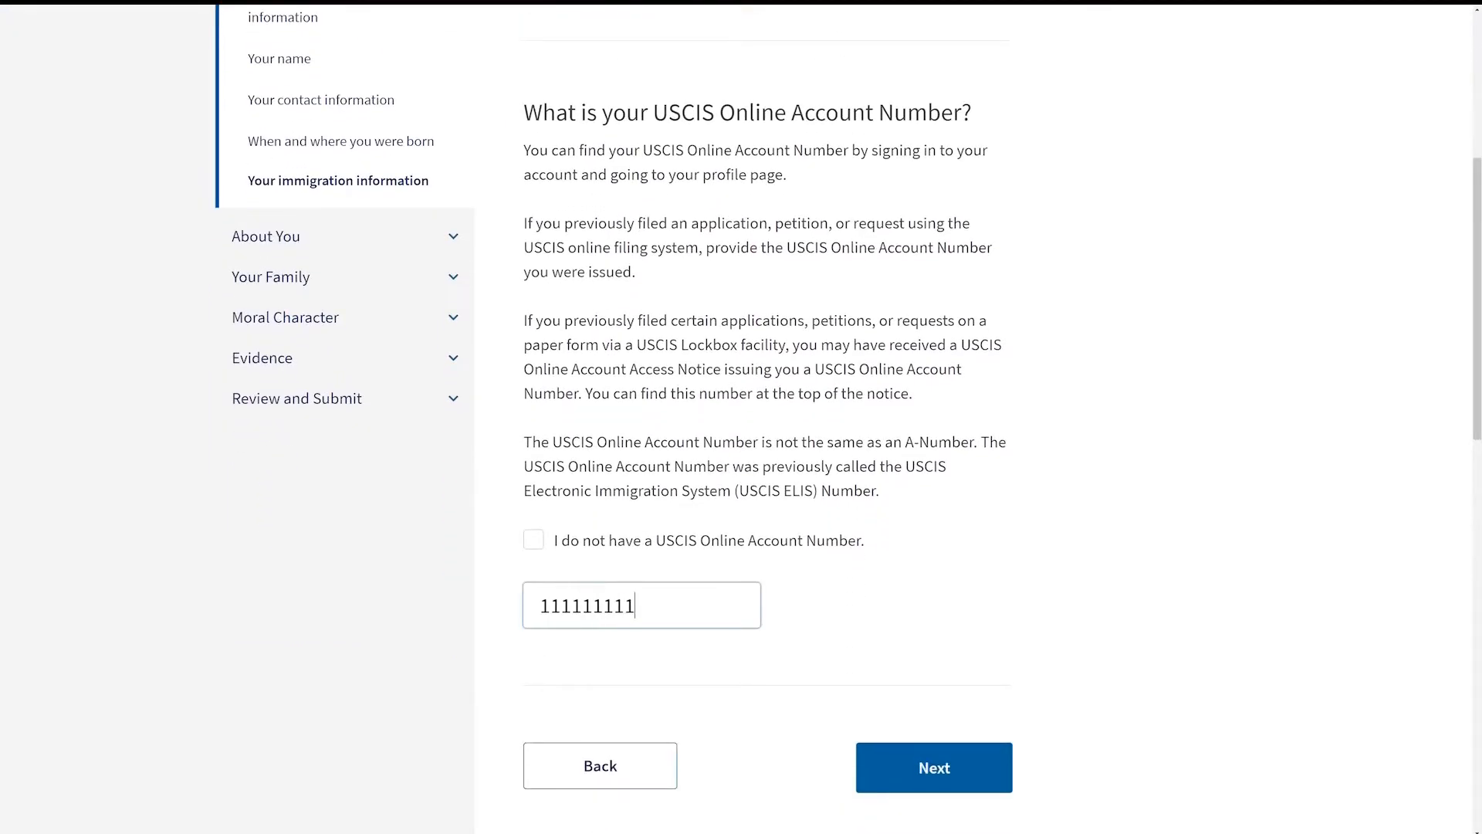
type("111111111111")
left_click(959, 765)
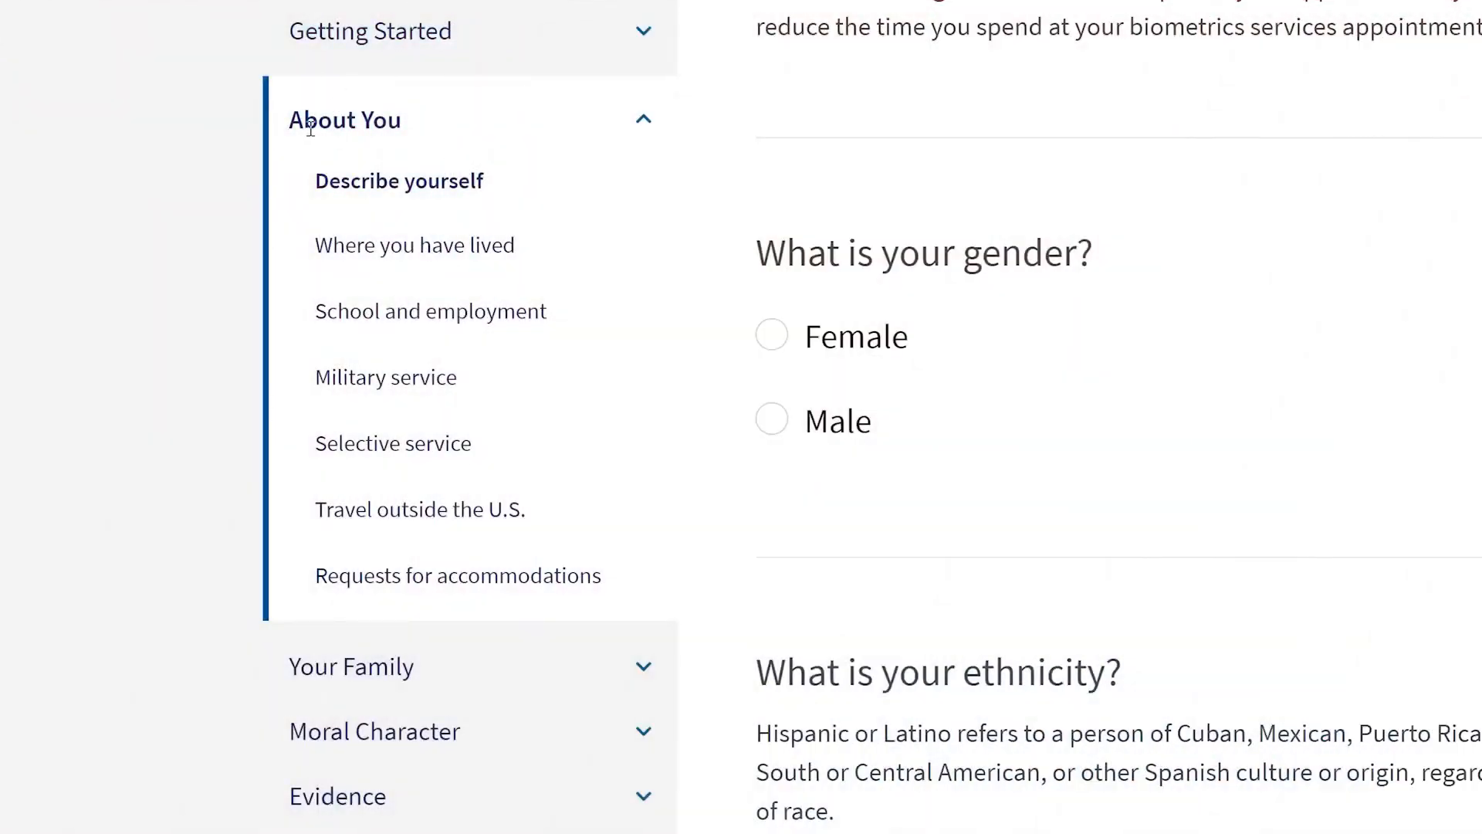
Step: Answer the ethnicity question and set the height to 5 feet 11 inches and the weight to 195 pounds
scroll(1476, 313, "down", 5)
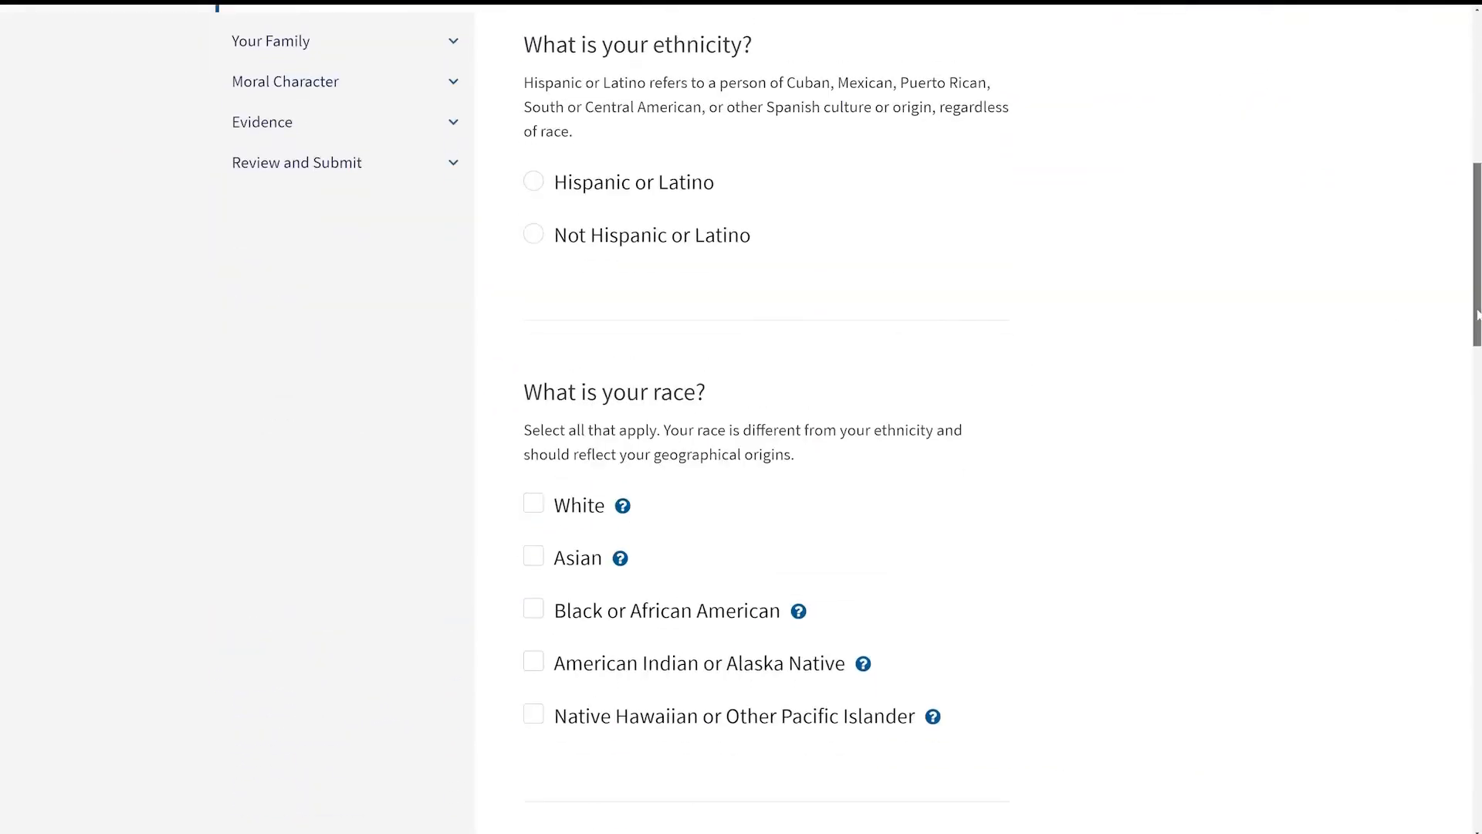
left_click_drag(1476, 299, 1476, 482)
left_click(534, 298)
left_click(559, 275)
type("5")
key("Tab")
type("11")
key("Tab")
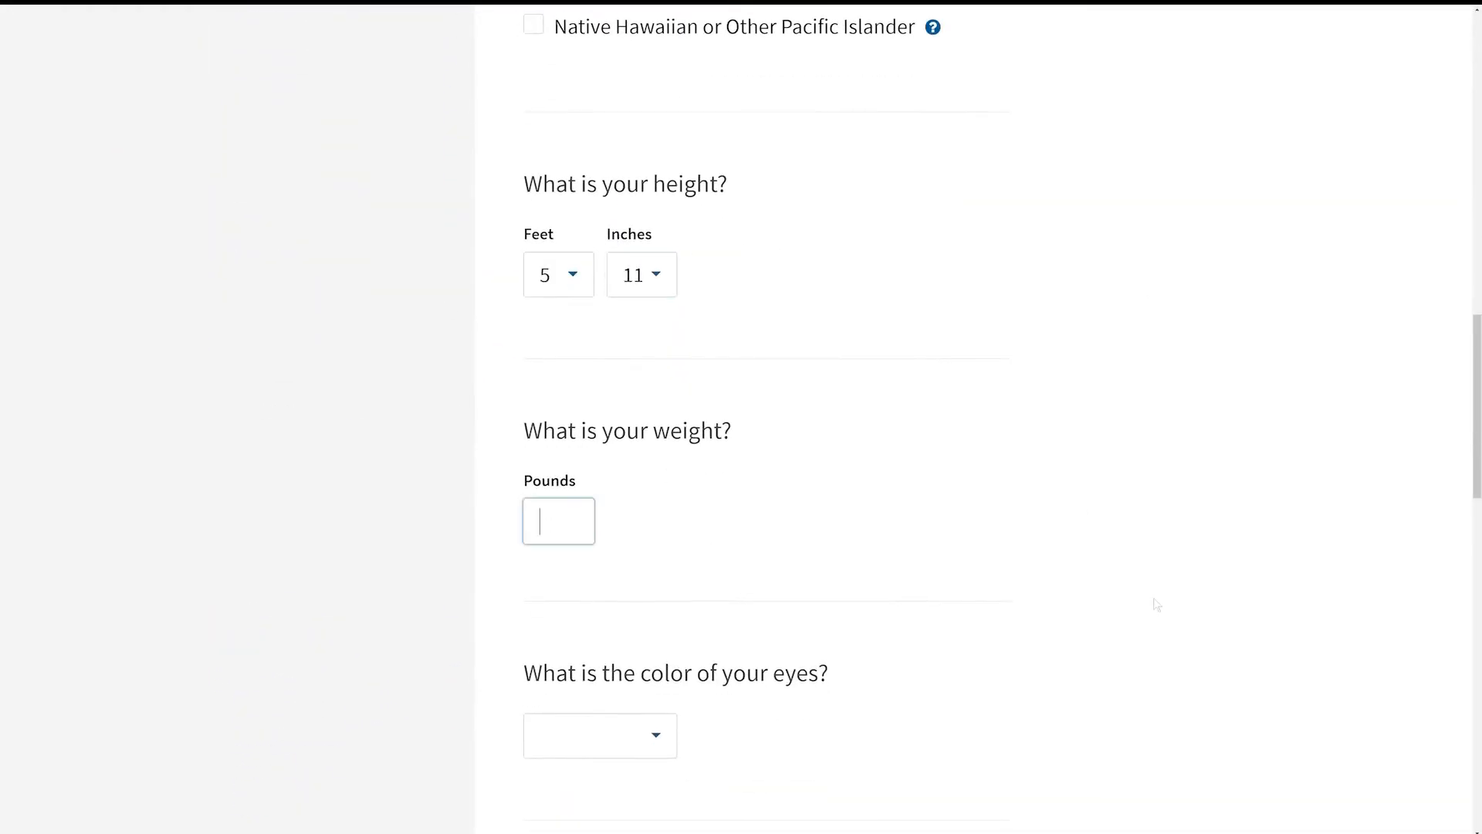
type("195")
Step: Select Brown as the eye color, choose a hair color and continue to the next page
left_click_drag(1478, 401, 1478, 504)
left_click(657, 265)
left_click(571, 363)
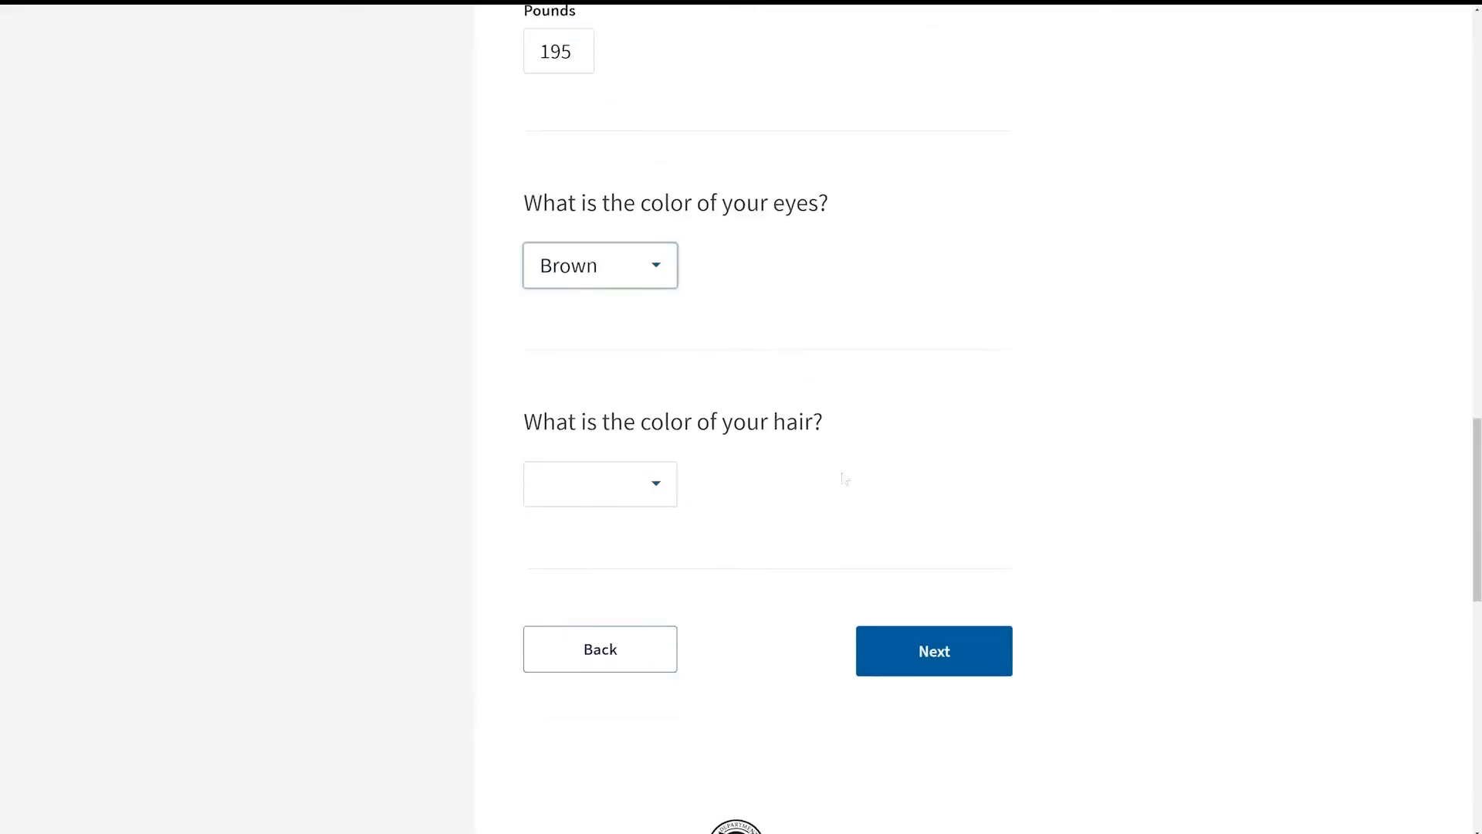
left_click(617, 484)
left_click(570, 563)
left_click(980, 665)
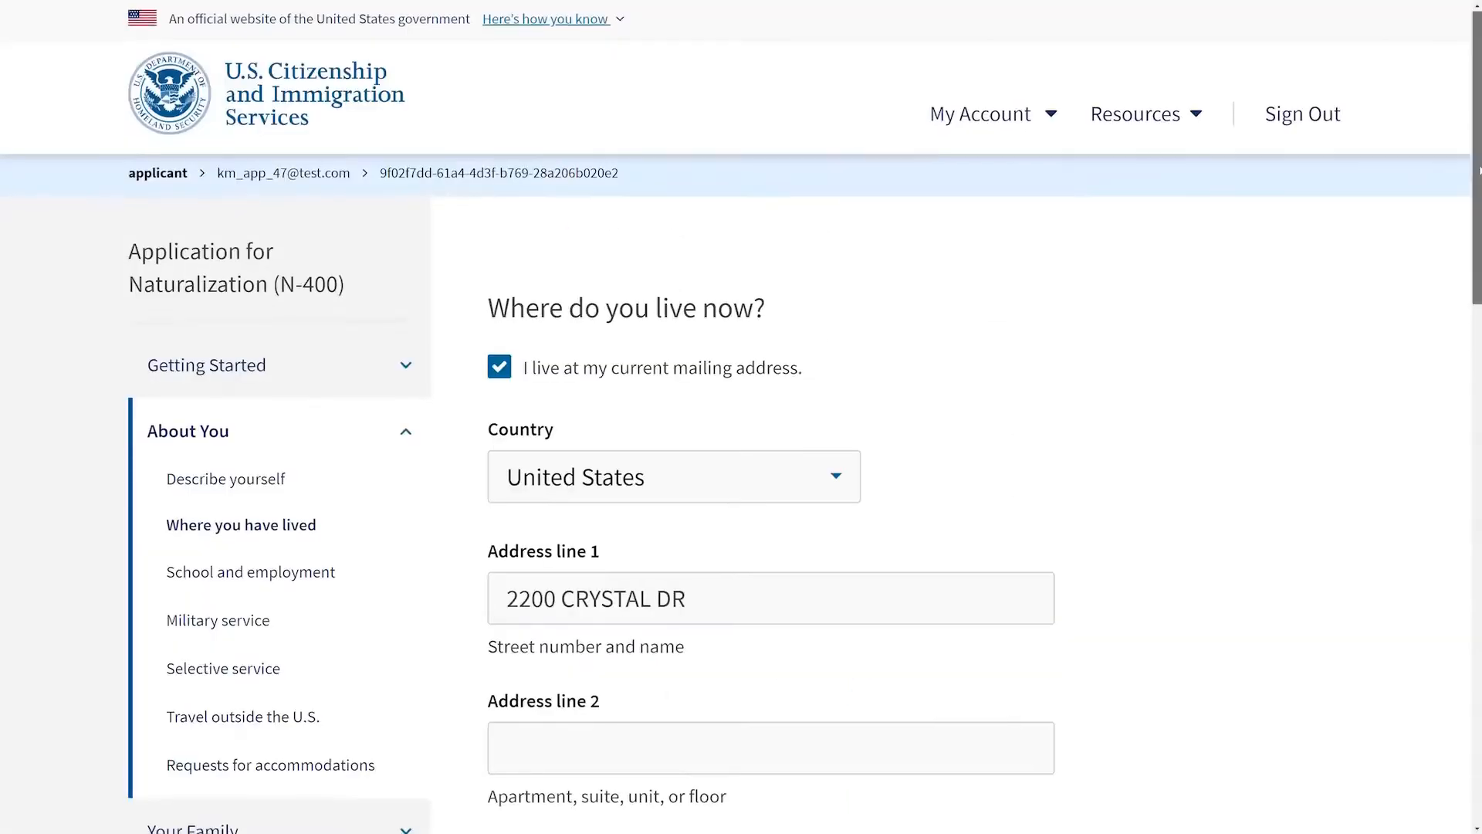
Step: Set the current residence's move-in date to 01/01/2018 and continue
scroll(772, 417, "down", 2)
left_click_drag(1478, 216, 1458, 545)
left_click(572, 243)
type("01012018")
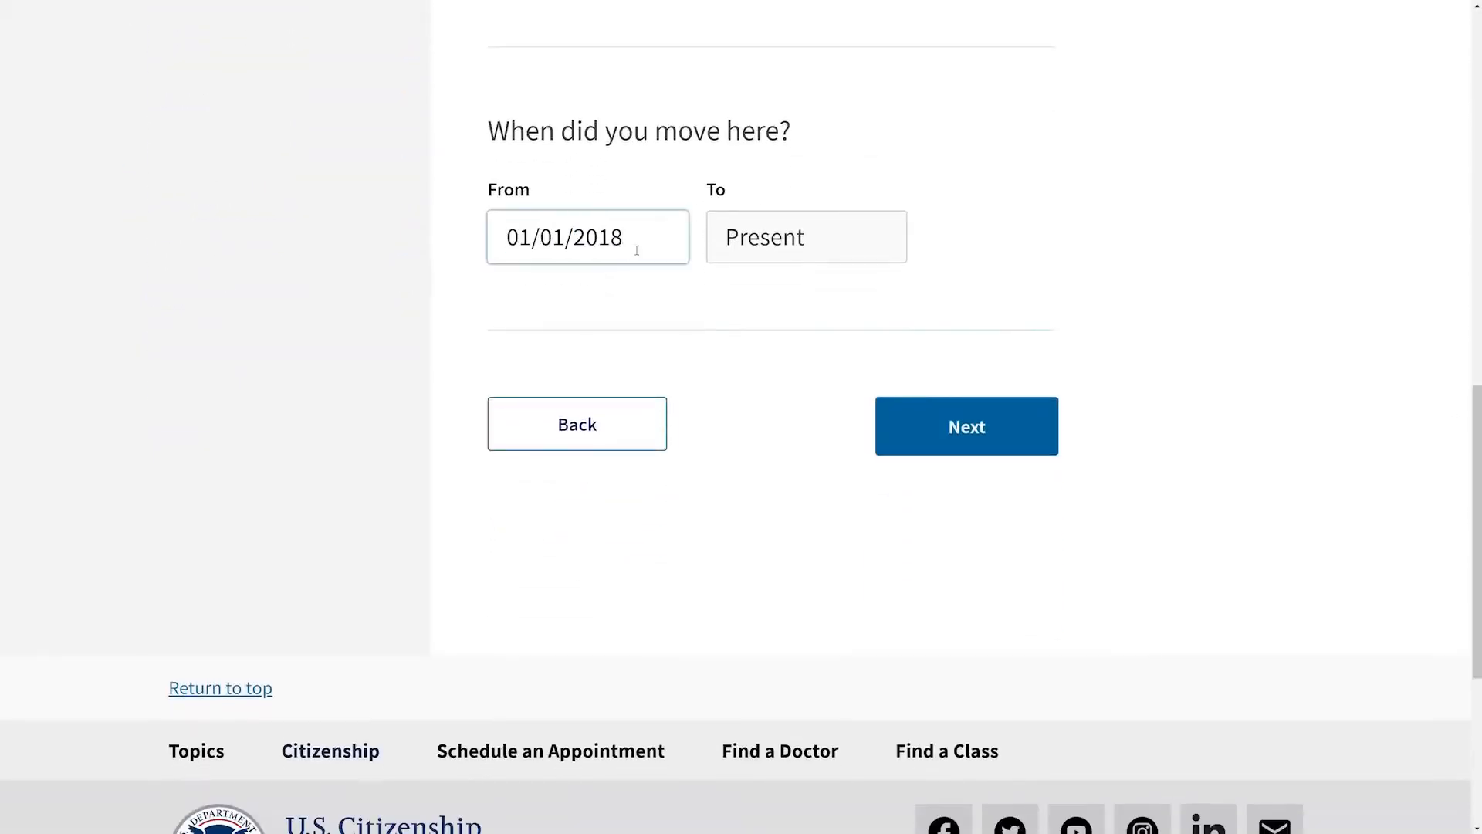
left_click(966, 433)
Step: Add another residence address with United States as the country and enter its street address
left_click_drag(1477, 202, 1475, 332)
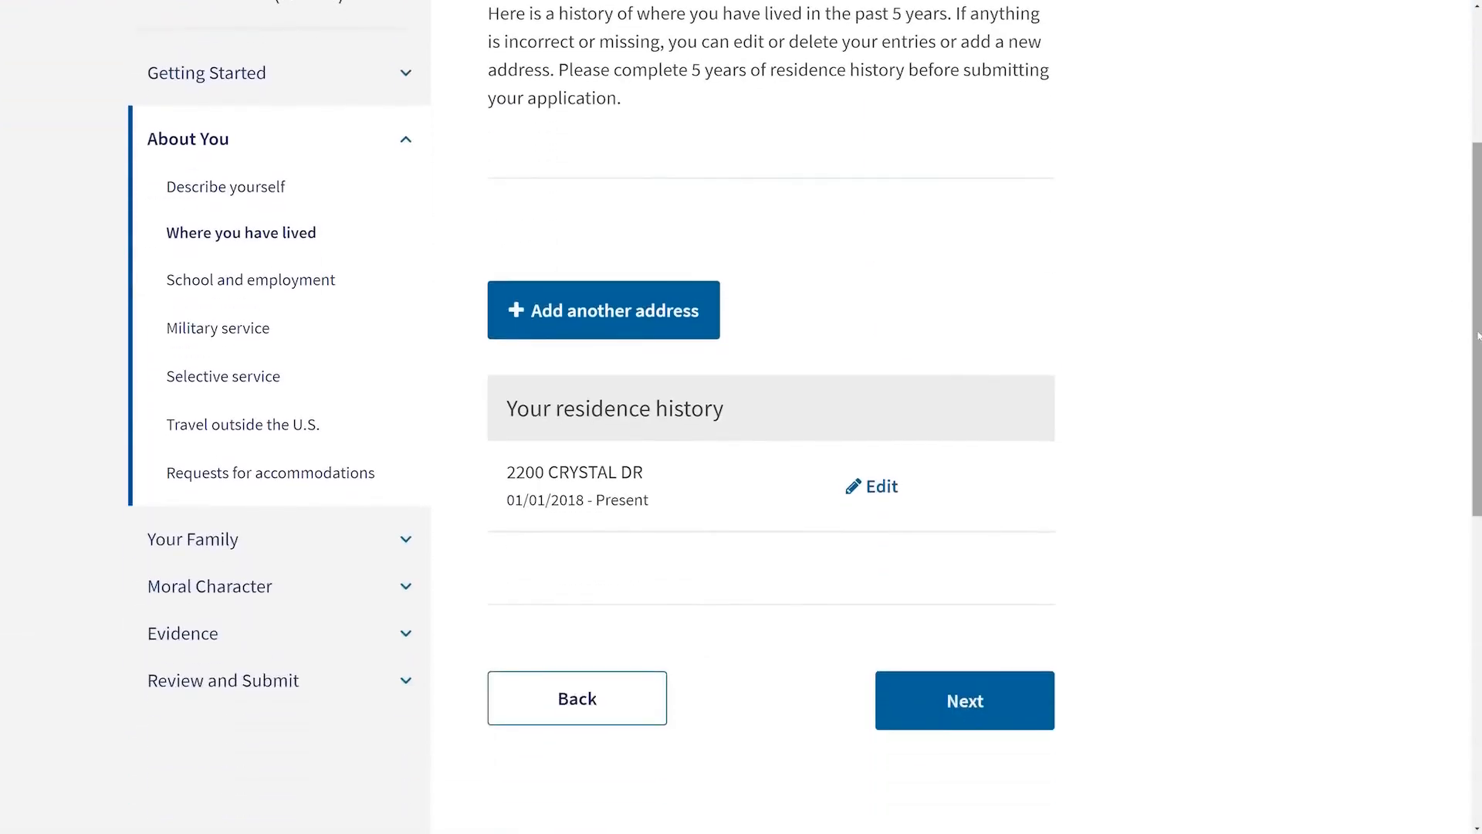
left_click(640, 332)
type("united")
left_click(604, 273)
left_click(604, 323)
type("131 S. Dearborn")
Step: Enter the previous residence's city, choose its state and fill in the ZIP code
left_click(587, 622)
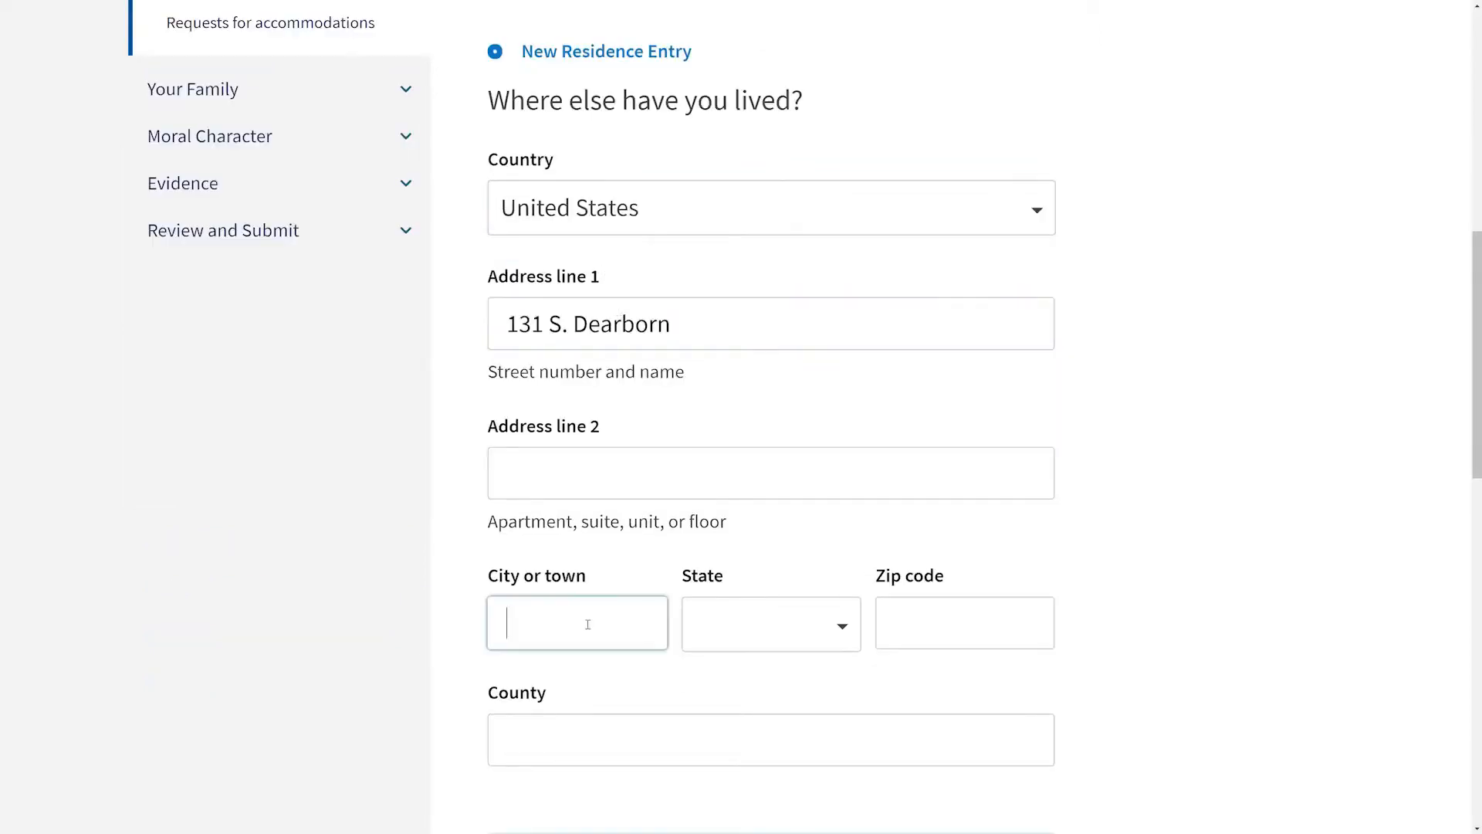
type("Chicago")
left_click(846, 637)
type("il")
left_click(764, 618)
left_click(963, 563)
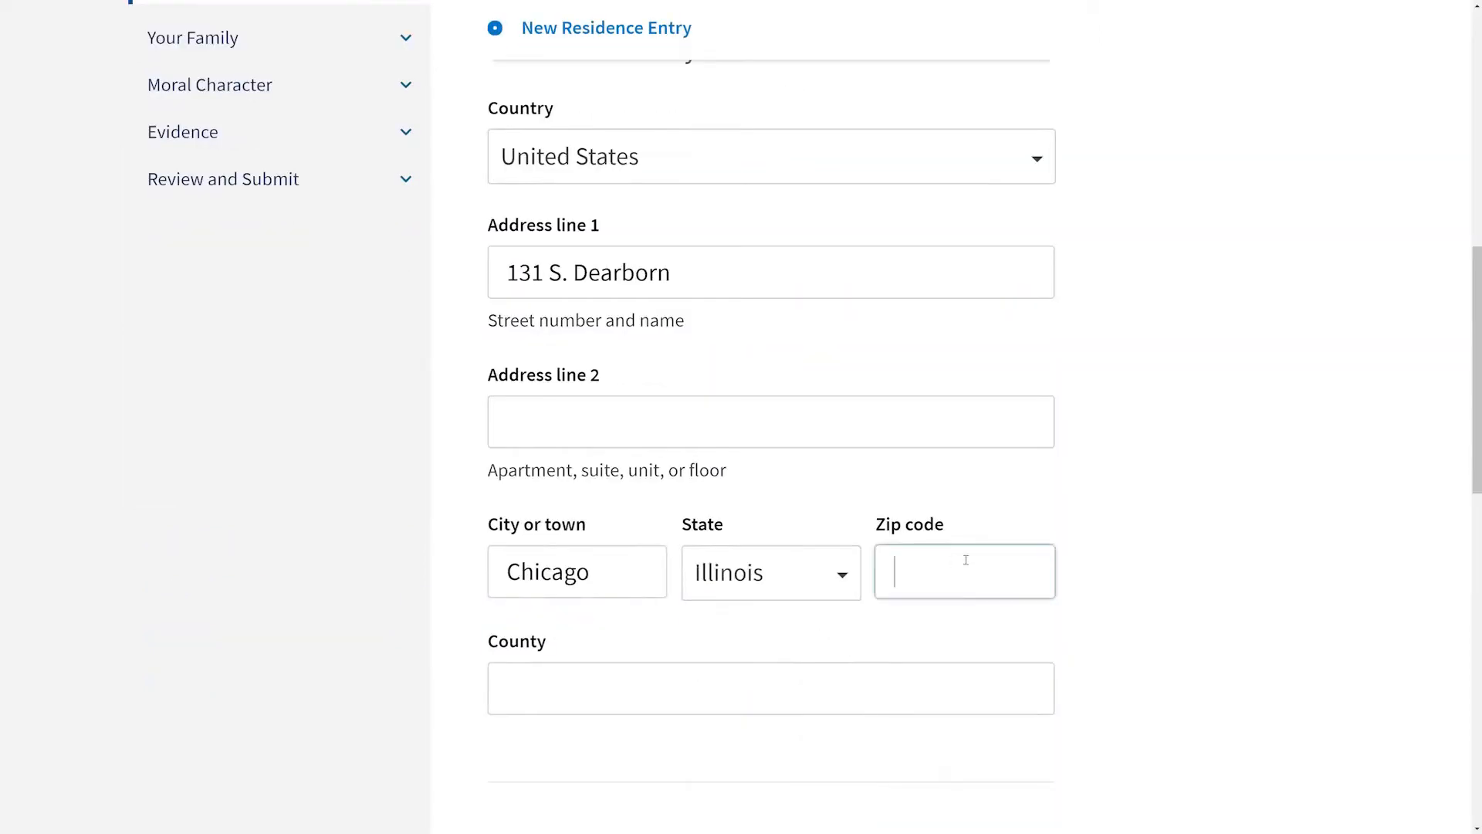
type("60603-5517")
Step: Set the previous residence dates from 01/01/2010 to 12/31/2017, save the entry and continue
scroll(1220, 548, "down", 1)
scroll(1219, 549, "down", 5)
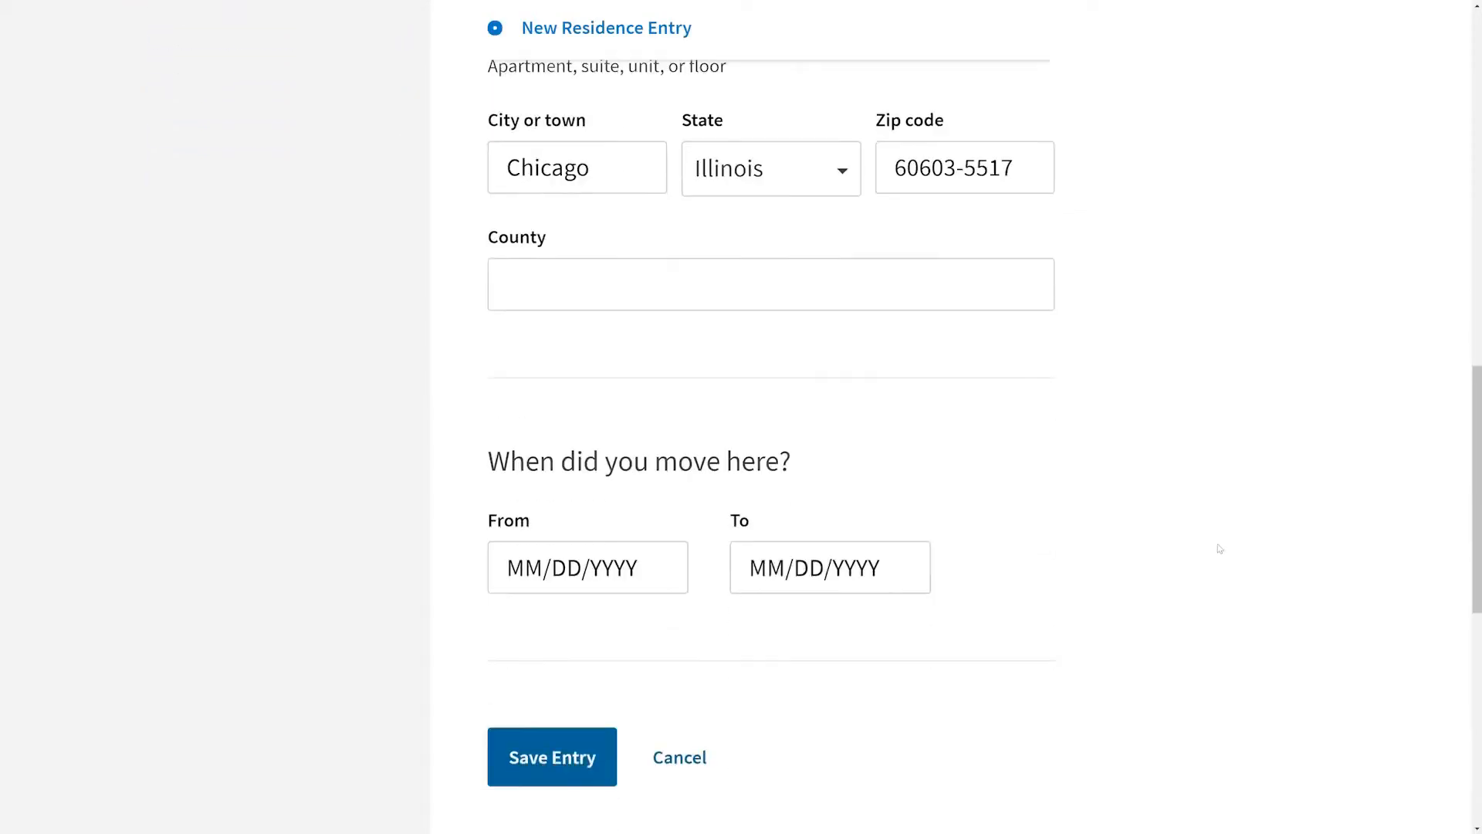
left_click(587, 567)
type("01012010")
key("Tab")
type("12/31/2017")
left_click(524, 762)
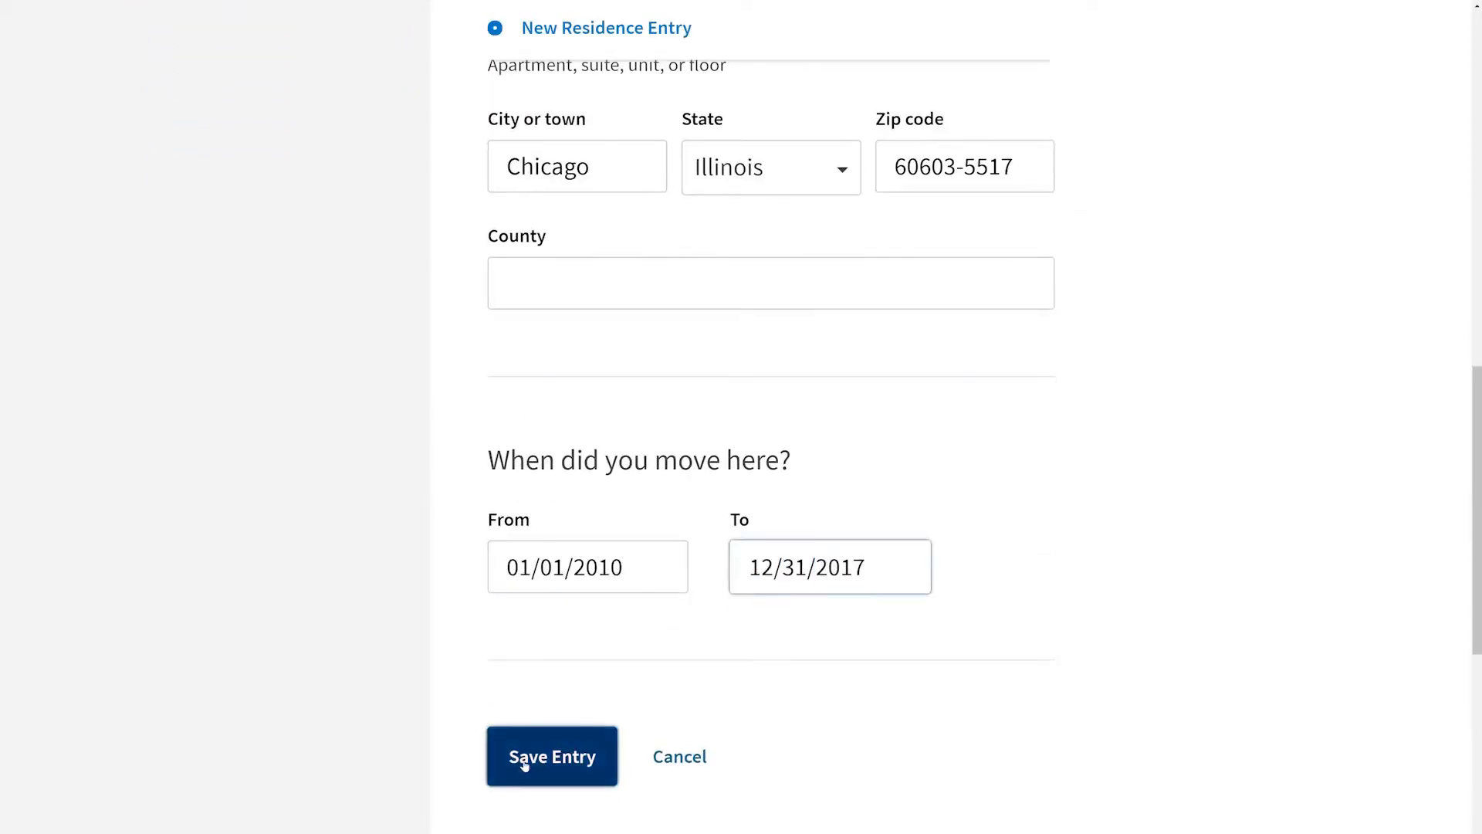
left_click(523, 764)
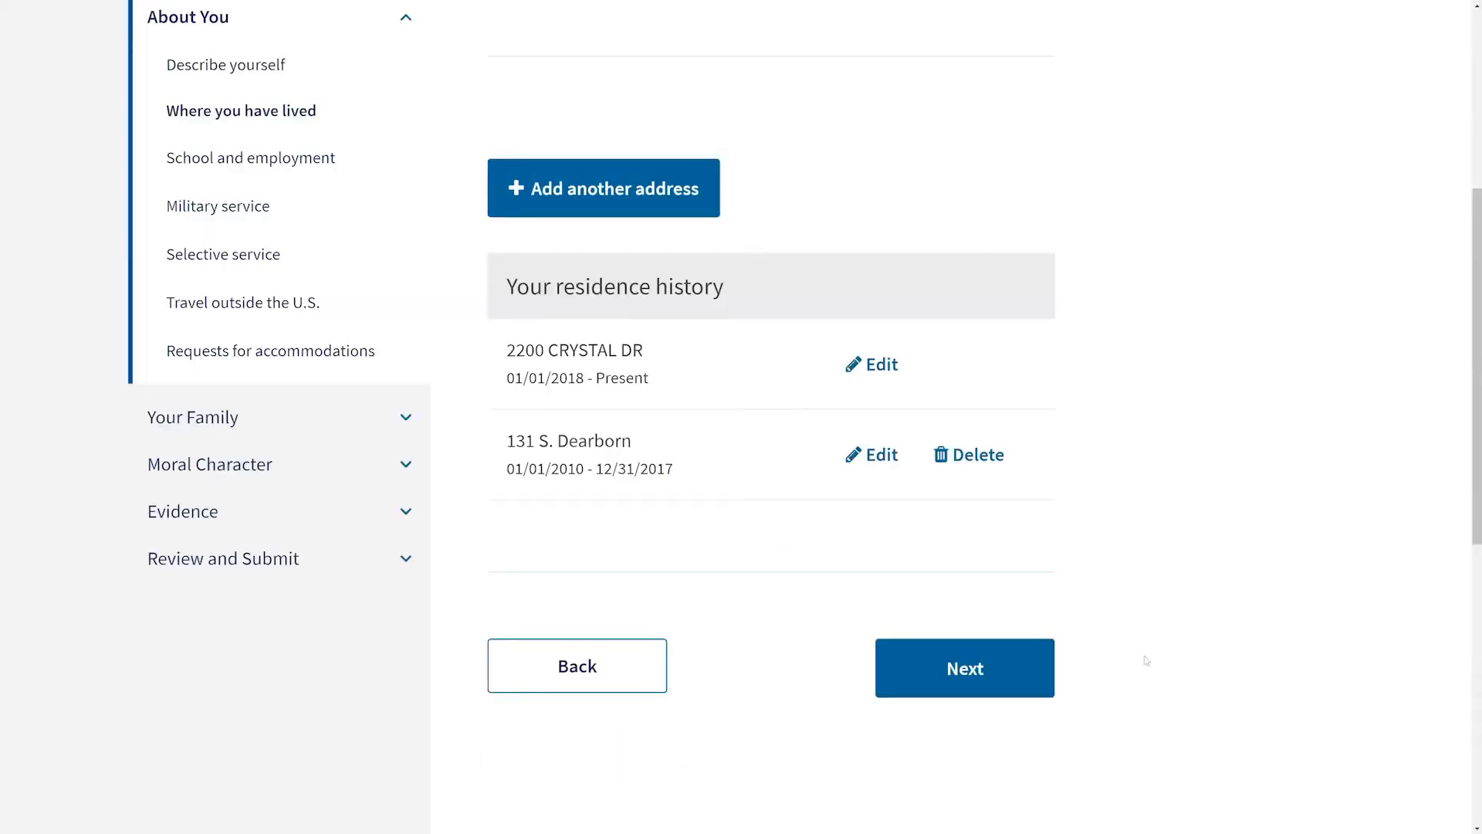
left_click(1009, 673)
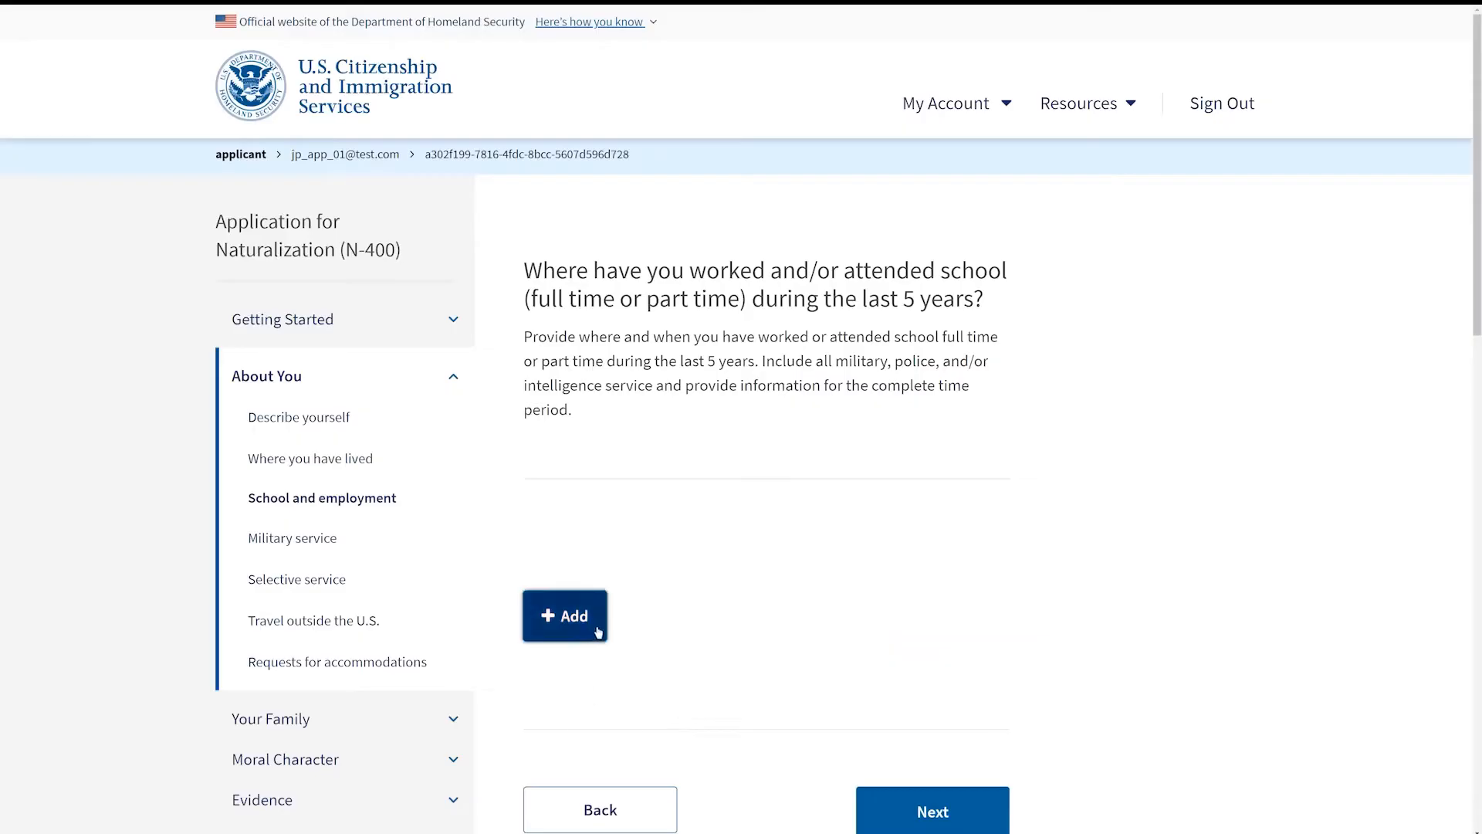
Step: Add an employer entry named Company Inc. with the occupation Admin Support, Including Clerks
left_click(599, 632)
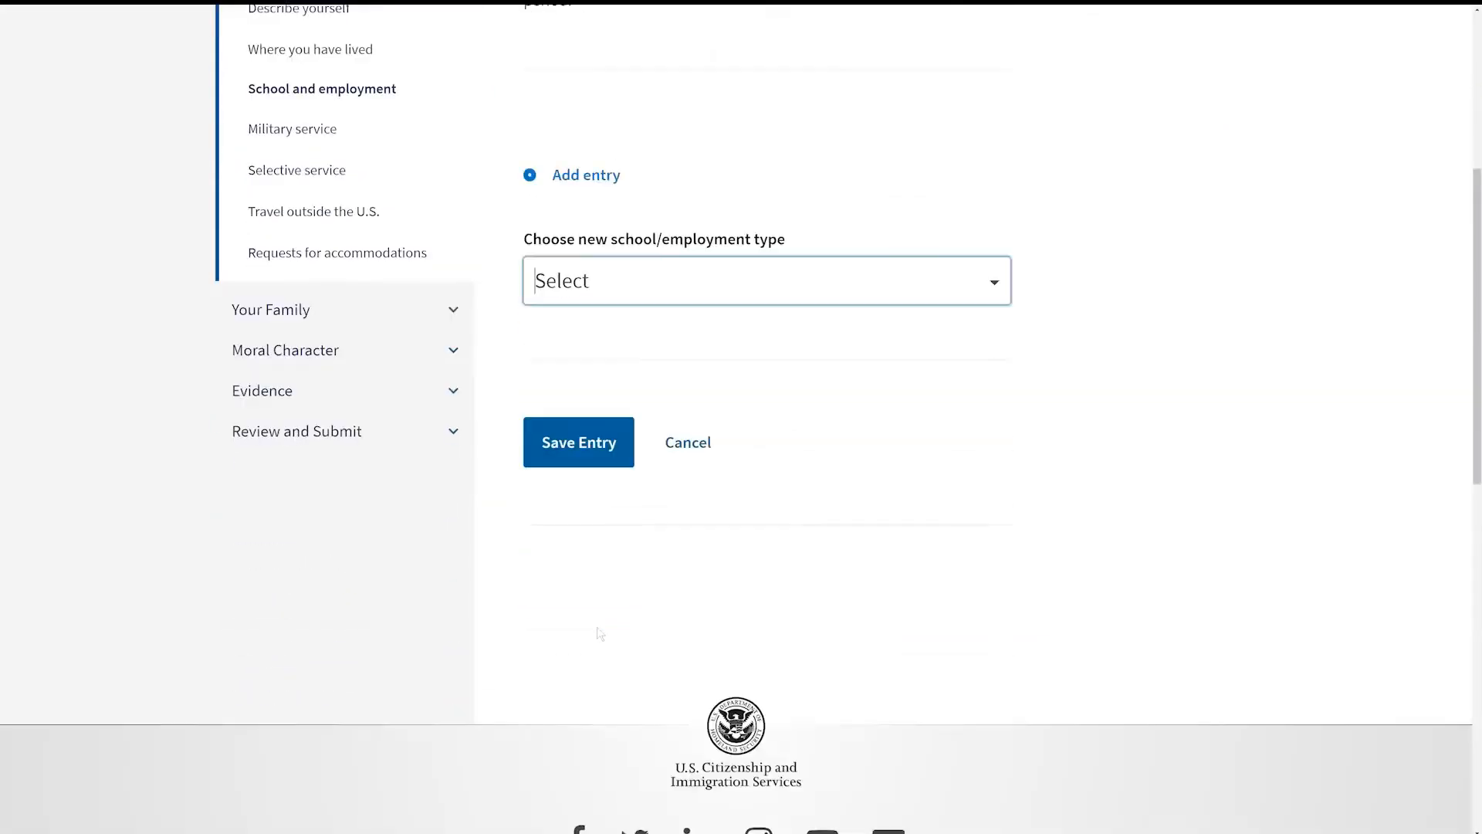
left_click(998, 133)
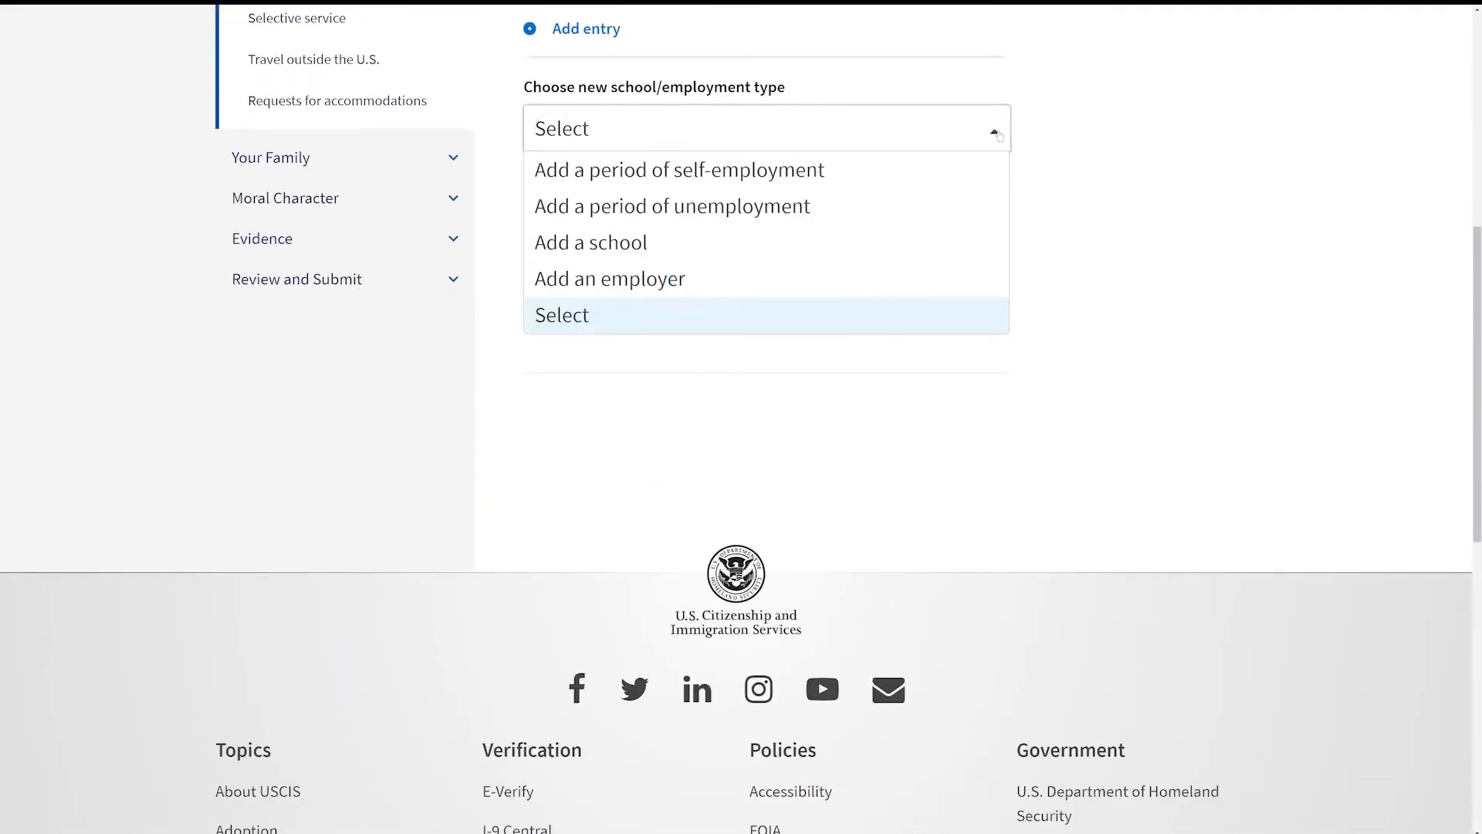
left_click(654, 286)
key("Tab")
type("Company Inc.")
left_click(994, 558)
left_click(680, 599)
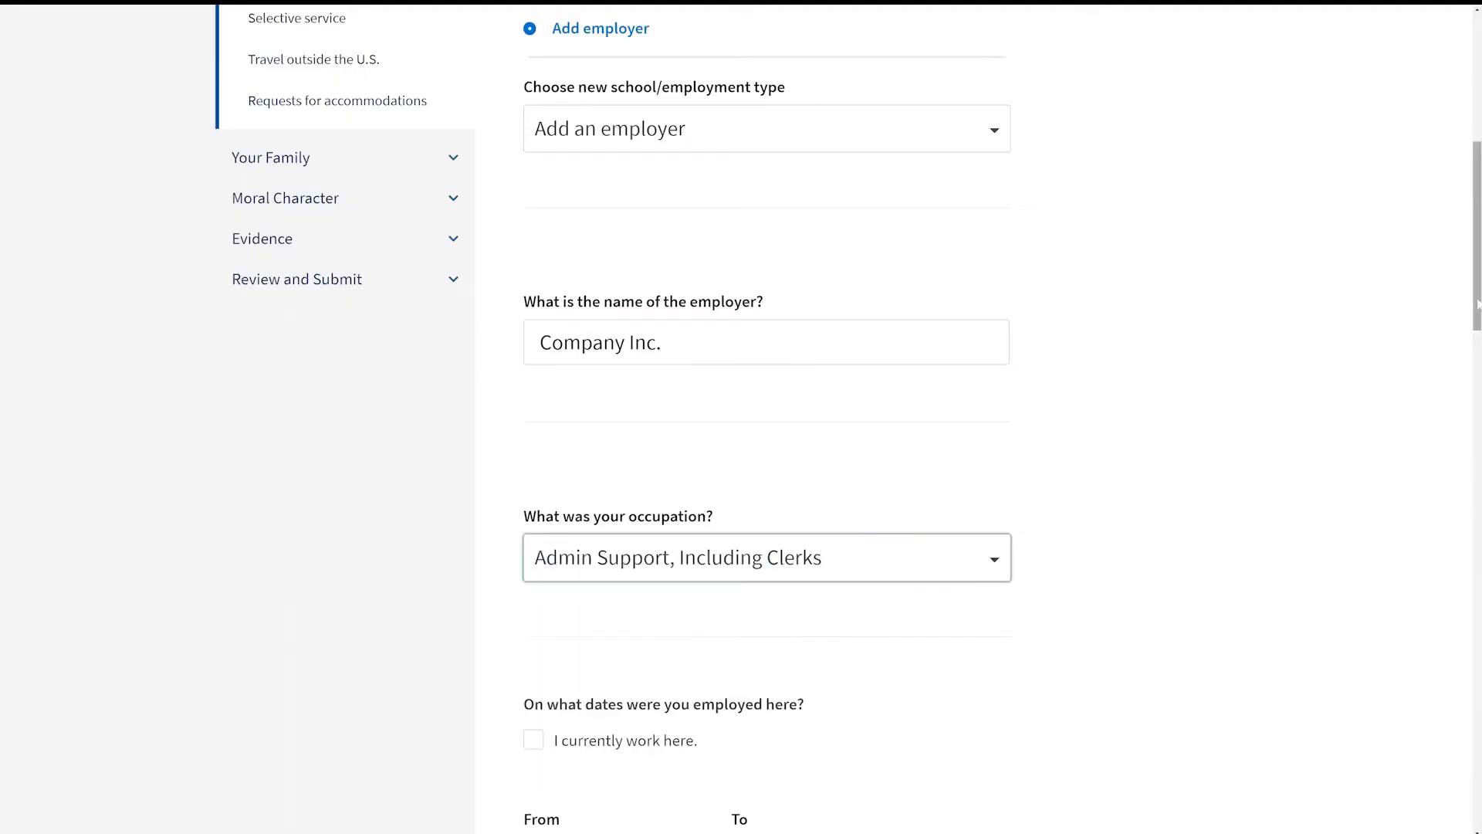
Step: Mark the employer as current and set the employment start date to 01/01/2010
left_click(533, 186)
left_click_drag(1477, 236, 1477, 440)
left_click(610, 303)
type("01/01/2010")
Step: Set the employer's address country to United States and enter the street address 123 Street
left_click(900, 258)
type("unite")
key("Return")
key("Tab")
type("123 Street")
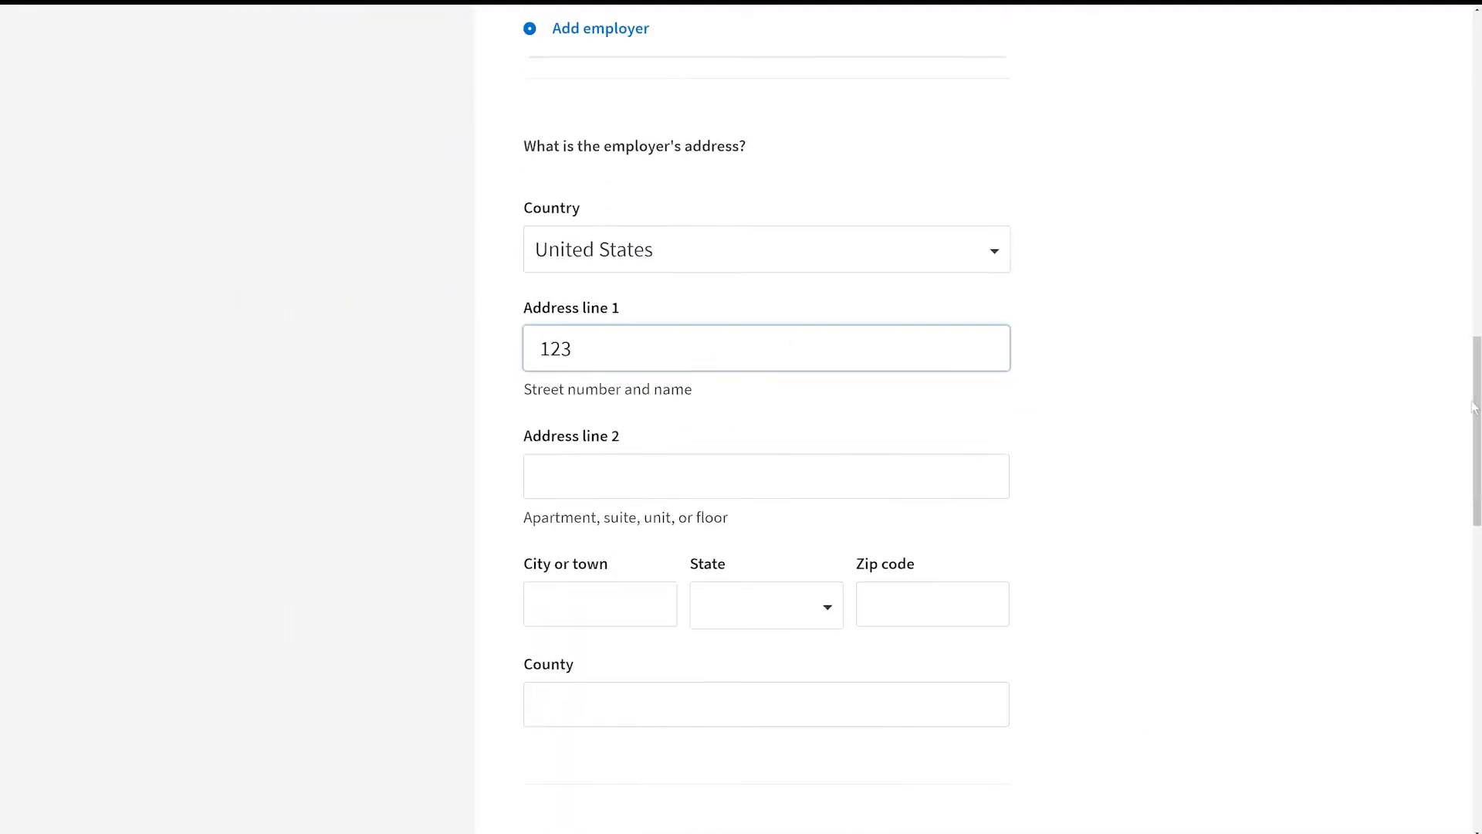
Step: Fill in the employer's city, choose Alabama as the state, enter ZIP 12345 and county, then save the entry
key("Tab")
key("Tab")
key("Tab")
key("Down")
key("Tab")
type("12345")
key("Tab")
type("County")
scroll(1373, 540, "down", 5)
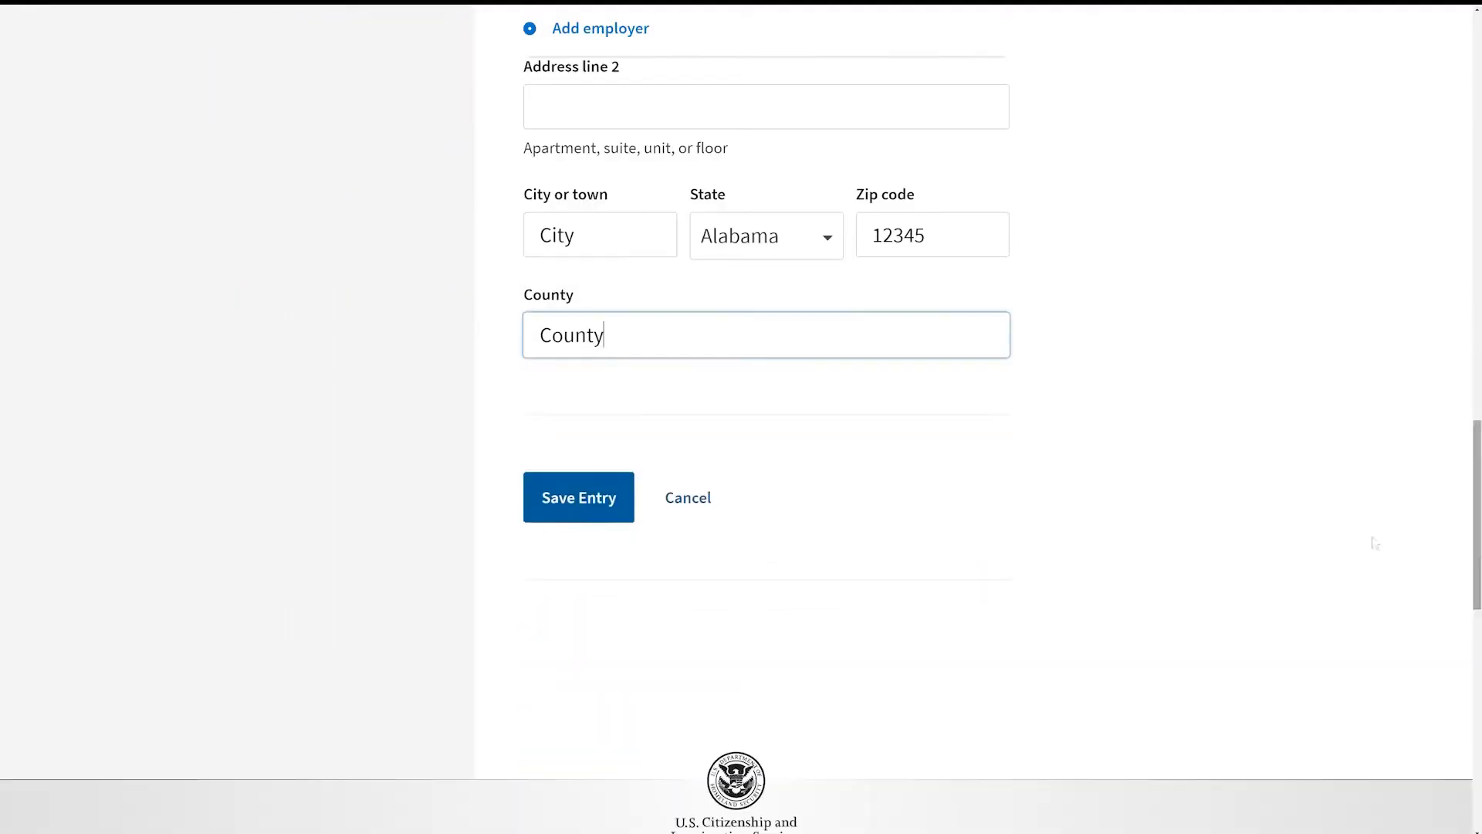
left_click(572, 516)
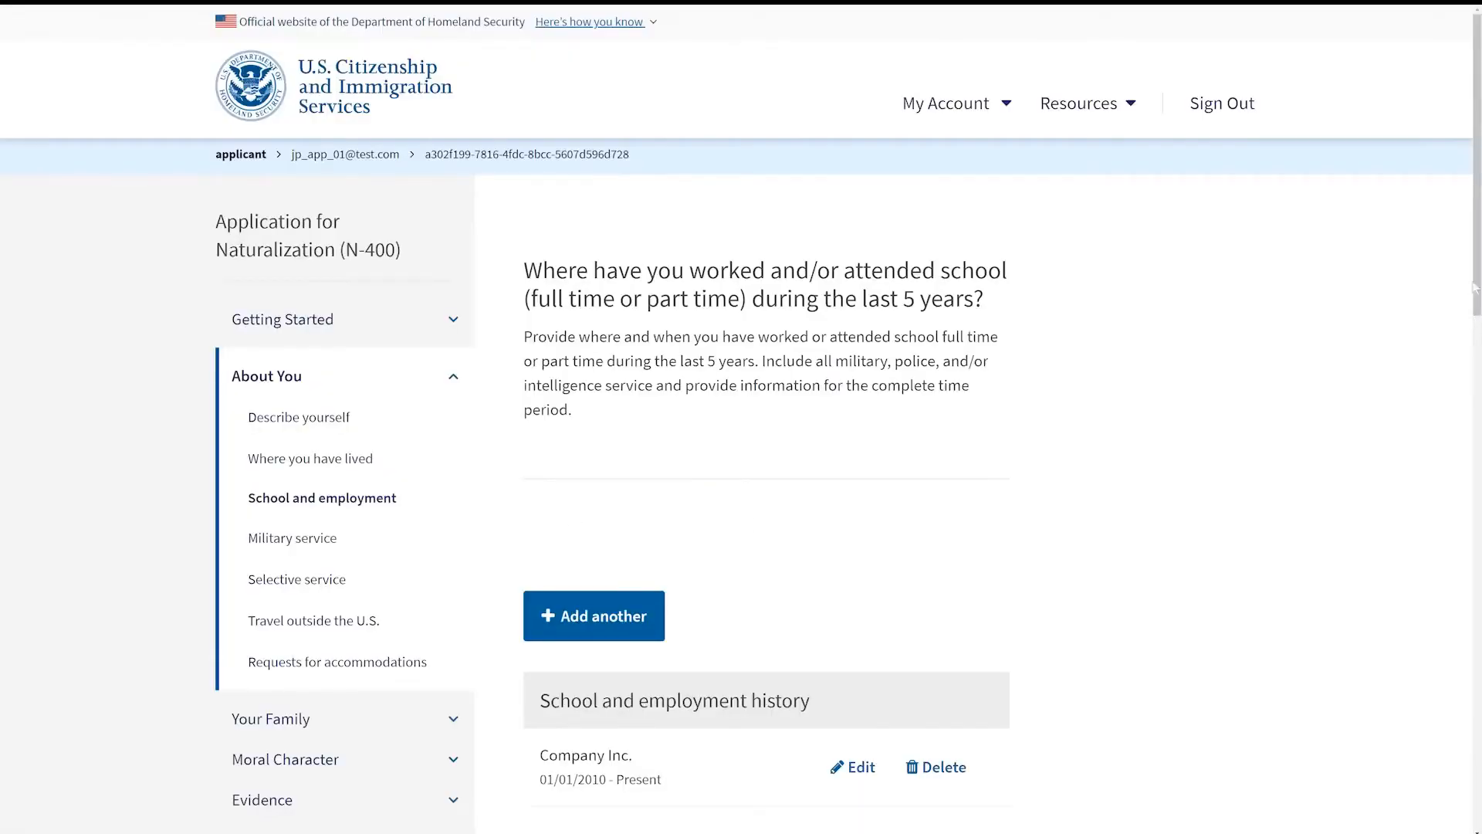
Step: Continue past the employment history and answer No to both U.S. armed forces questions
left_click_drag(1475, 287, 1478, 373)
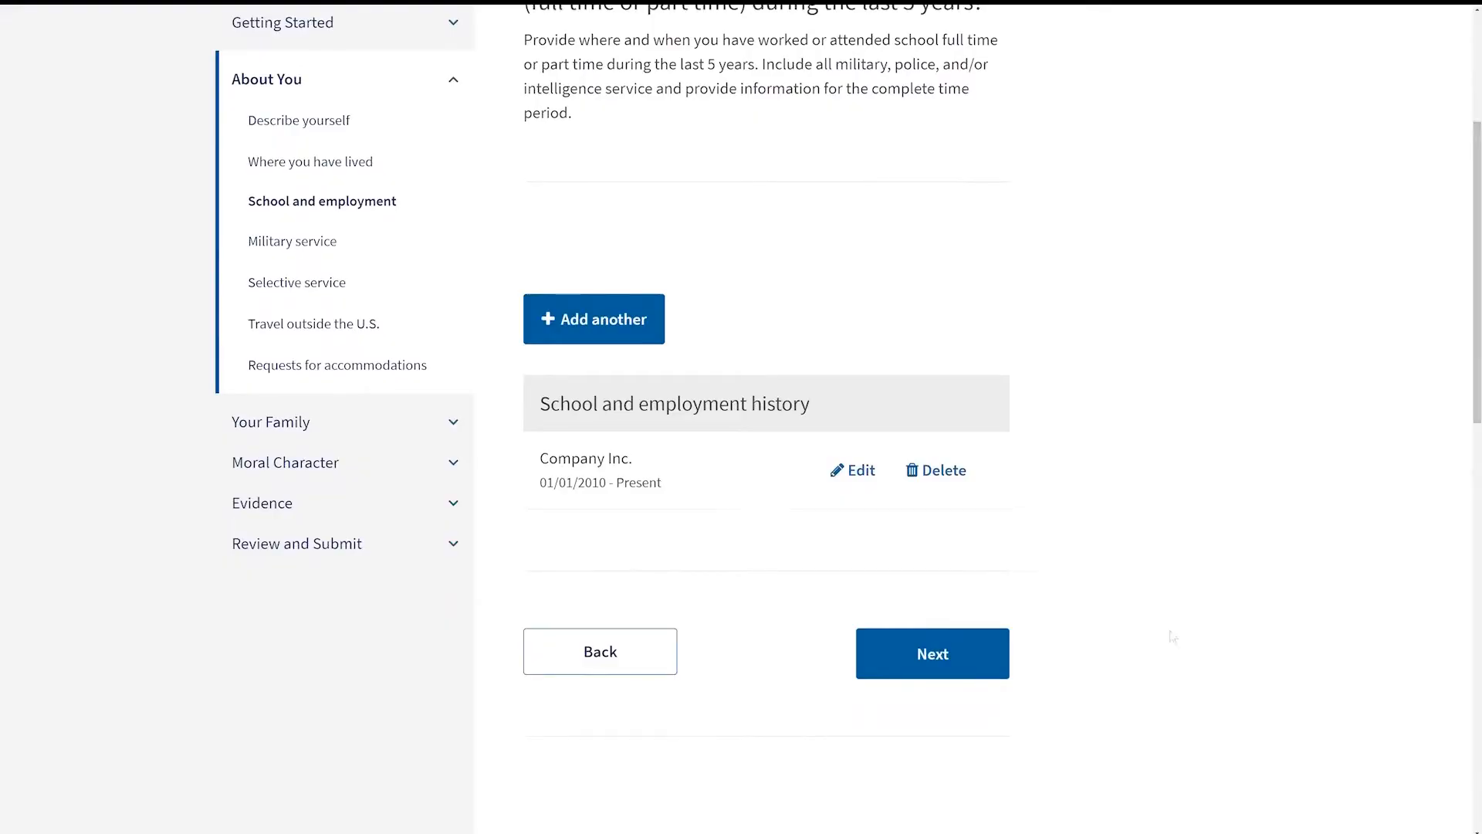
left_click(993, 668)
left_click(563, 288)
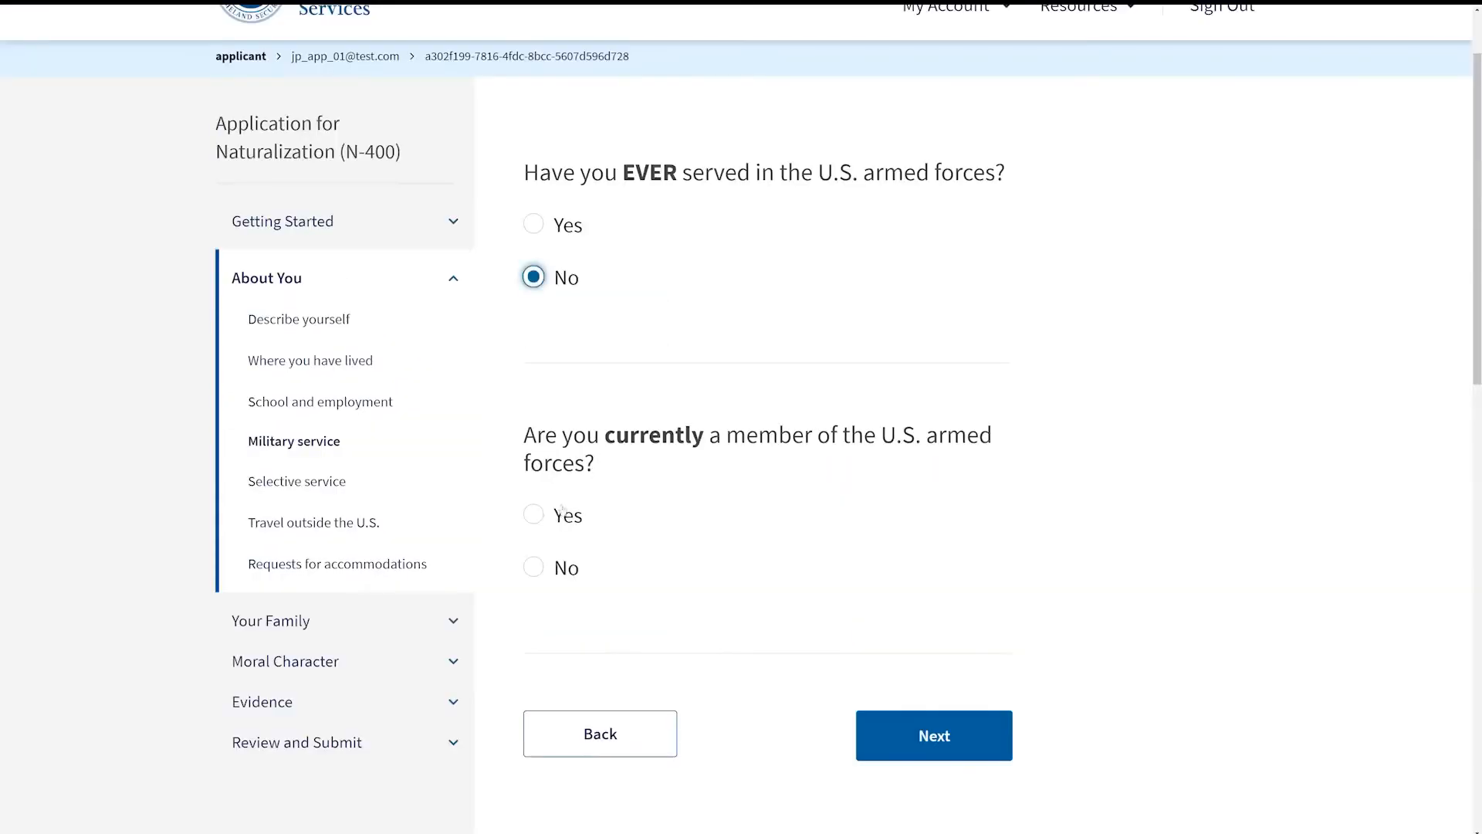
left_click(562, 573)
left_click(975, 752)
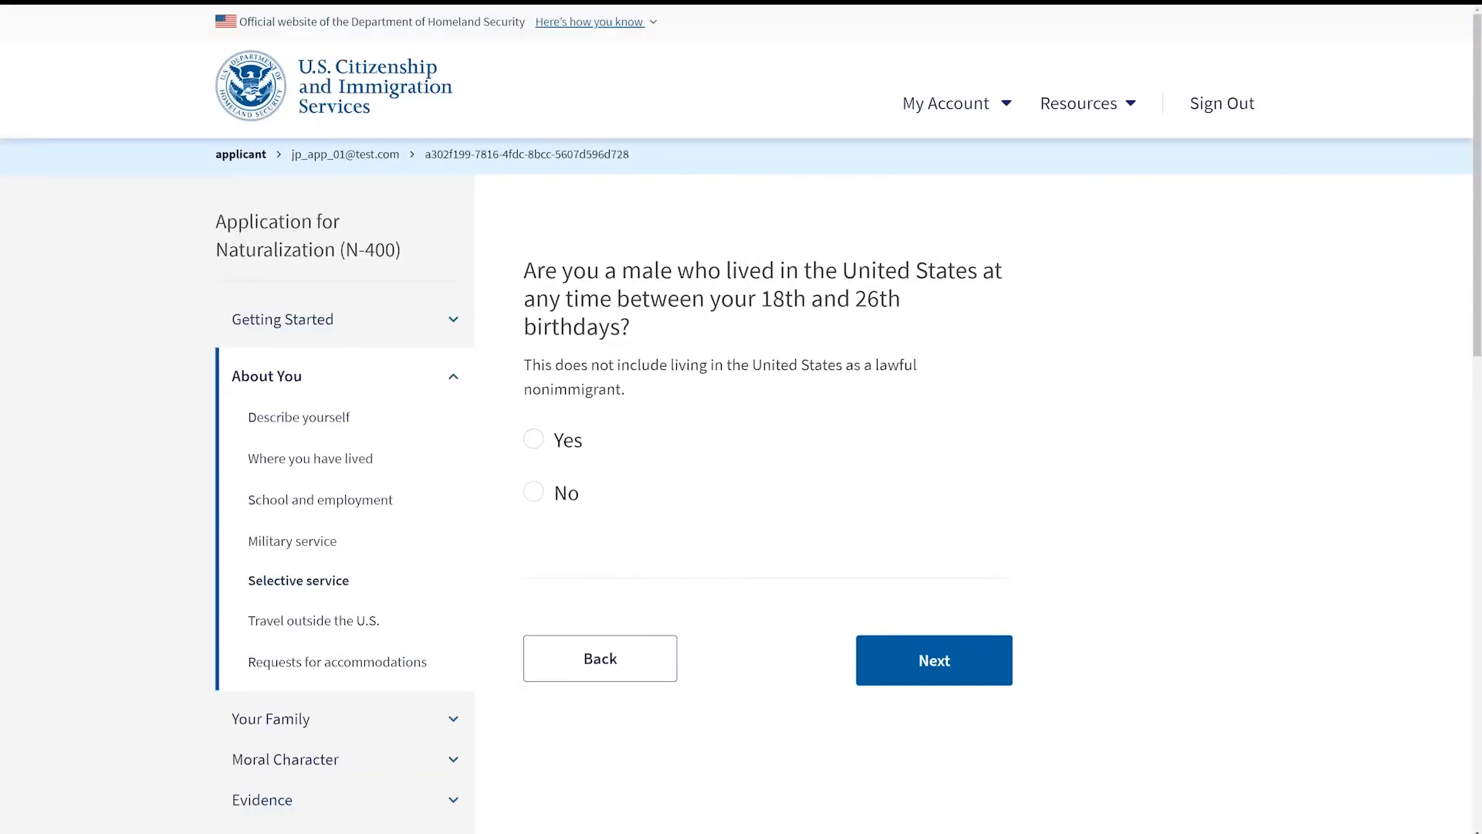
Step: Answer No to the selective service question and Yes to having taken trips outside the United States
left_click(532, 492)
left_click(891, 656)
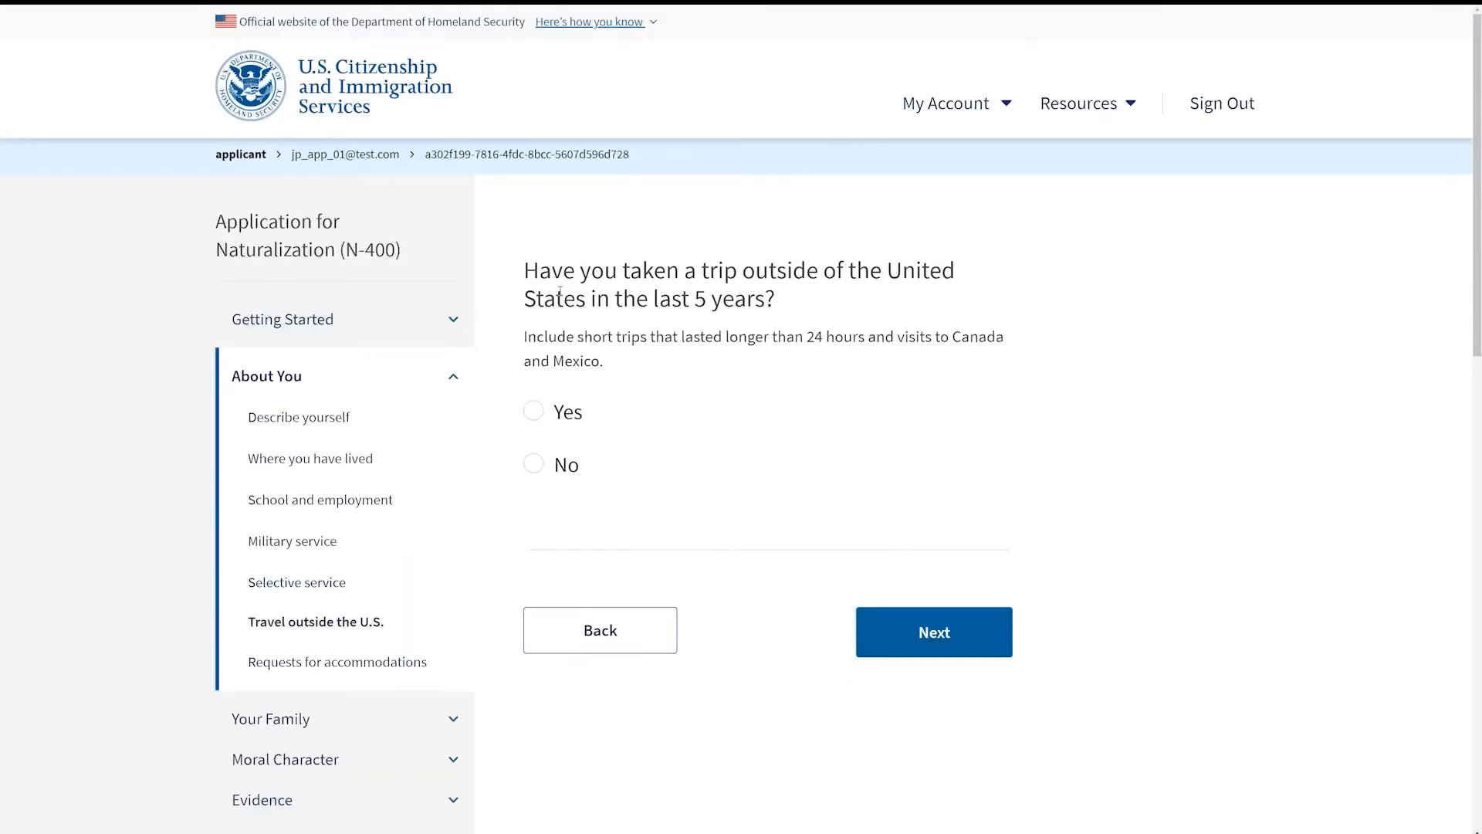
left_click(541, 421)
left_click(952, 634)
Step: Add a trip to Canada from 01/01/2017 to 01/05/2017 and save the entry
type("01012017")
key("Tab")
type("01")
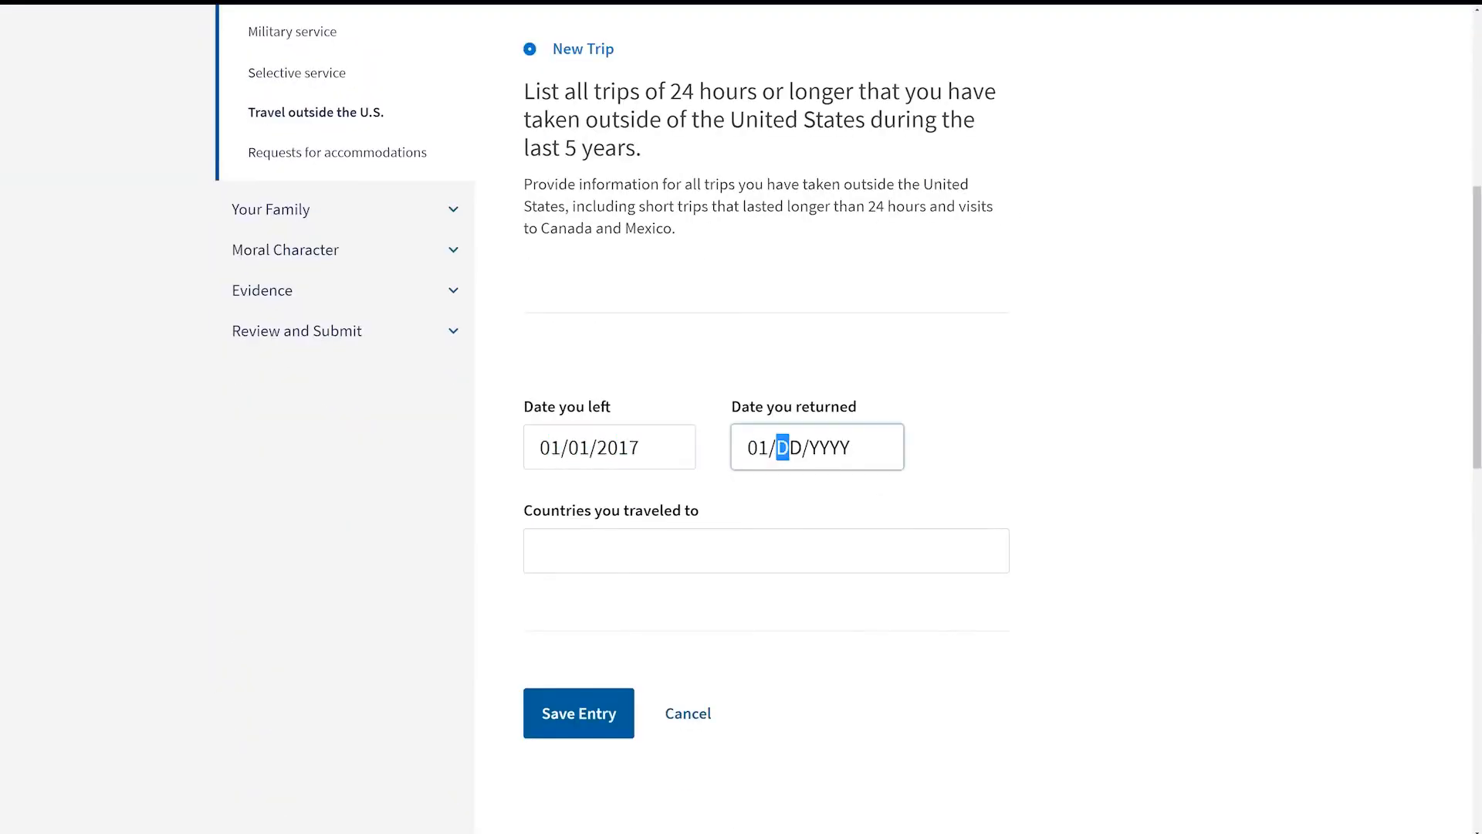
type("052017")
key("Tab")
type("Canada")
key("Tab")
key("Return")
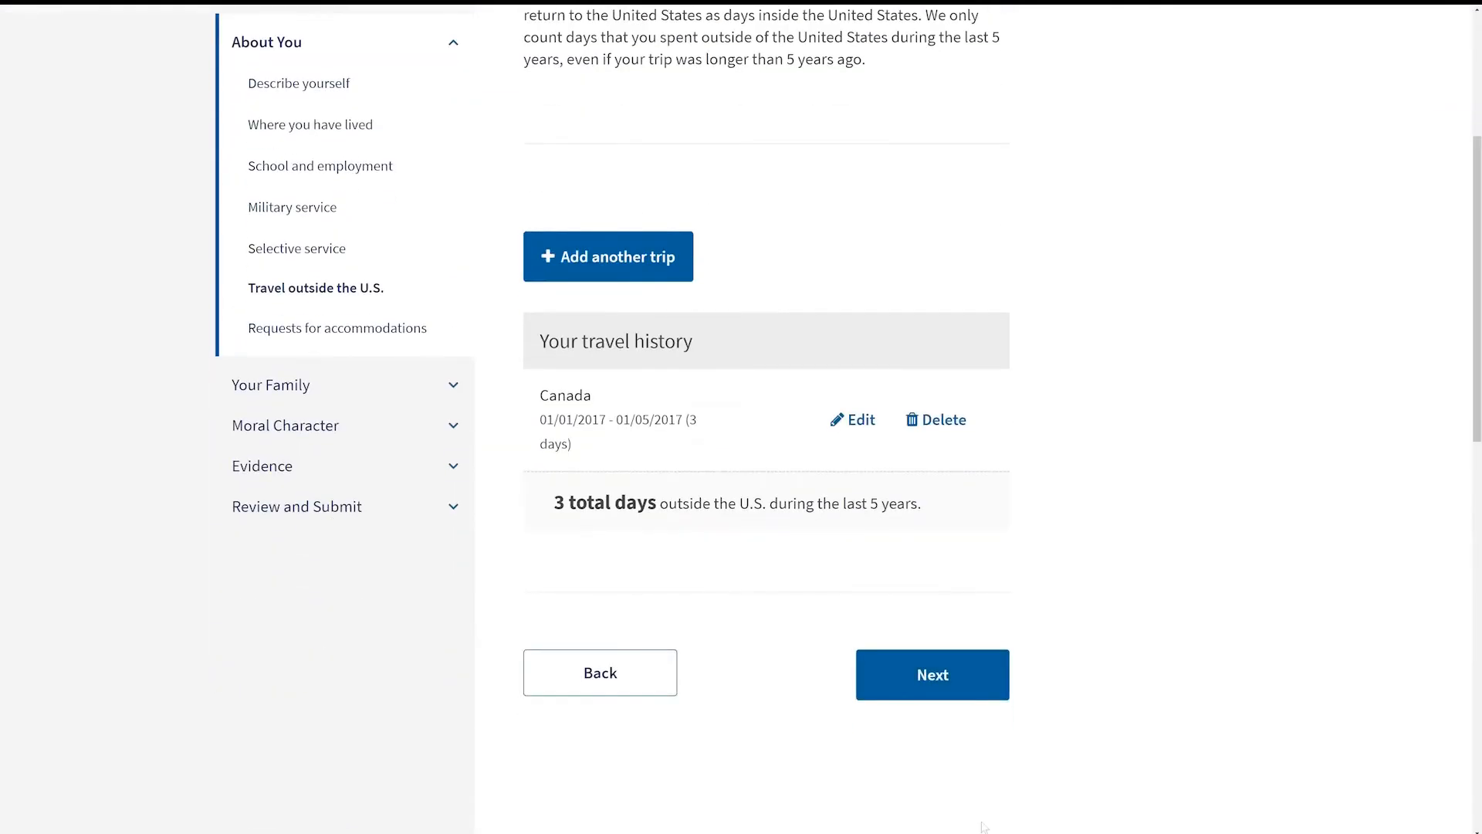
Step: Add another trip to Canada from 01/01/2020 to 01/01/2021 and save it
key("Return")
type("01012020")
key("Tab")
type("01012021")
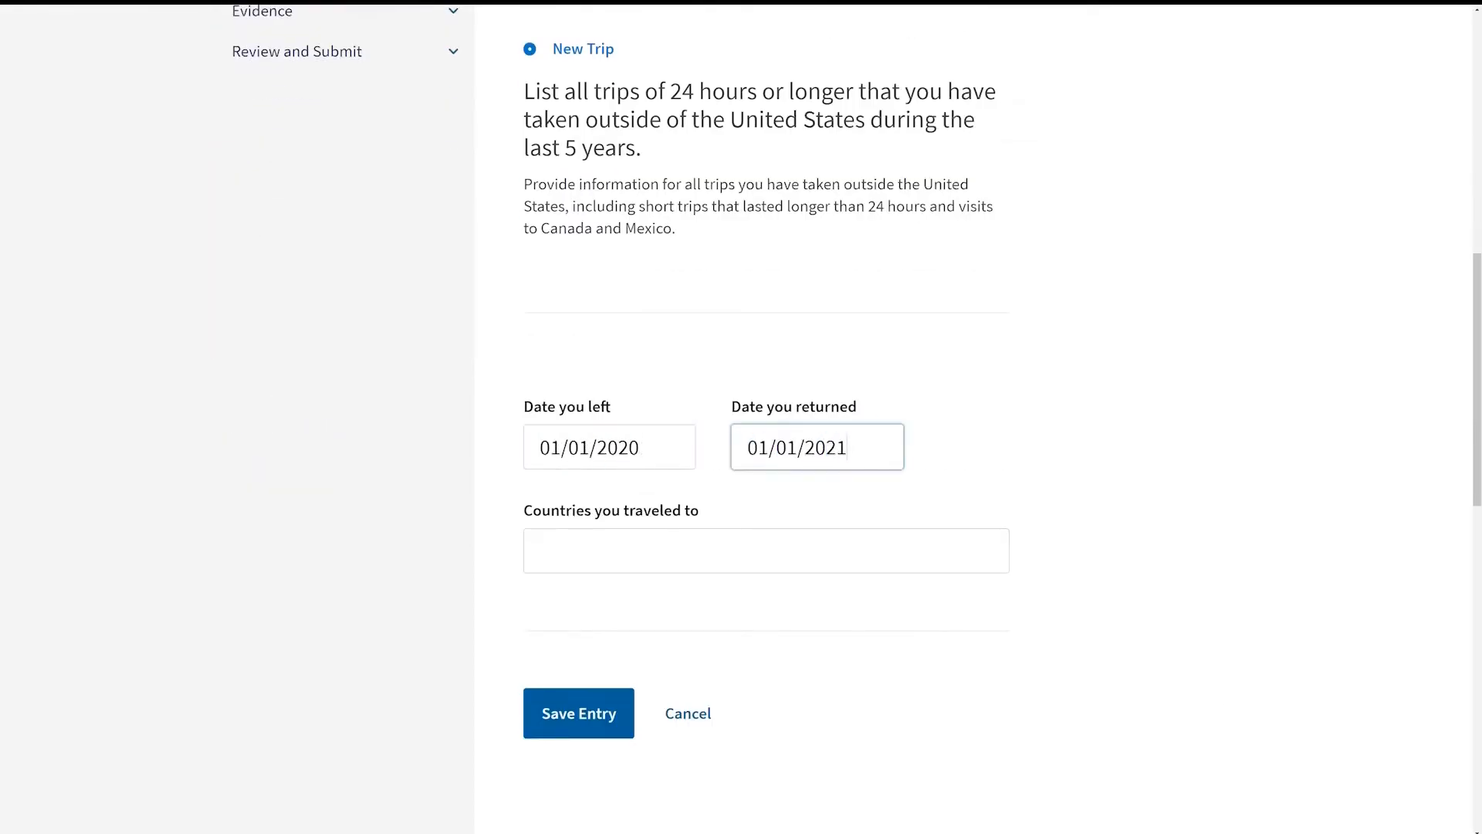
key("Tab")
type("Canada")
key("Tab")
key("Return")
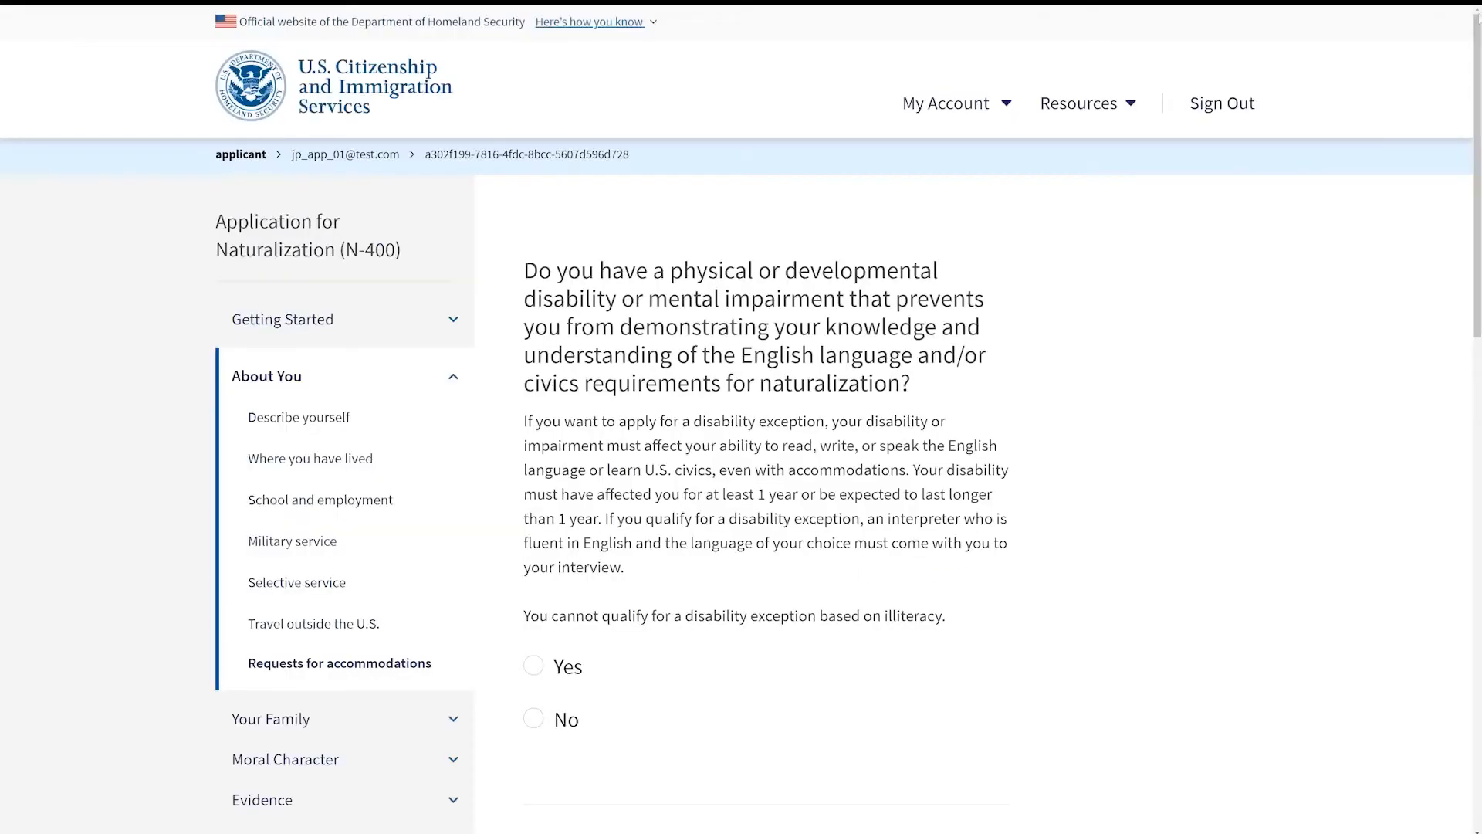
Step: Answer No to the disability exception question and continue
scroll(741, 463, "down", 1)
scroll(517, 643, "down", 2)
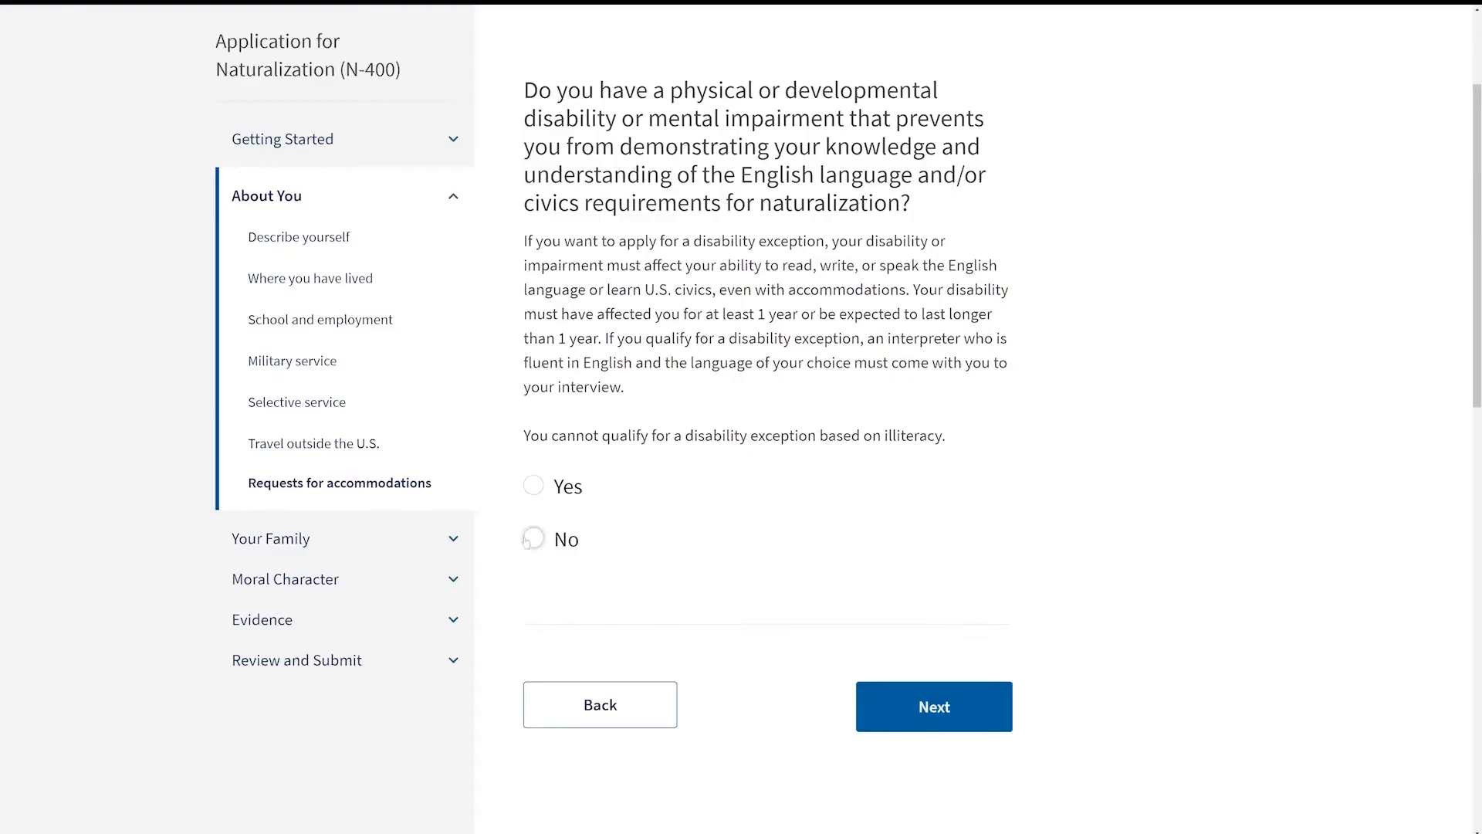
left_click(973, 710)
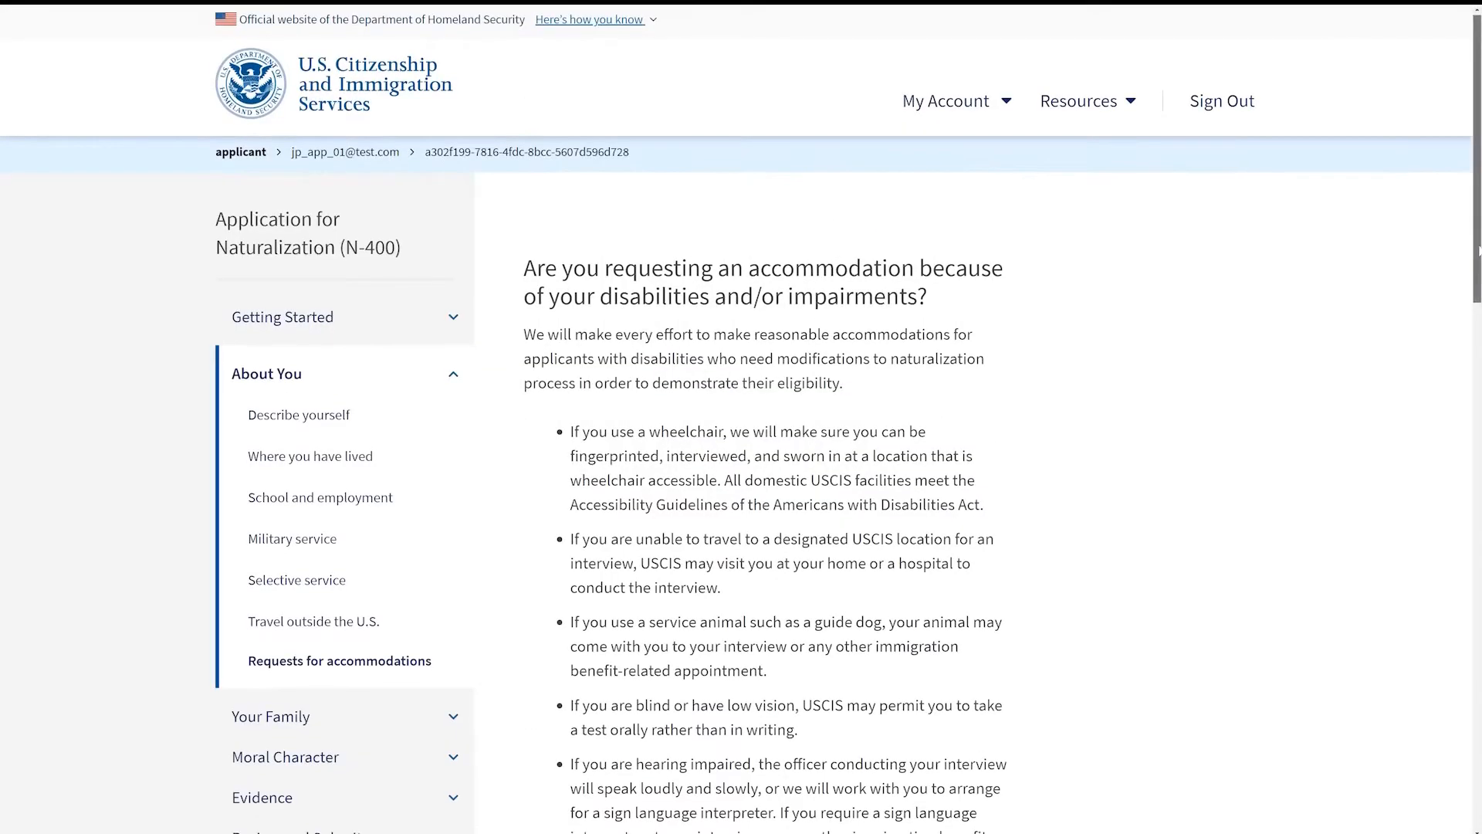
Step: Answer No to requesting a disability accommodation and continue
scroll(741, 463, "down", 3)
scroll(741, 463, "down", 3)
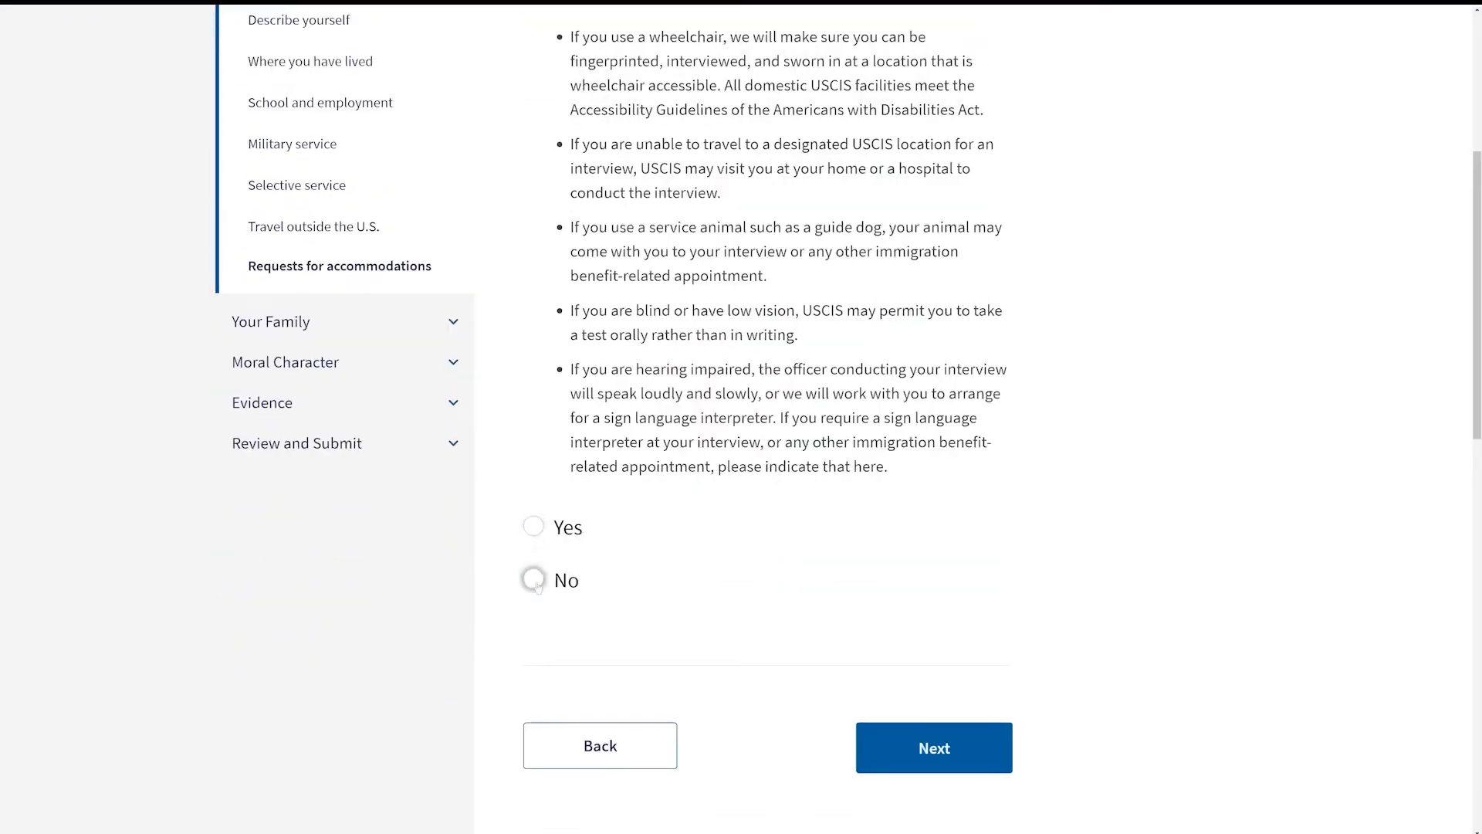
left_click(993, 760)
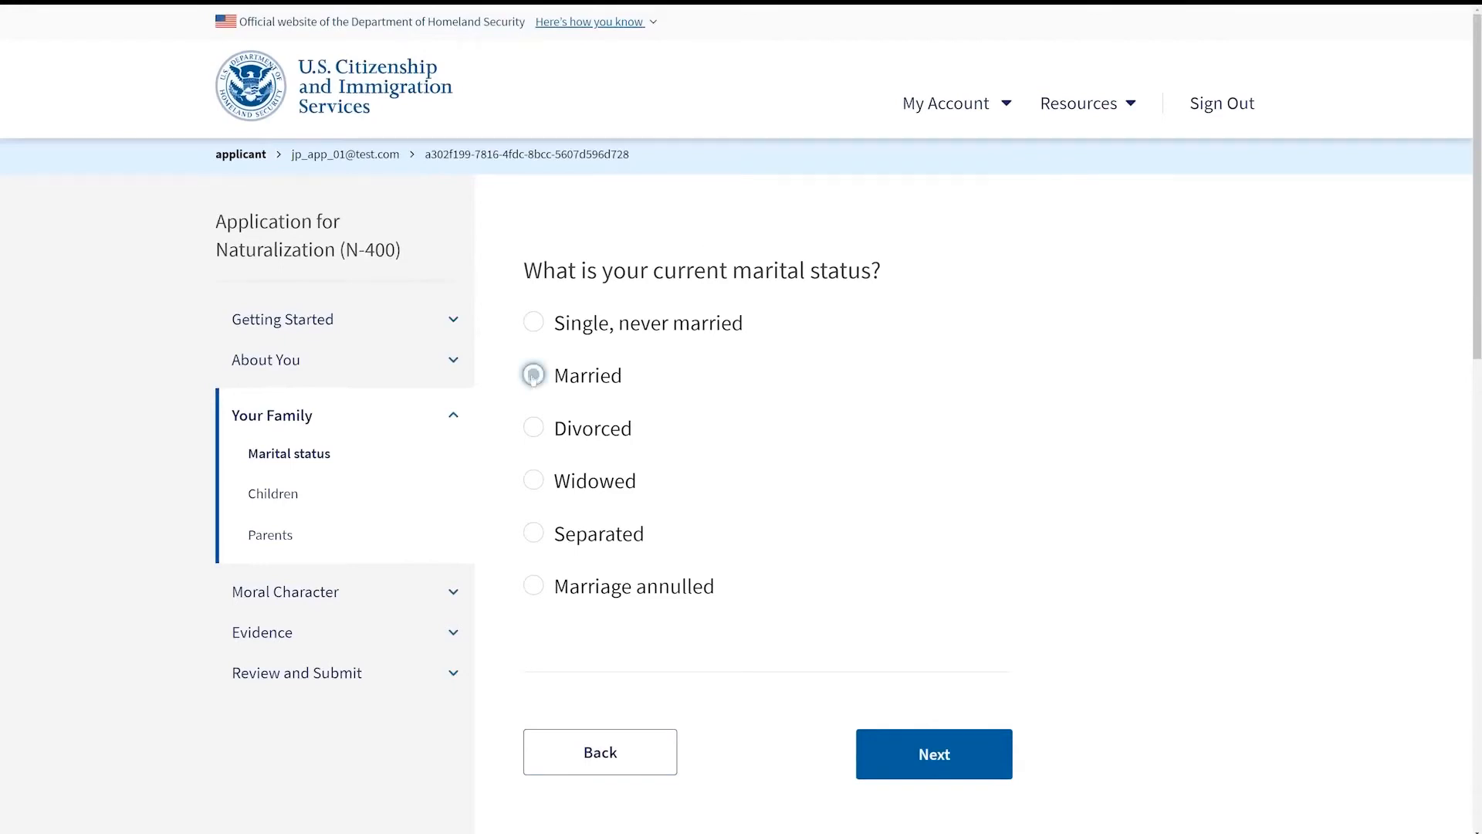
Step: Continue with Married as marital status and enter the spouse's first, middle and family names
left_click(979, 754)
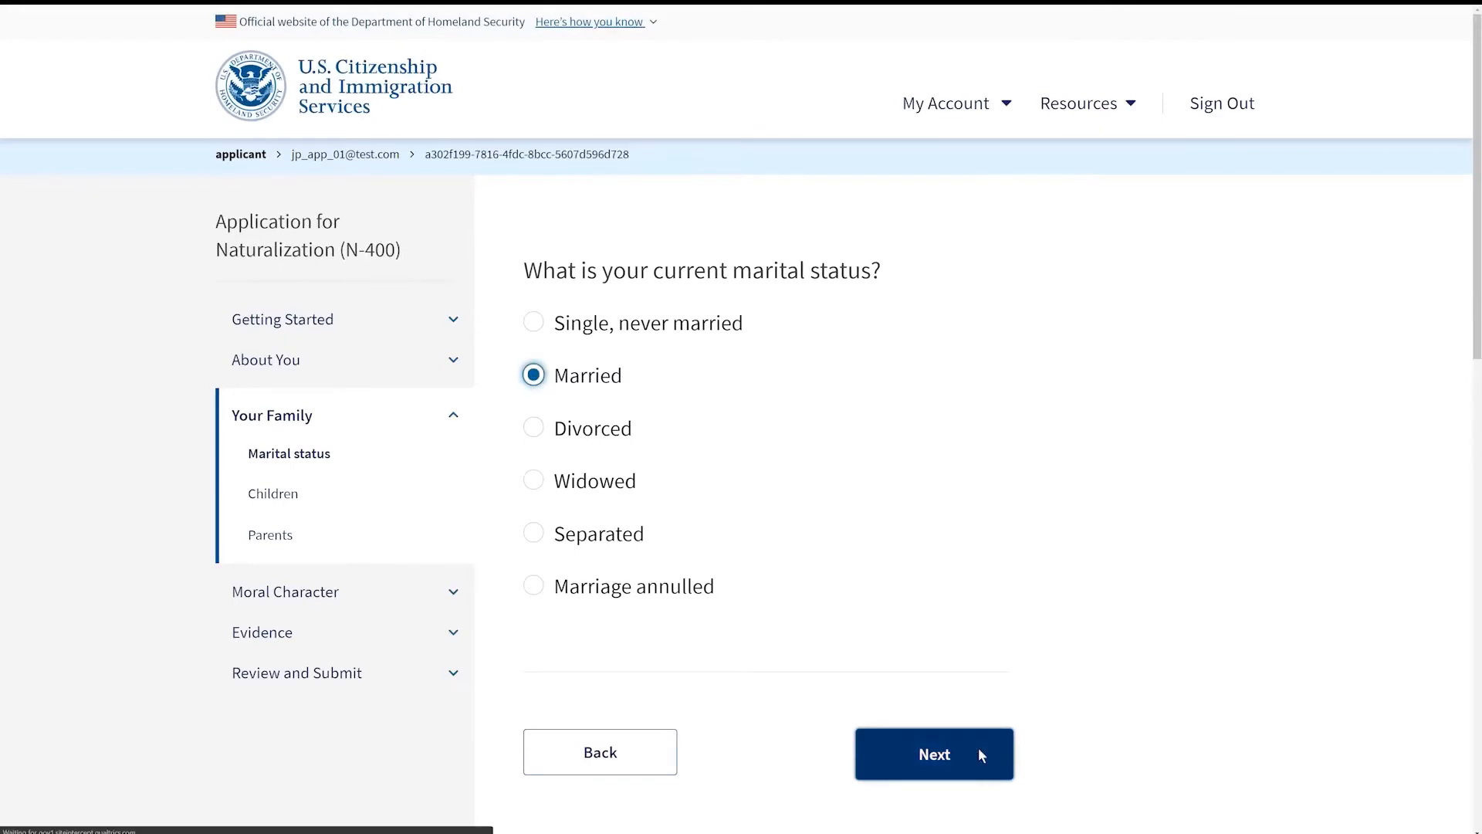
key("Tab")
type("Sue")
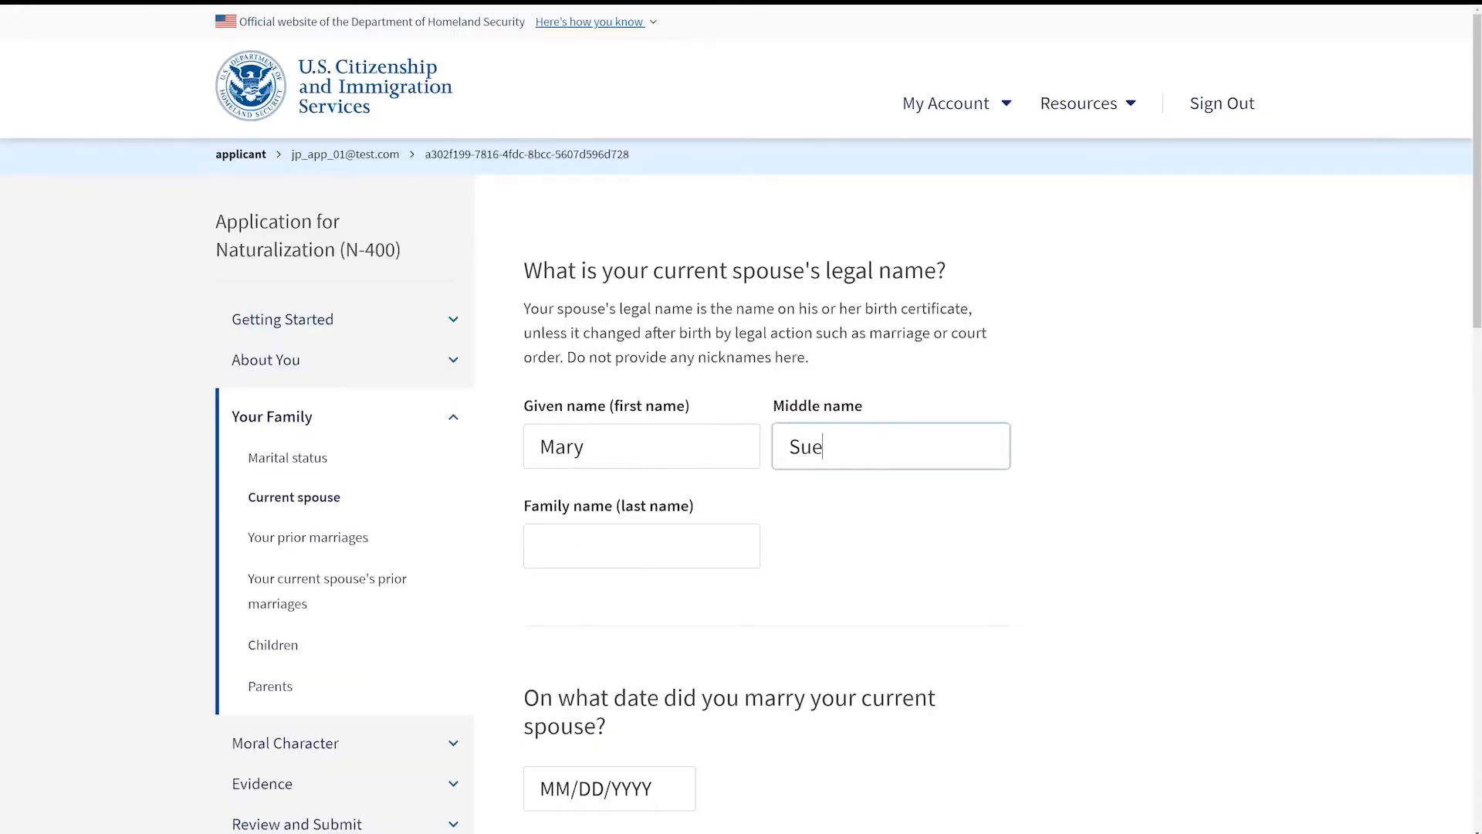
key("Tab")
type("Smith")
Step: Set the marriage date to 01/01/2008 and continue
scroll(1474, 186, "down", 2)
scroll(1475, 185, "down", 3)
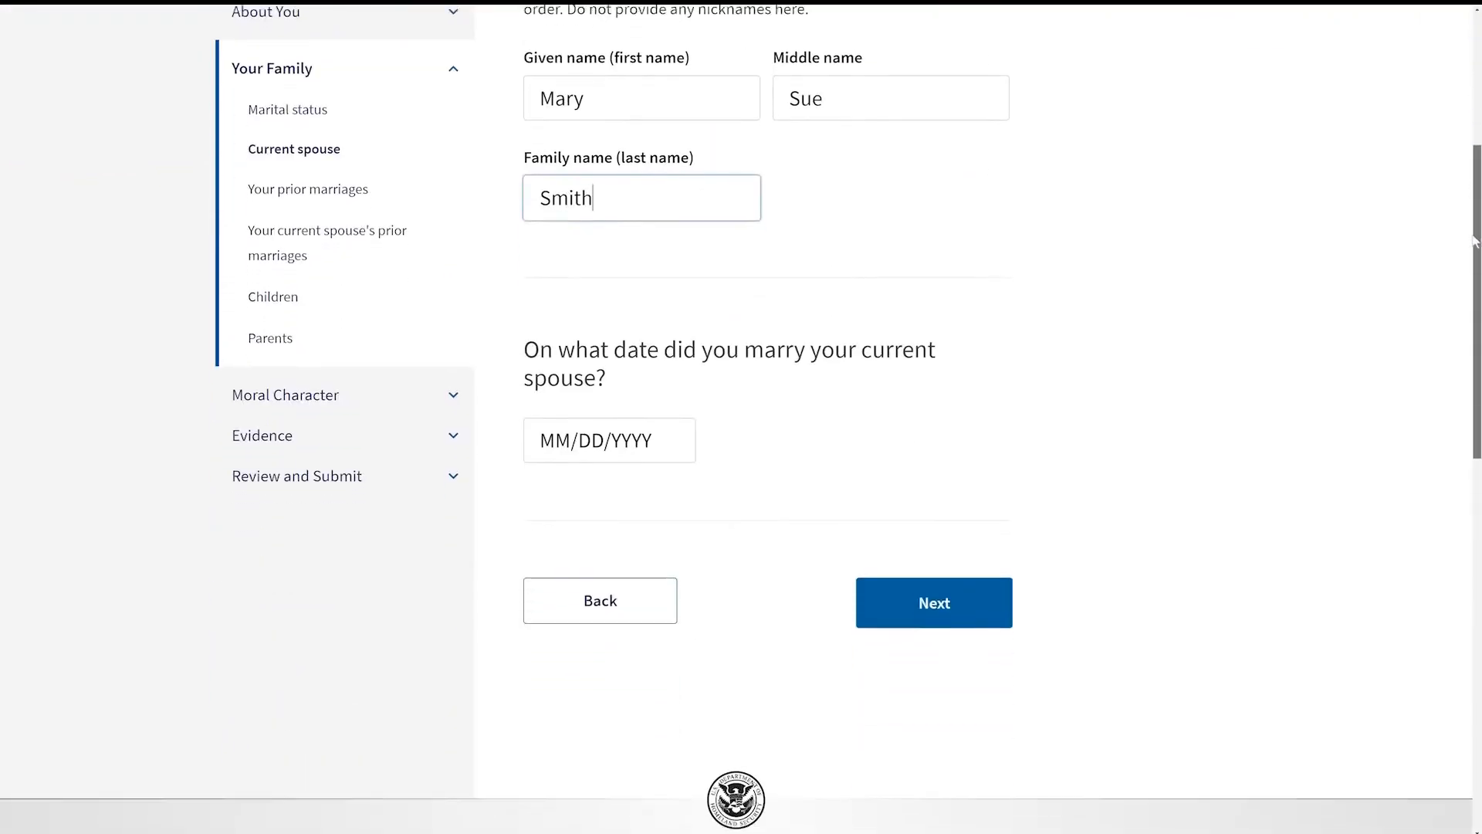
key("Tab")
type("01/01/2008")
key("Return")
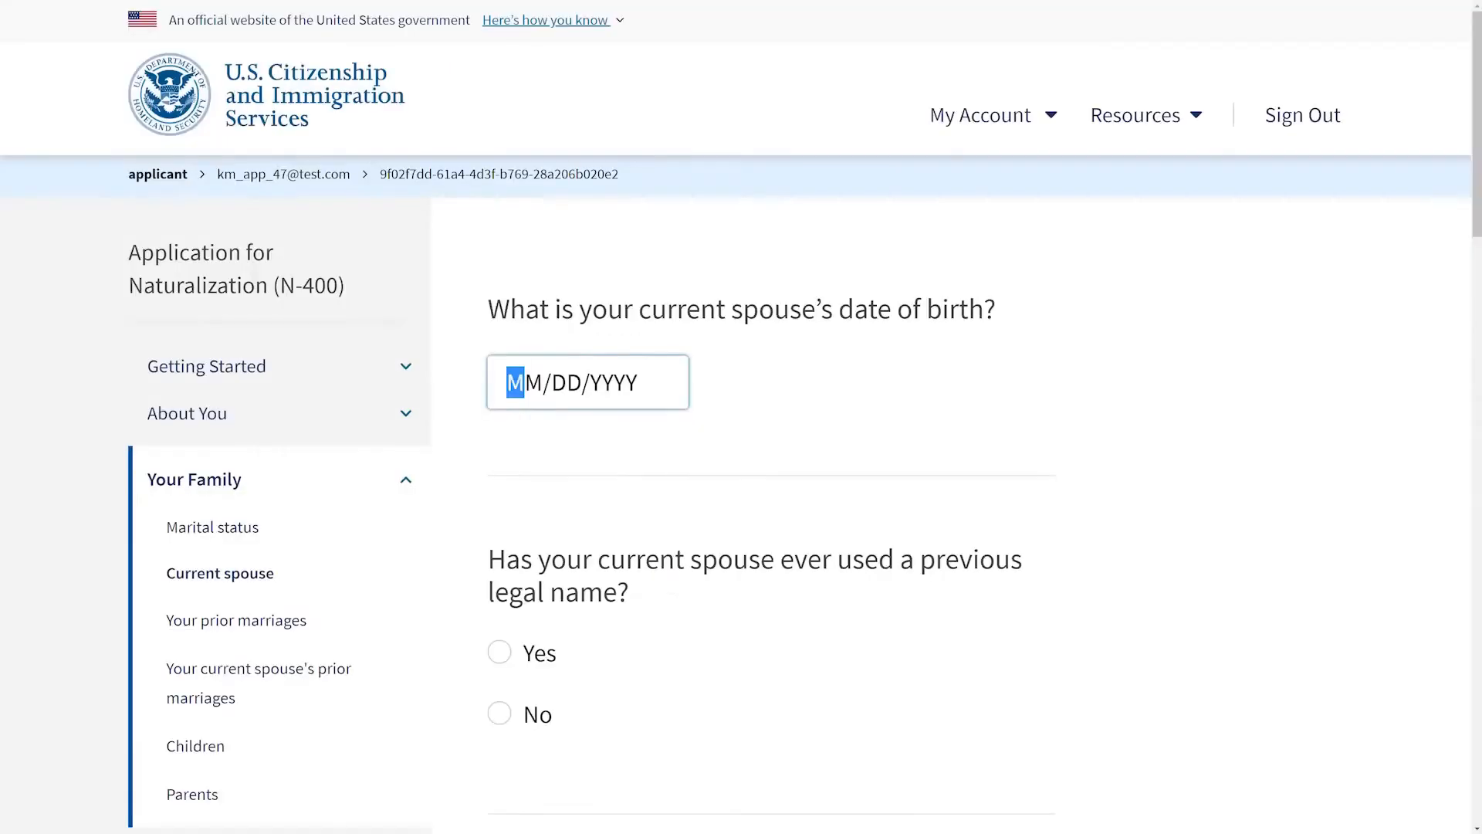
Step: Enter the spouse's date of birth and answer No to the previous legal name and other names questions
type("01/01/1976")
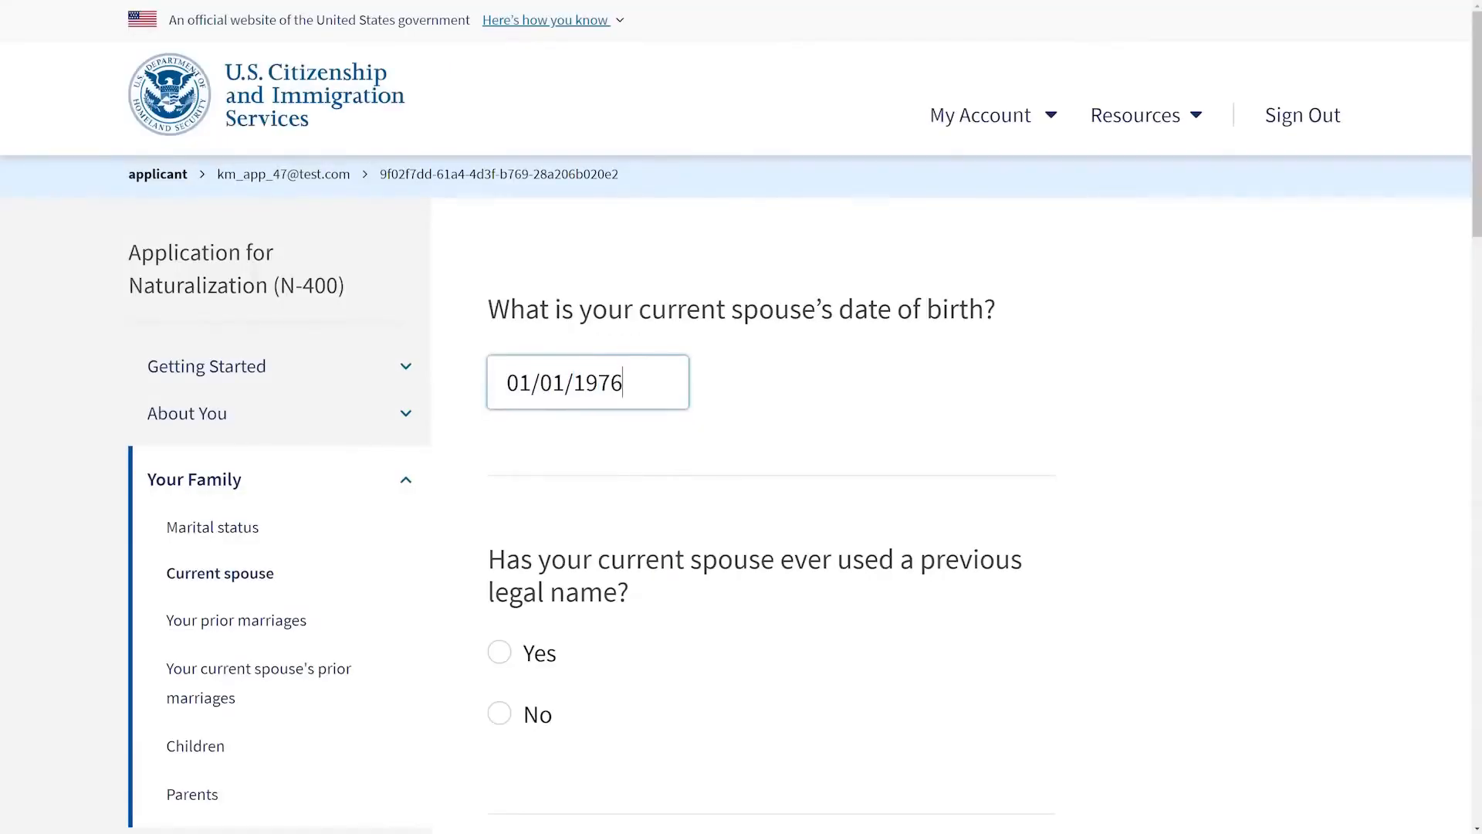
left_click(499, 713)
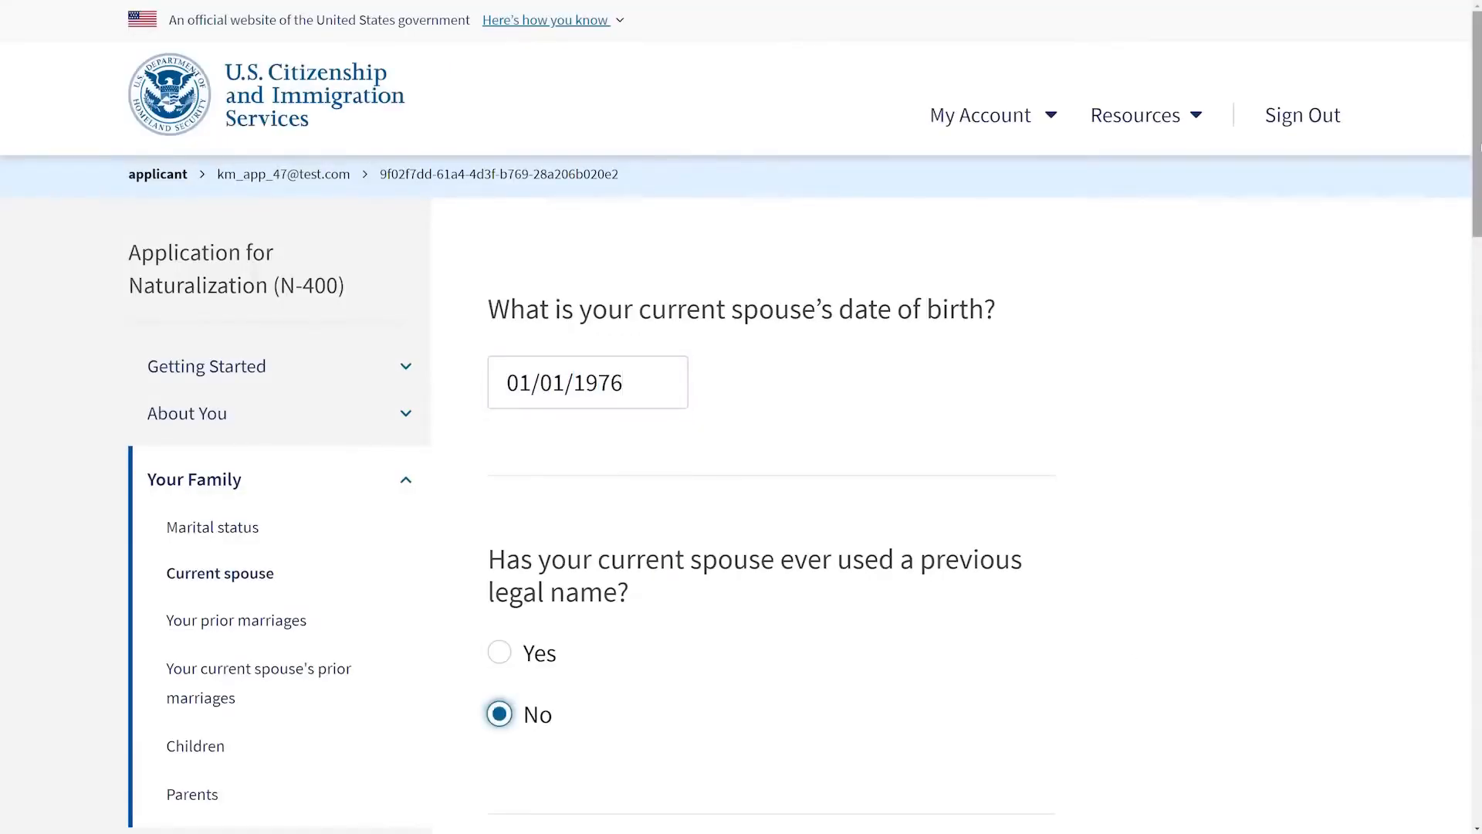
left_click_drag(1479, 180, 1479, 380)
left_click(501, 354)
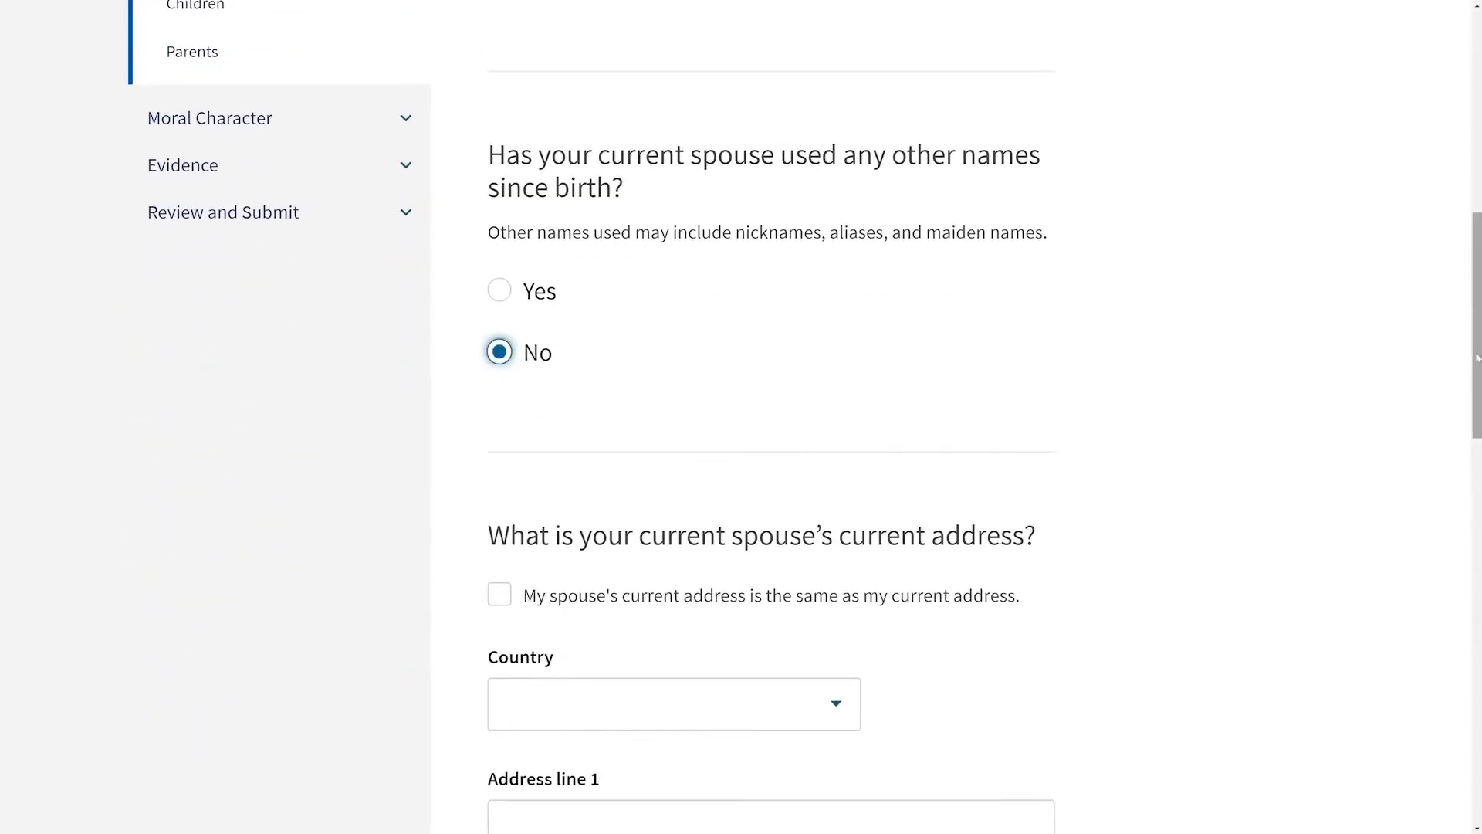
Step: Mark the spouse's current address as the same as your own and continue
left_click_drag(1474, 290, 1467, 418)
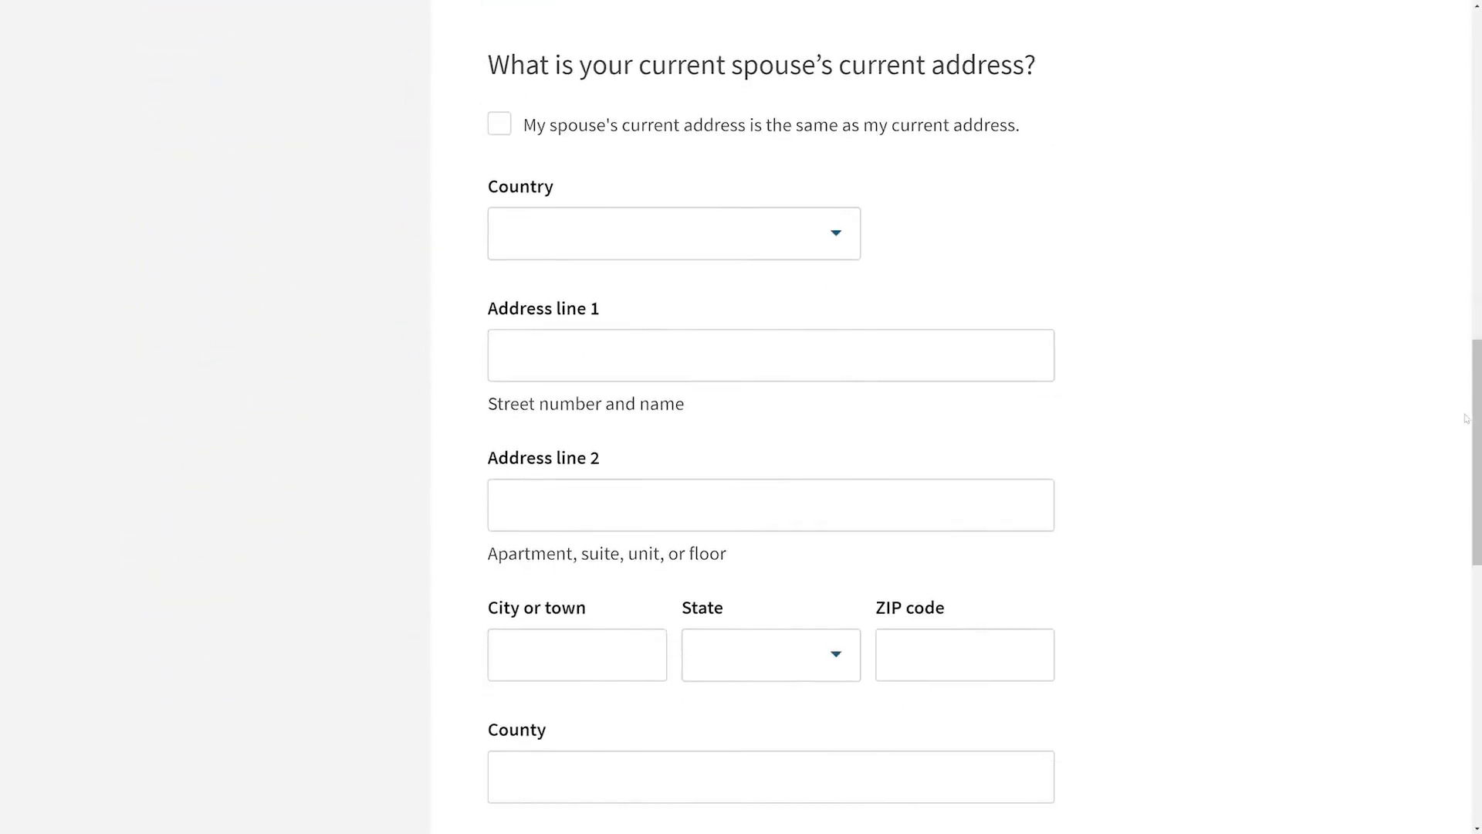
left_click(500, 125)
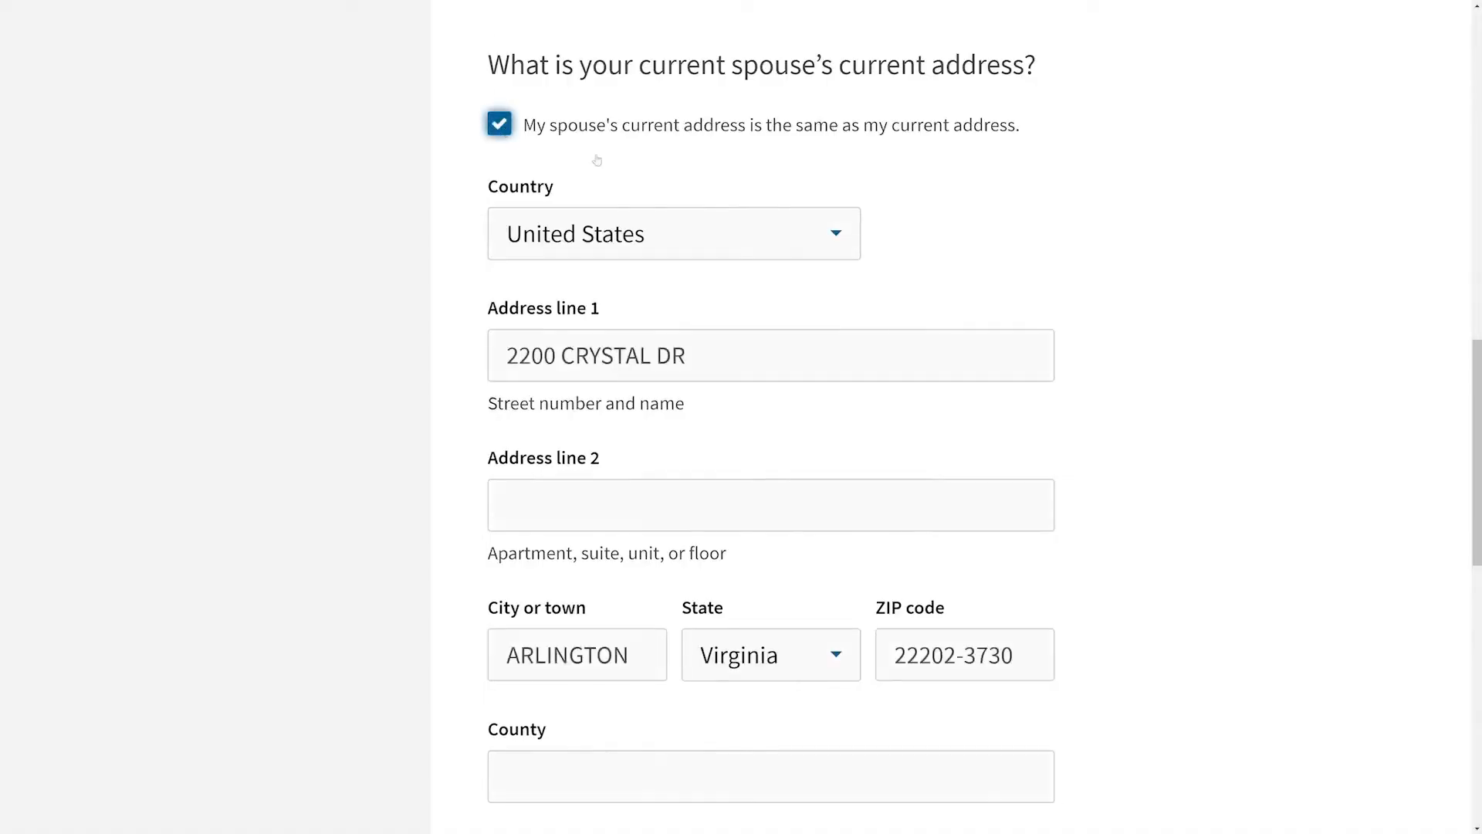
scroll(1361, 407, "down", 5)
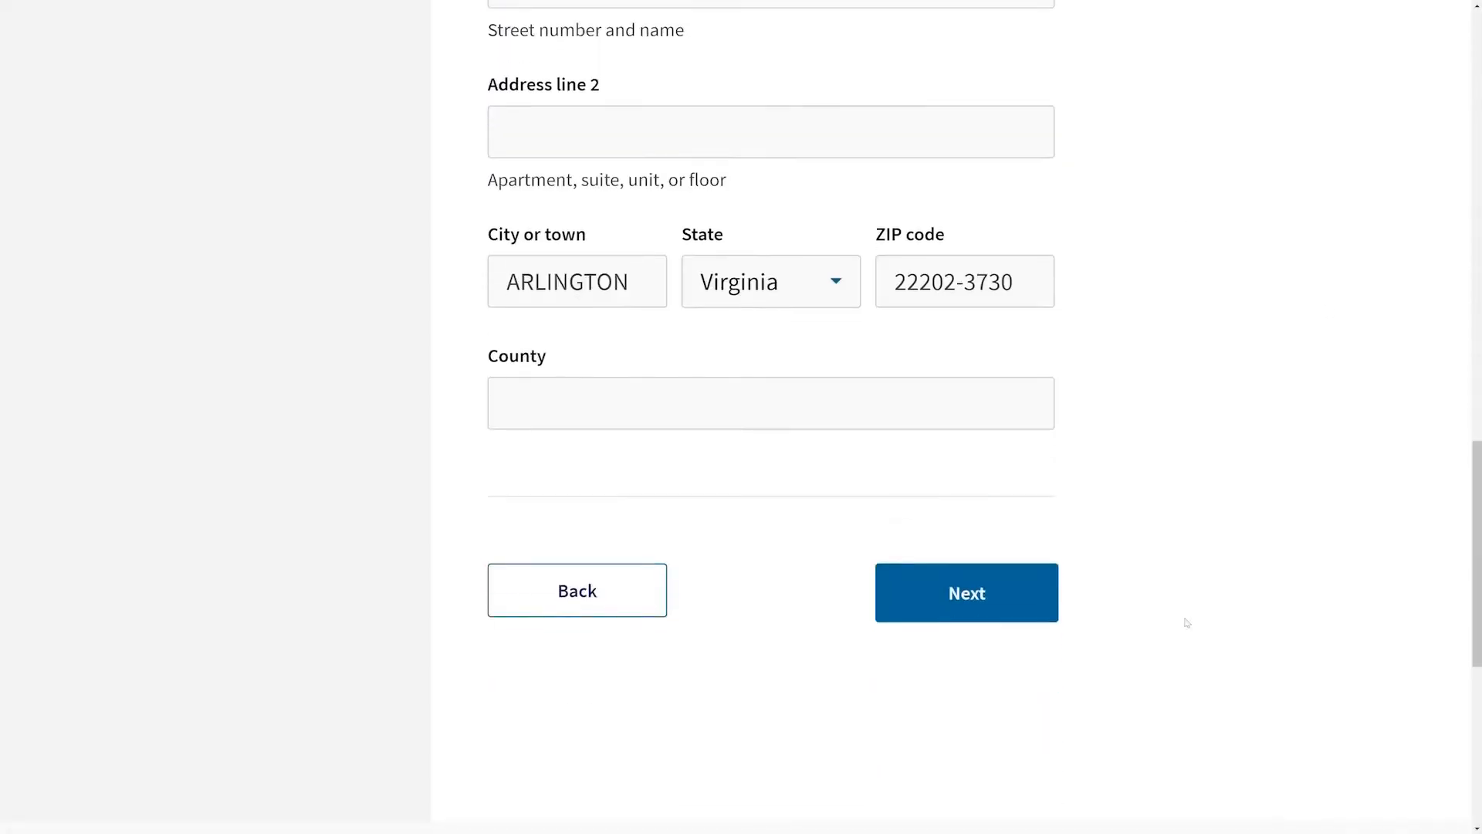
left_click(1022, 611)
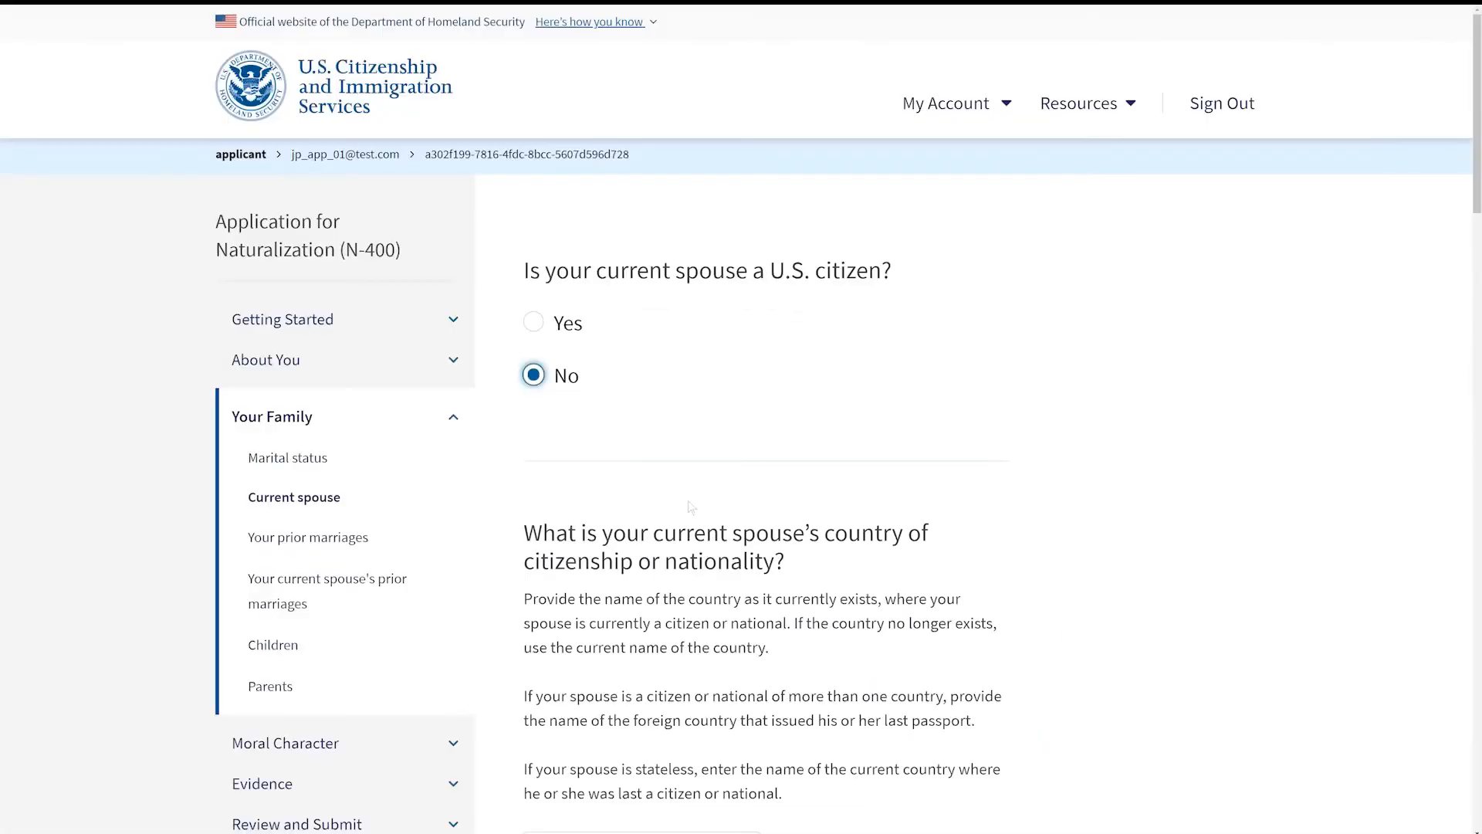
Step: Choose the spouse's country of citizenship and set the immigration status to Lawful permanent resident
left_click_drag(1477, 169, 1477, 257)
left_click(738, 491)
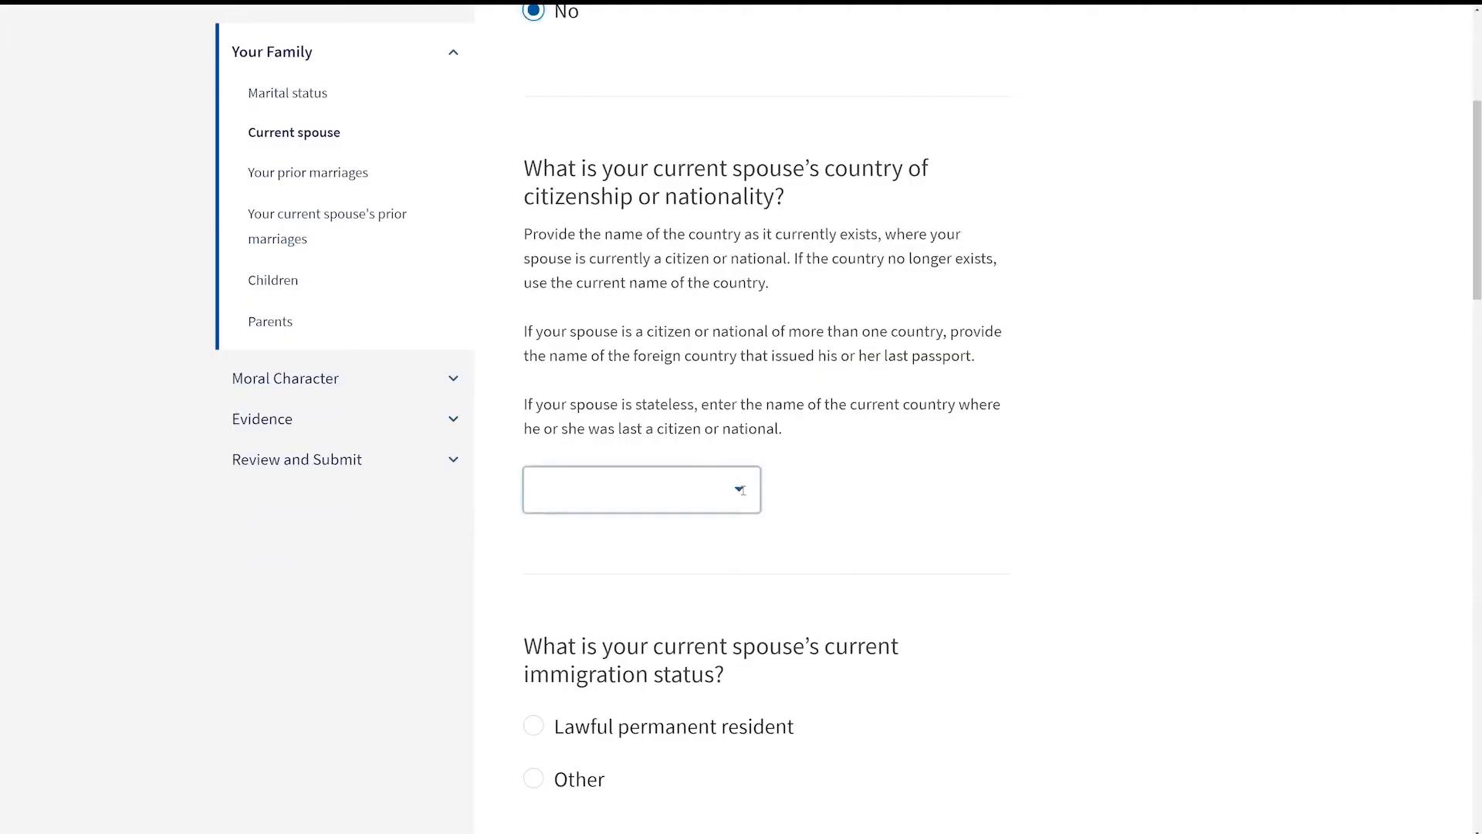
left_click(618, 540)
scroll(766, 417, "down", 6)
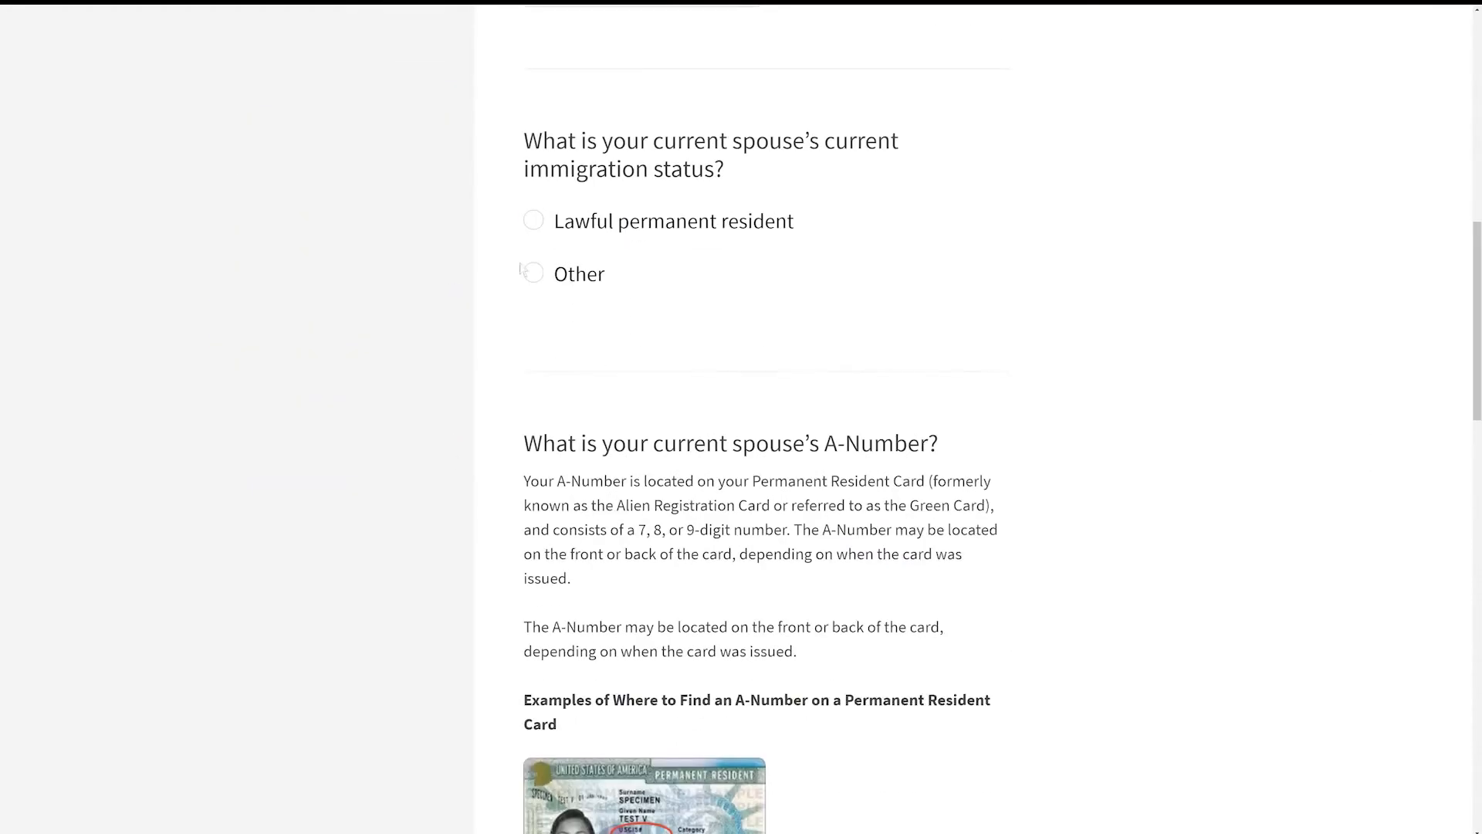
left_click(533, 220)
Step: Provide the spouse's A-Number and continue
left_click_drag(1476, 285, 1477, 408)
left_click(640, 652)
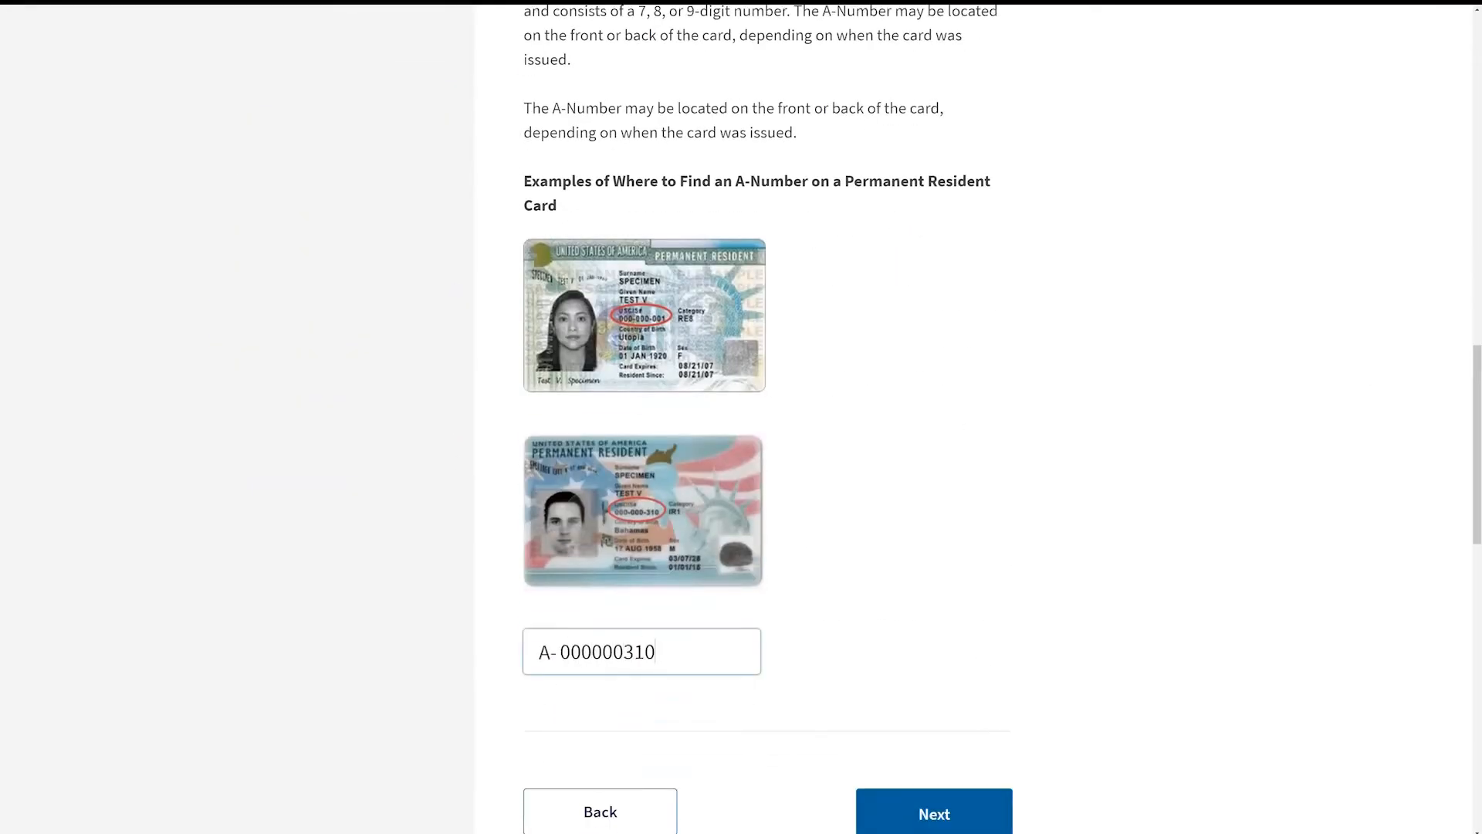
scroll(934, 663, "down", 2)
left_click(933, 662)
Step: Answer No to spouse's armed forces membership, mark the spouse as currently unemployed, and continue
left_click(534, 403)
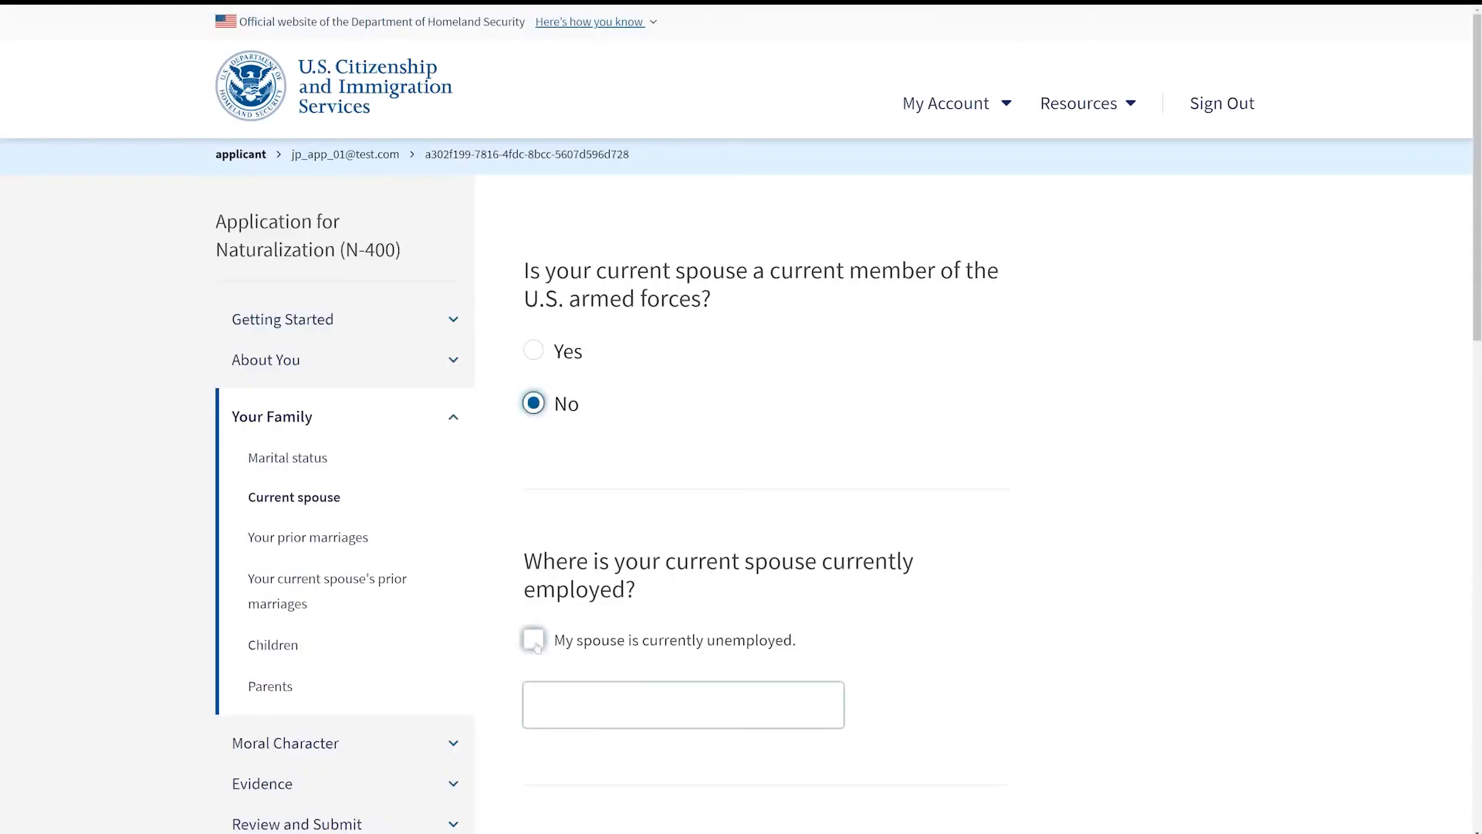
left_click(533, 640)
scroll(1406, 436, "down", 4)
left_click(962, 618)
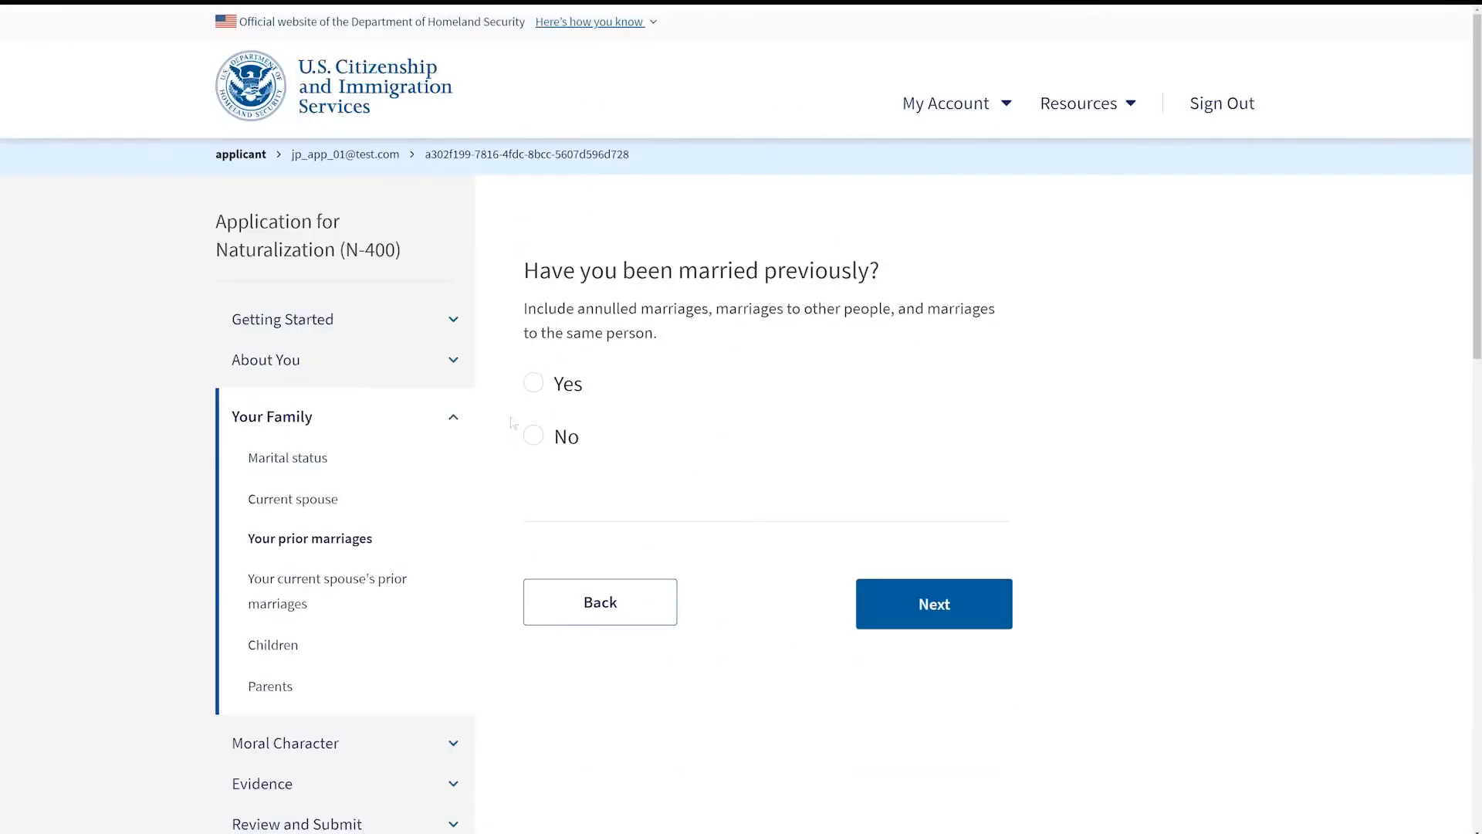
Step: Answer No to both prior-marriage questions for yourself and your spouse, continuing after each
left_click(533, 436)
left_click(982, 609)
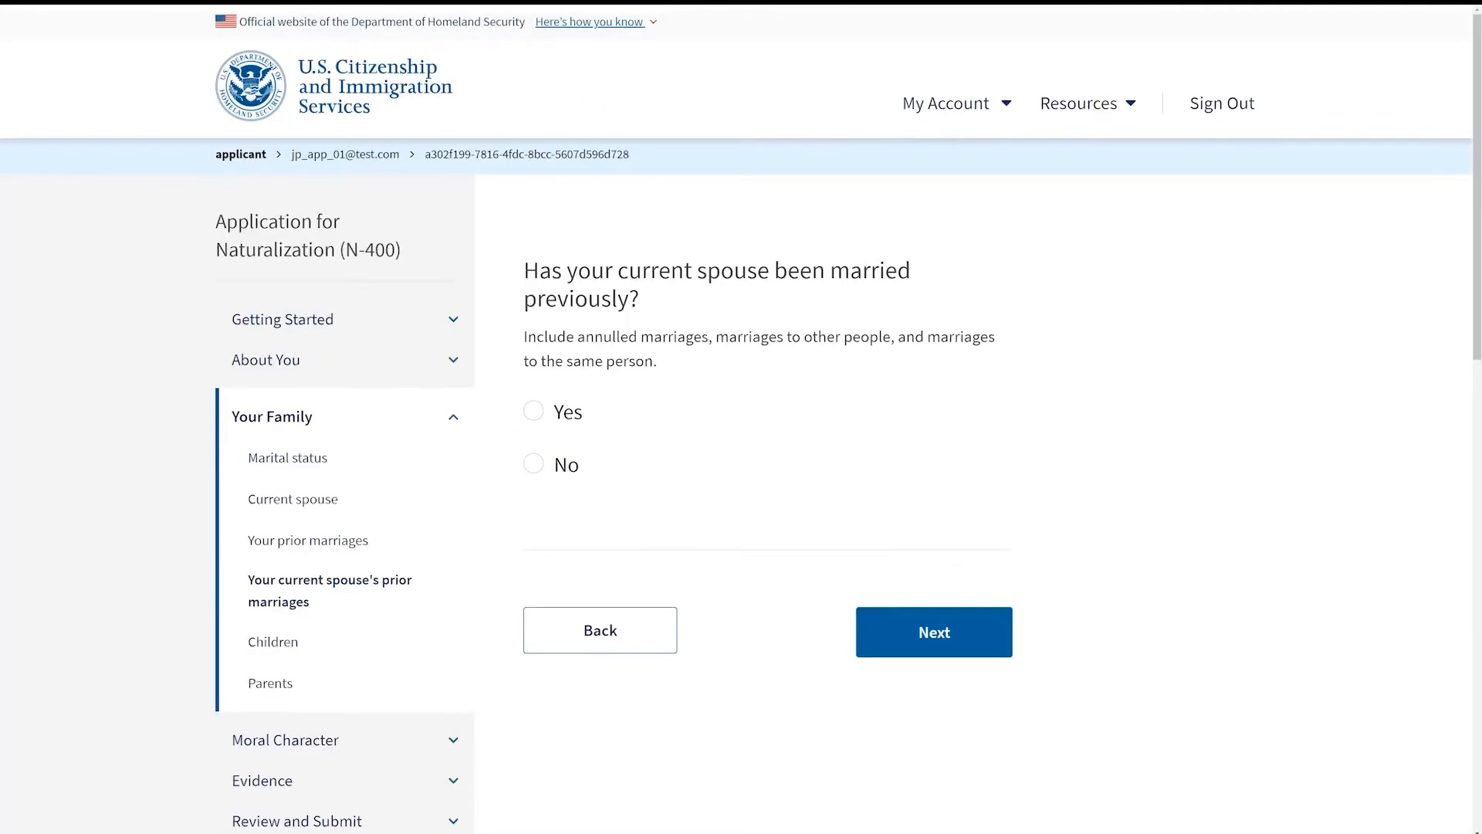
left_click(534, 465)
left_click(933, 647)
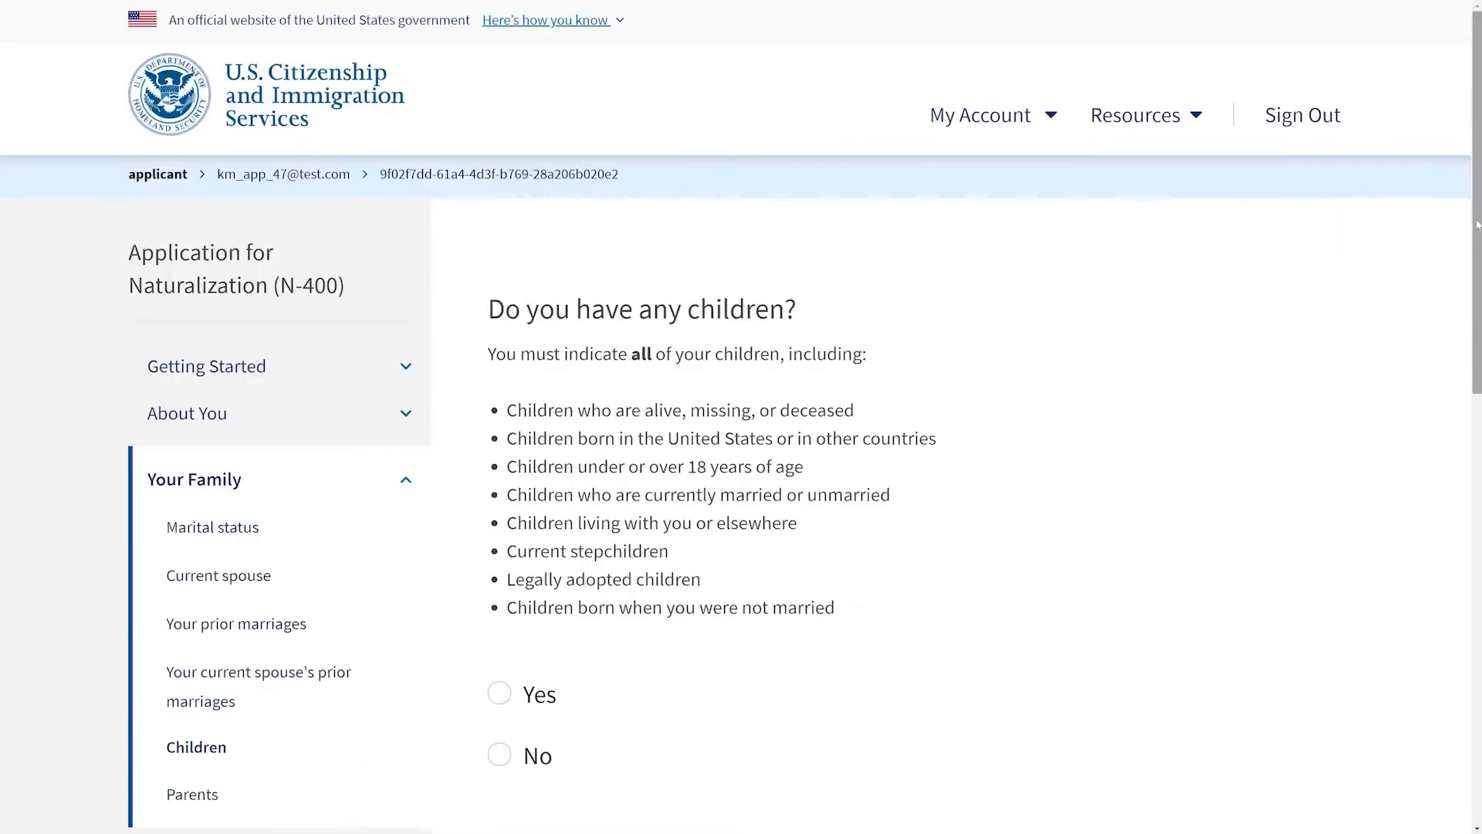
Step: Answer Yes to having children and enter the child's given, middle and family names
scroll(1477, 224, "down", 3)
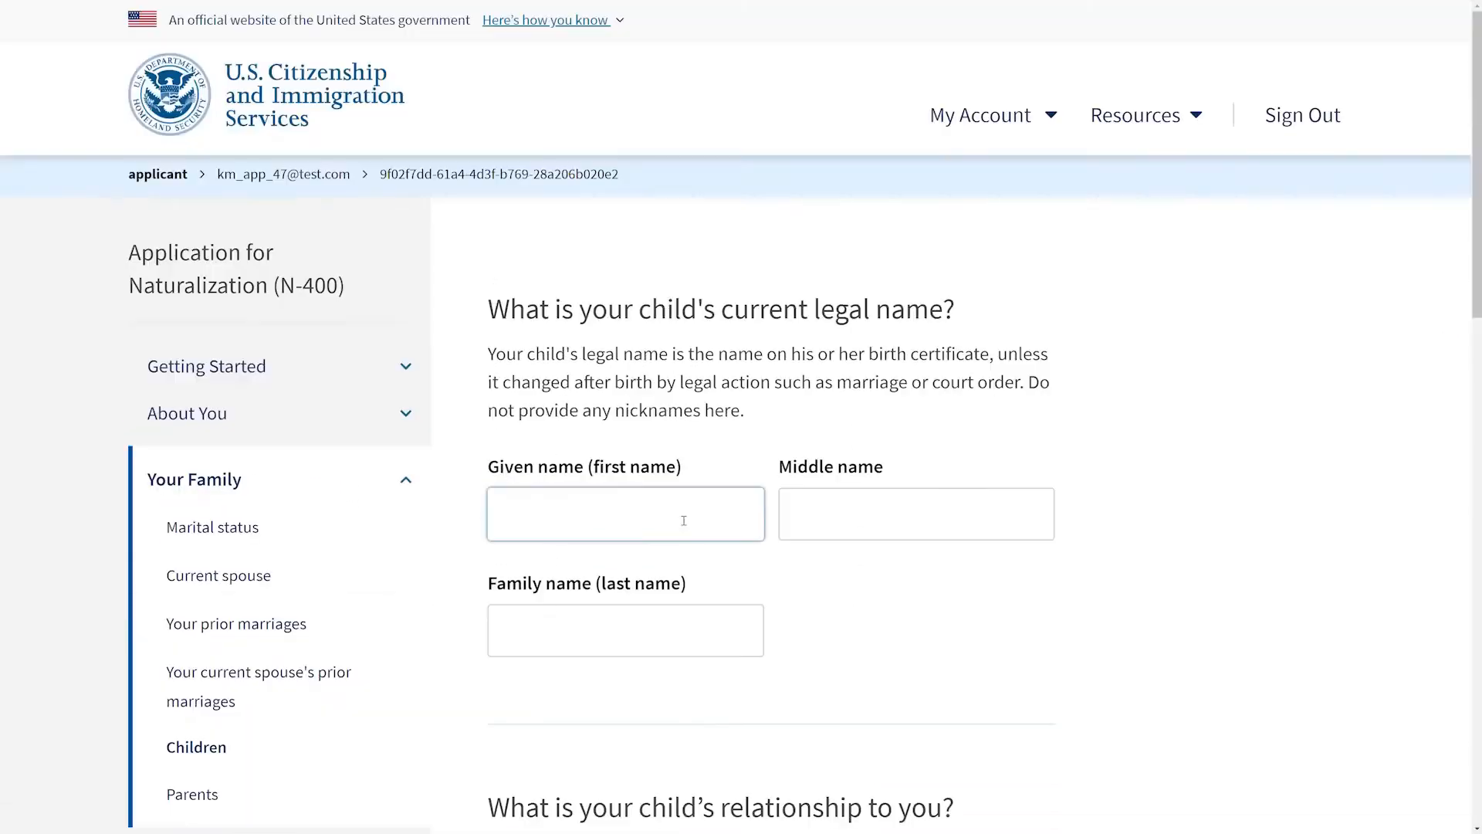
type("James")
key("Tab")
type("Mi")
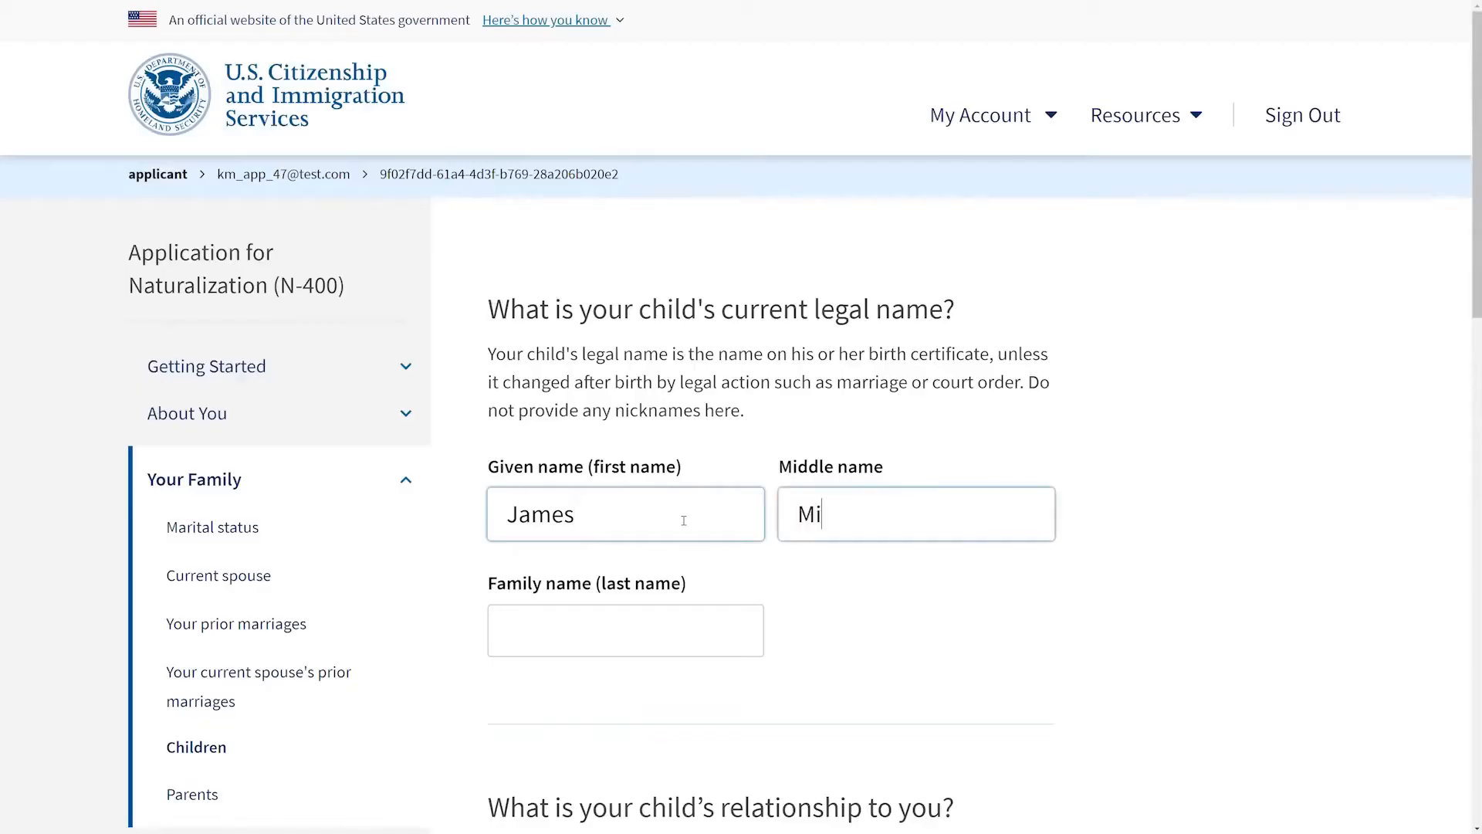
type("chael")
key("Tab")
type("Smith")
Step: Set the child's relationship to Biological child and enter the child's date of birth
scroll(1479, 222, "down", 3)
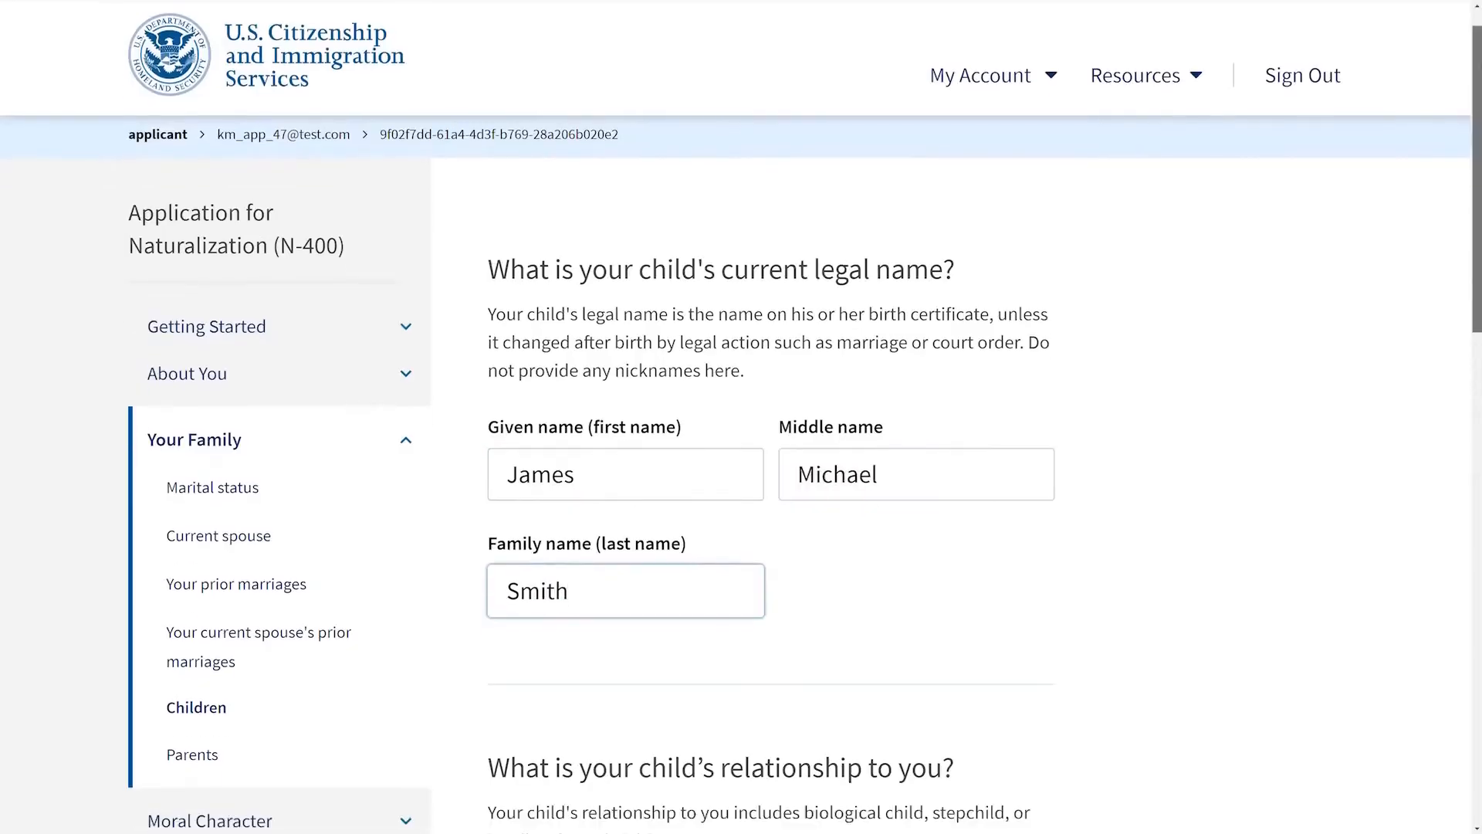
scroll(1478, 221, "down", 5)
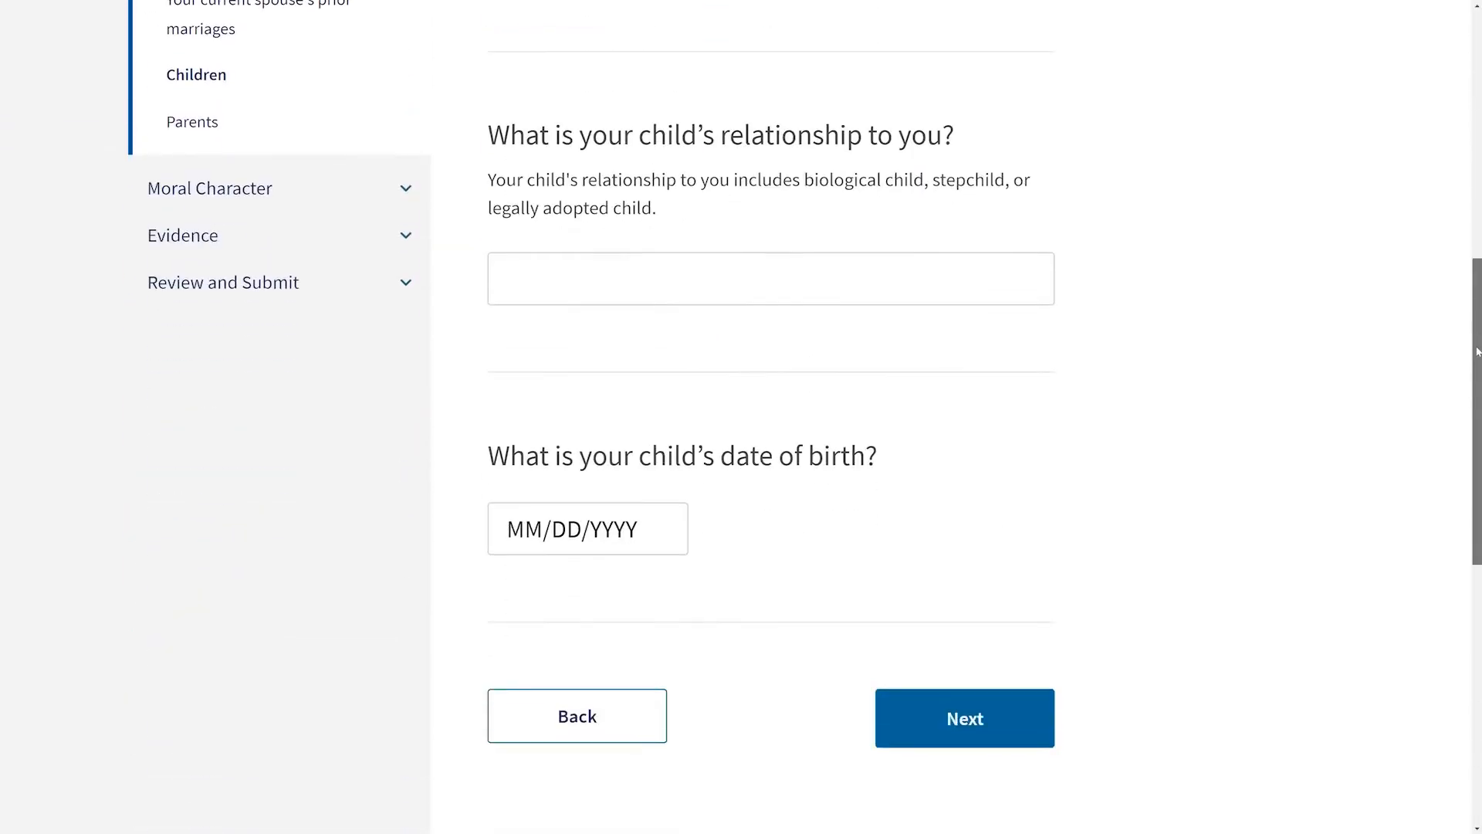
key("Tab")
type("B")
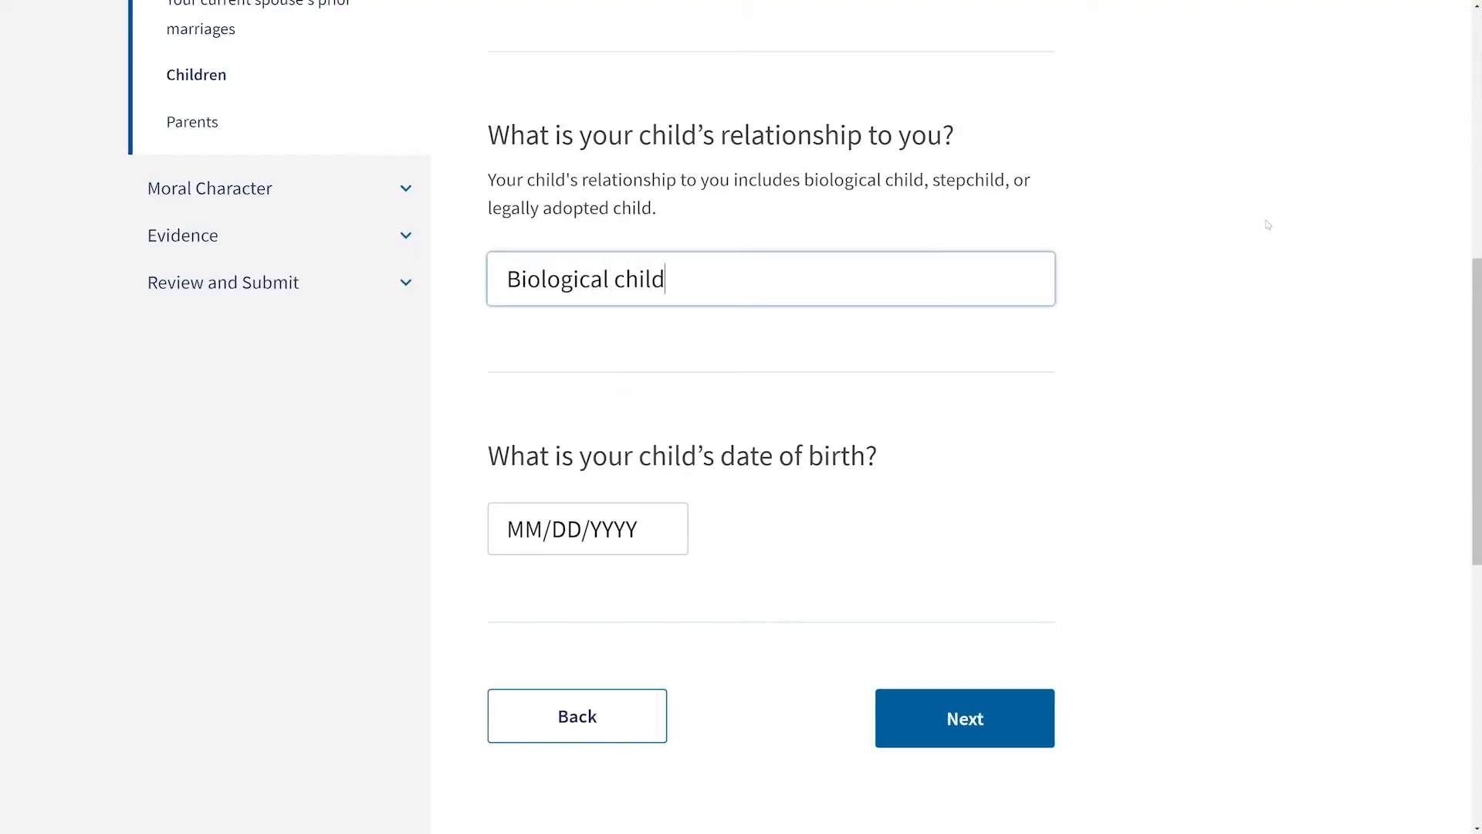
key("Tab")
type("01012009")
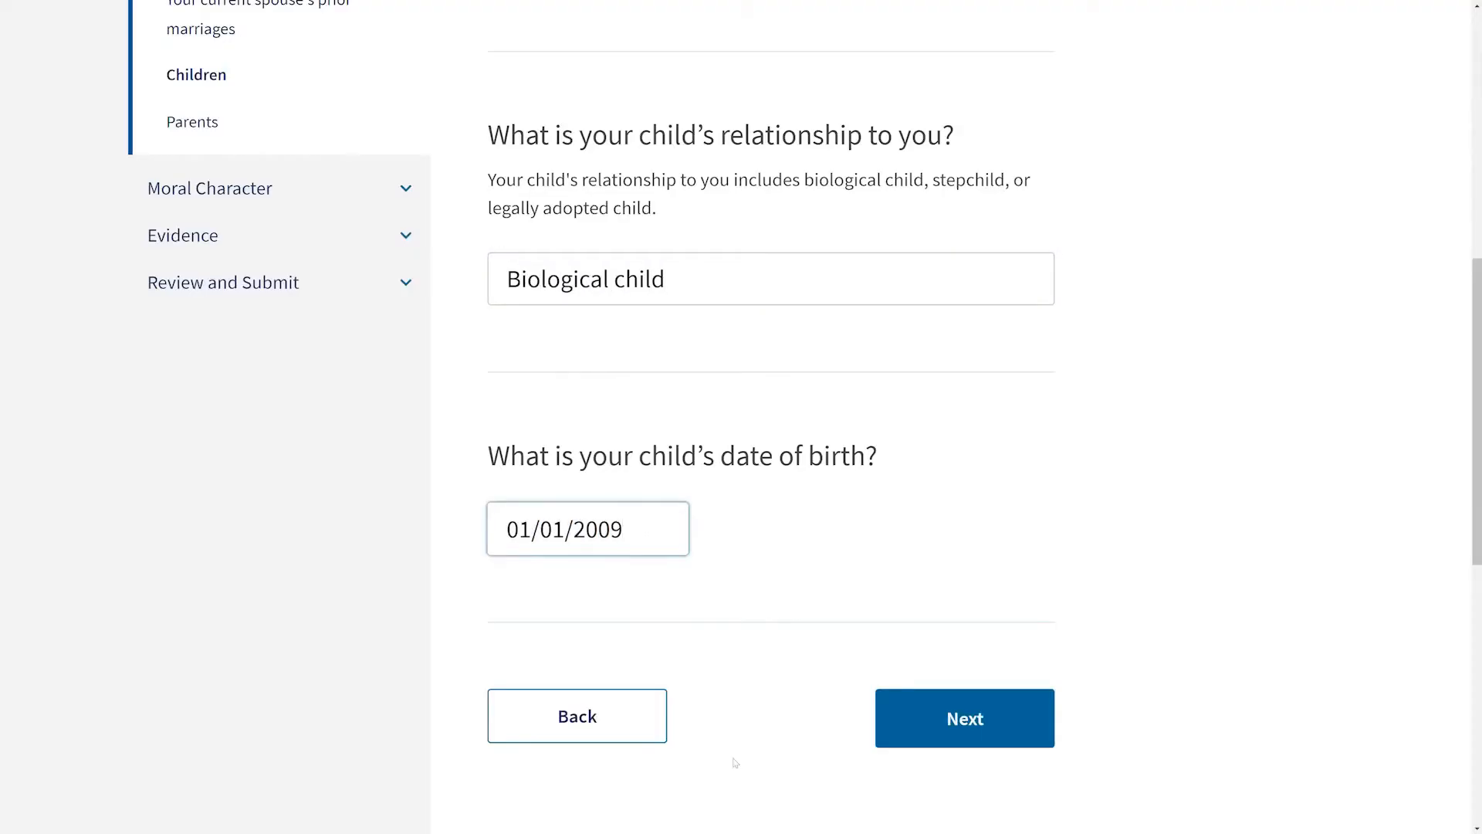
Step: Continue and select Afghanistan as the child's country of birth
left_click(1042, 730)
left_click(860, 463)
left_click(586, 544)
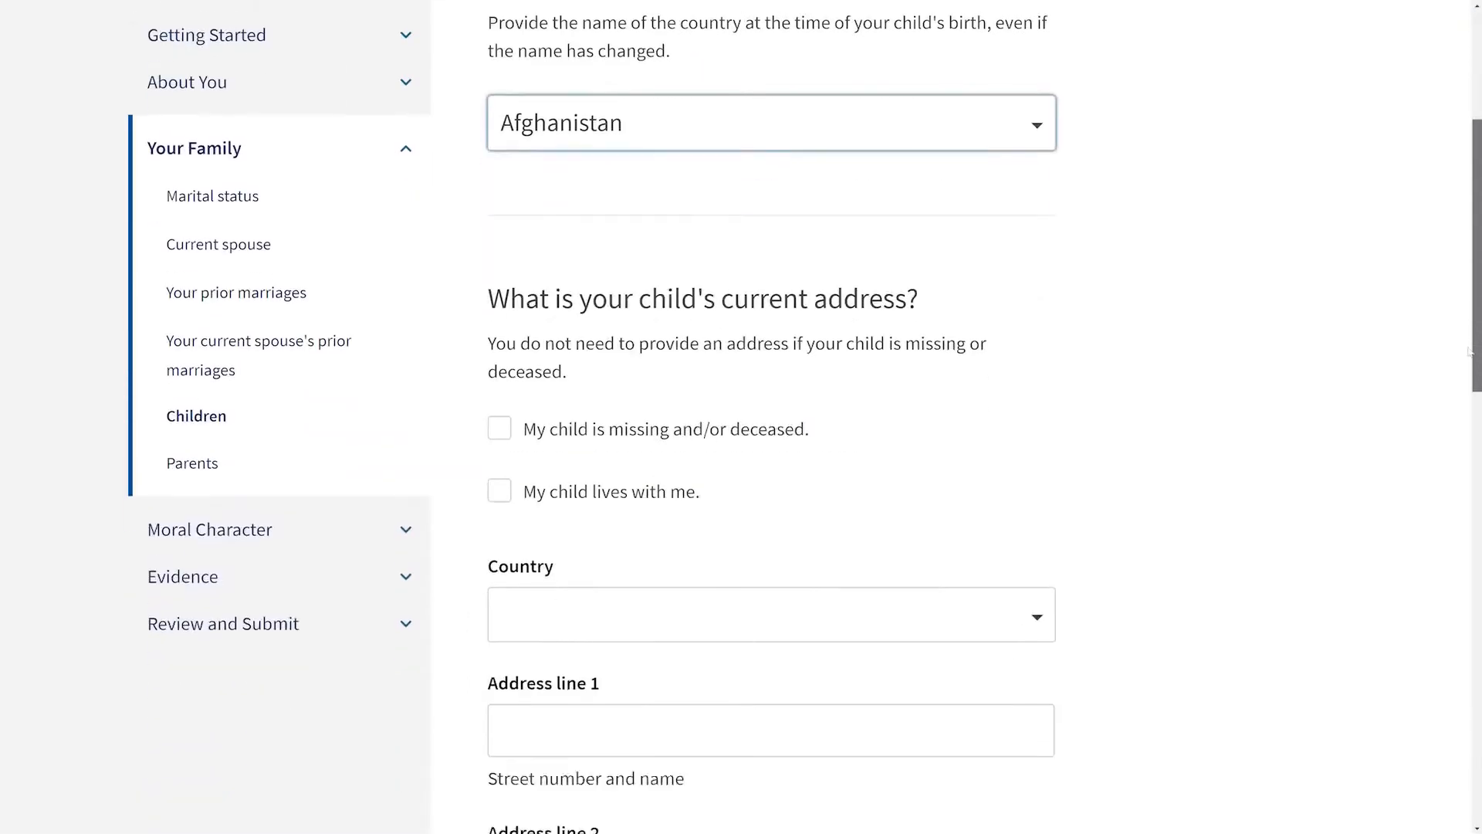
Step: Mark that the child lives with you, sharing your address, and continue
scroll(1469, 351, "down", 2)
left_click(499, 369)
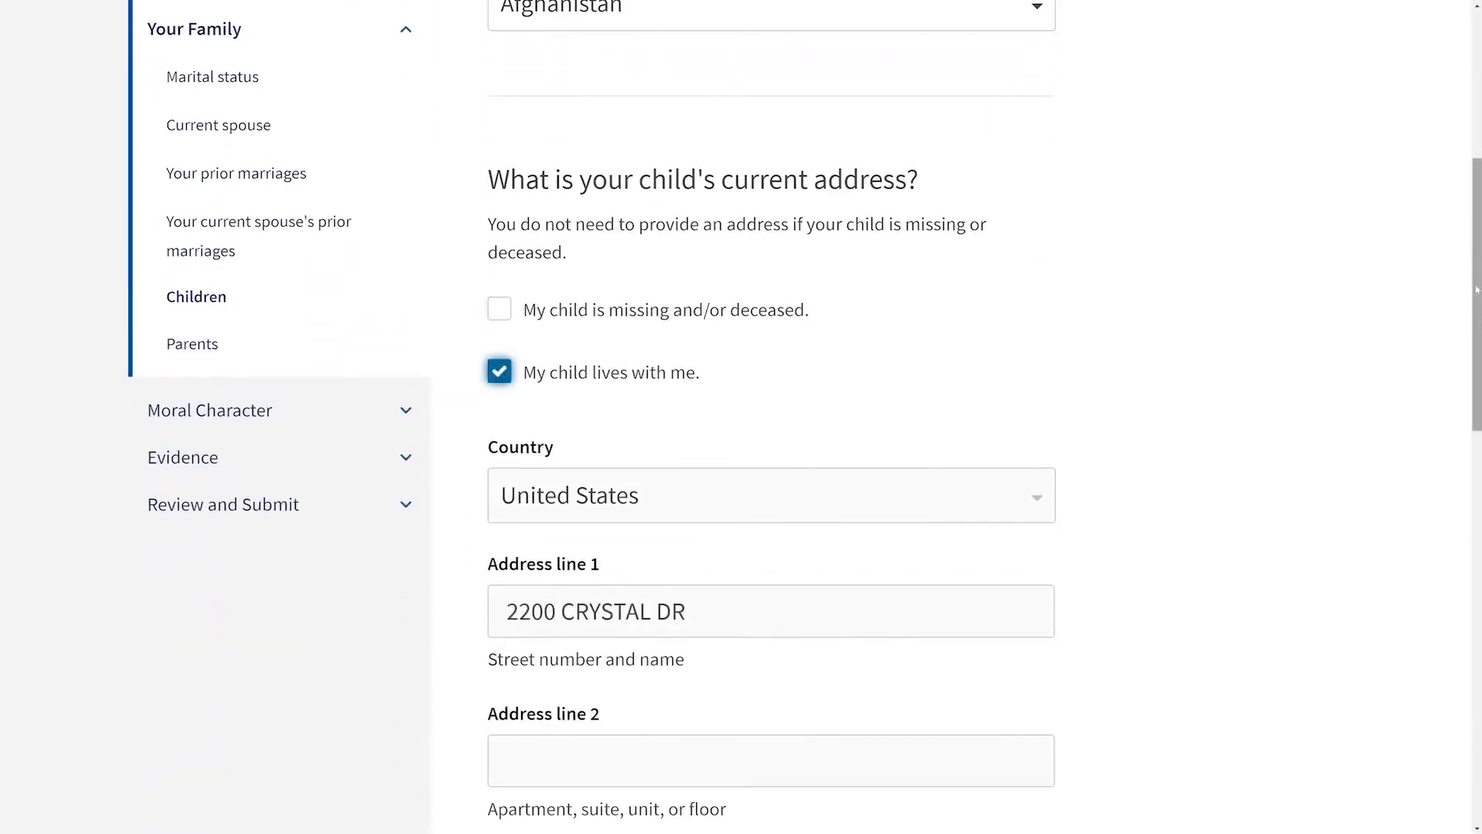
scroll(1477, 339, "down", 2)
scroll(1477, 339, "down", 5)
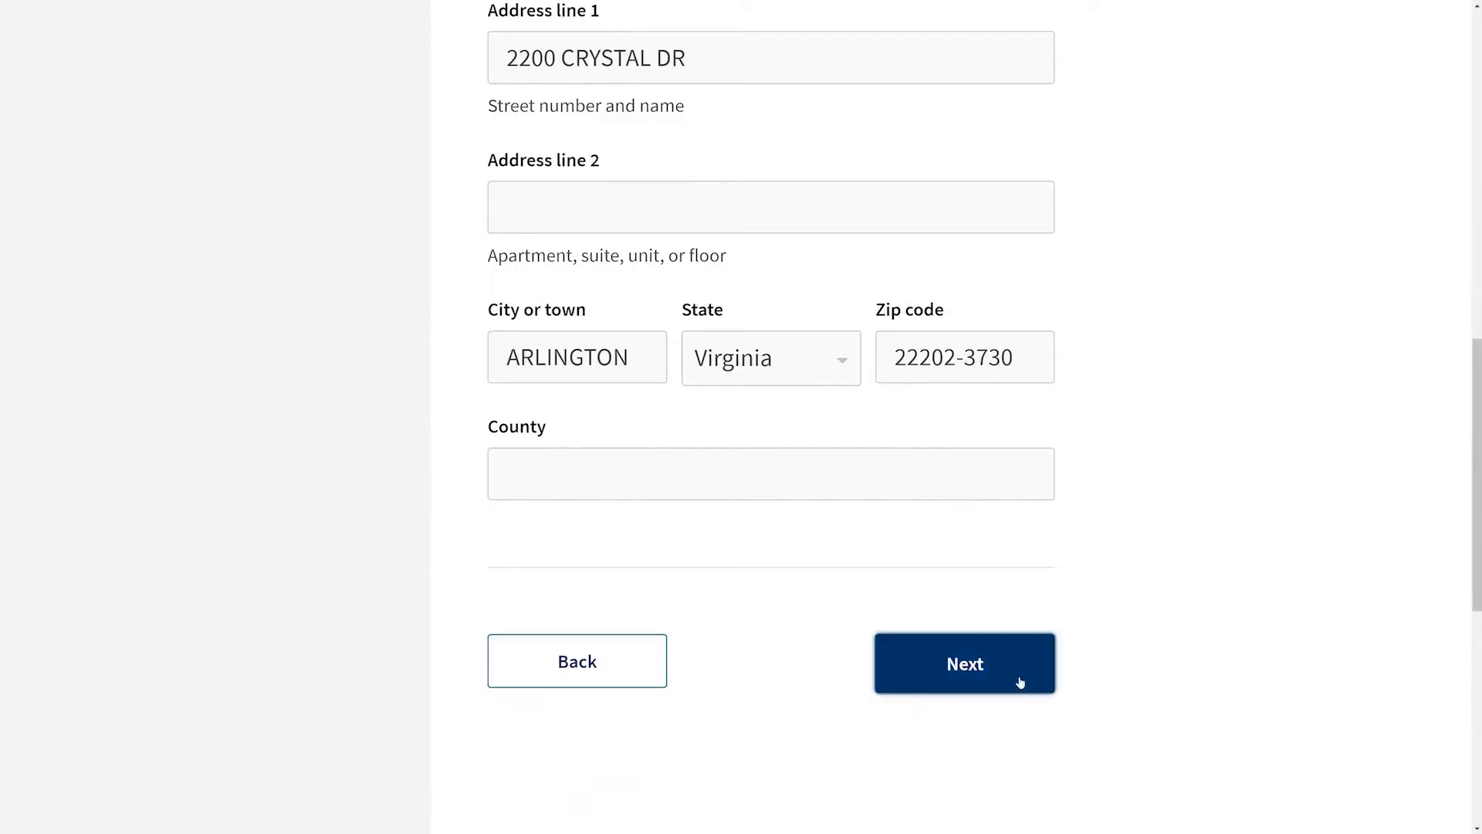
left_click(1017, 683)
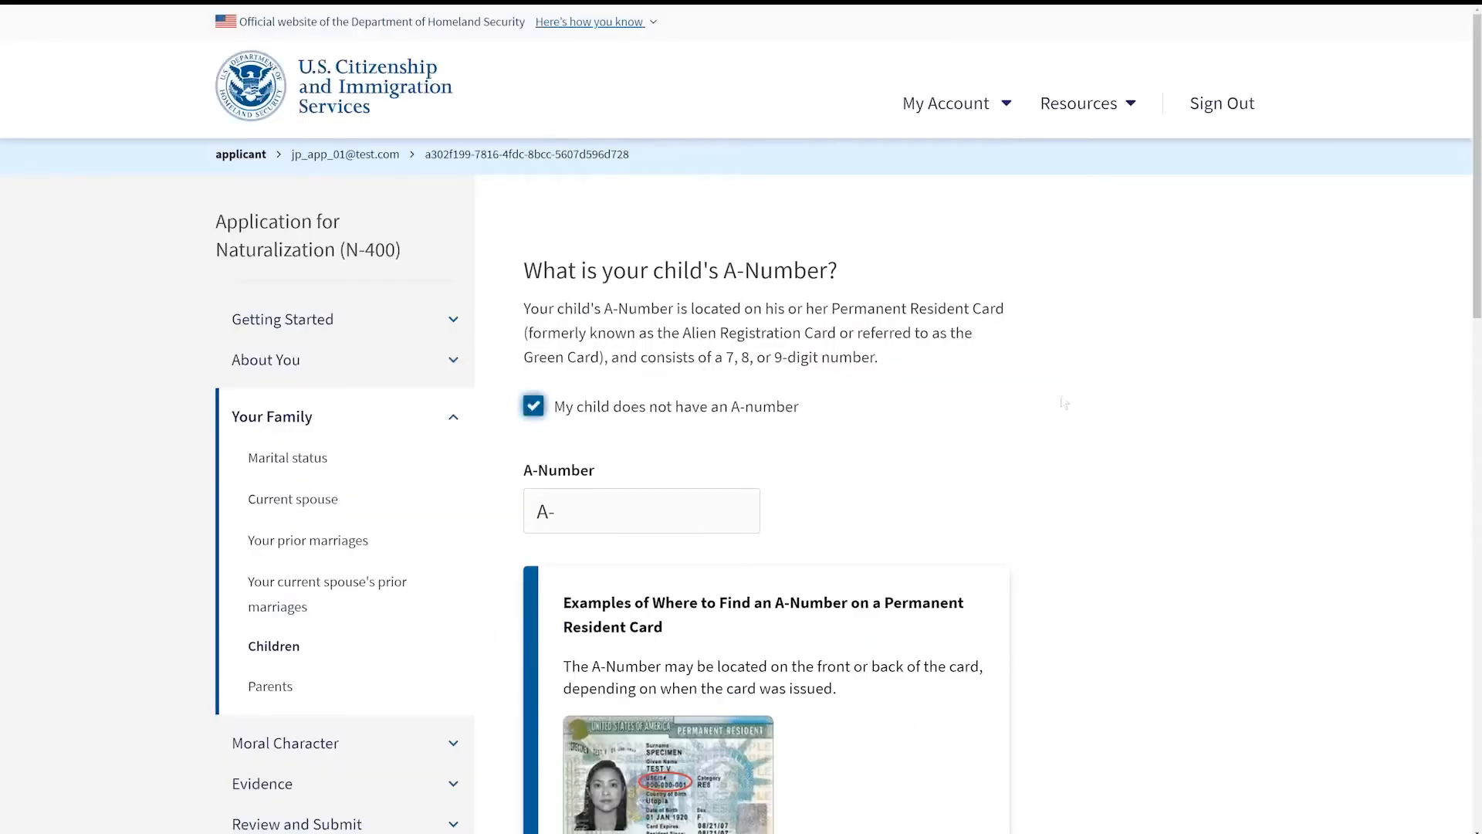
Step: Leave the child marked as having no A-Number and continue past the children summary
scroll(1063, 403, "down", 5)
left_click(932, 638)
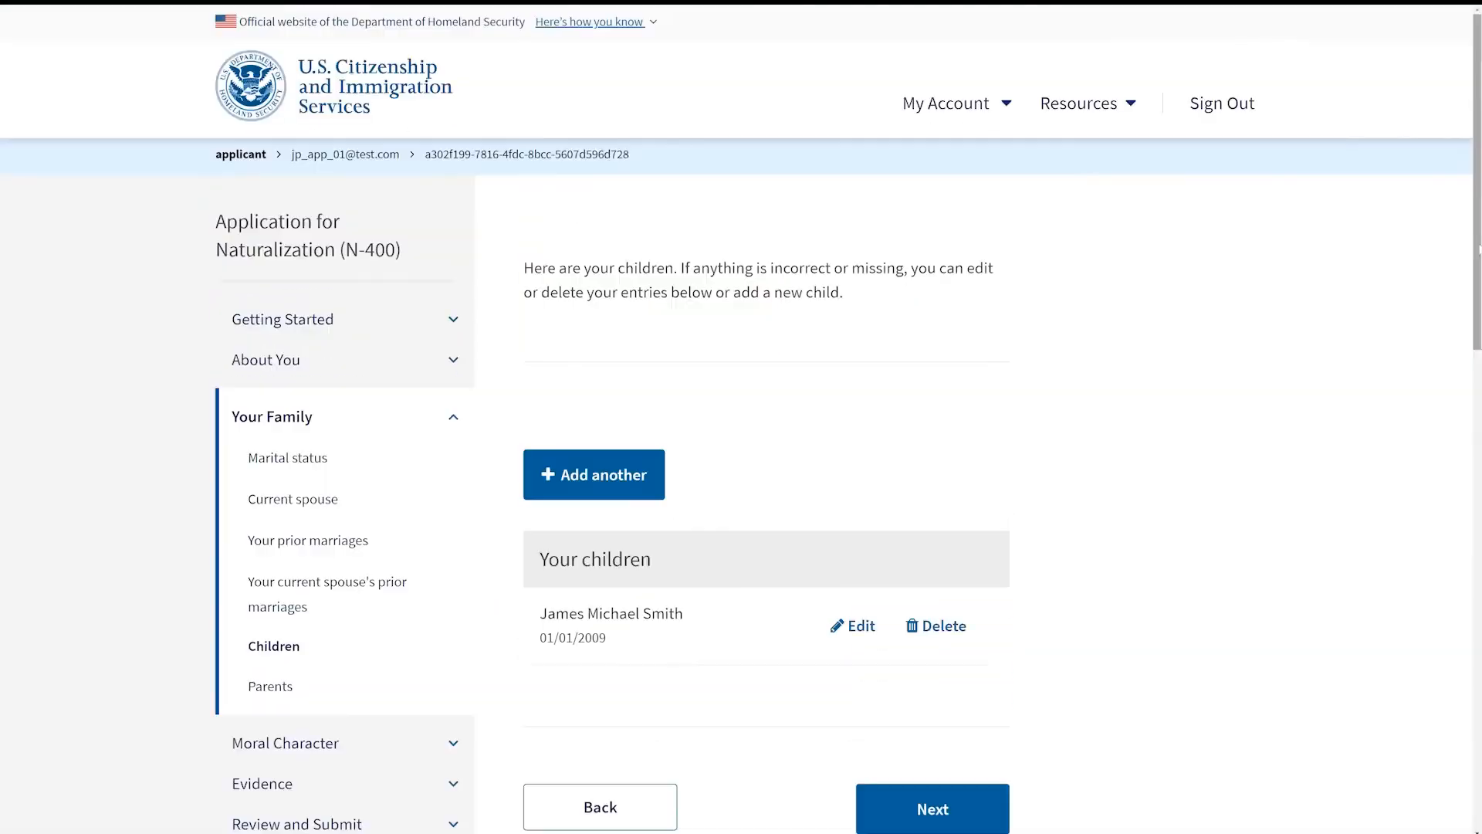
scroll(1478, 333, "down", 3)
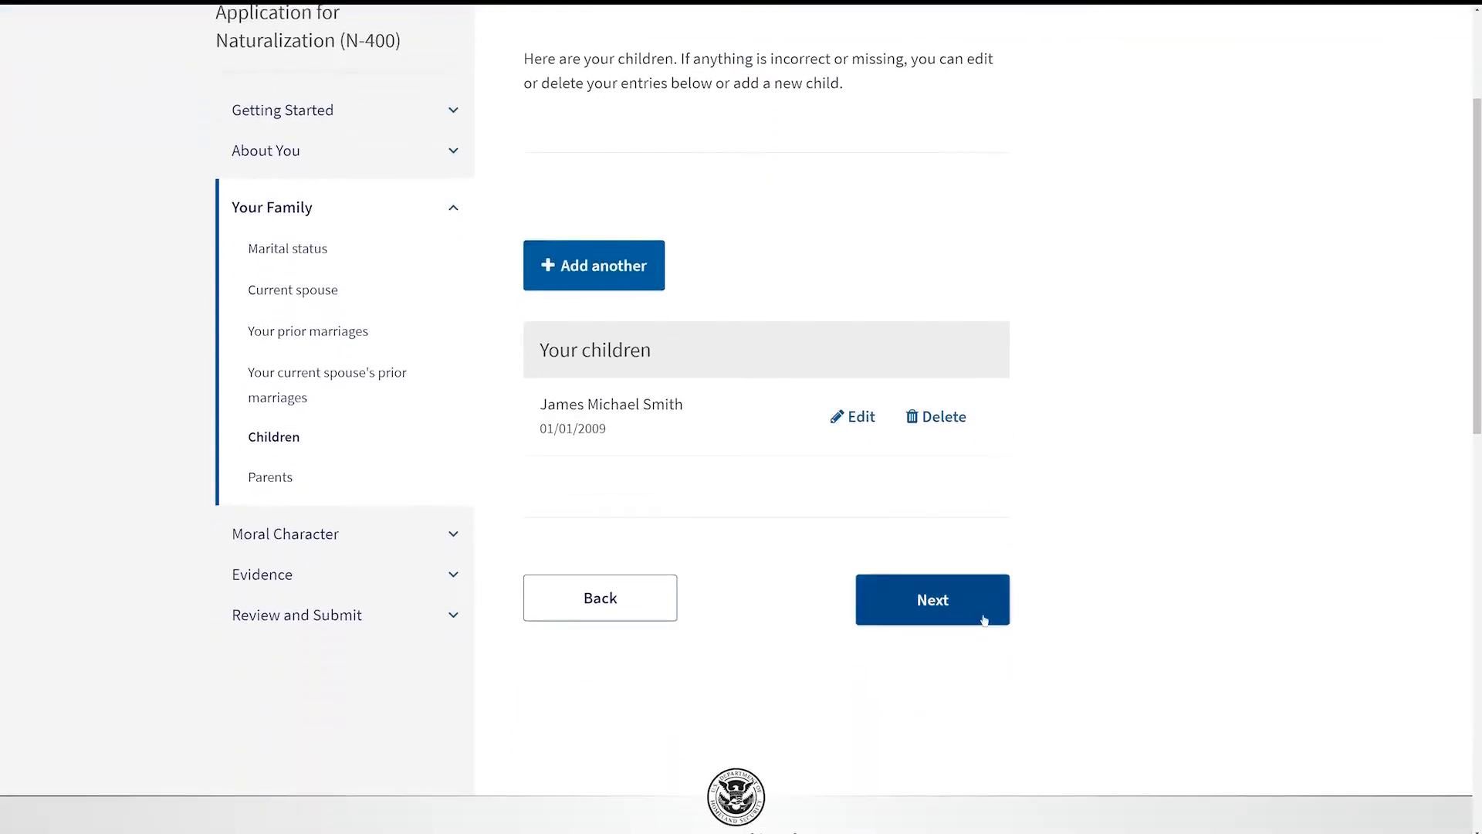
left_click(949, 606)
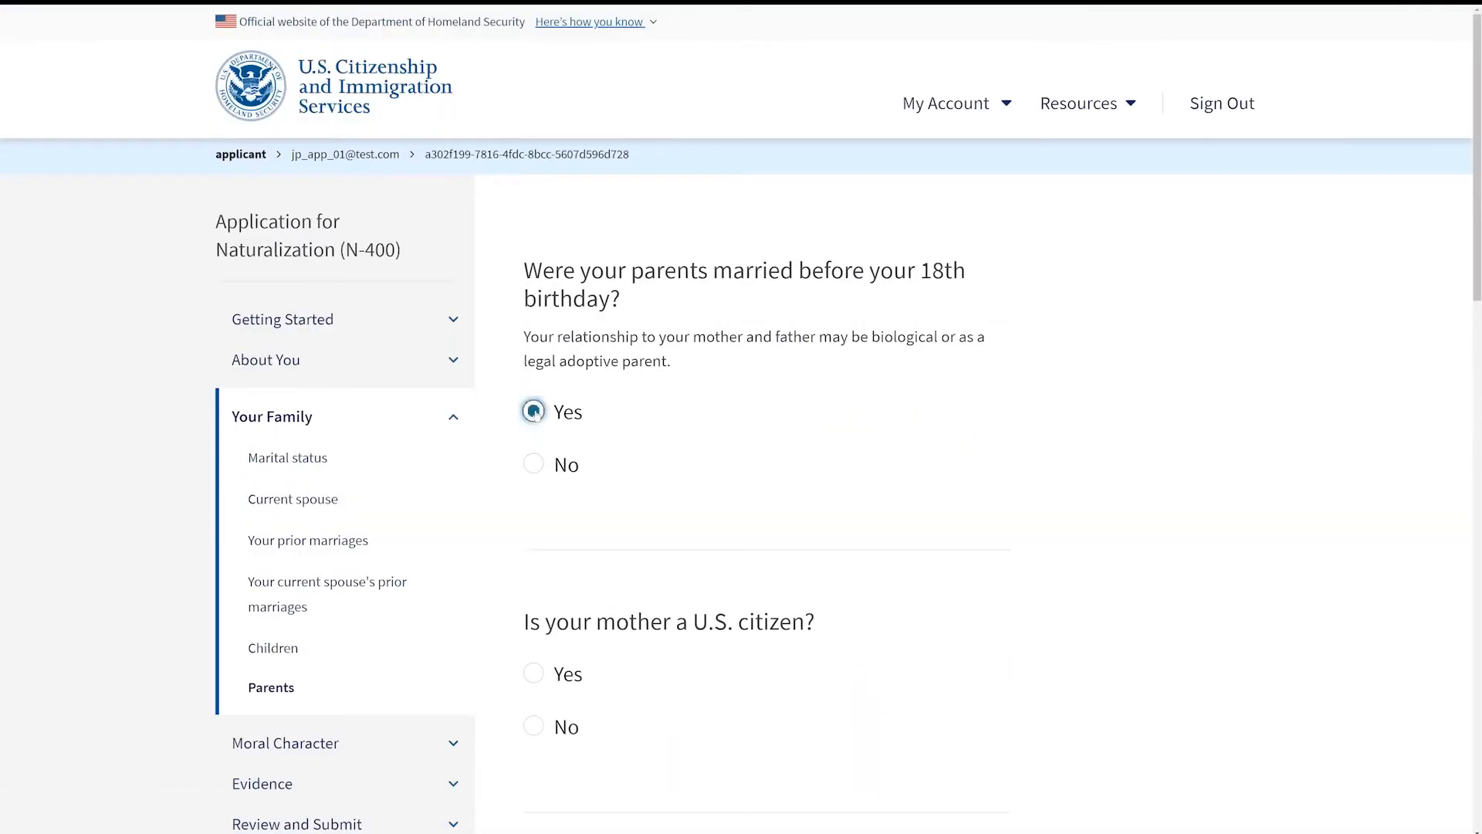
Step: Answer Yes that parents married before your 18th birthday, No for mother's U.S. citizenship, and Yes for father's
left_click(533, 411)
scroll(533, 411, "down", 5)
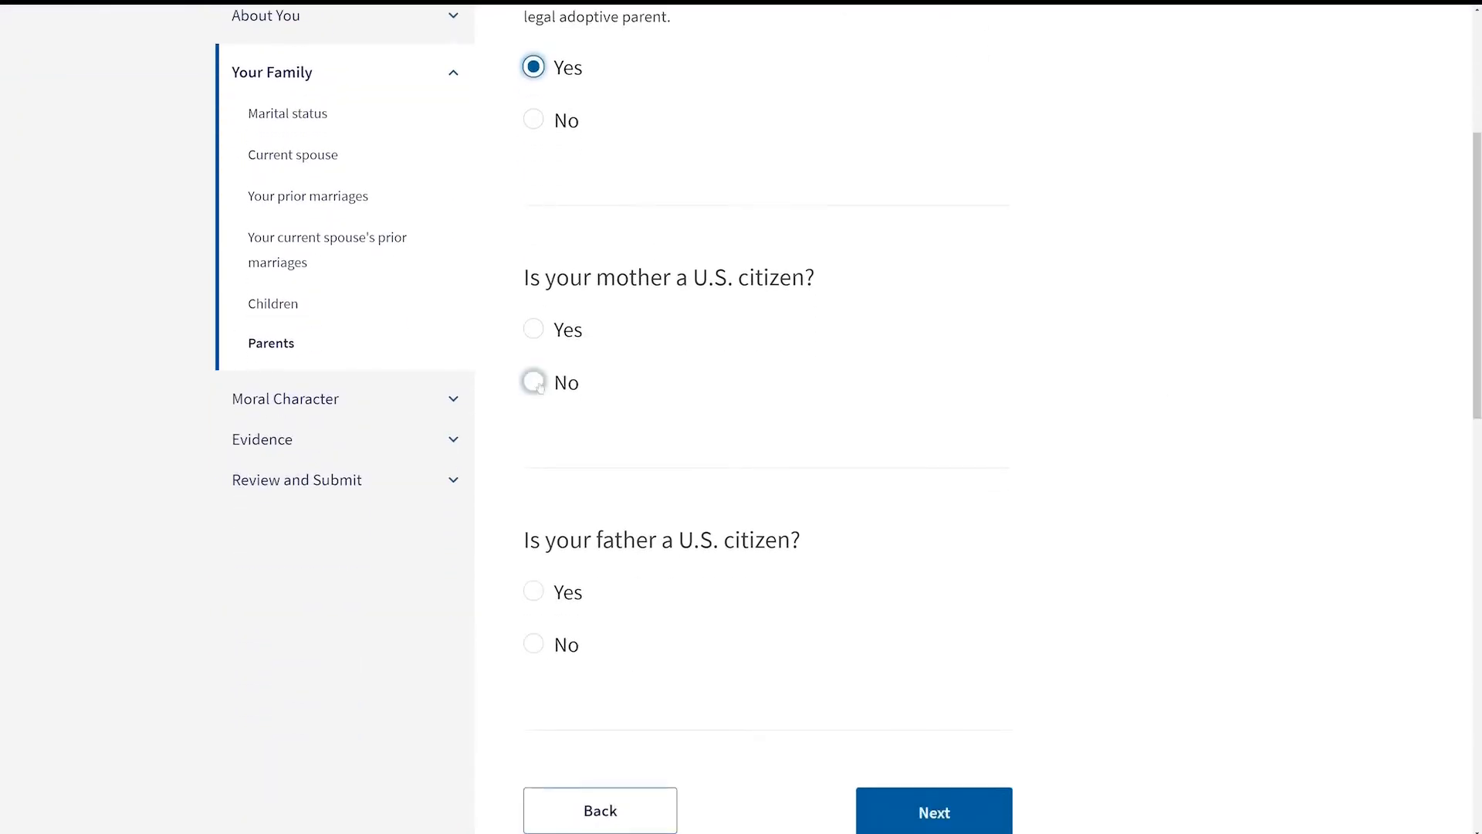
left_click(534, 383)
left_click(534, 591)
scroll(533, 595, "down", 2)
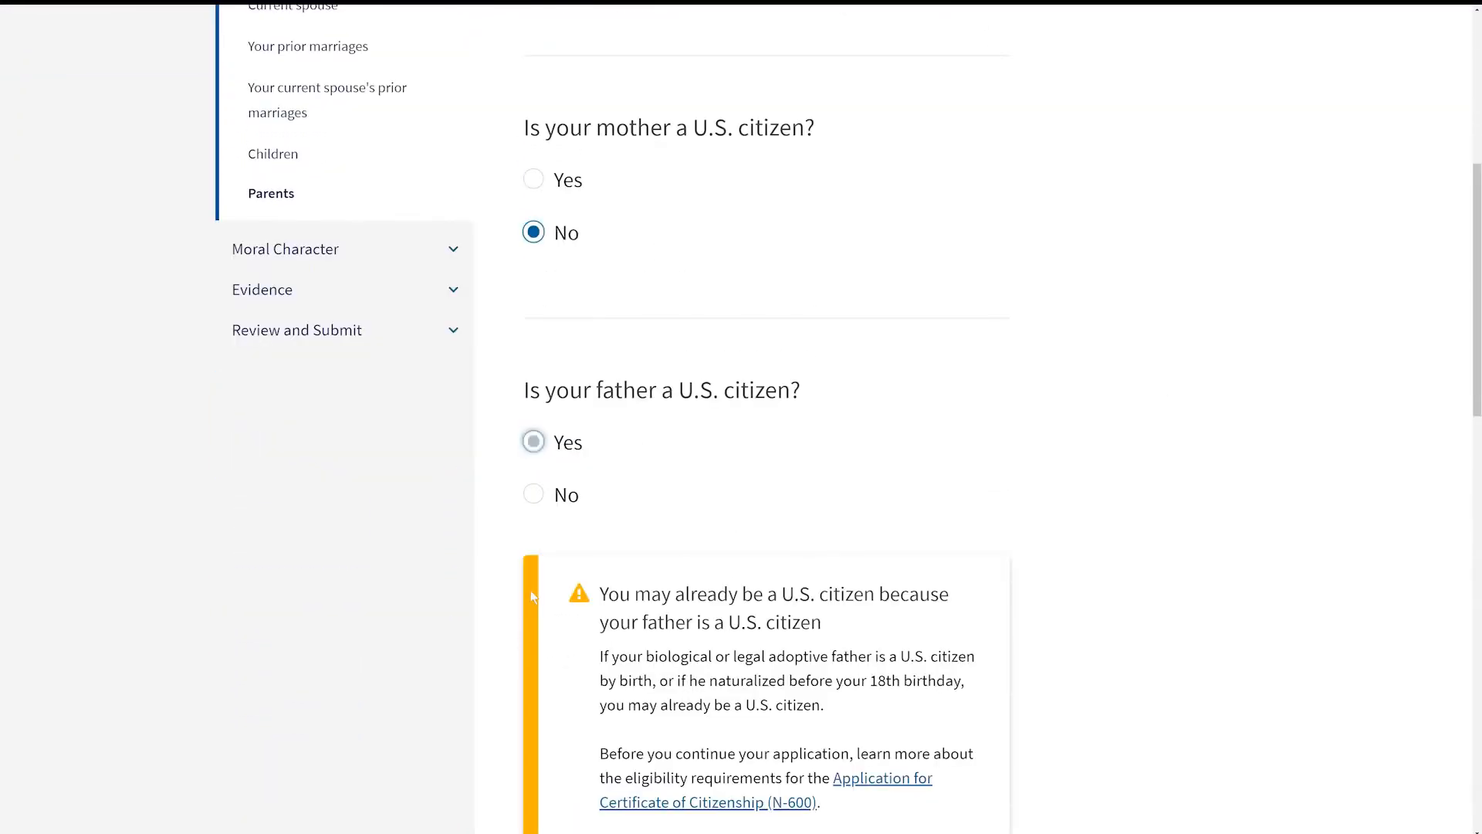
left_click_drag(1477, 203, 1478, 285)
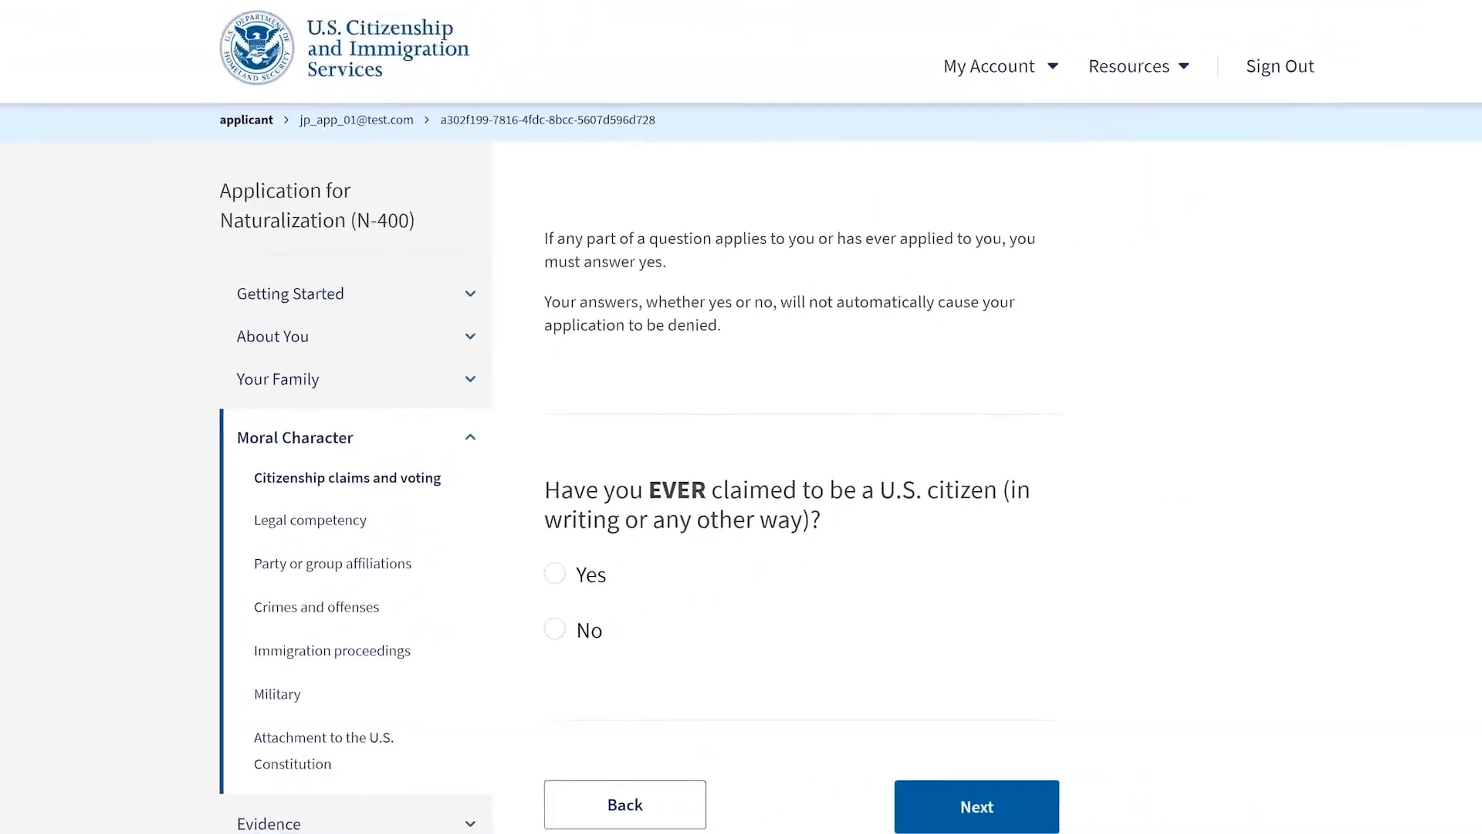
Step: Answer No to the citizenship claims and voting questions and continue
left_click(533, 467)
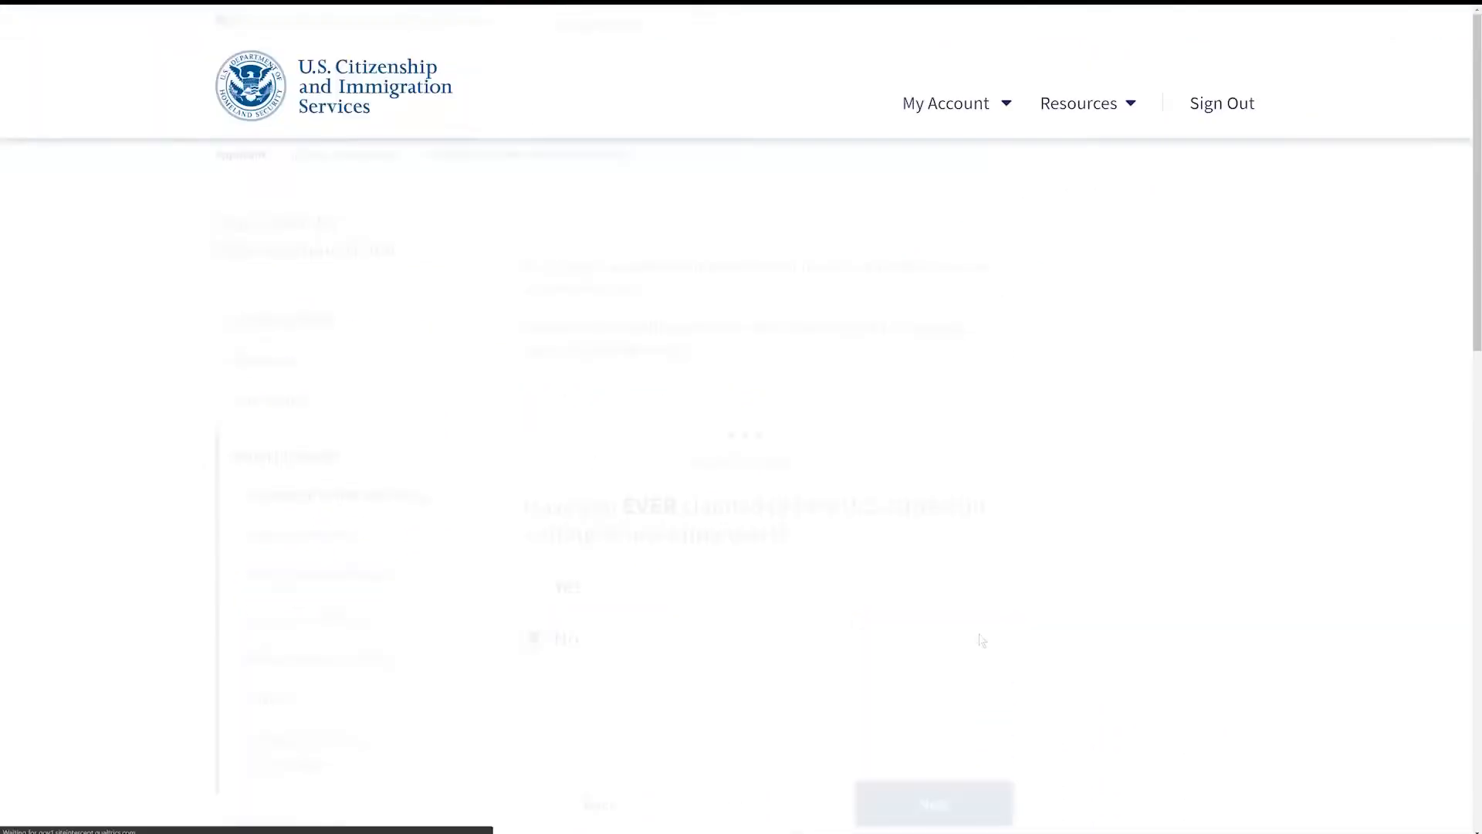
left_click(533, 563)
scroll(694, 502, "down", 3)
left_click(934, 506)
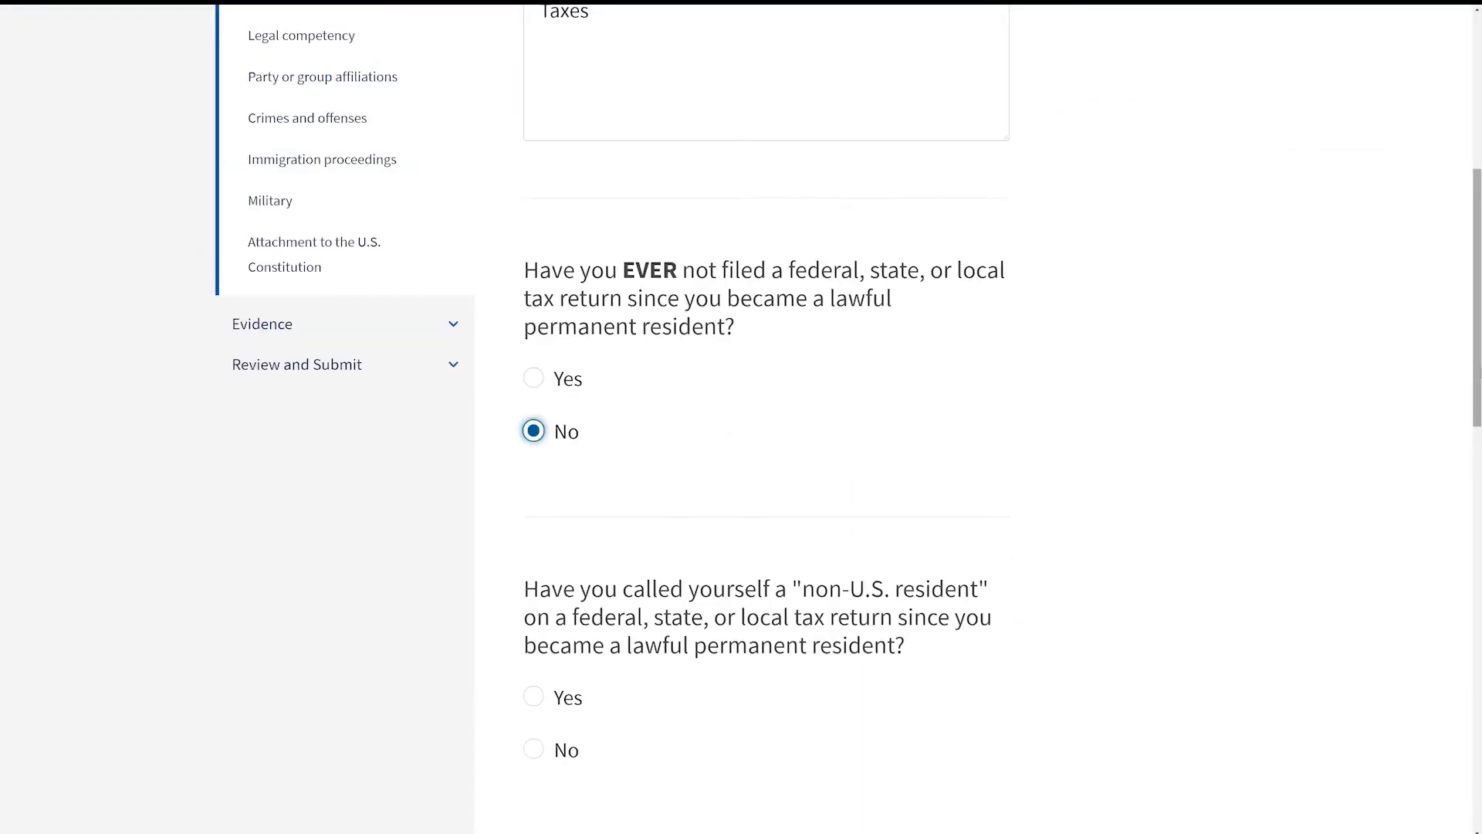
Step: Answer No to holding a hereditary title or order of nobility and continue
scroll(537, 418, "down", 5)
left_click(534, 417)
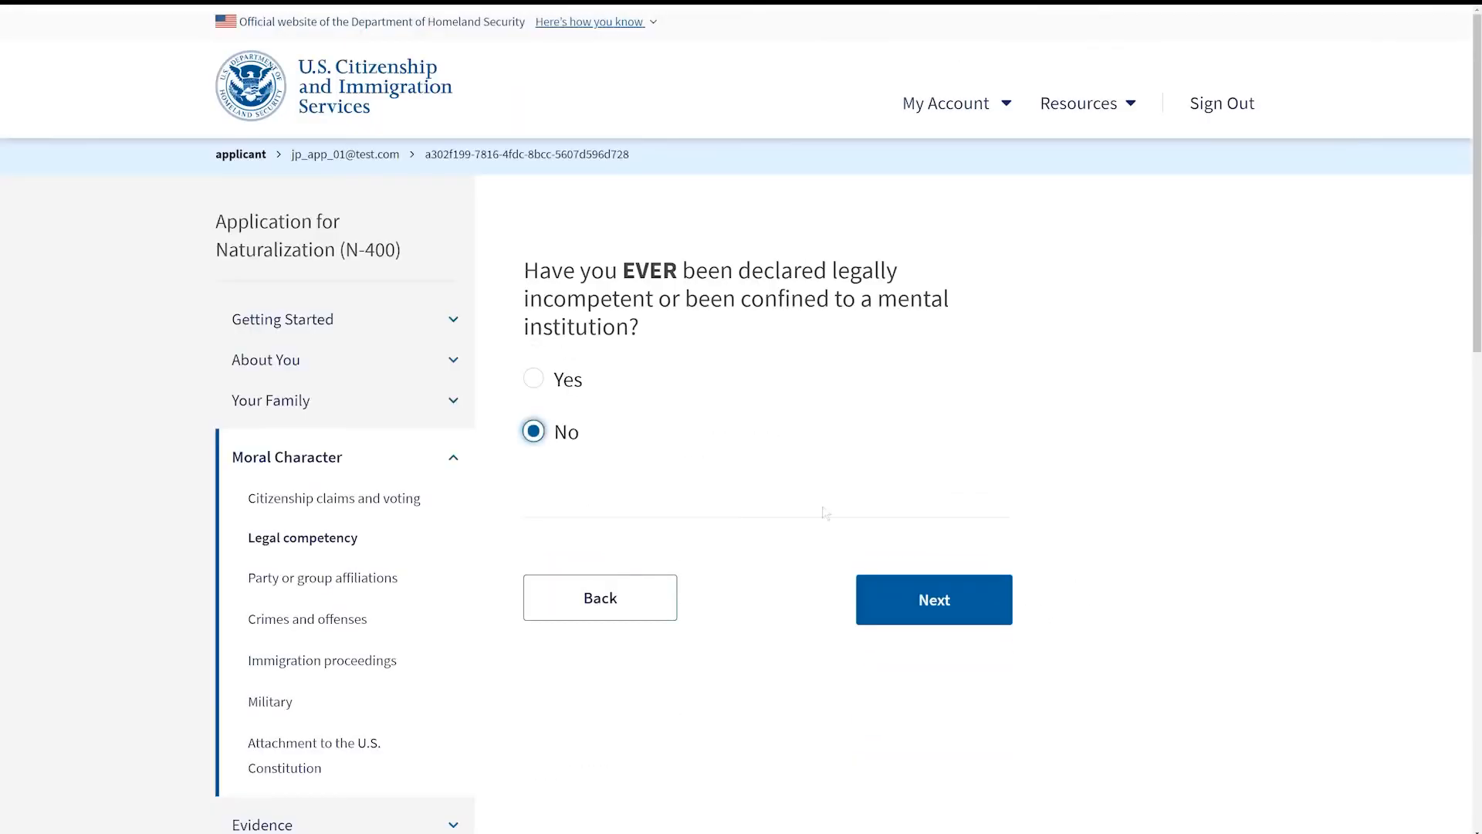
left_click(931, 599)
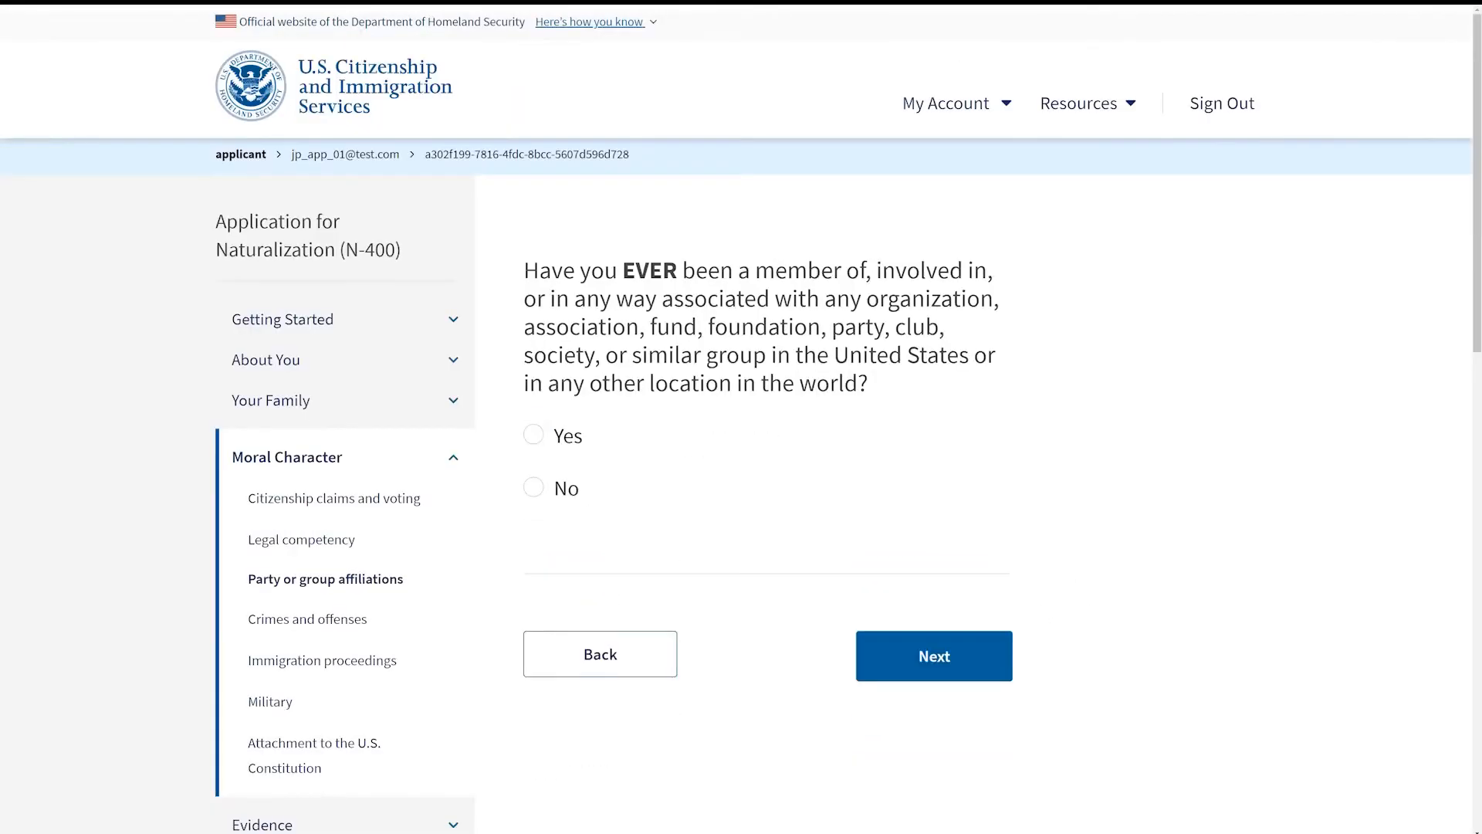
Step: Answer No to organization, Communist Party, totalitarian party and terrorist organization membership, continuing after each page
left_click(534, 487)
left_click(934, 655)
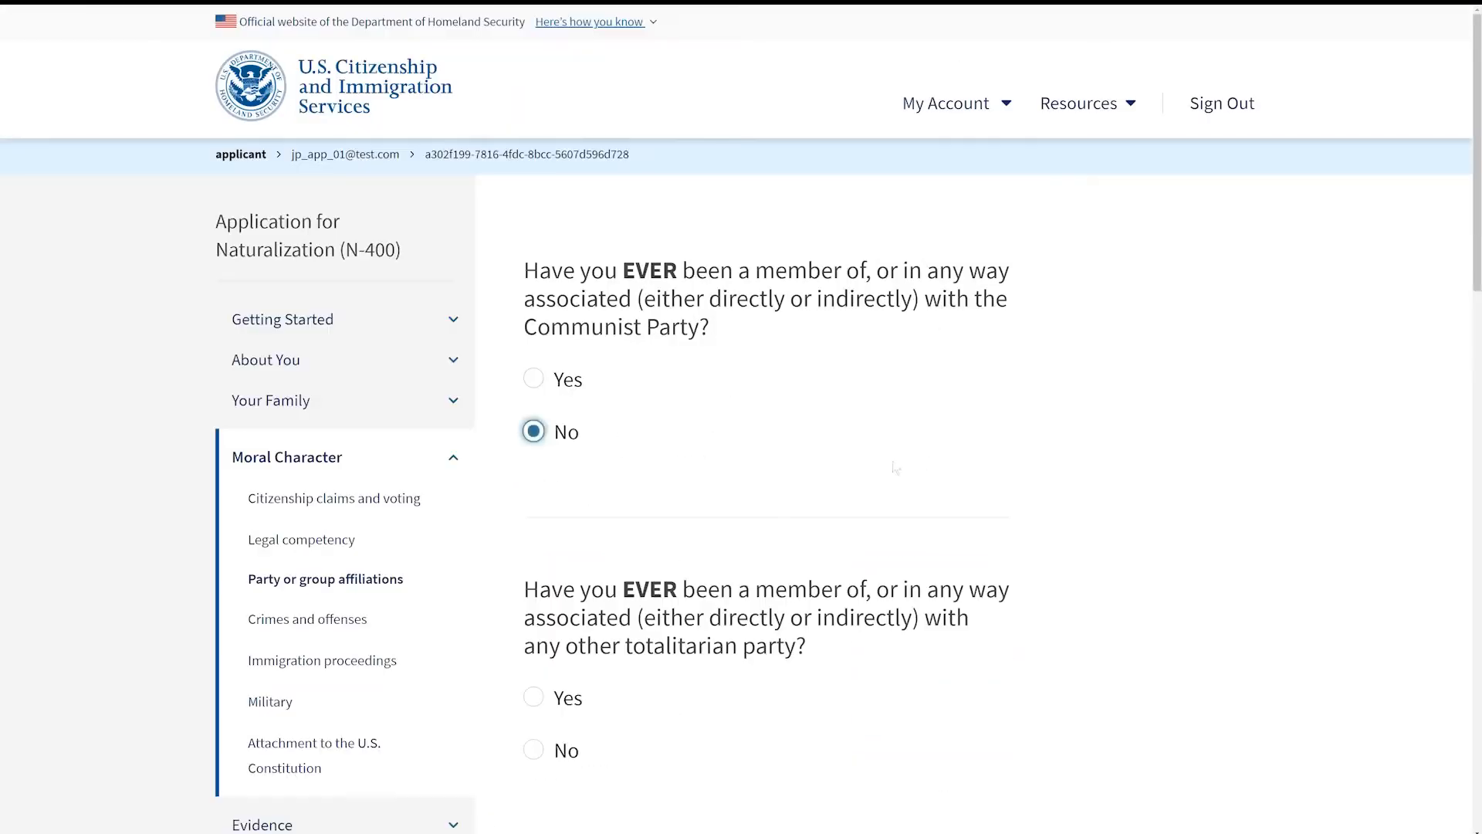
scroll(669, 548, "down", 2)
left_click(533, 576)
scroll(685, 533, "down", 5)
left_click(533, 489)
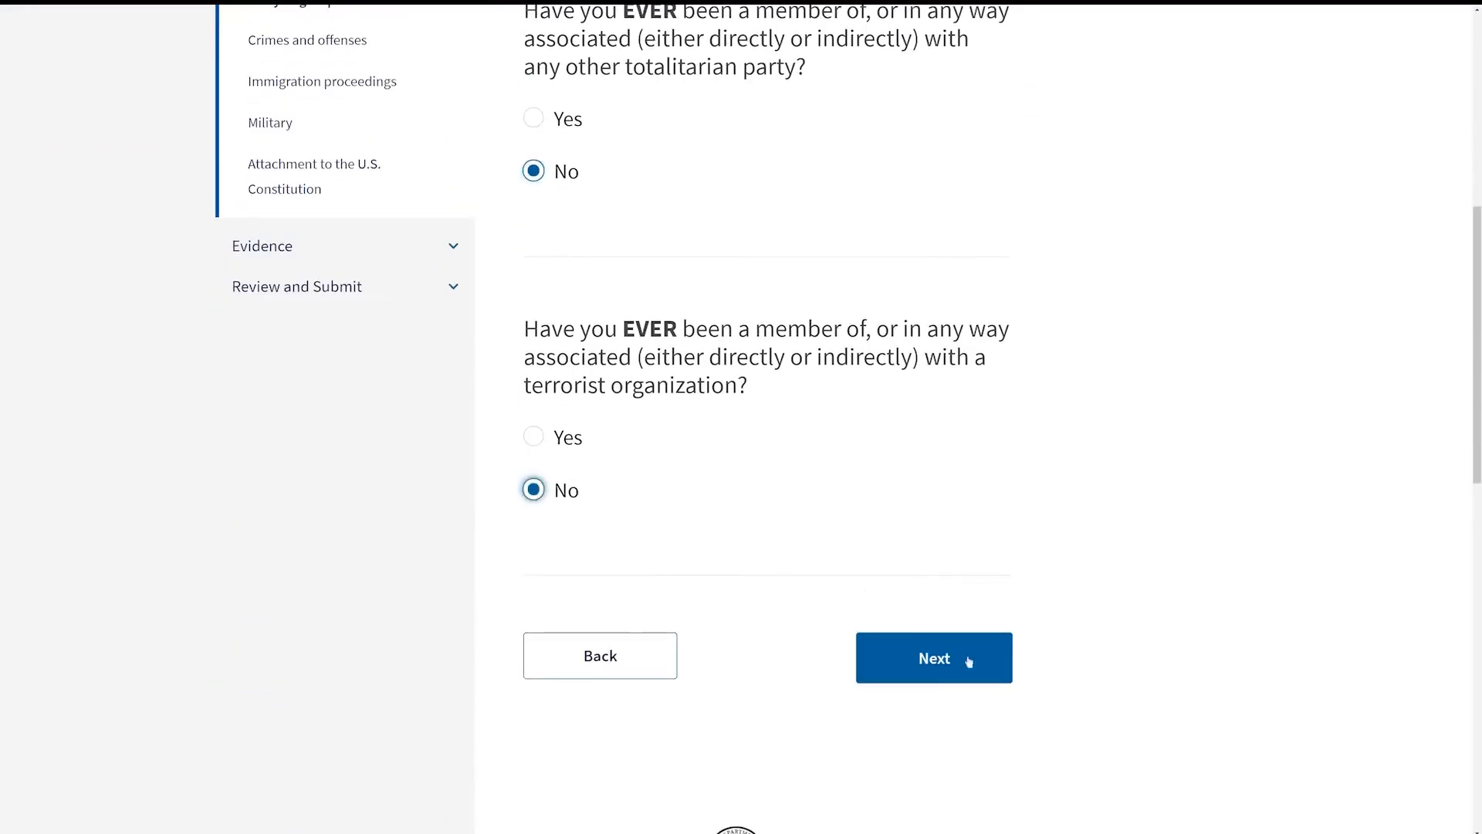
left_click(971, 661)
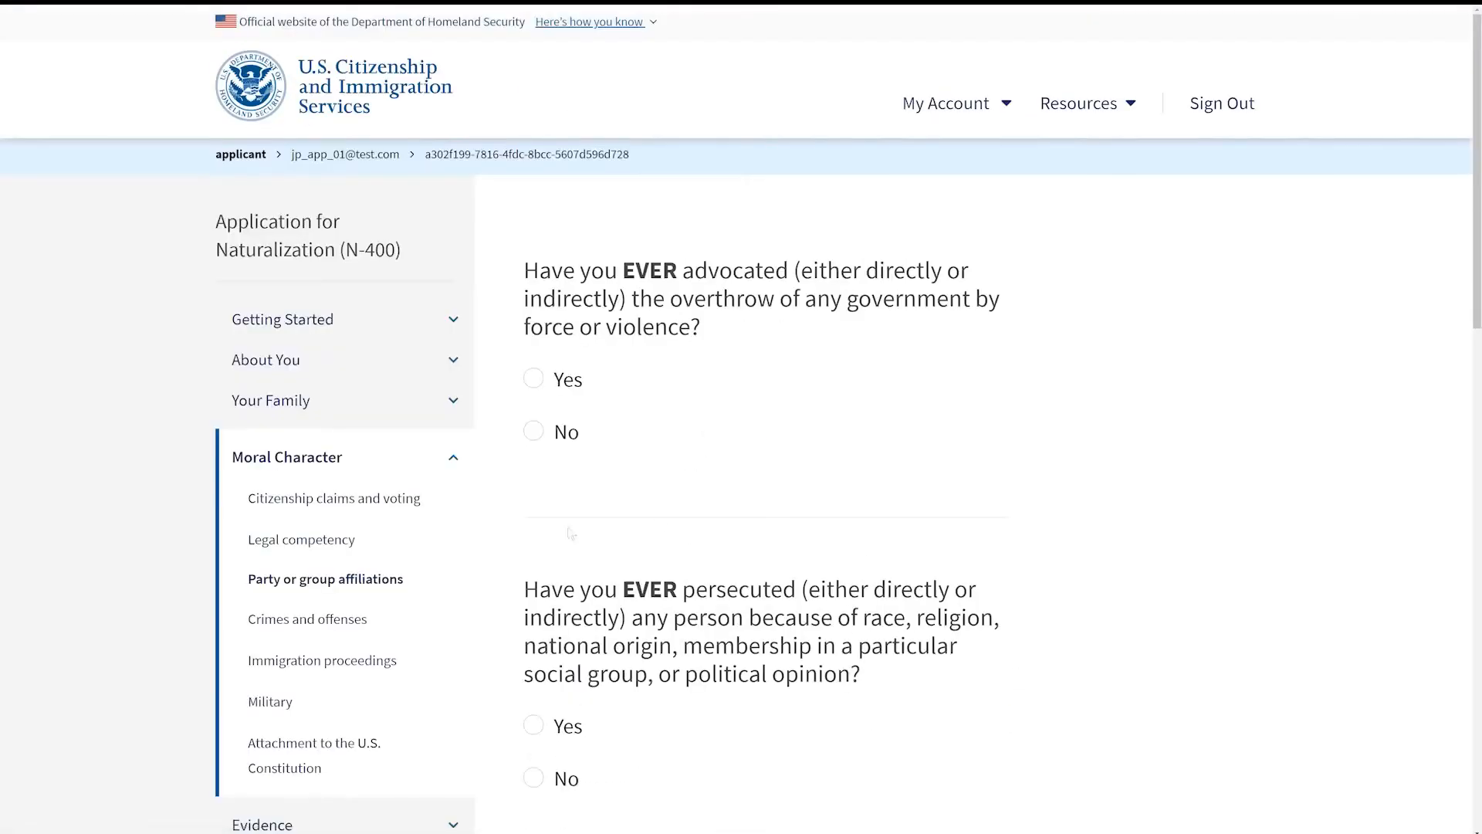
Step: Answer No to advocating government overthrow and persecuting people, then continue
left_click(533, 430)
scroll(533, 463, "down", 3)
left_click(534, 488)
left_click(935, 658)
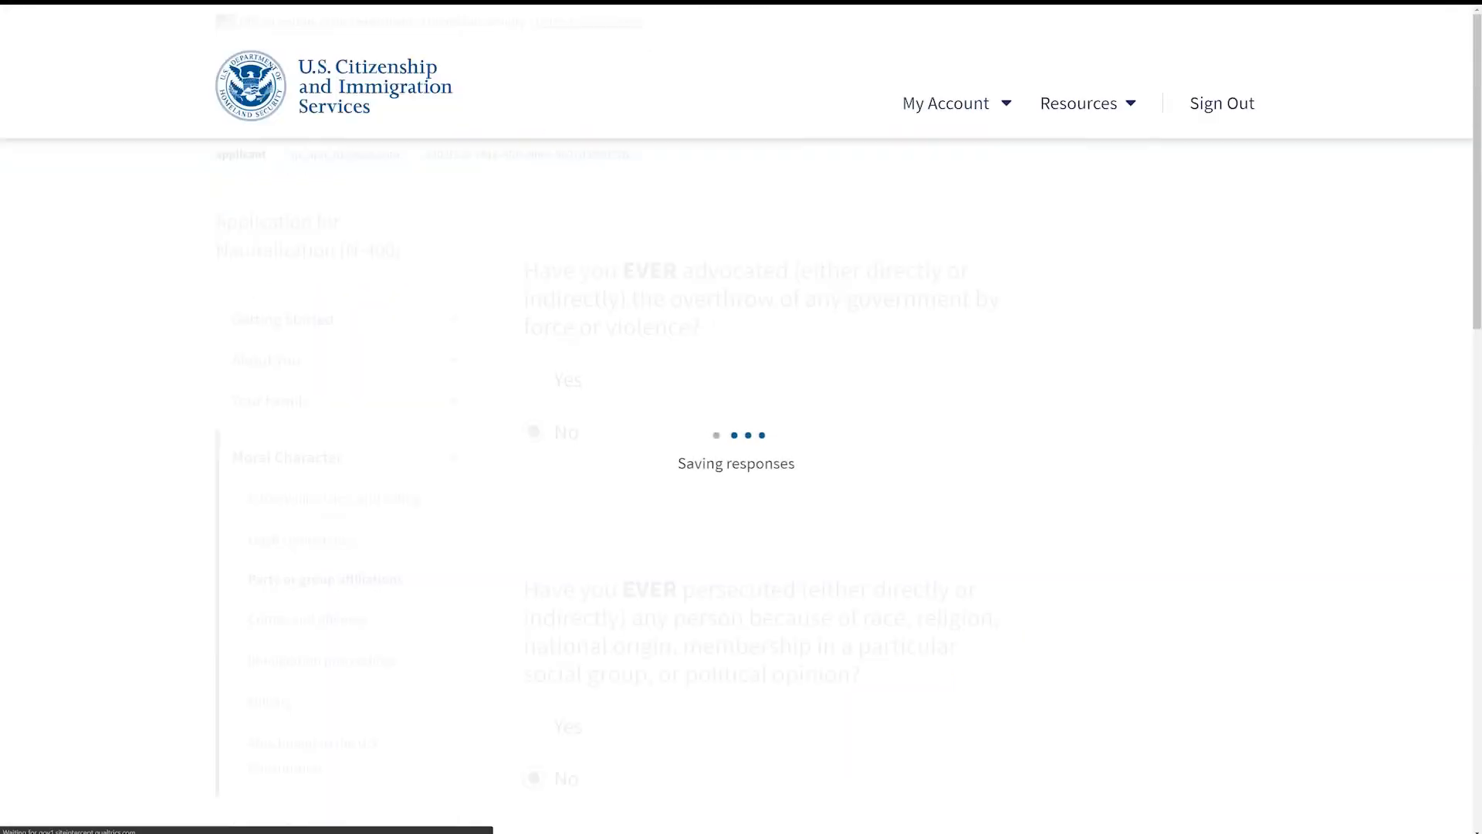
Step: Answer No to involvement in genocide, torture, killing, hurting people and forced sexual contact, then continue
left_click(534, 349)
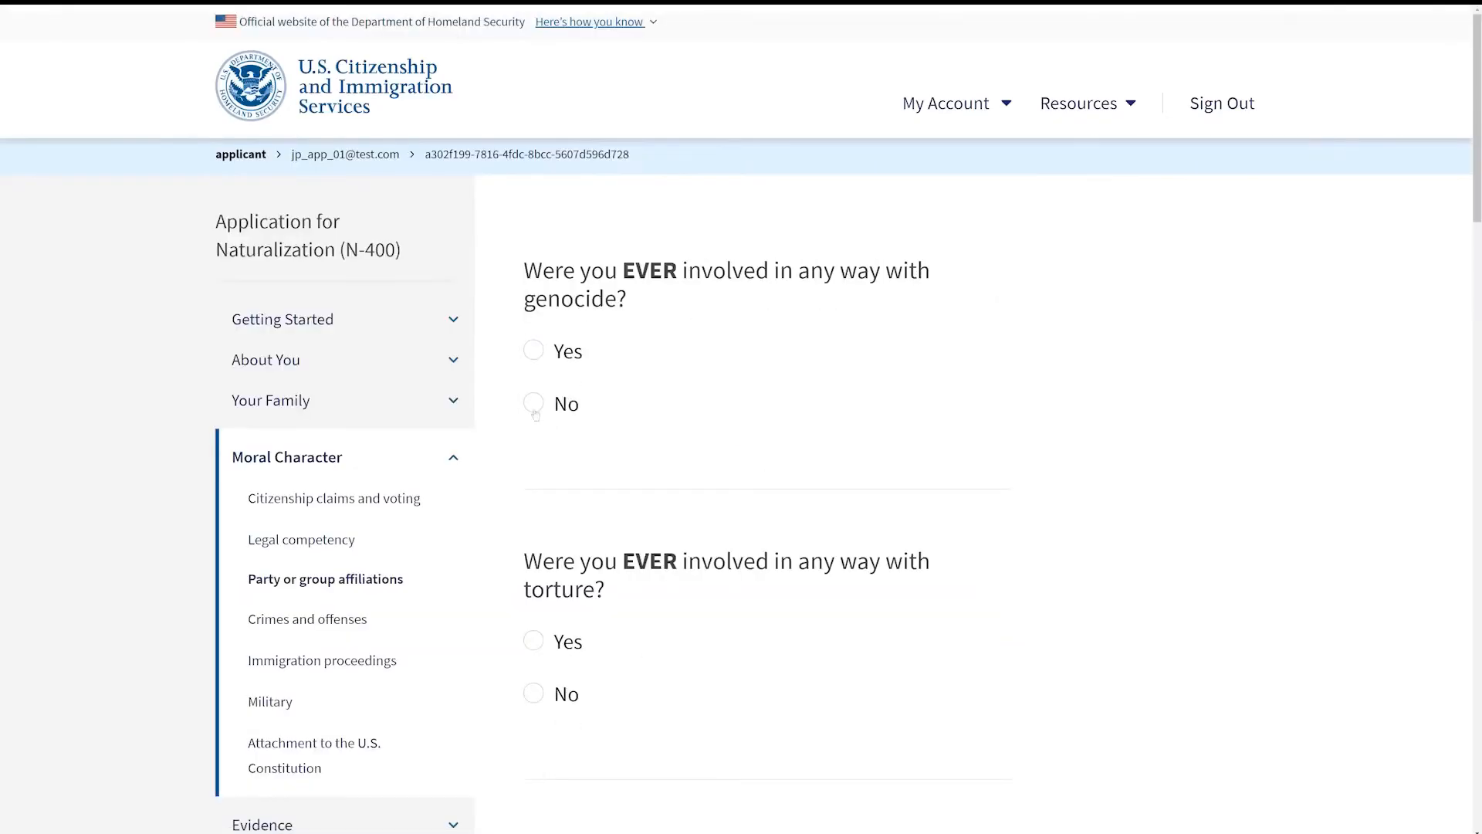
left_click(533, 402)
left_click(533, 693)
scroll(852, 693, "down", 5)
left_click(533, 578)
scroll(748, 589, "down", 3)
left_click(533, 579)
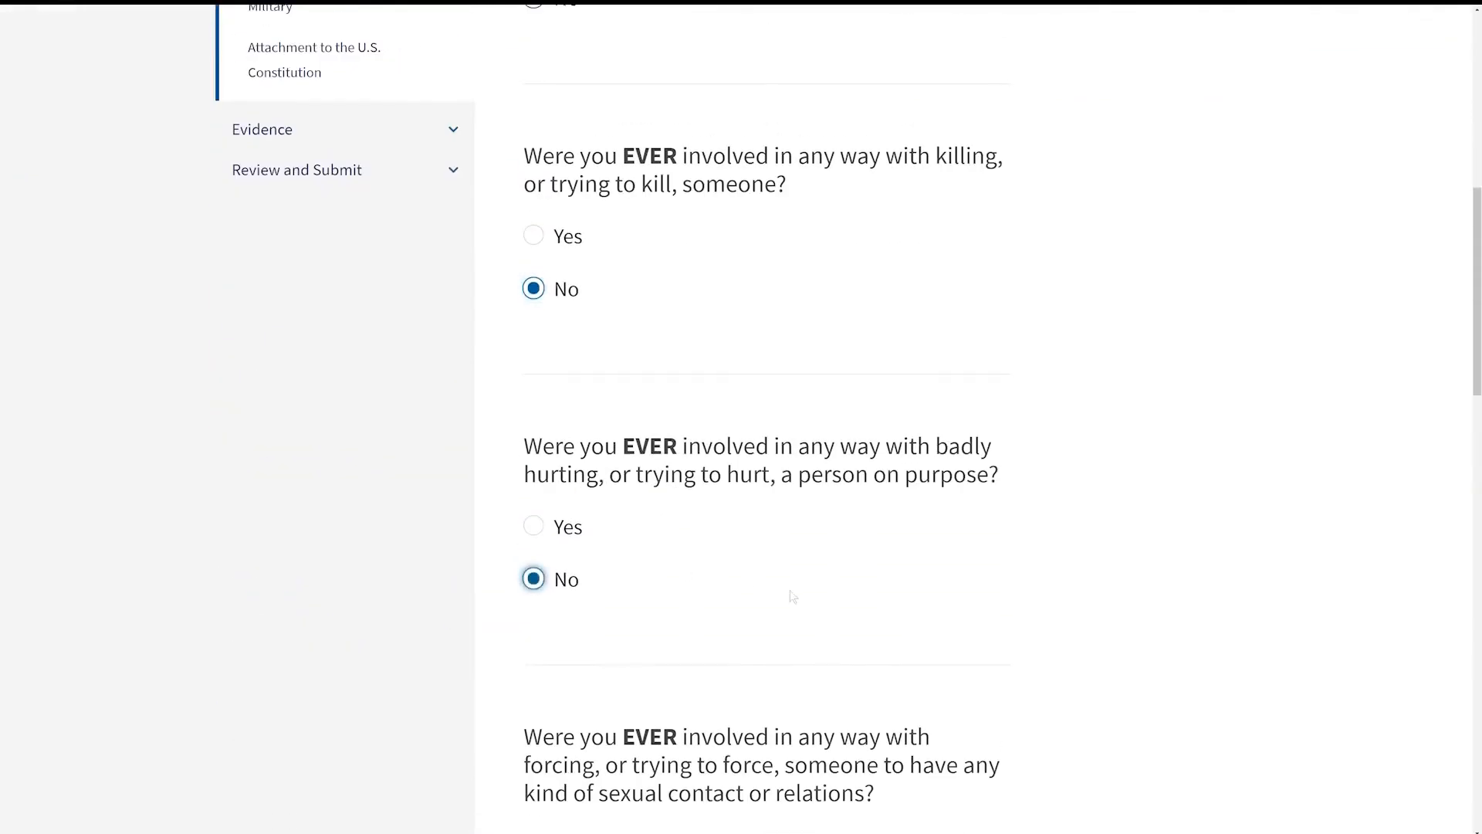
scroll(790, 595, "down", 5)
left_click(532, 609)
scroll(538, 608, "down", 5)
left_click(533, 493)
left_click(933, 661)
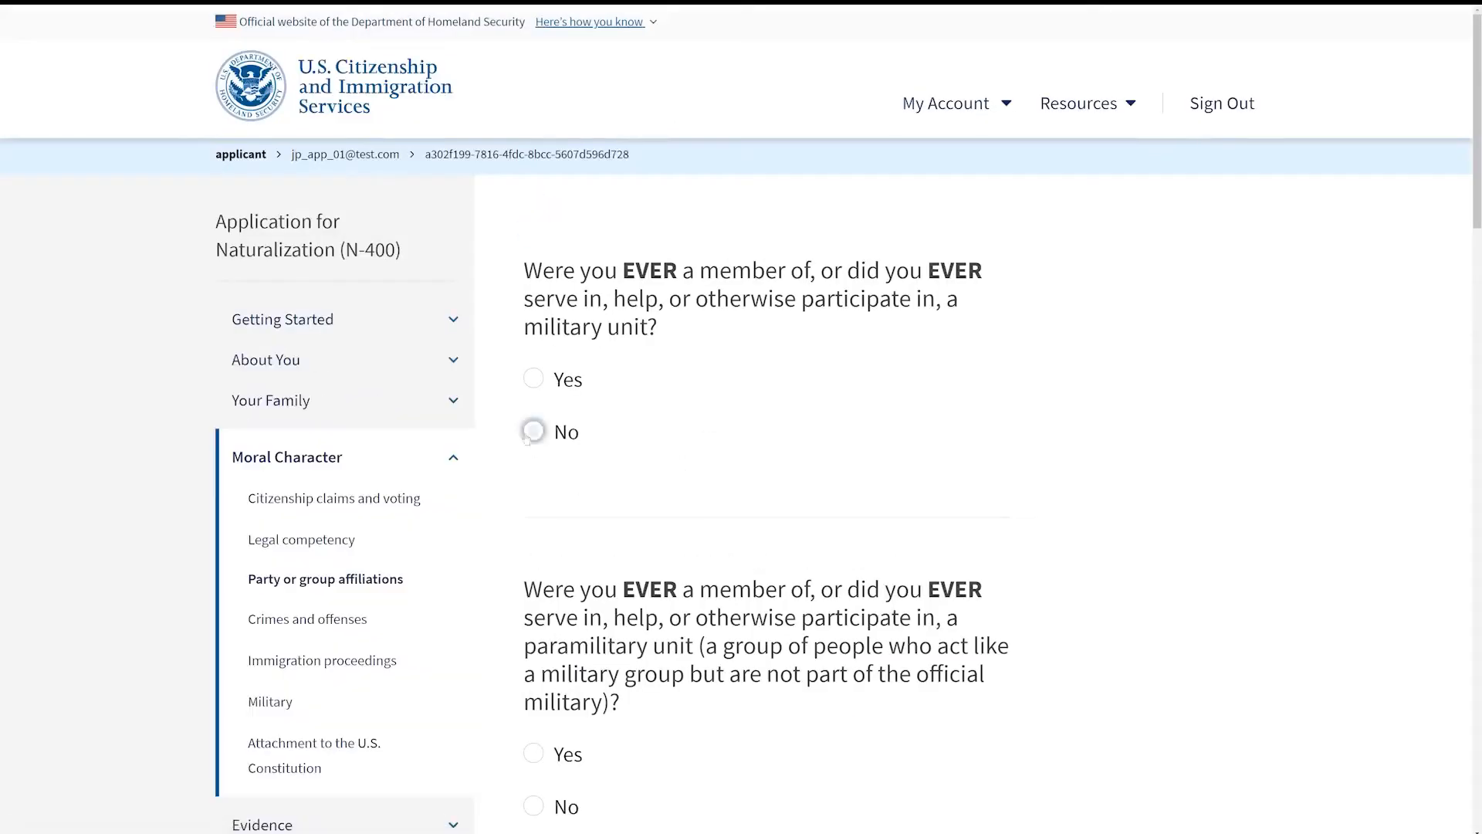
Step: Answer No to participation in military, paramilitary, police, self-defense and vigilante units, then continue
left_click(533, 430)
scroll(511, 648, "down", 3)
left_click(532, 574)
scroll(532, 574, "down", 4)
left_click(532, 602)
scroll(794, 599, "down", 3)
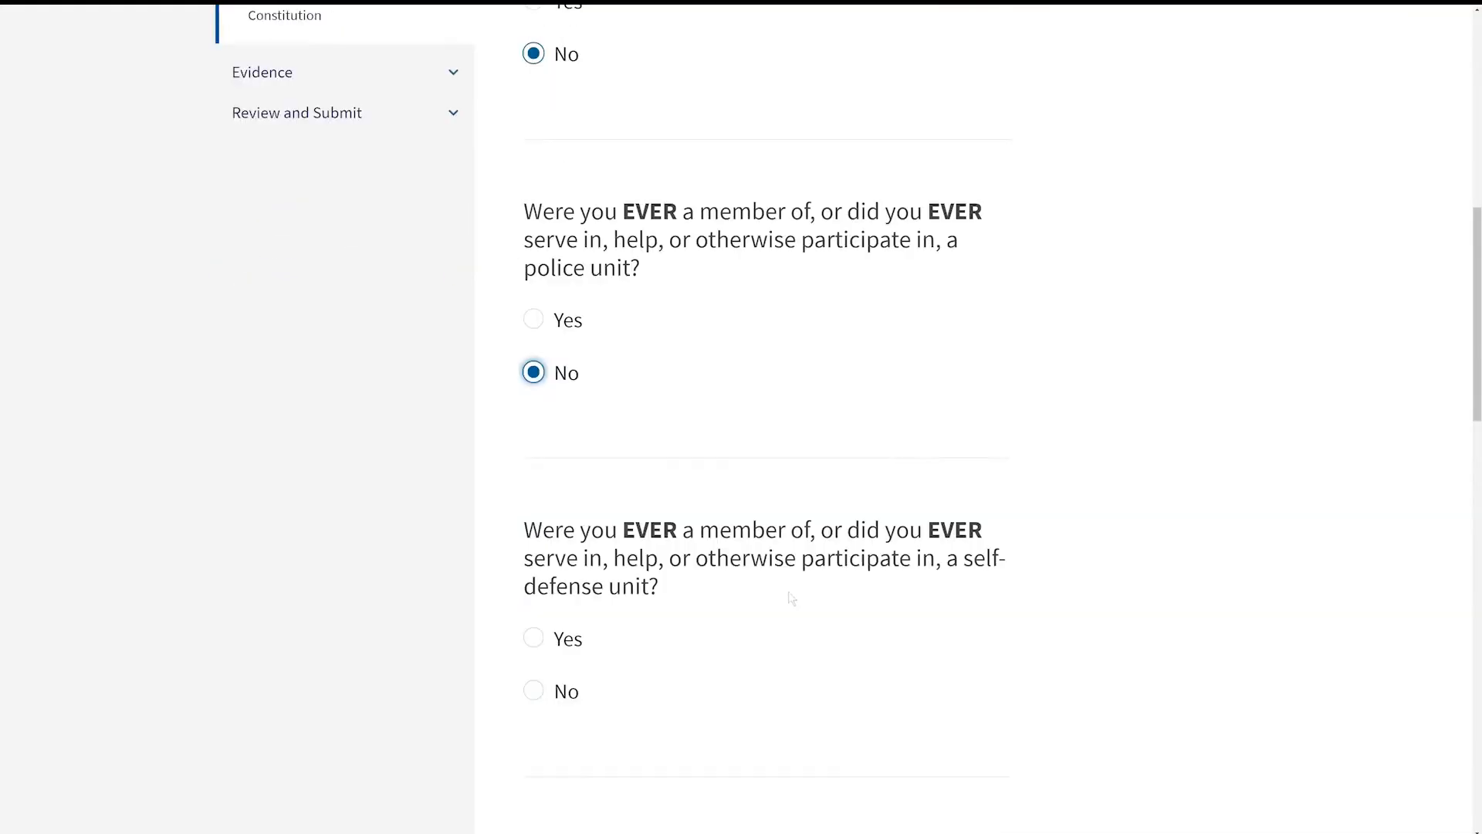
left_click(533, 690)
scroll(882, 671, "down", 4)
left_click(533, 747)
scroll(903, 721, "down", 5)
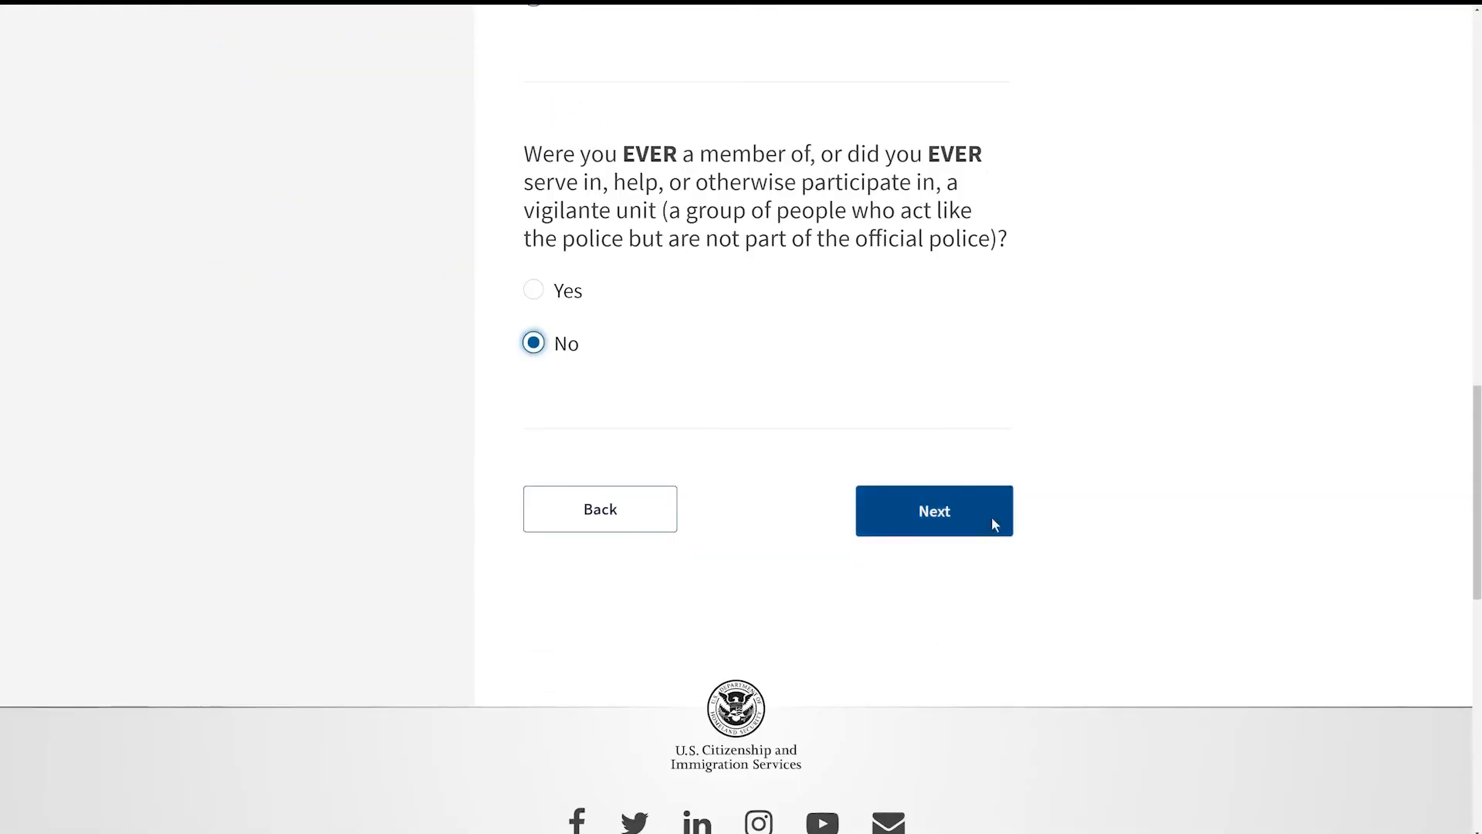
left_click(991, 517)
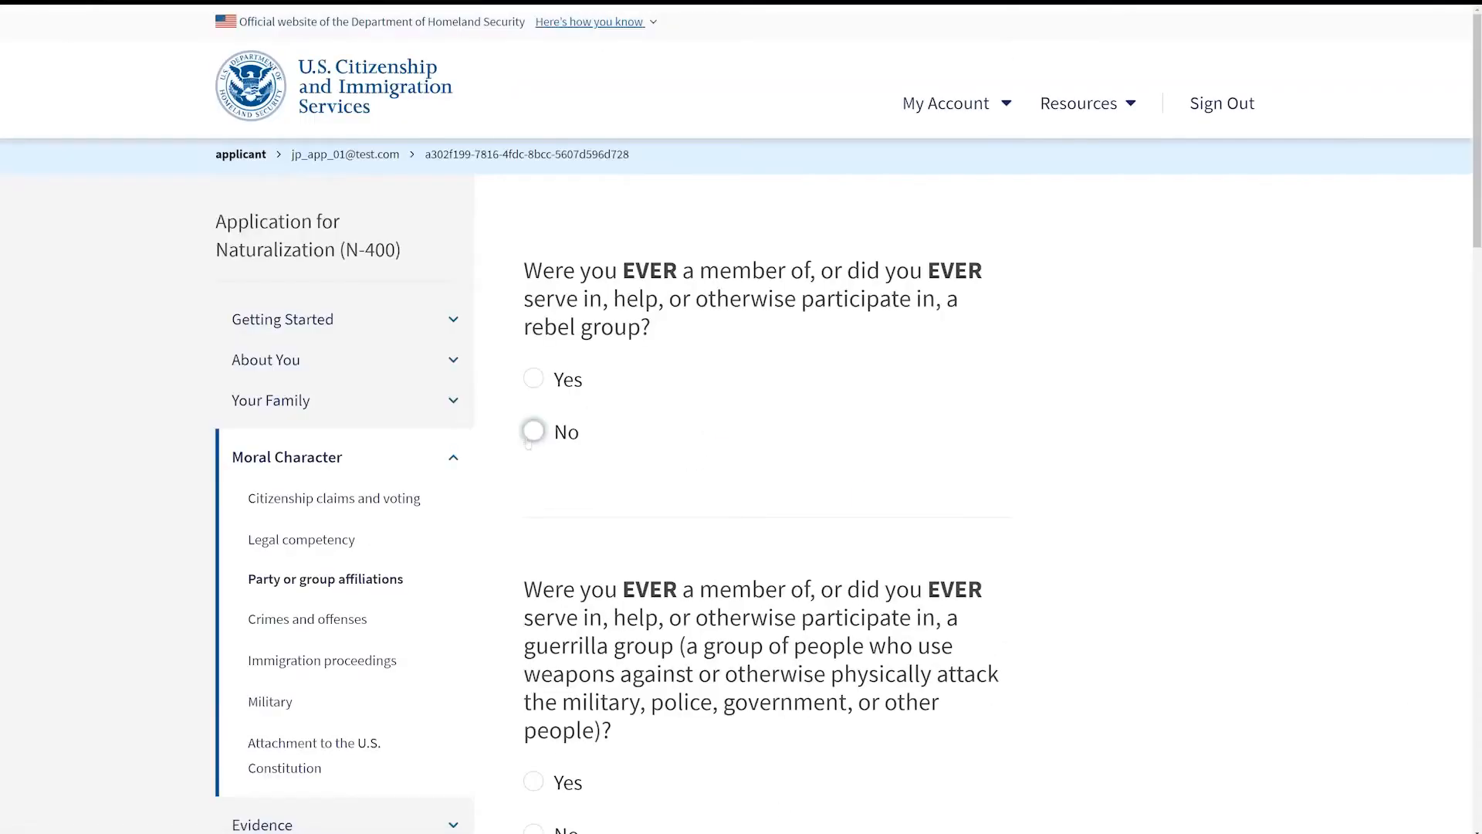
Step: Answer No to participation in rebel, guerrilla, militia and insurgent groups, then continue
left_click(533, 430)
scroll(532, 431, "down", 3)
left_click(532, 602)
scroll(711, 618, "down", 4)
left_click(533, 602)
scroll(781, 595, "down", 3)
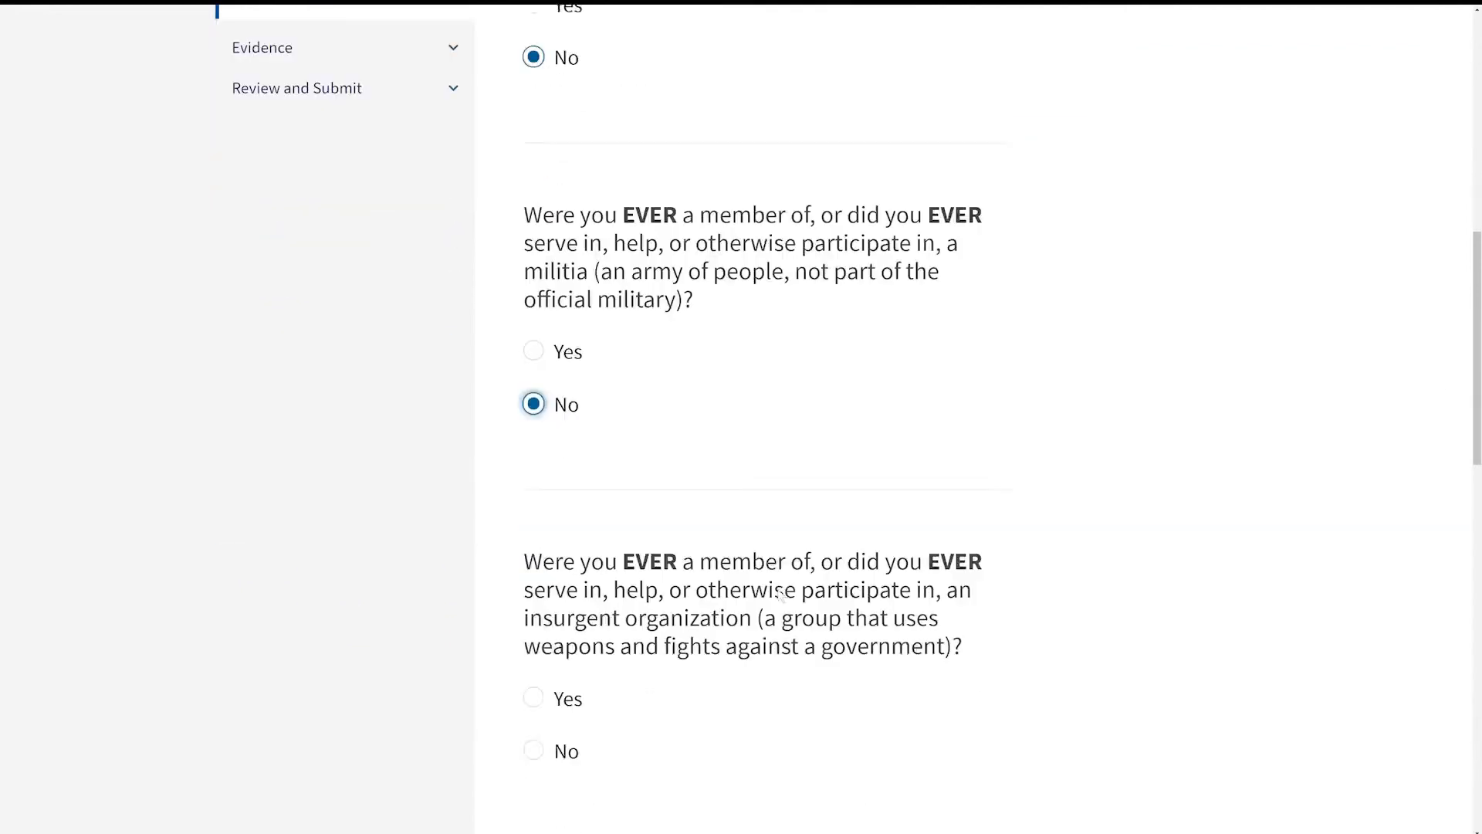
scroll(781, 594, "down", 3)
left_click(533, 483)
left_click(986, 663)
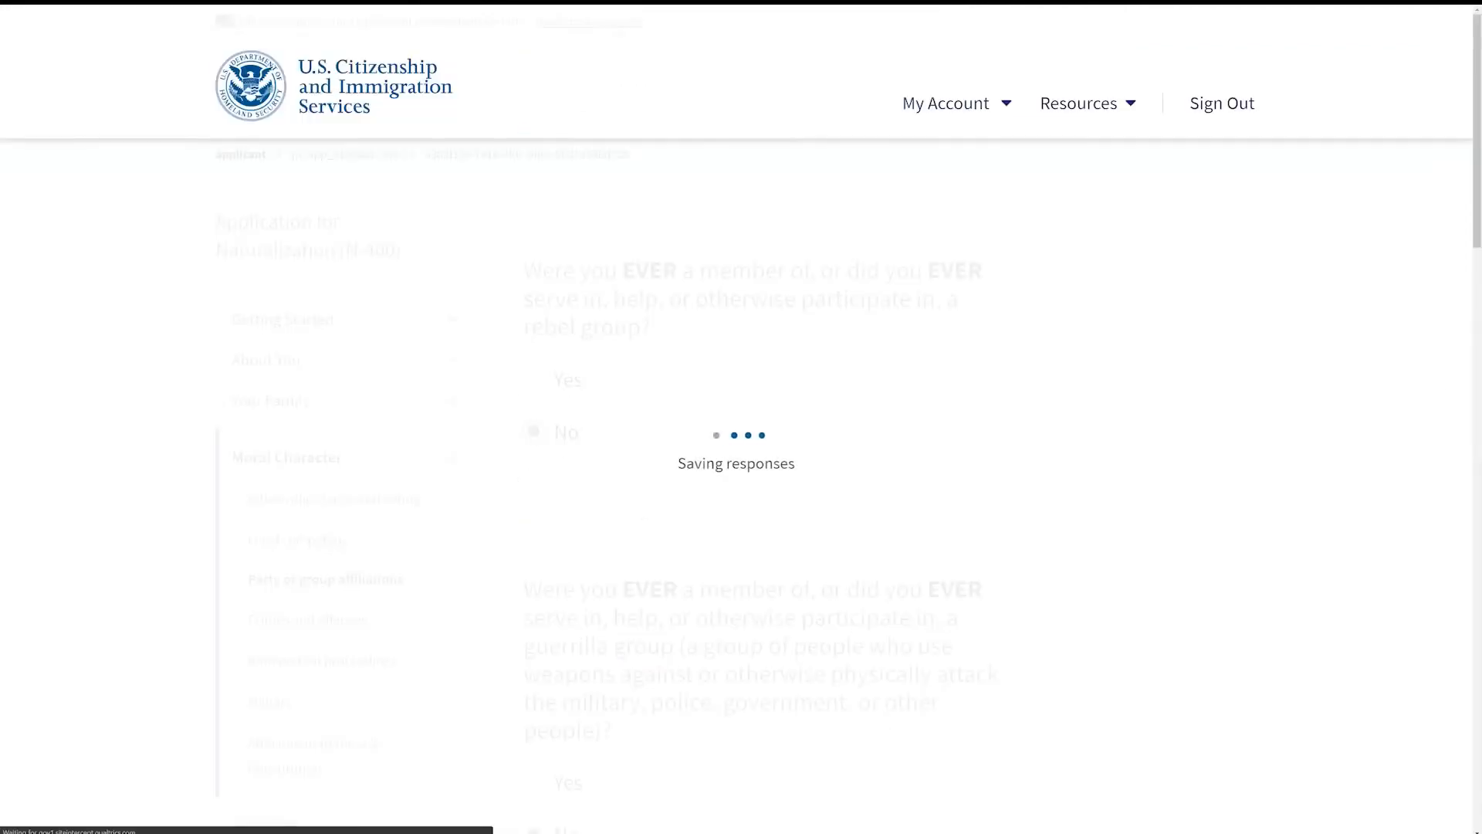
Step: Answer No to serving in a prison, prison camp, detention facility, labor camp or other forced-stay place, then continue
left_click(533, 432)
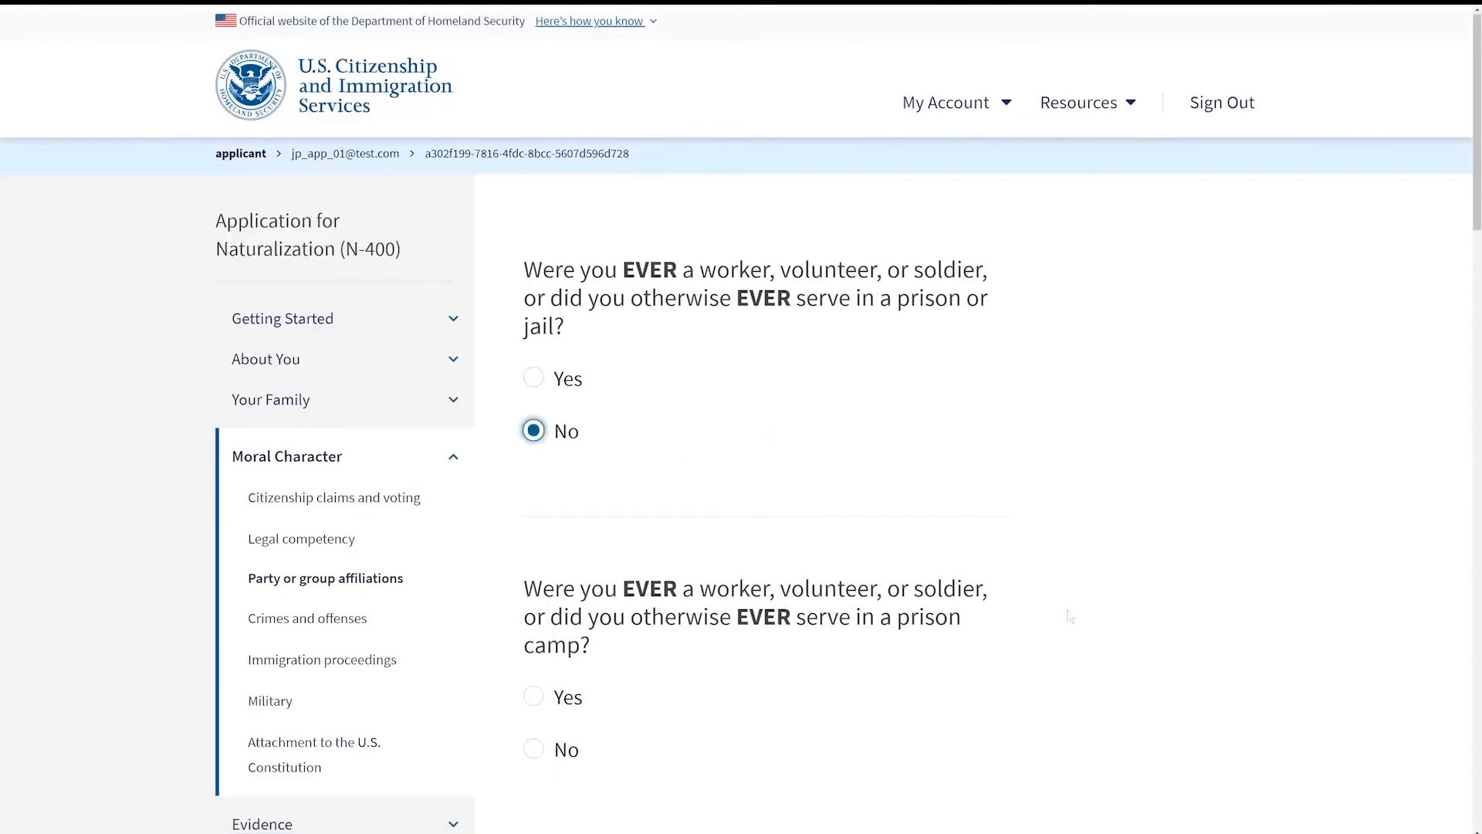
scroll(582, 440, "down", 5)
left_click(533, 401)
scroll(655, 629, "down", 3)
left_click(533, 518)
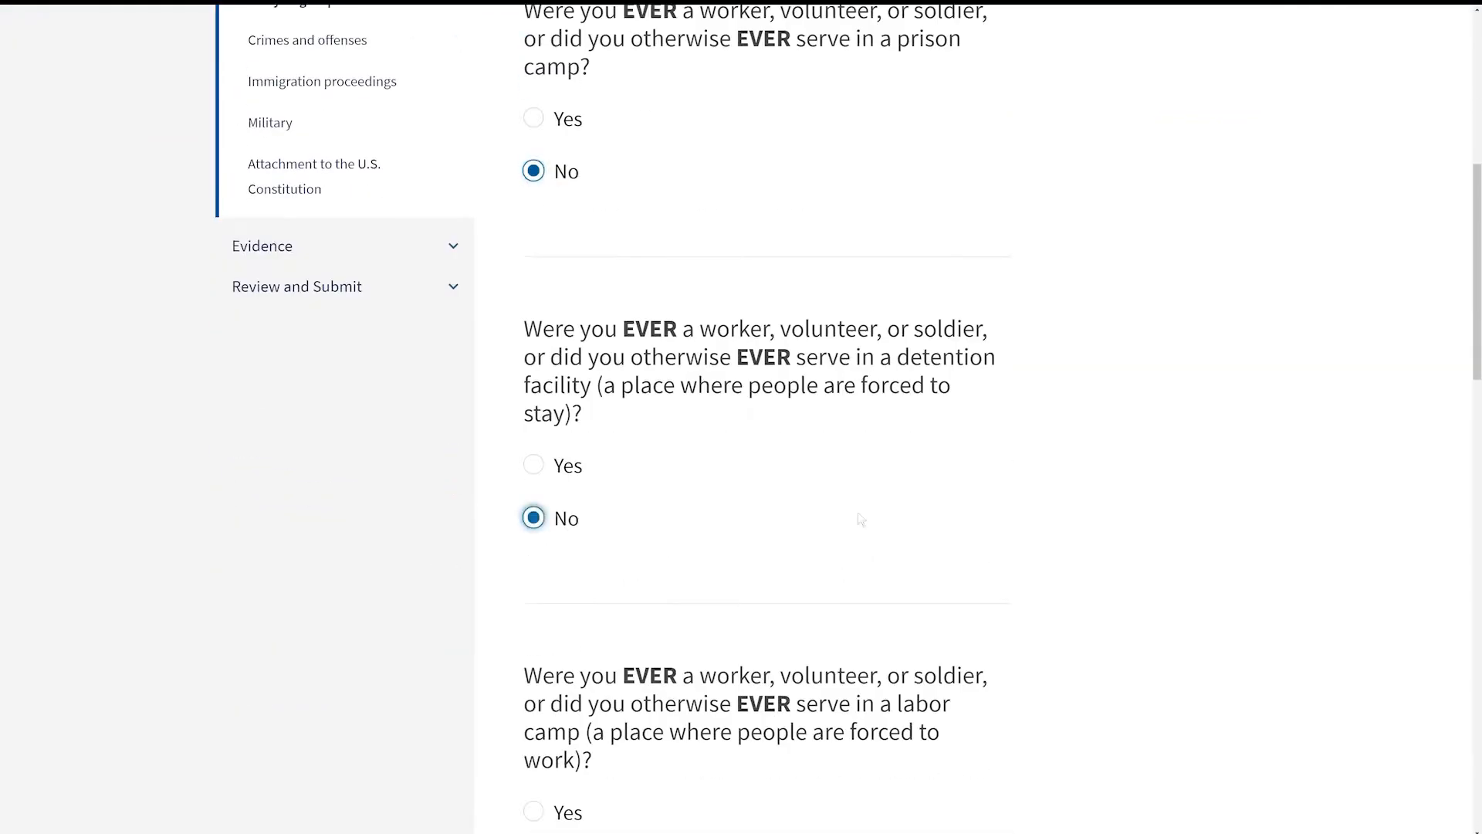
scroll(963, 553, "down", 4)
left_click(533, 517)
scroll(1252, 539, "down", 4)
left_click(569, 514)
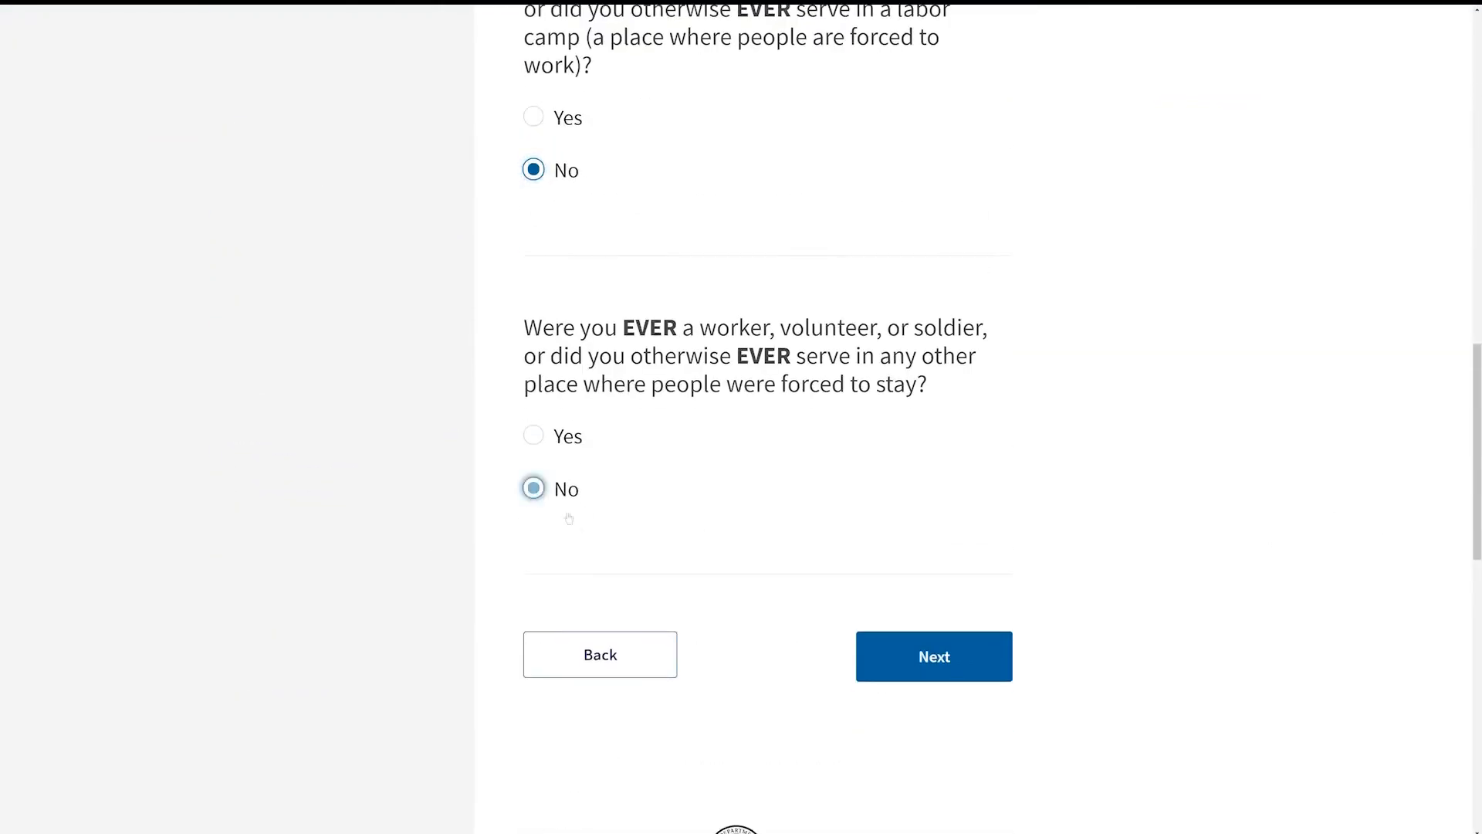
left_click(978, 660)
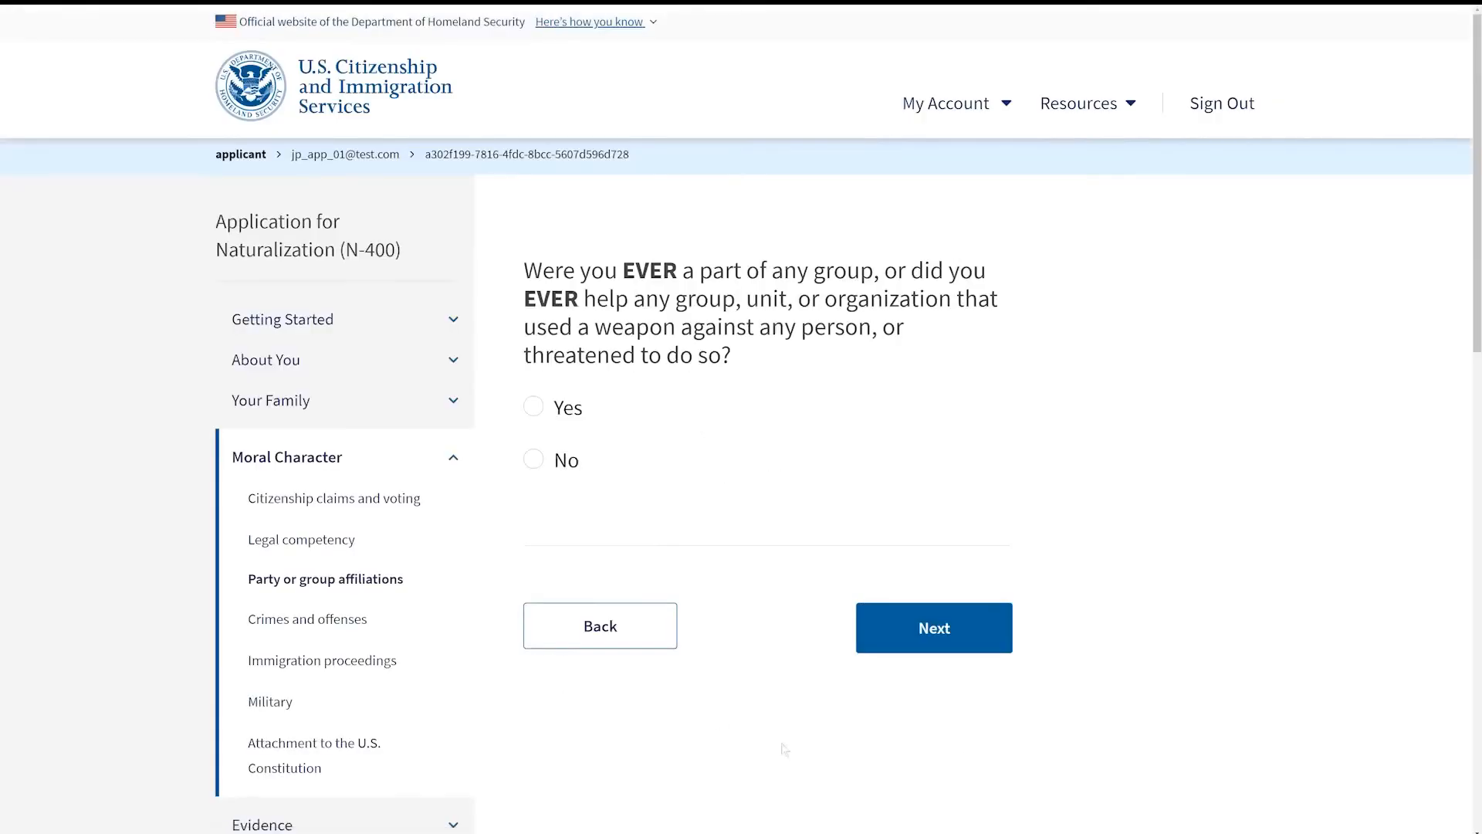
Step: Answer No to helping armed groups and to selling or providing weapons, continuing past both pages
left_click(535, 460)
left_click(963, 654)
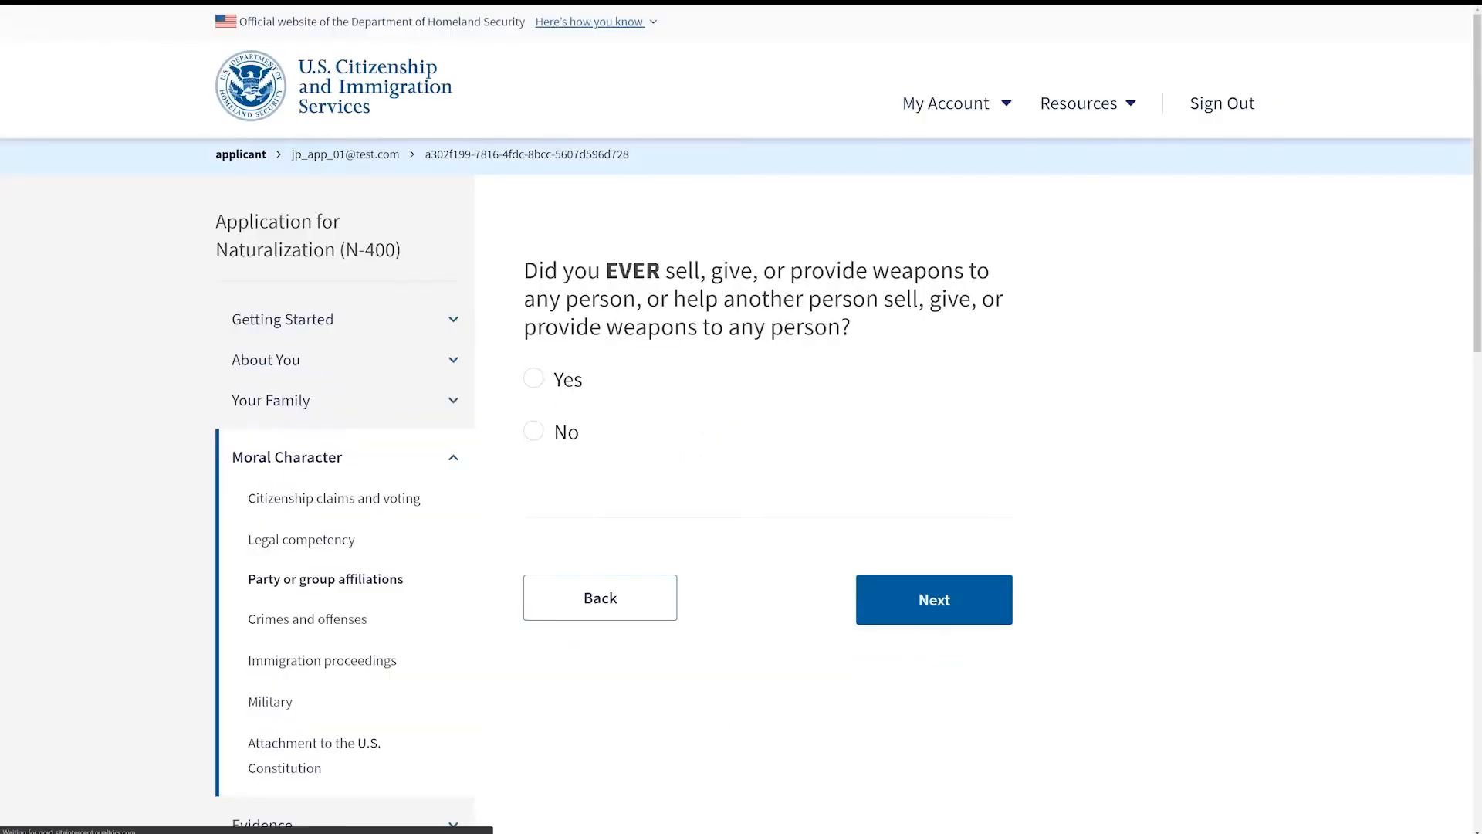
left_click(533, 431)
left_click(934, 599)
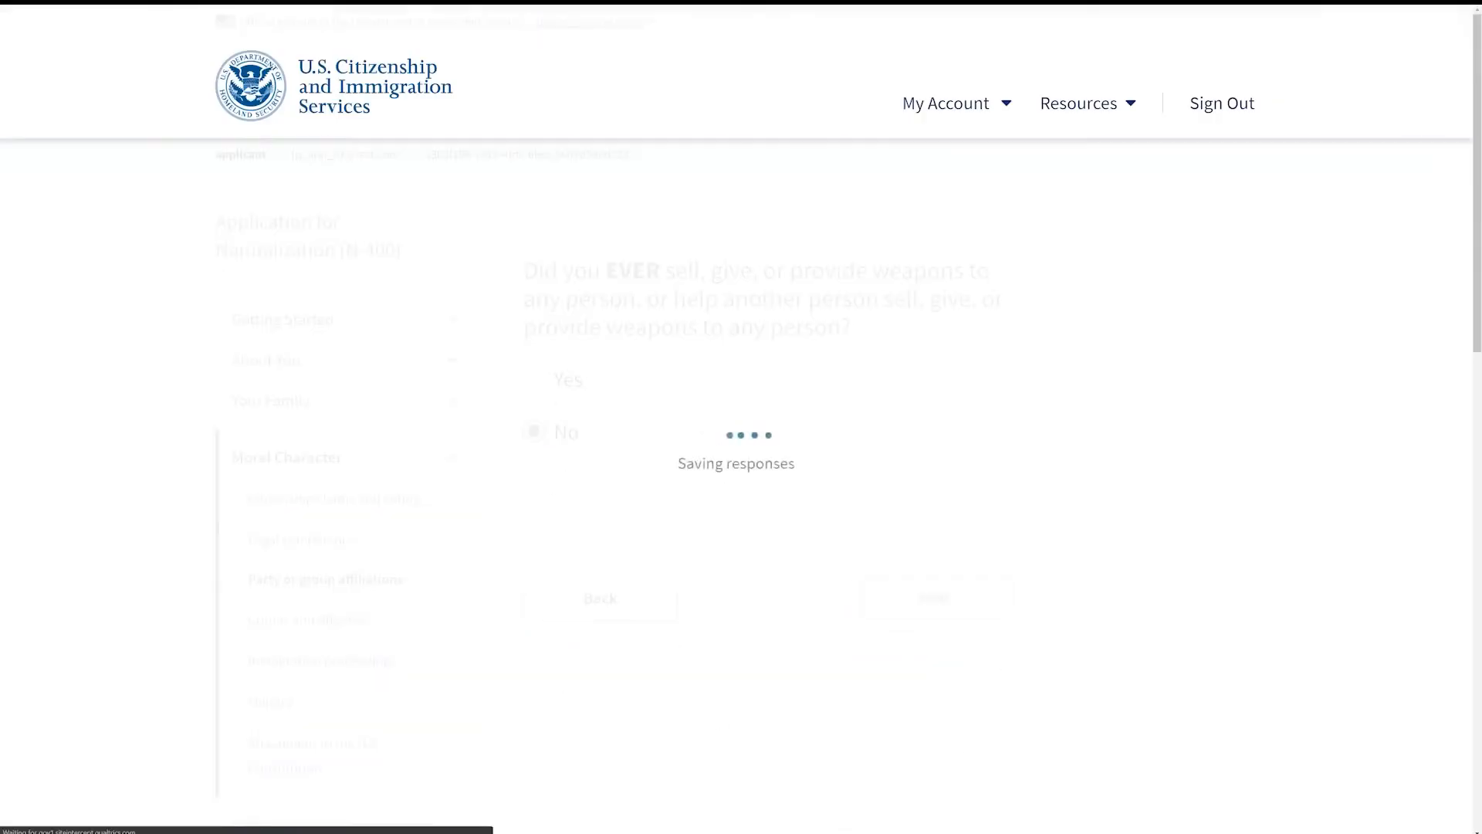
Step: Answer No to weapons training and to recruiting or using persons under 15, then continue
left_click(534, 460)
scroll(534, 460, "down", 3)
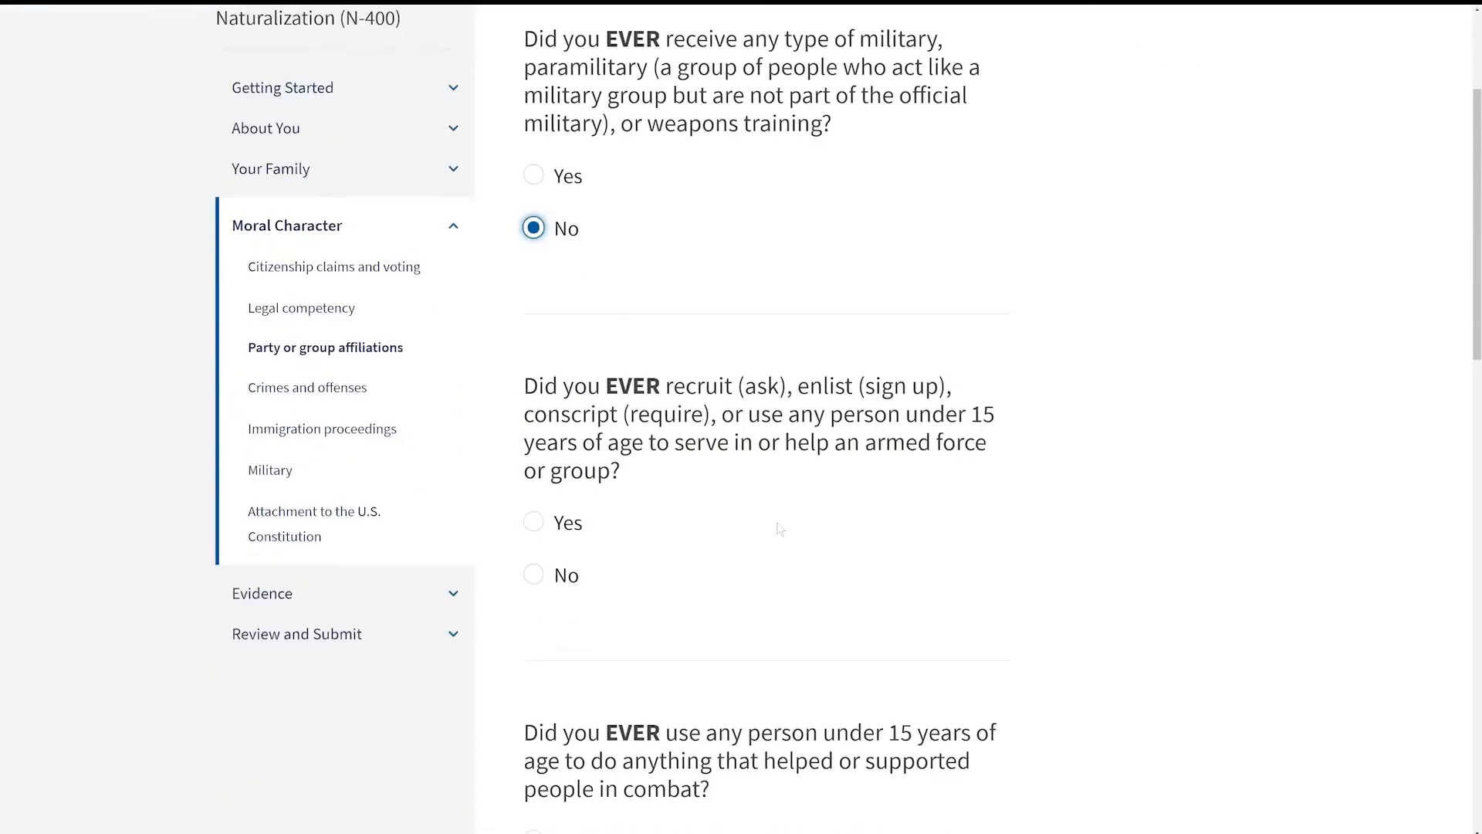
left_click(534, 575)
scroll(533, 587, "down", 4)
left_click(534, 603)
left_click(911, 787)
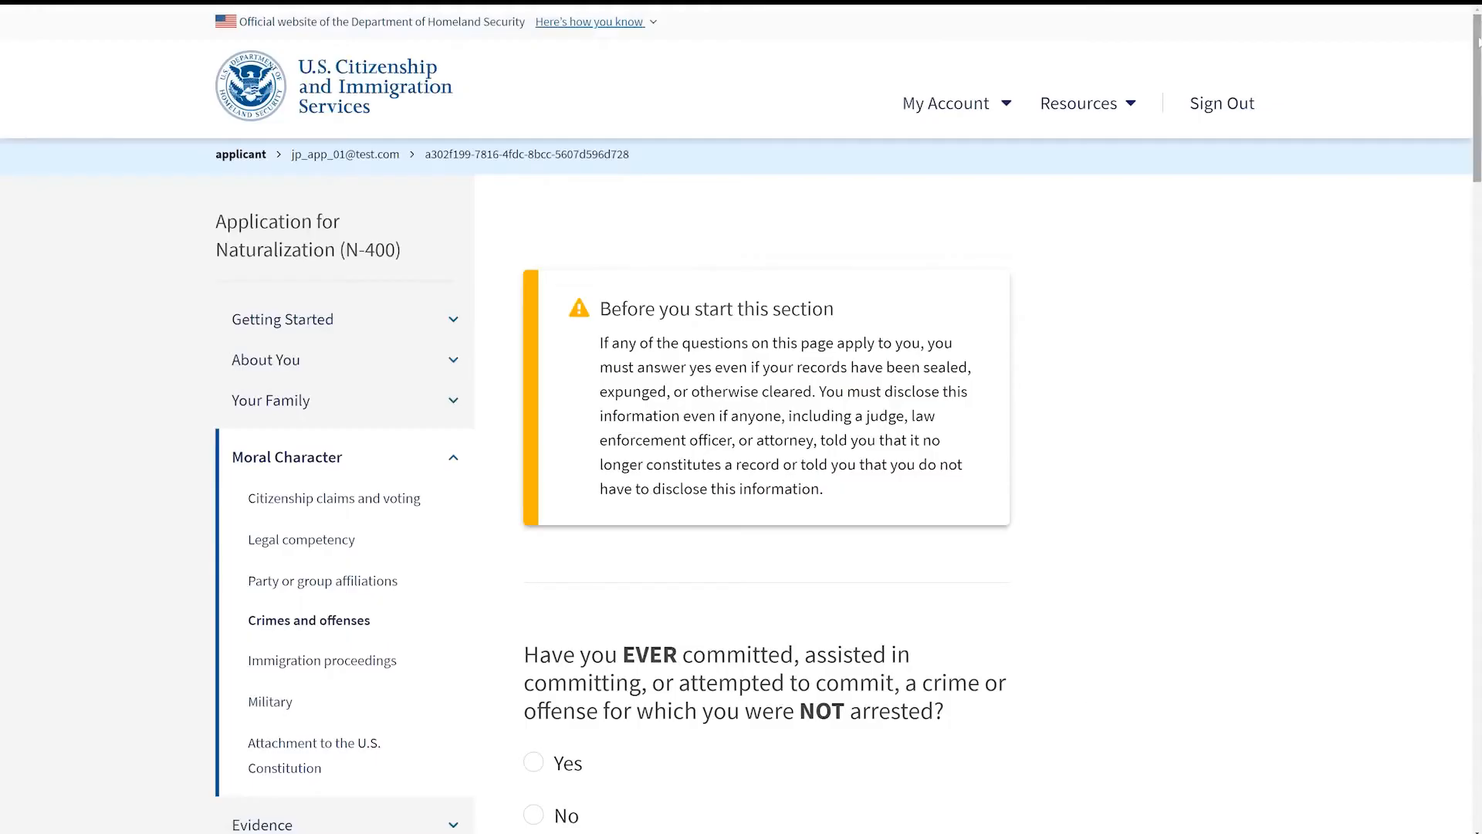
Step: Answer No to every question on the crimes and offenses page, then continue
scroll(850, 407, "down", 5)
left_click(872, 338)
left_click(982, 695)
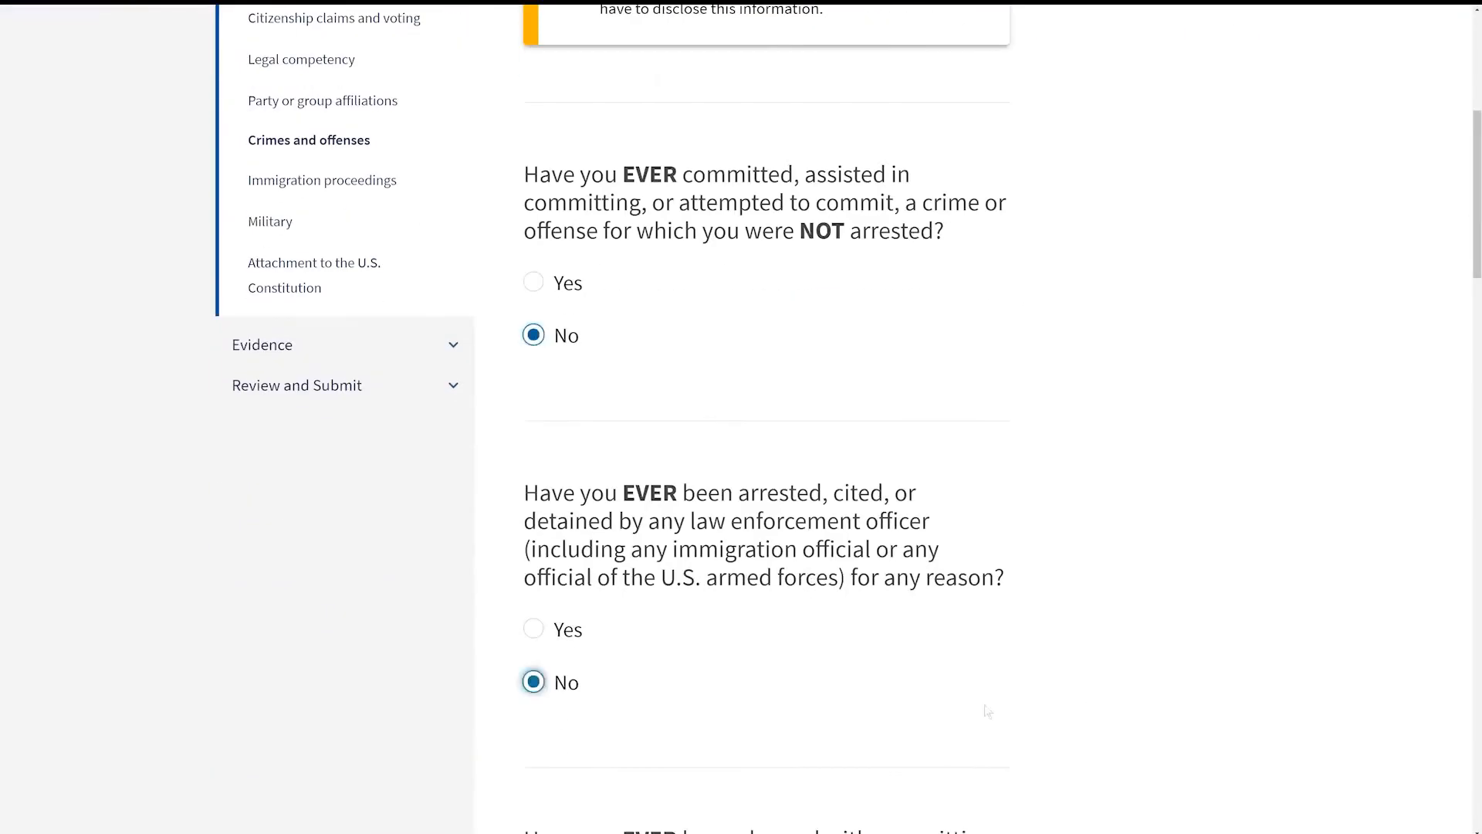
scroll(982, 702, "down", 3)
left_click(981, 764)
scroll(980, 756, "down", 4)
left_click(979, 711)
scroll(978, 706, "down", 5)
left_click(977, 647)
scroll(976, 647, "down", 4)
left_click(681, 607)
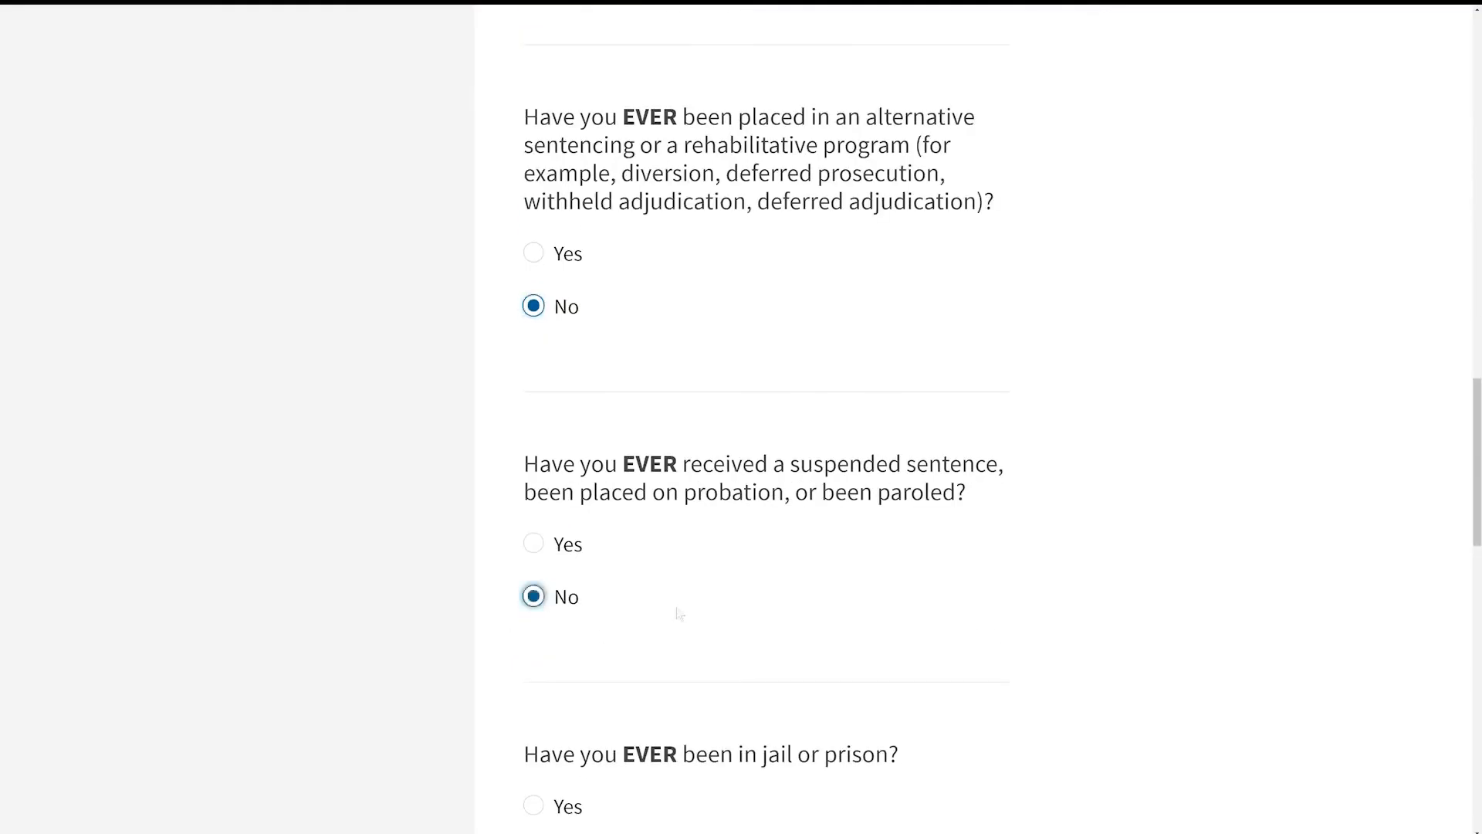
scroll(681, 611, "down", 3)
left_click(764, 624)
Step: Answer No to habitual drunkenness, prostitution, controlled substances, bigamy and marrying for an immigration benefit
scroll(770, 622, "down", 1)
left_click(1004, 697)
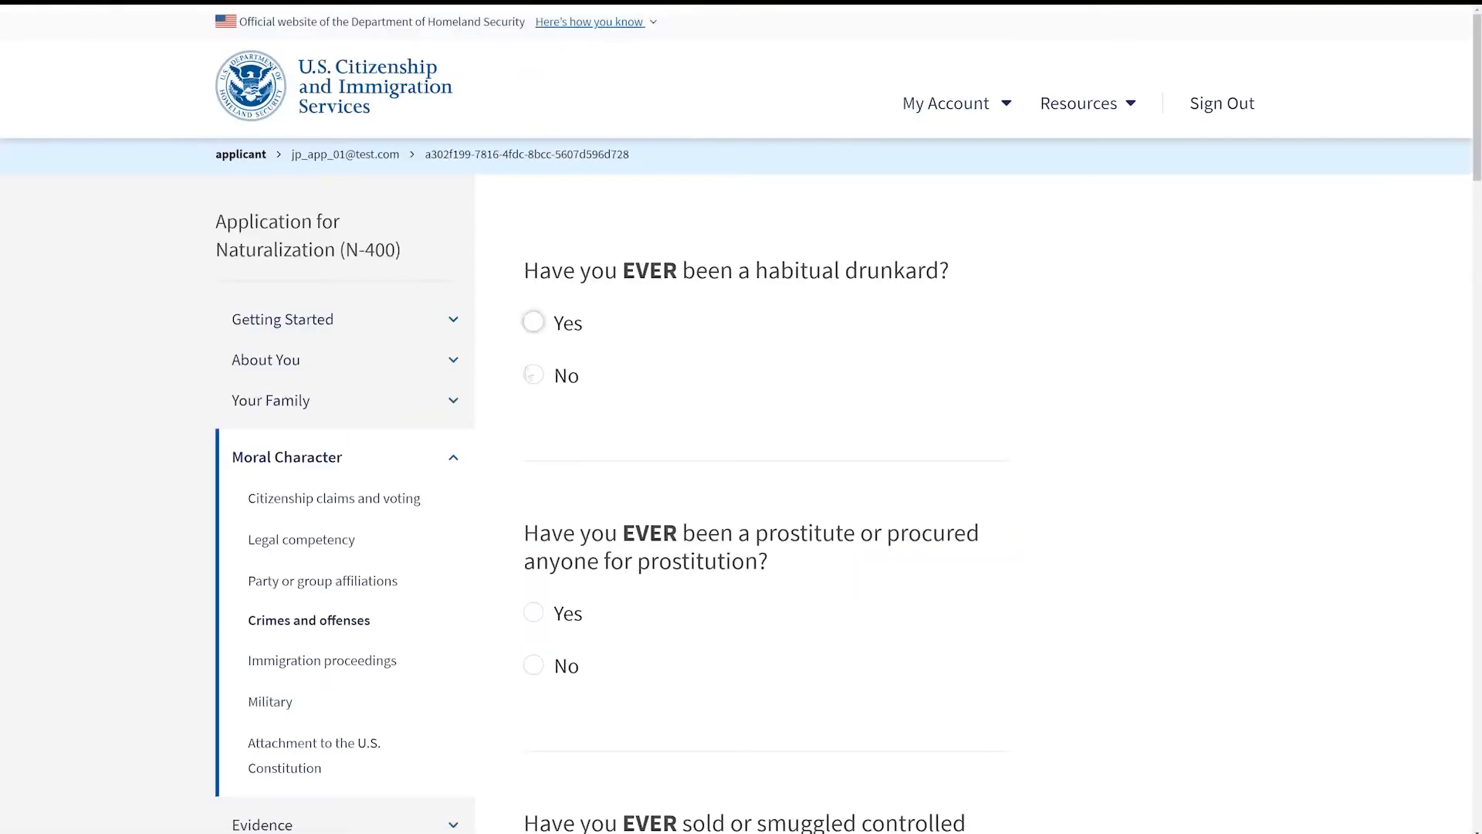
left_click(533, 374)
left_click(533, 665)
scroll(533, 666, "down", 3)
left_click(532, 722)
scroll(653, 720, "down", 5)
left_click(533, 665)
Step: Answer No to the remaining moral character questions, including illegal gambling, failing to support dependents and benefit misrepresentation, then continue
scroll(960, 673, "down", 4)
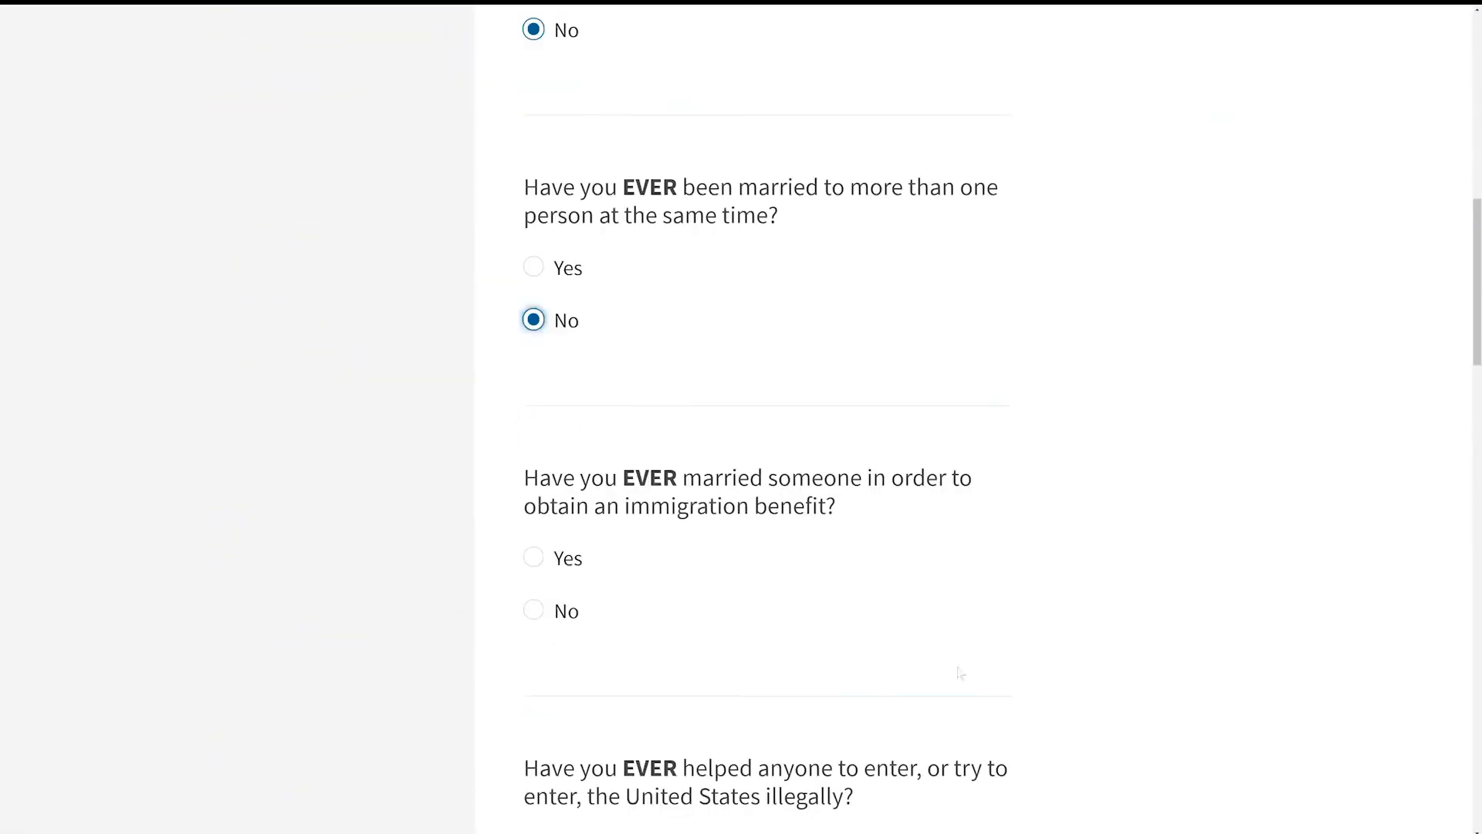
left_click(957, 610)
scroll(1003, 595, "down", 5)
left_click(932, 489)
scroll(1004, 494, "down", 4)
left_click(1034, 498)
scroll(1004, 498, "down", 5)
left_click(833, 440)
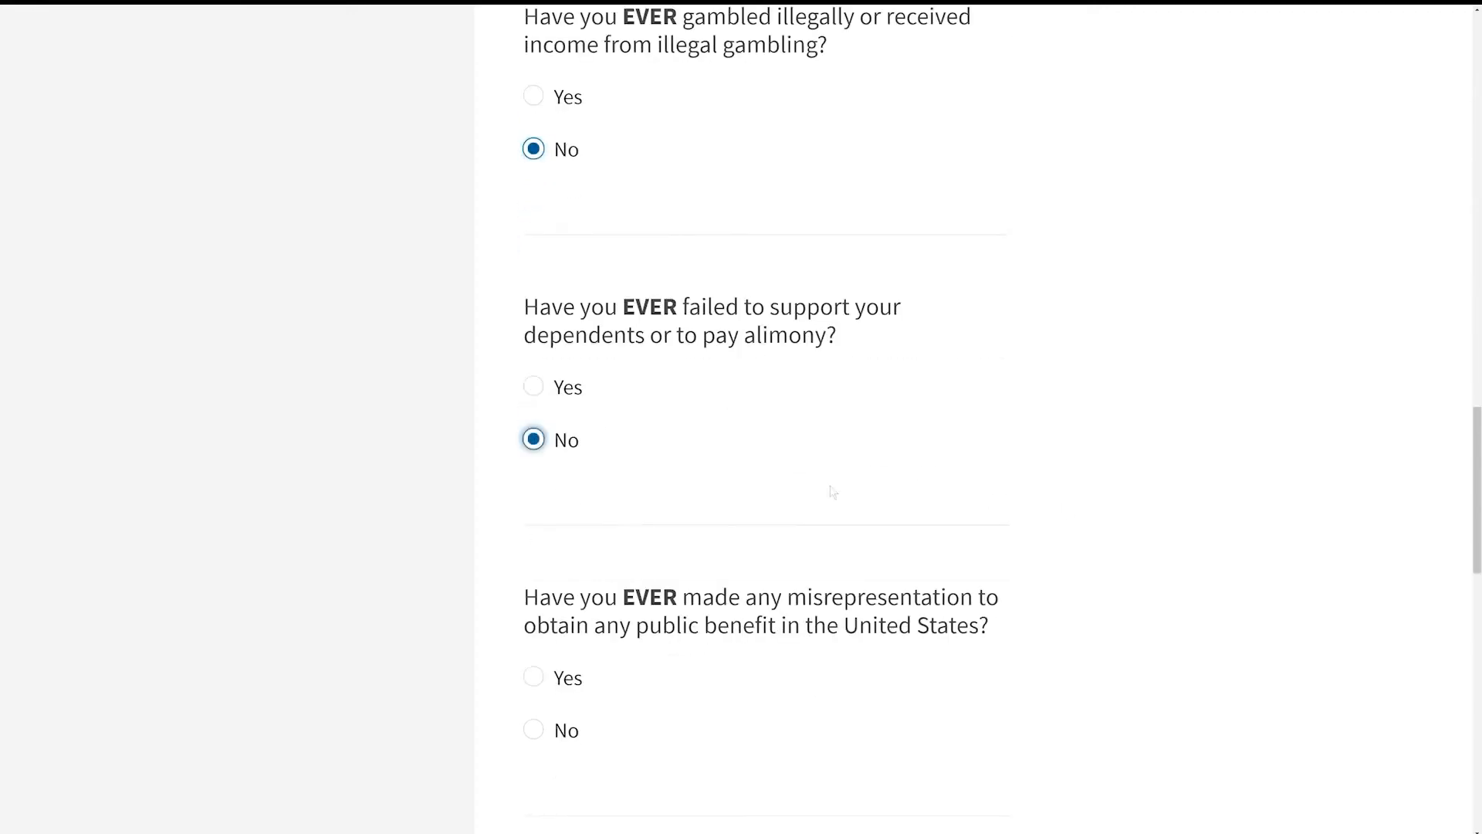
scroll(833, 492, "down", 4)
left_click(533, 438)
left_click(976, 616)
Step: Answer No to giving false information and lying to U.S. Government officials, then continue
left_click(533, 430)
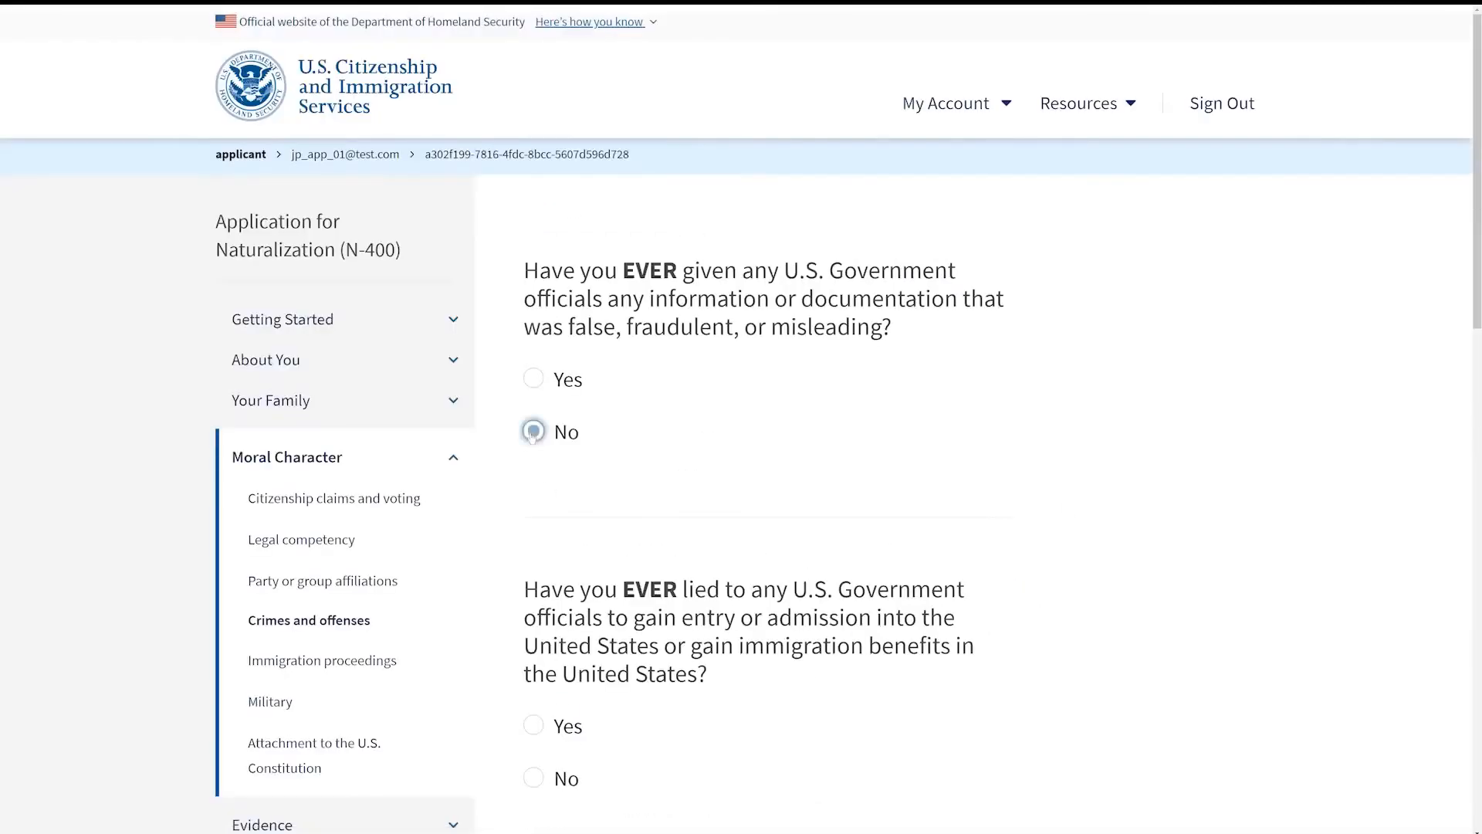
Step: Answer No to all immigration proceedings questions on removal, exclusion and deportation, continuing past both pages
scroll(533, 432, "down", 3)
left_click(533, 546)
left_click(1005, 709)
left_click(533, 403)
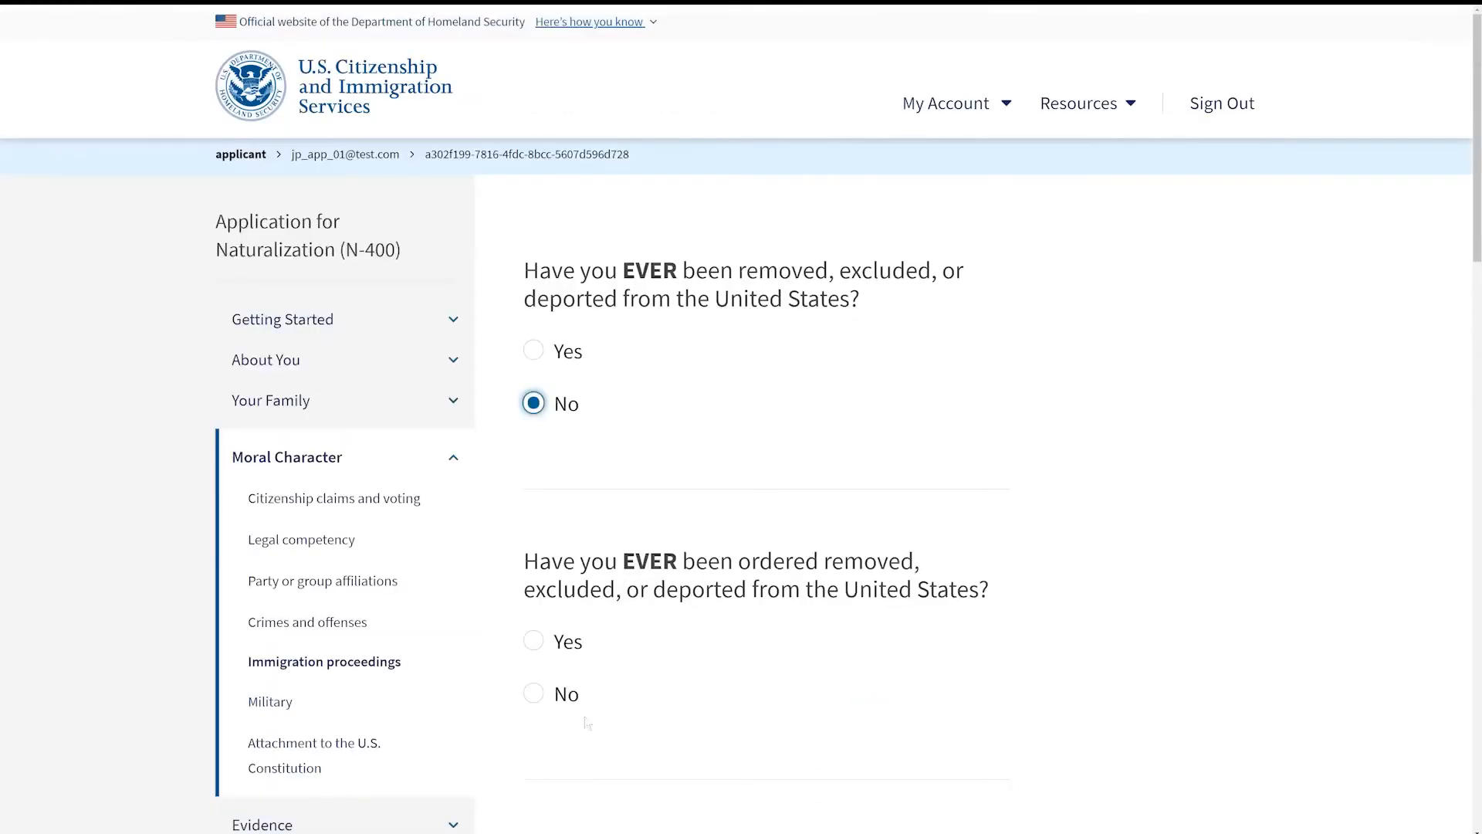
left_click(533, 694)
scroll(586, 693, "down", 5)
left_click(533, 663)
scroll(556, 617, "down", 5)
left_click(533, 547)
left_click(933, 715)
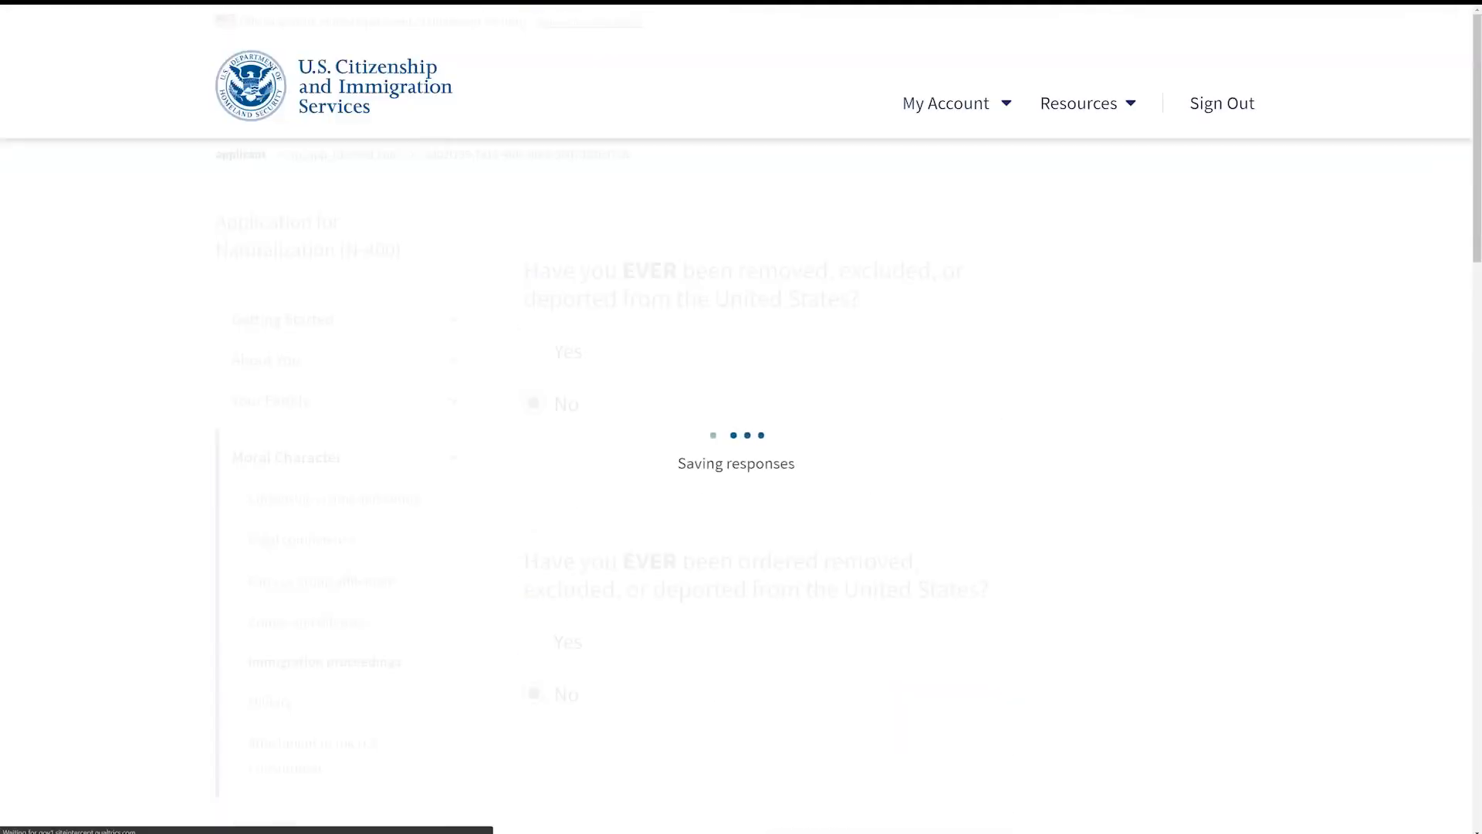
left_click(533, 460)
Step: Answer No to draft avoidance, military service exemption and the other military questions, then continue
scroll(533, 463, "down", 4)
left_click(533, 486)
left_click(933, 655)
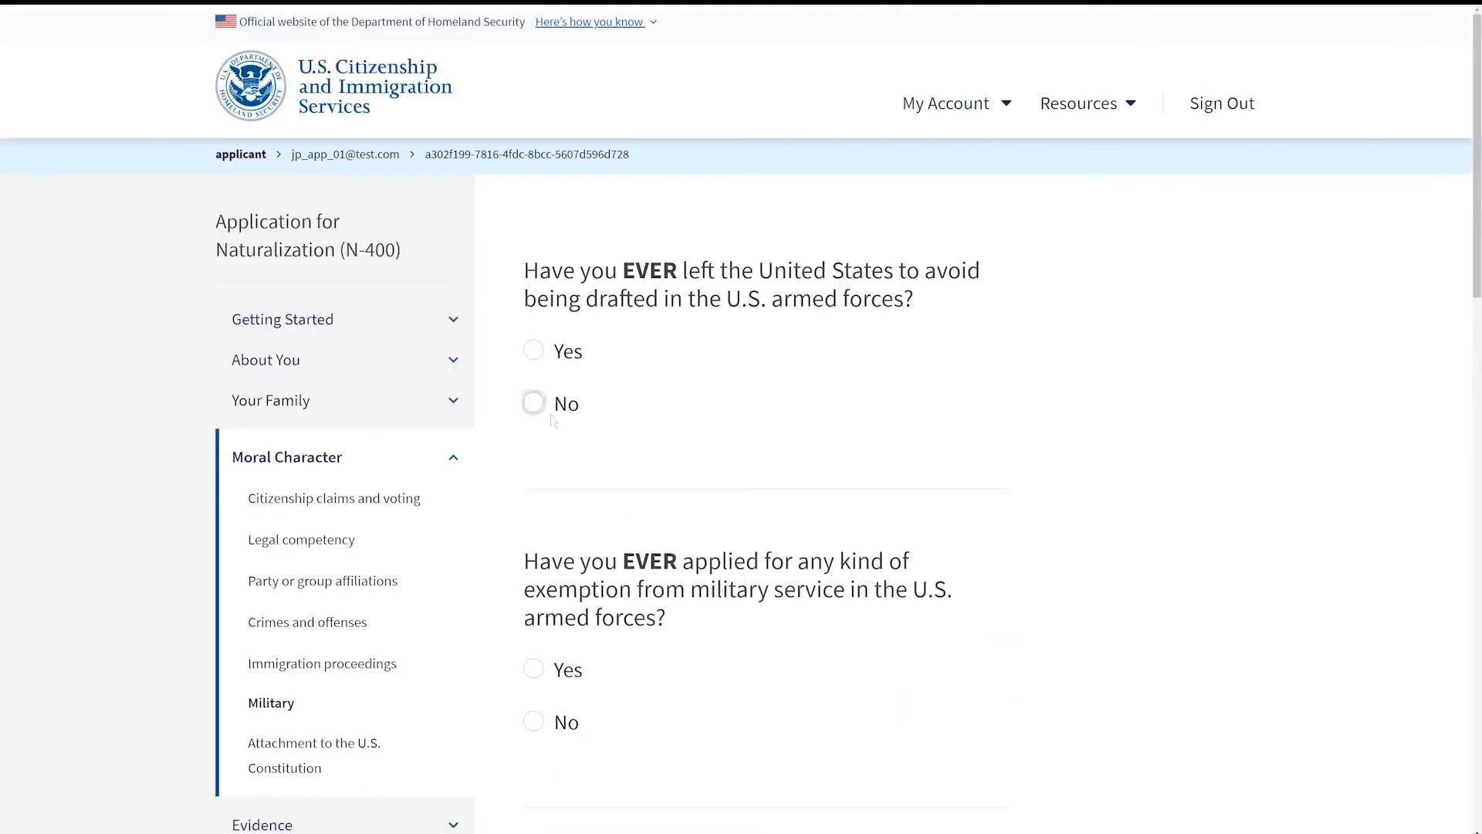
left_click(533, 402)
left_click(534, 719)
scroll(587, 540, "down", 4)
left_click(534, 662)
scroll(587, 540, "down", 4)
left_click(933, 484)
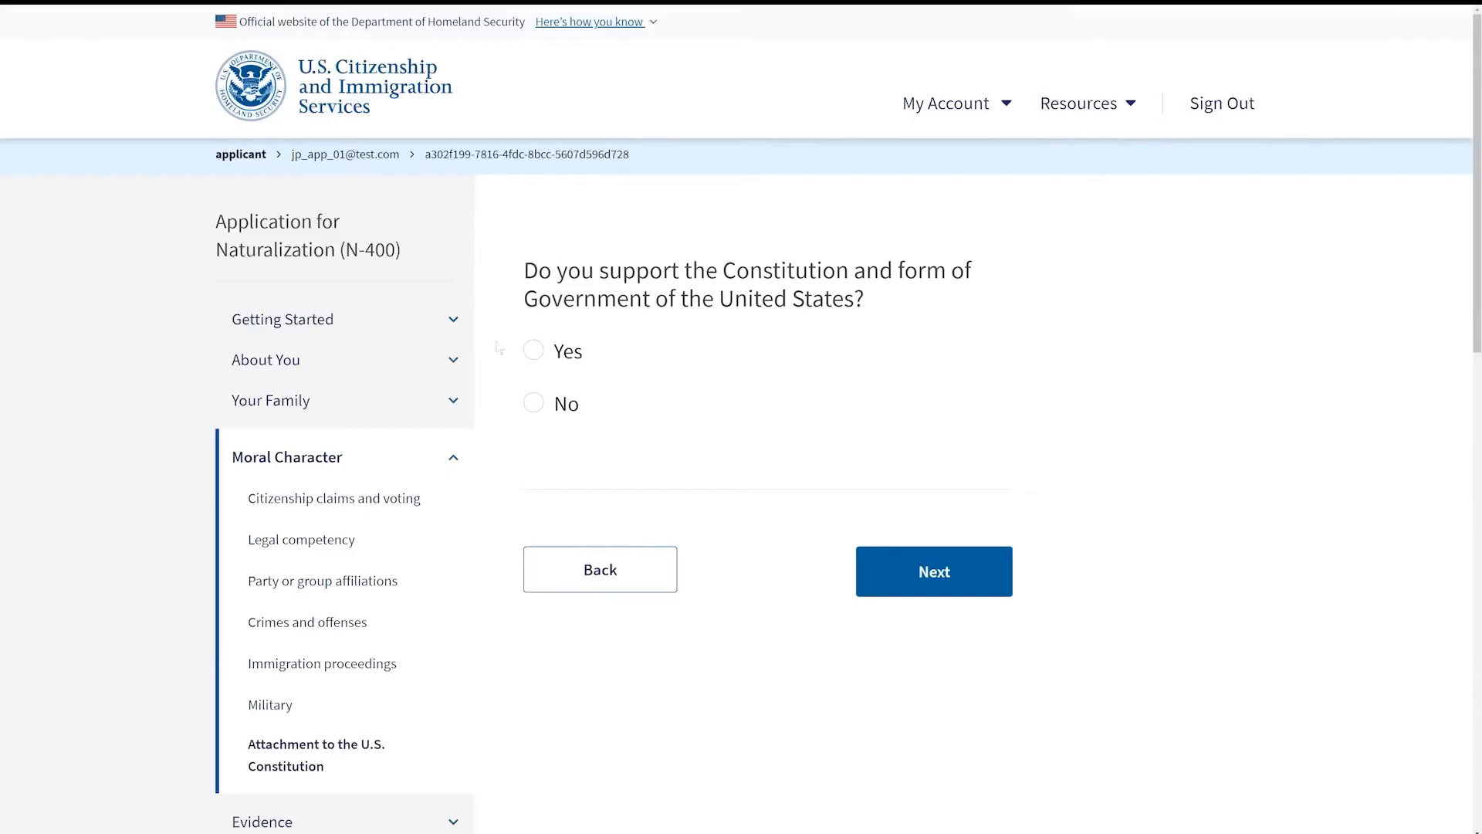
Step: Answer Yes to supporting the Constitution and to understanding and being willing to take the Oath of Allegiance
left_click(533, 350)
left_click(933, 572)
left_click(533, 350)
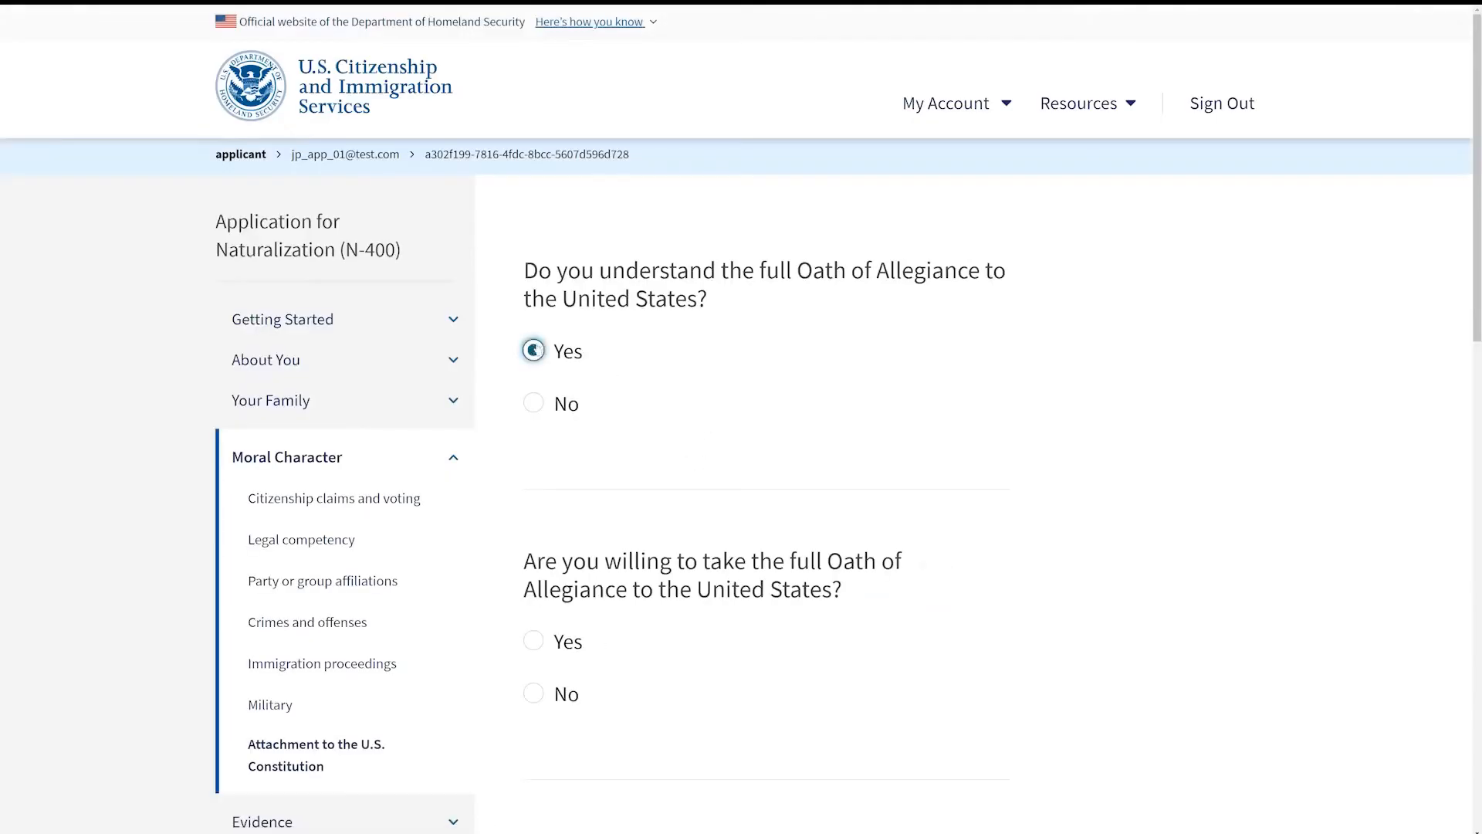
left_click(533, 640)
scroll(587, 540, "down", 3)
left_click(933, 628)
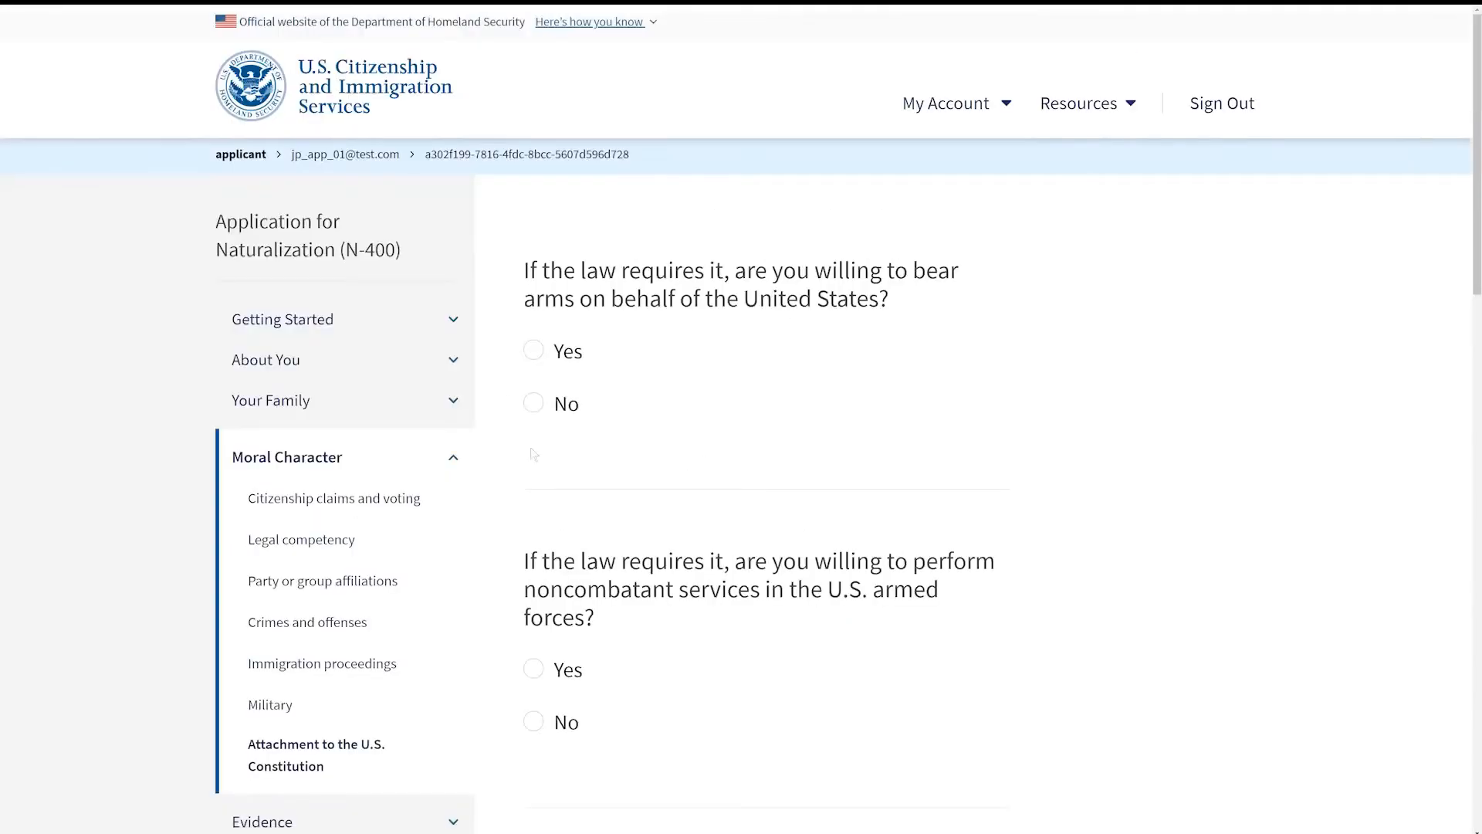
Step: Answer Yes to bearing arms and to performing noncombatant services in the U.S. armed forces
left_click(533, 350)
scroll(649, 433, "down", 2)
left_click(533, 433)
scroll(533, 433, "down", 1)
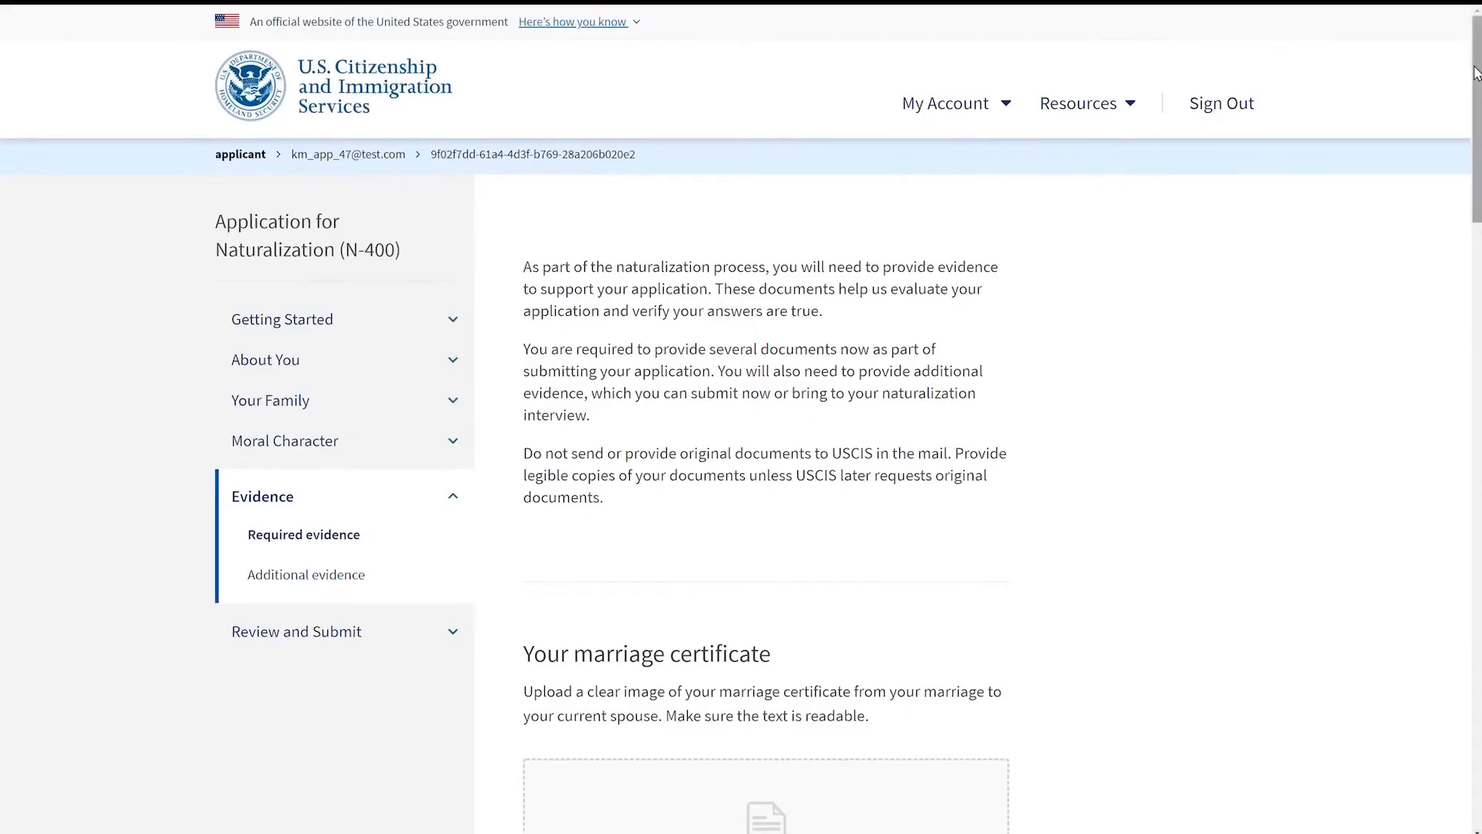
Step: Upload Marriage Certificate.pdf as the marriage certificate evidence
left_click_drag(1474, 73, 1459, 214)
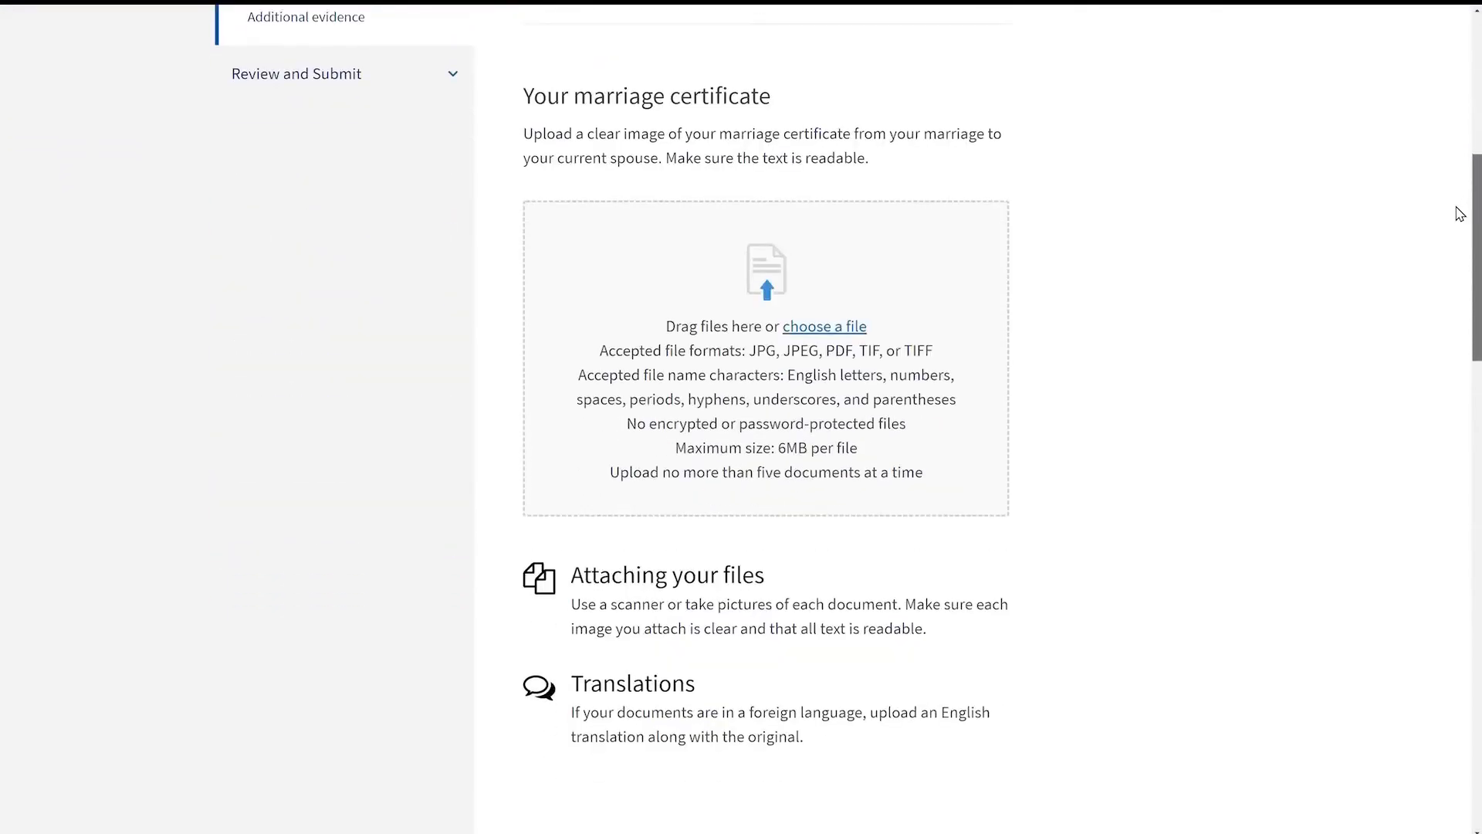
left_click(848, 325)
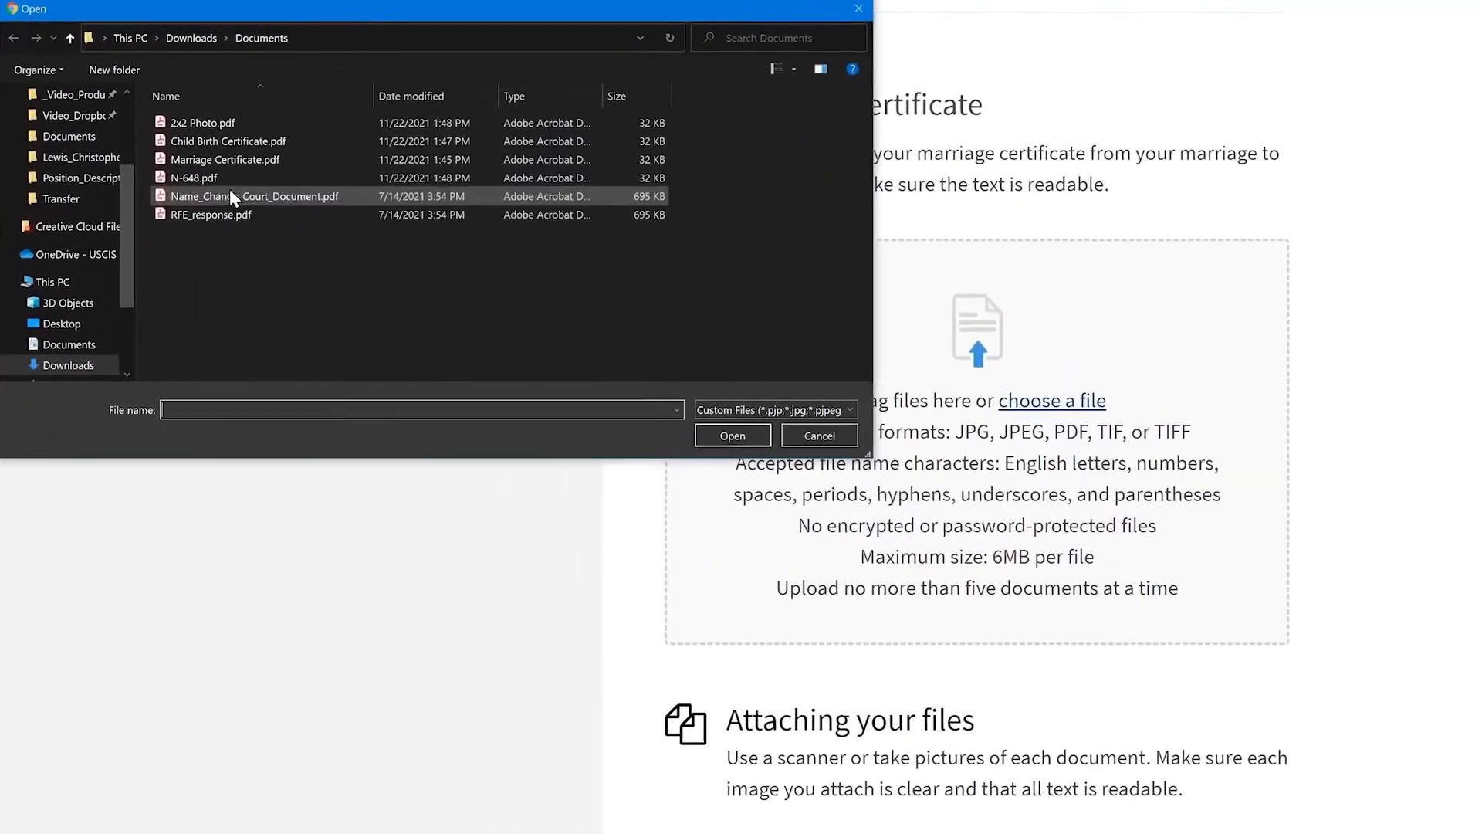
left_click(235, 159)
left_click(725, 433)
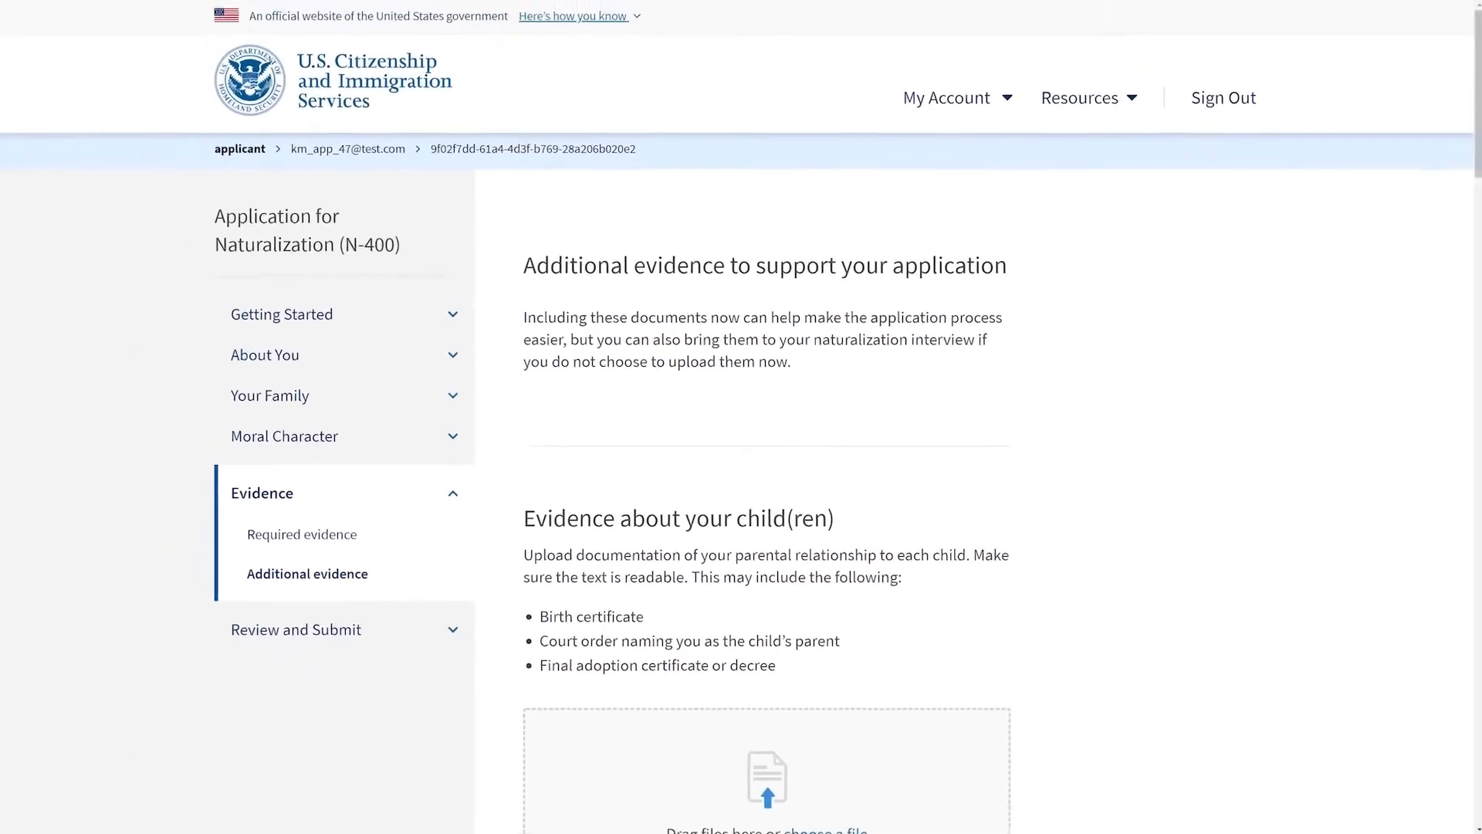
Step: Upload Child Birth Certificate.pdf as evidence about the children
scroll(1475, 229, "down", 5)
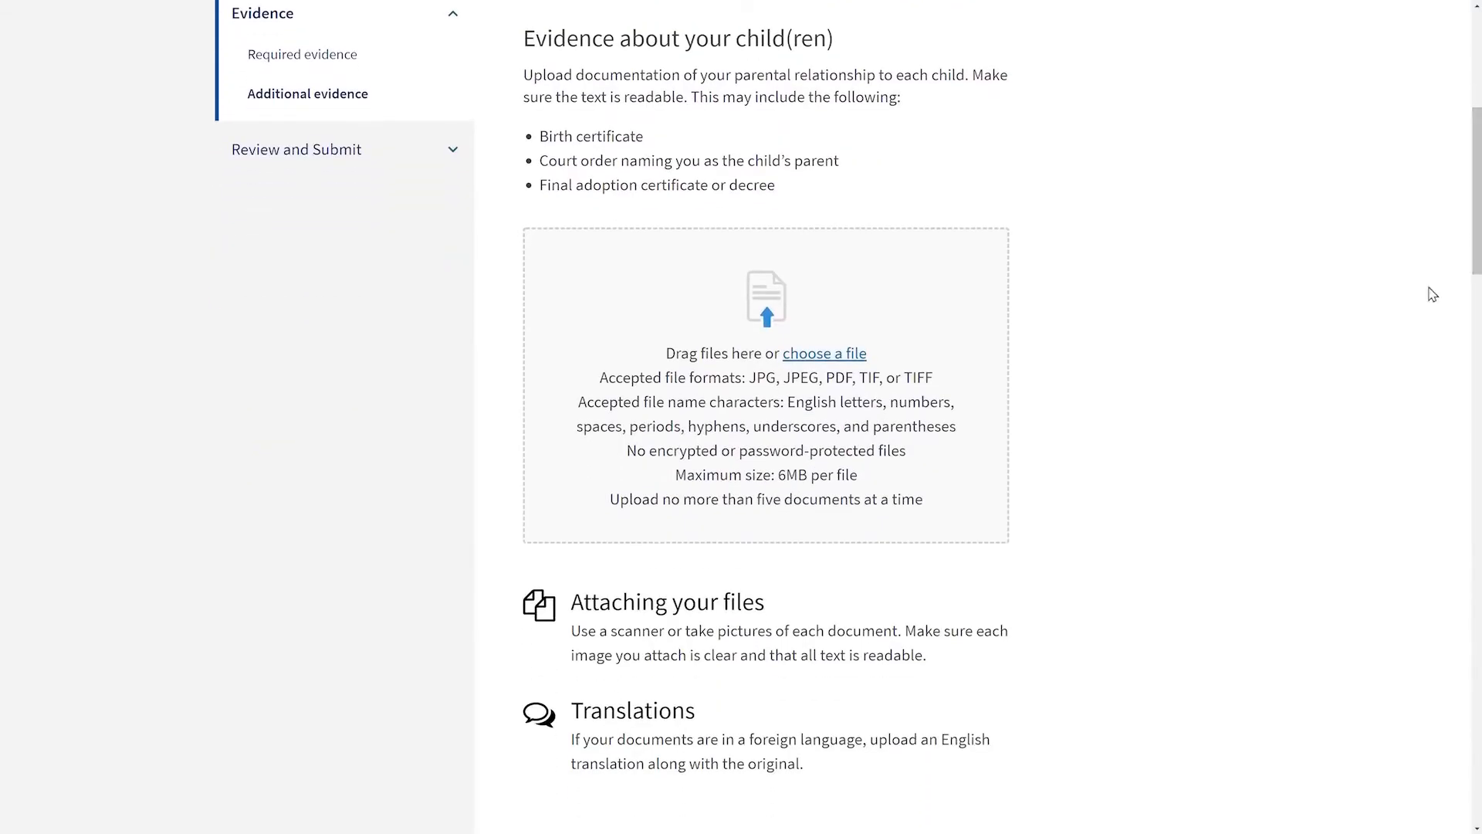
left_click(819, 358)
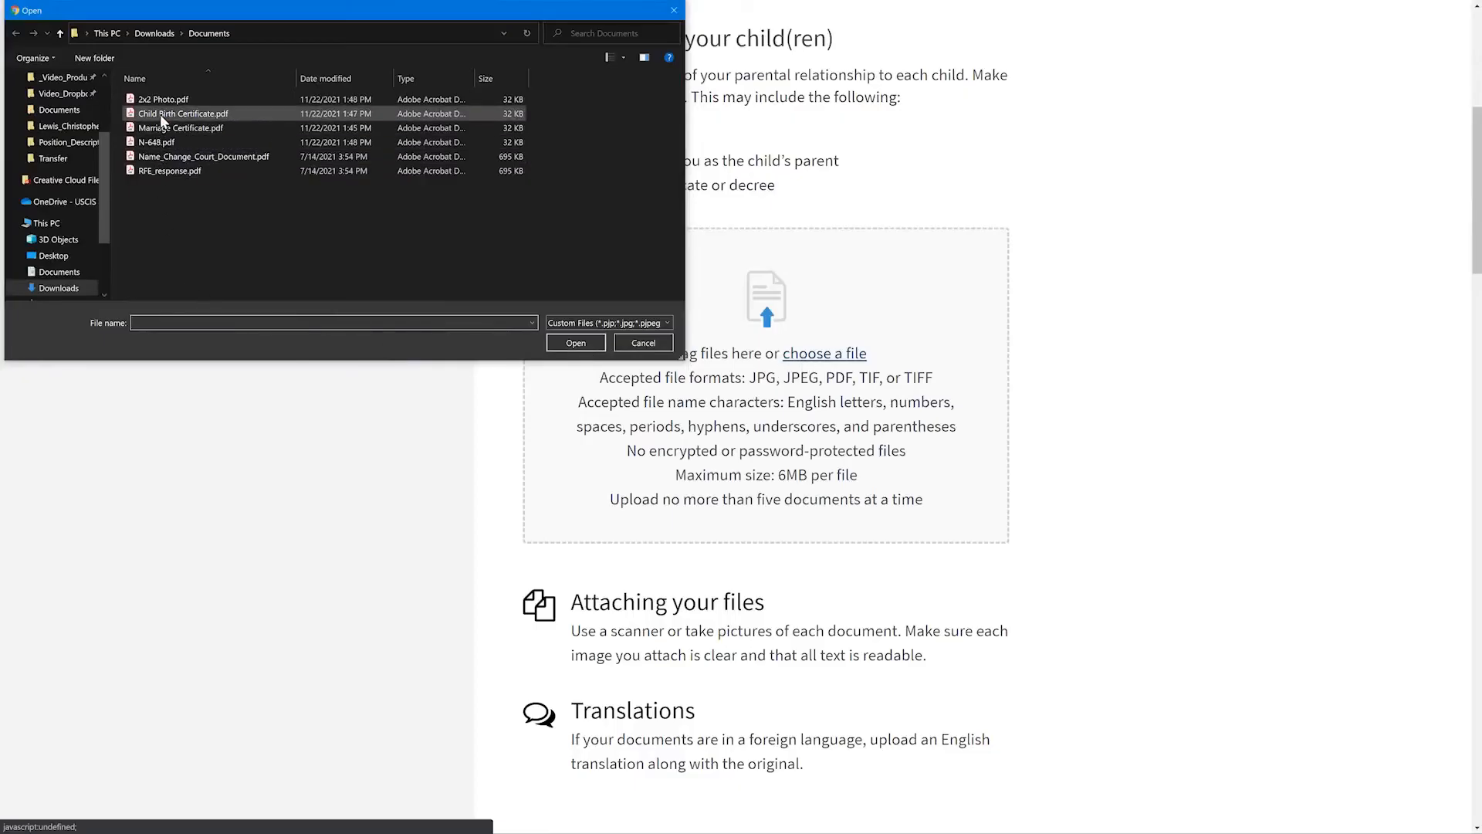
left_click(183, 115)
left_click(590, 344)
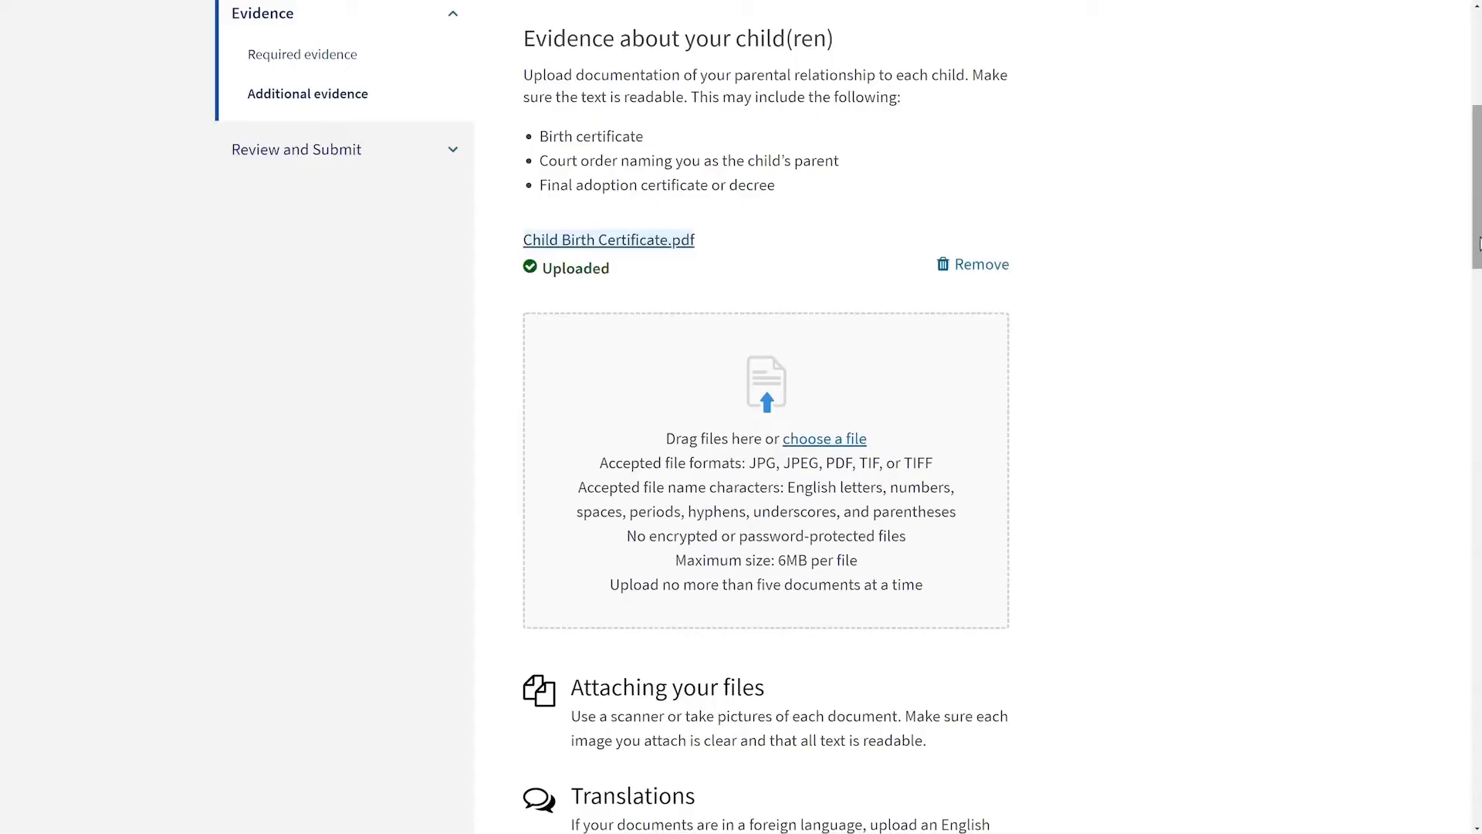
Step: Upload N-648.pdf for the Medical Certification for Disability Exceptions section
scroll(1478, 244, "down", 3)
scroll(1475, 423, "down", 9)
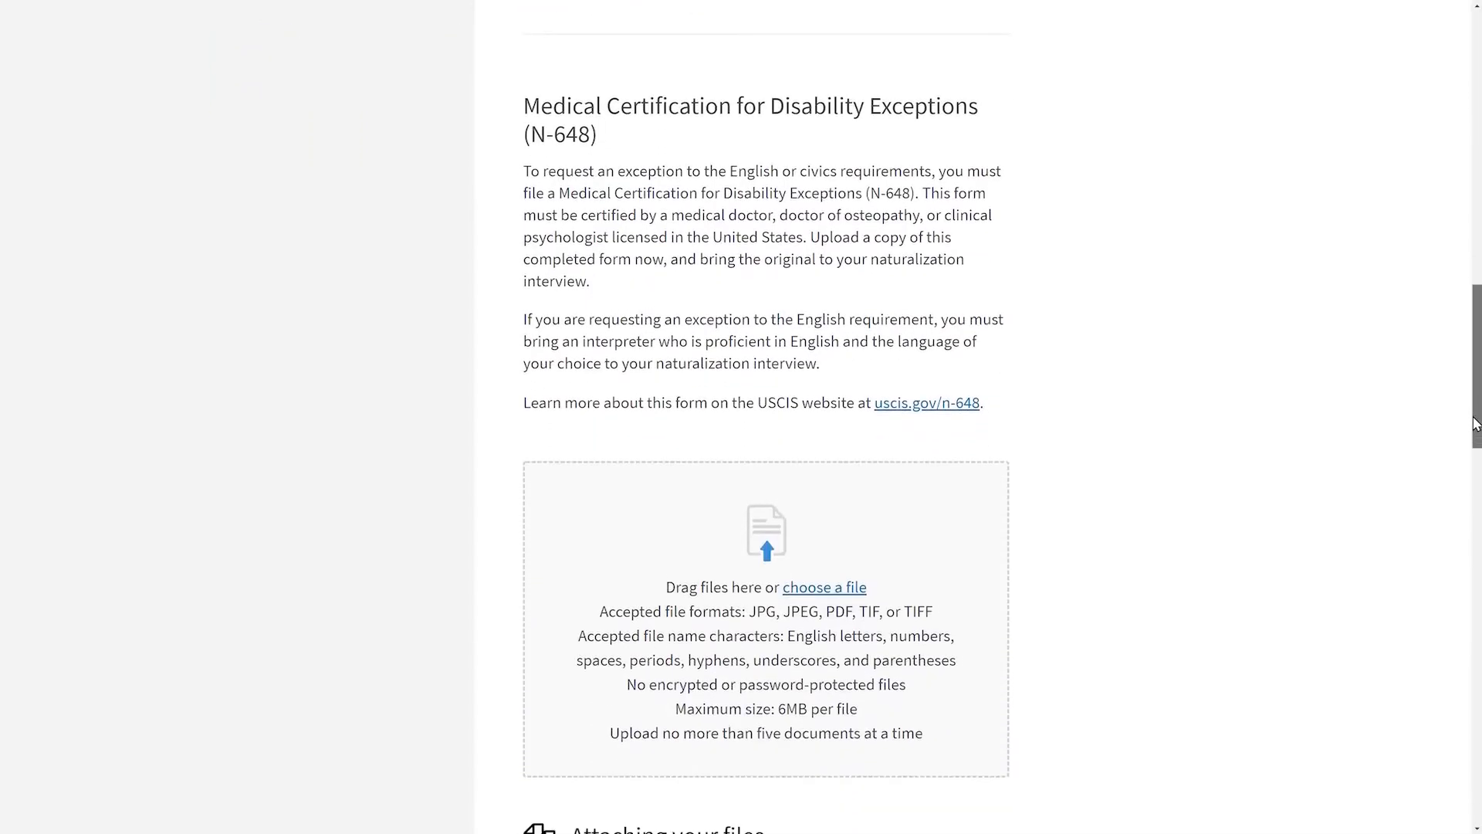
left_click(826, 591)
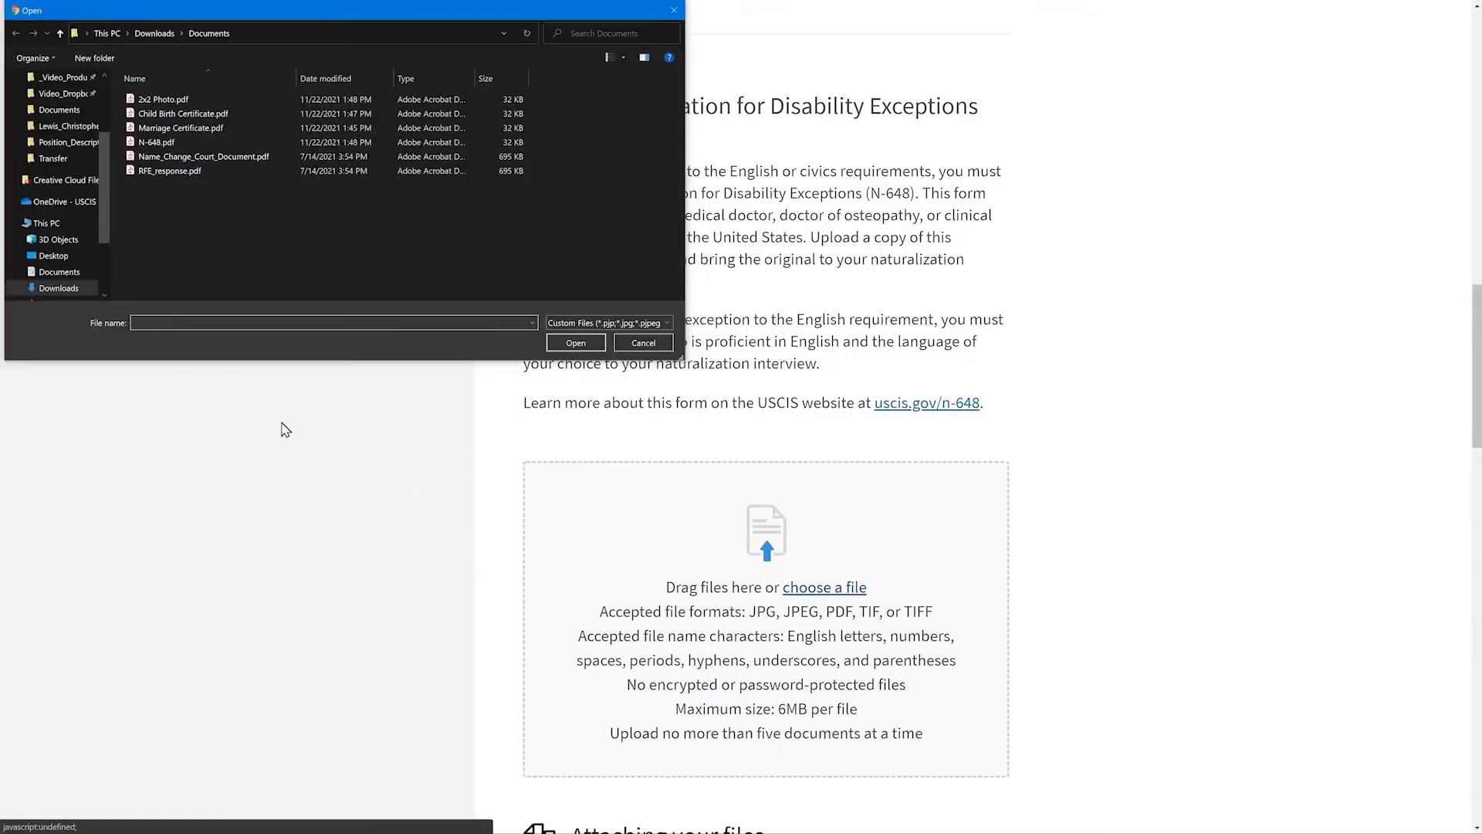
left_click(146, 142)
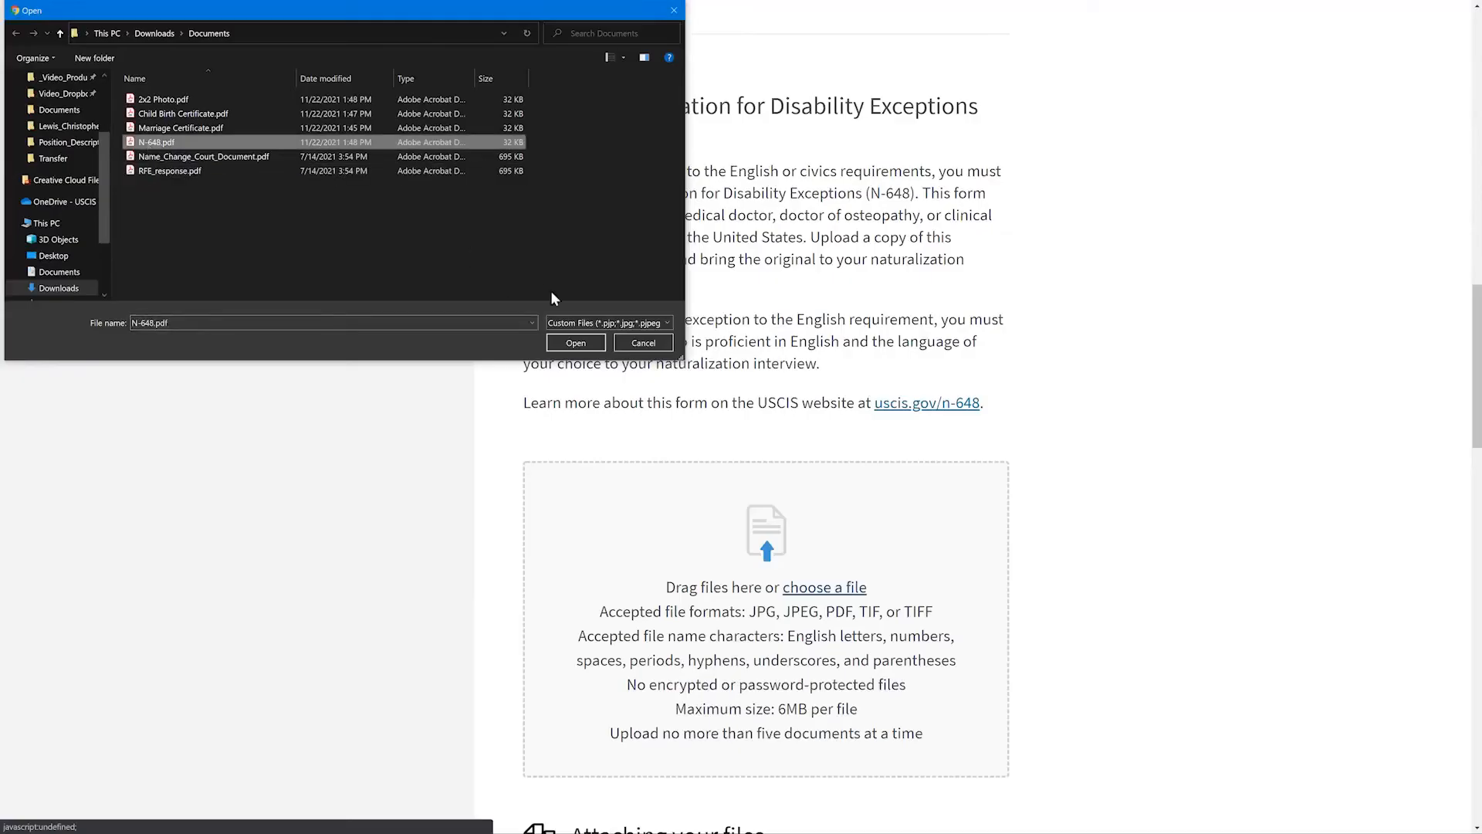
left_click(576, 342)
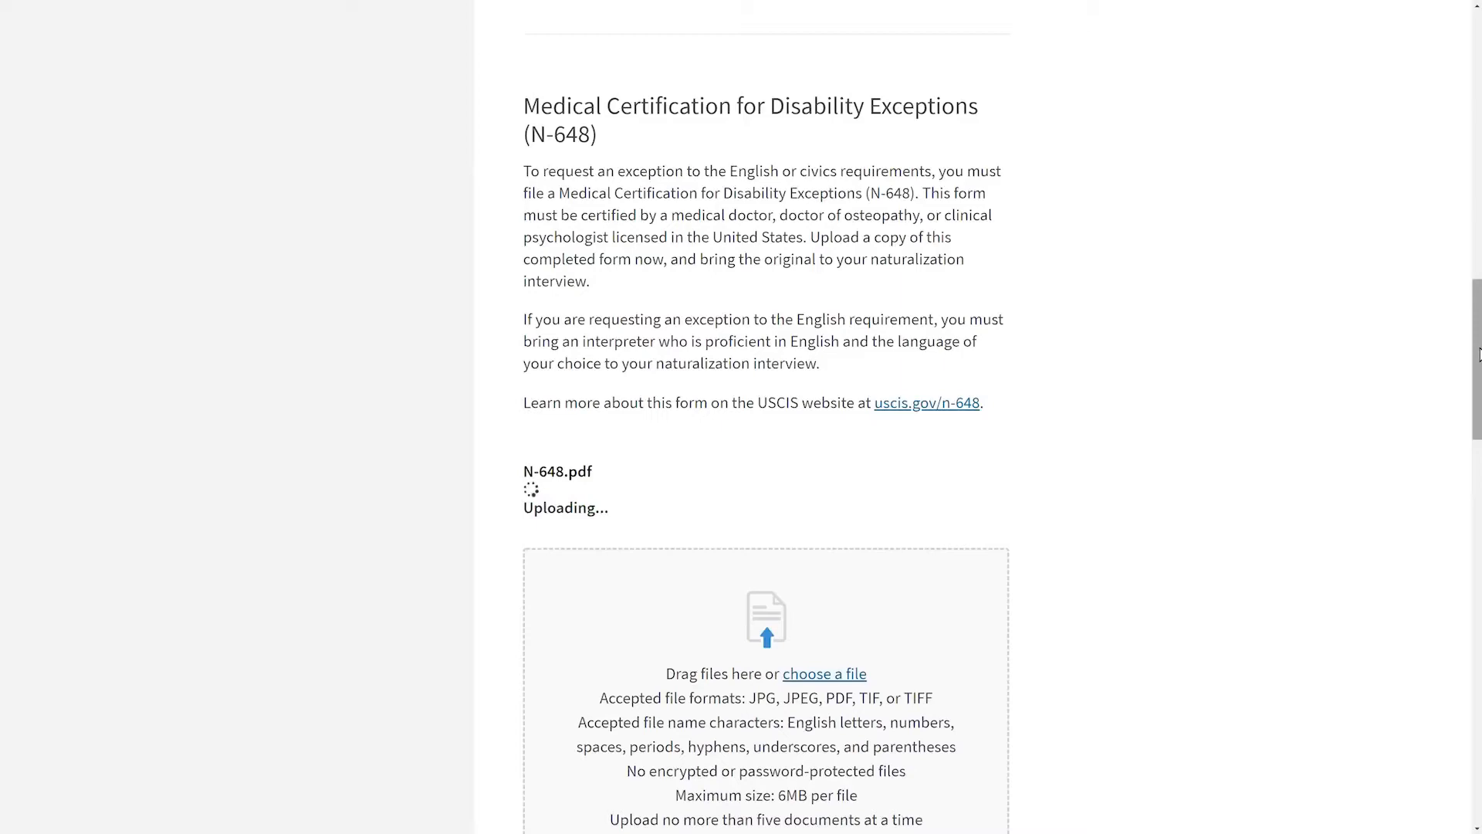
Step: Start the application review and scroll to the alerts summary
scroll(1478, 353, "down", 6)
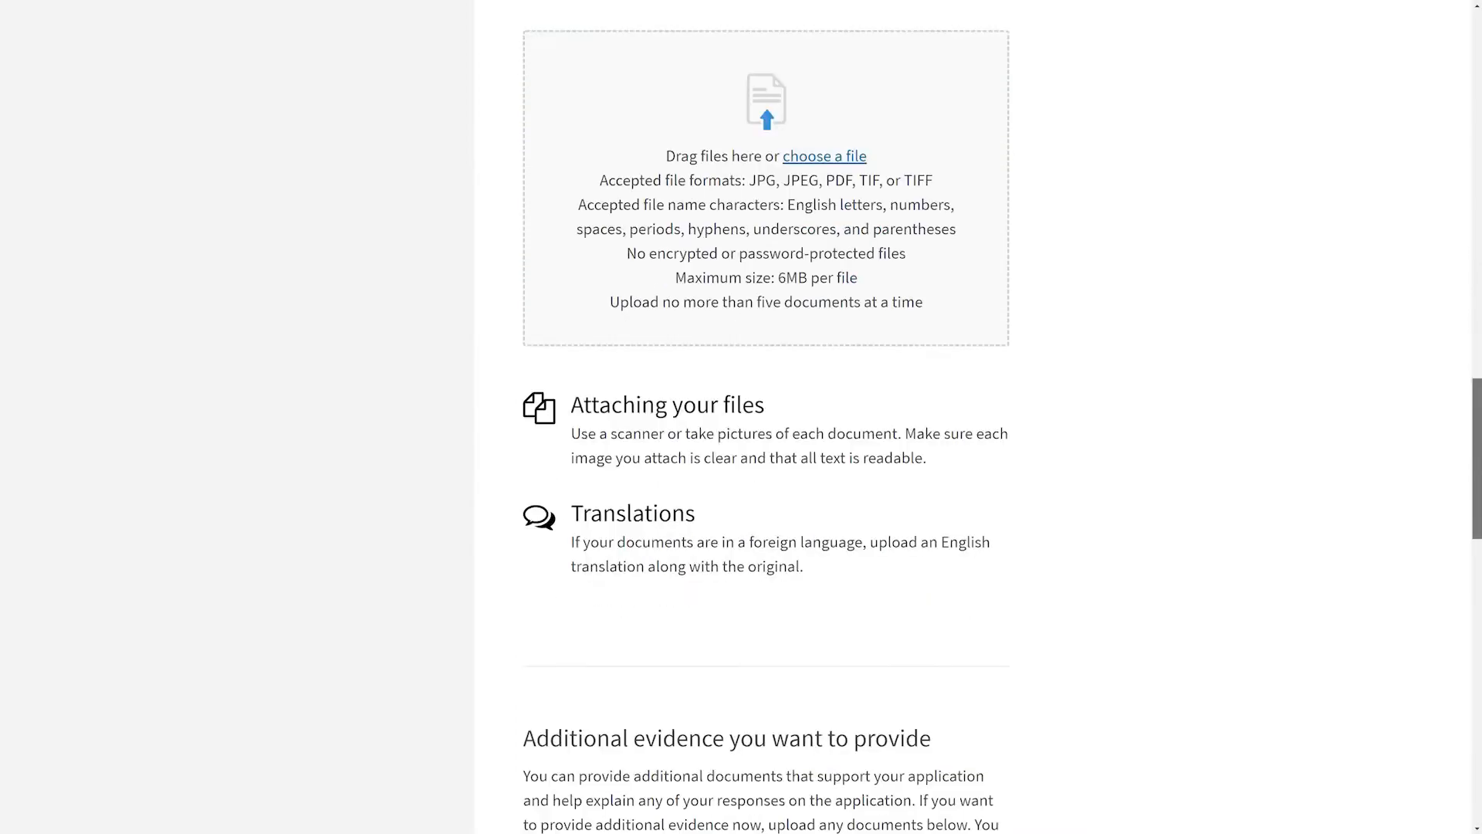
left_click_drag(1481, 457, 1480, 571)
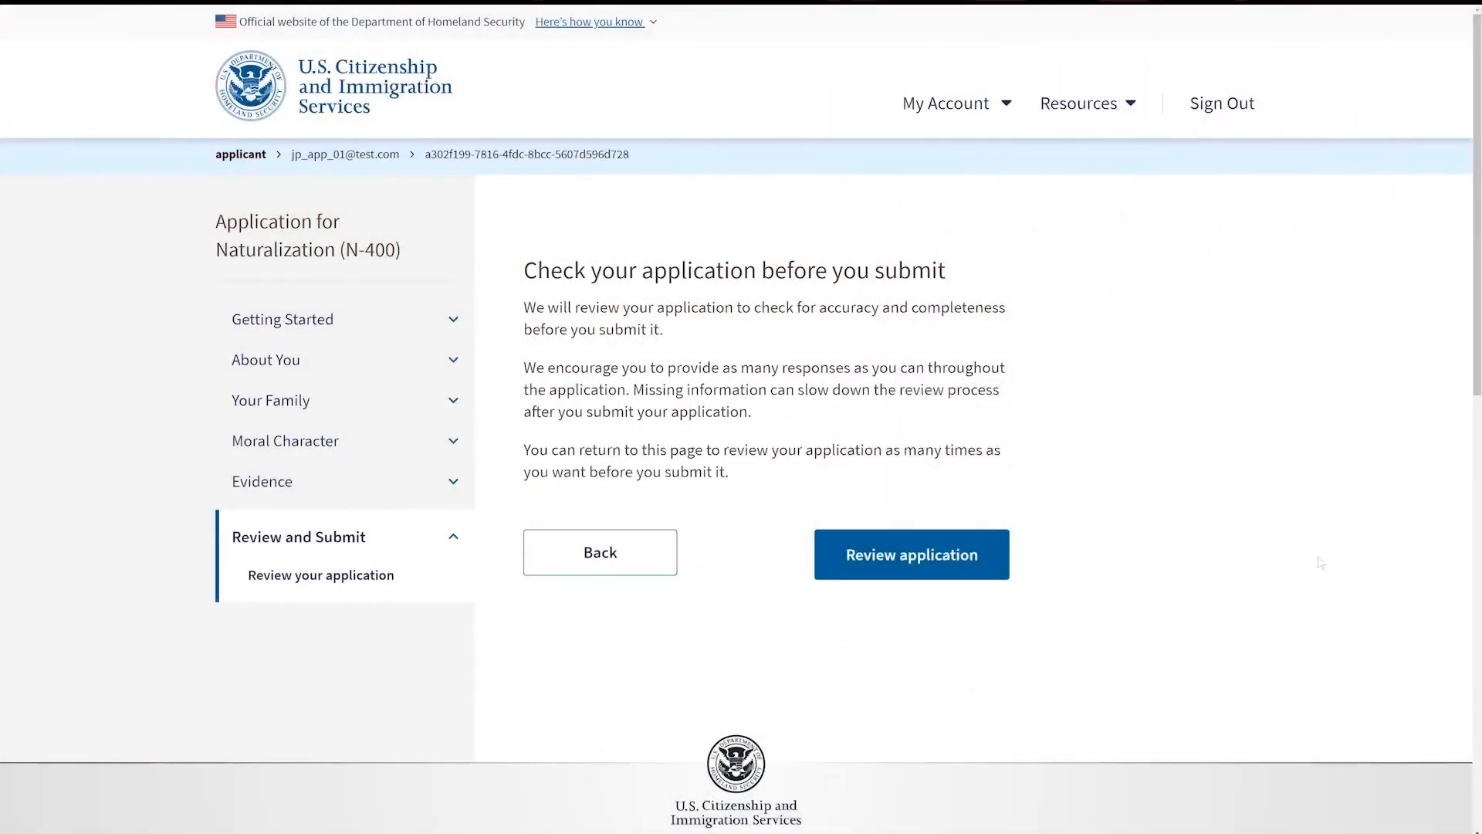
left_click(959, 568)
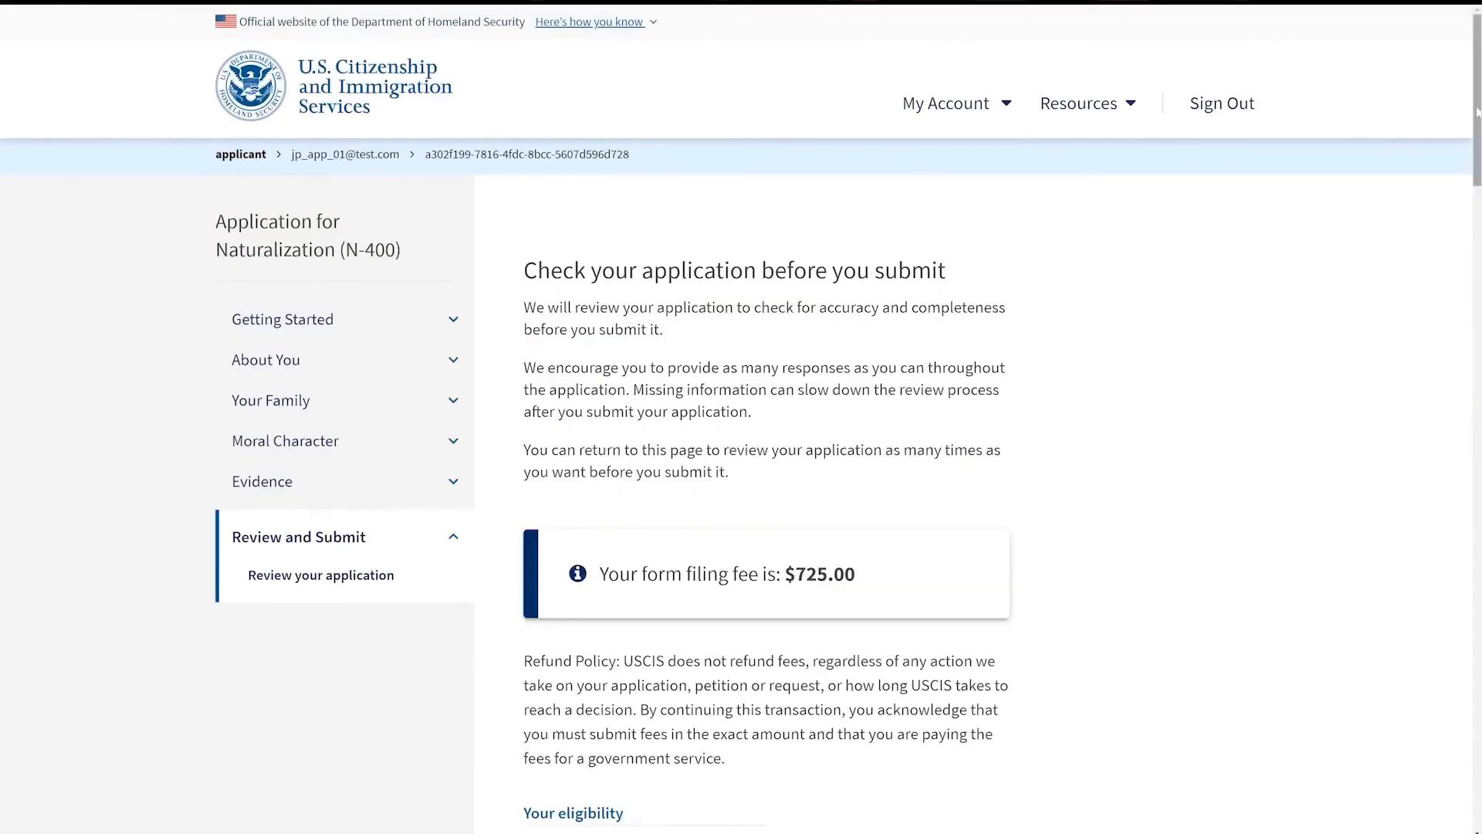
left_click_drag(1475, 112, 1463, 498)
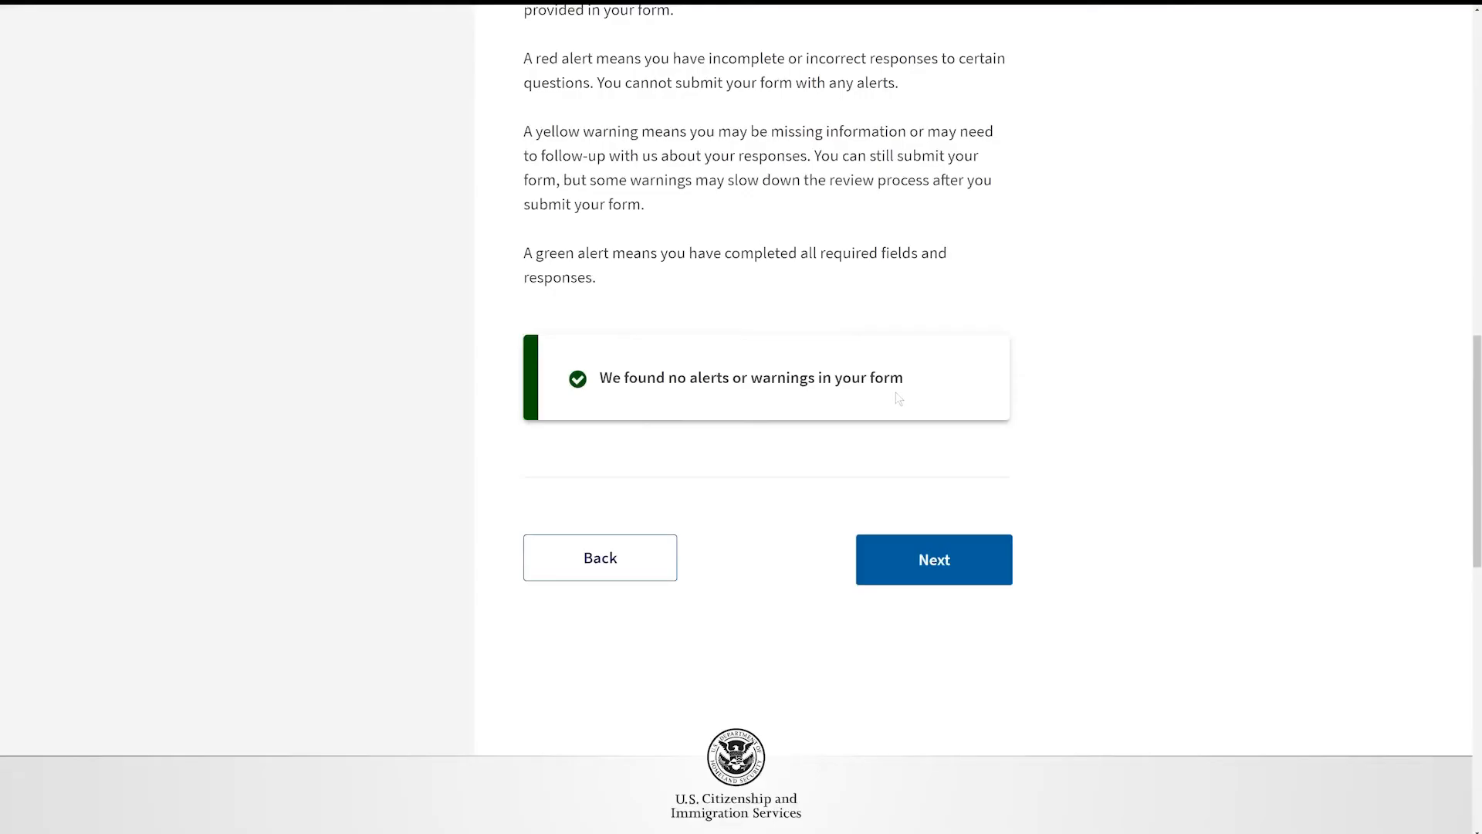
Step: Read through the application summary down to the evidence list, then continue to the signature section
left_click(967, 578)
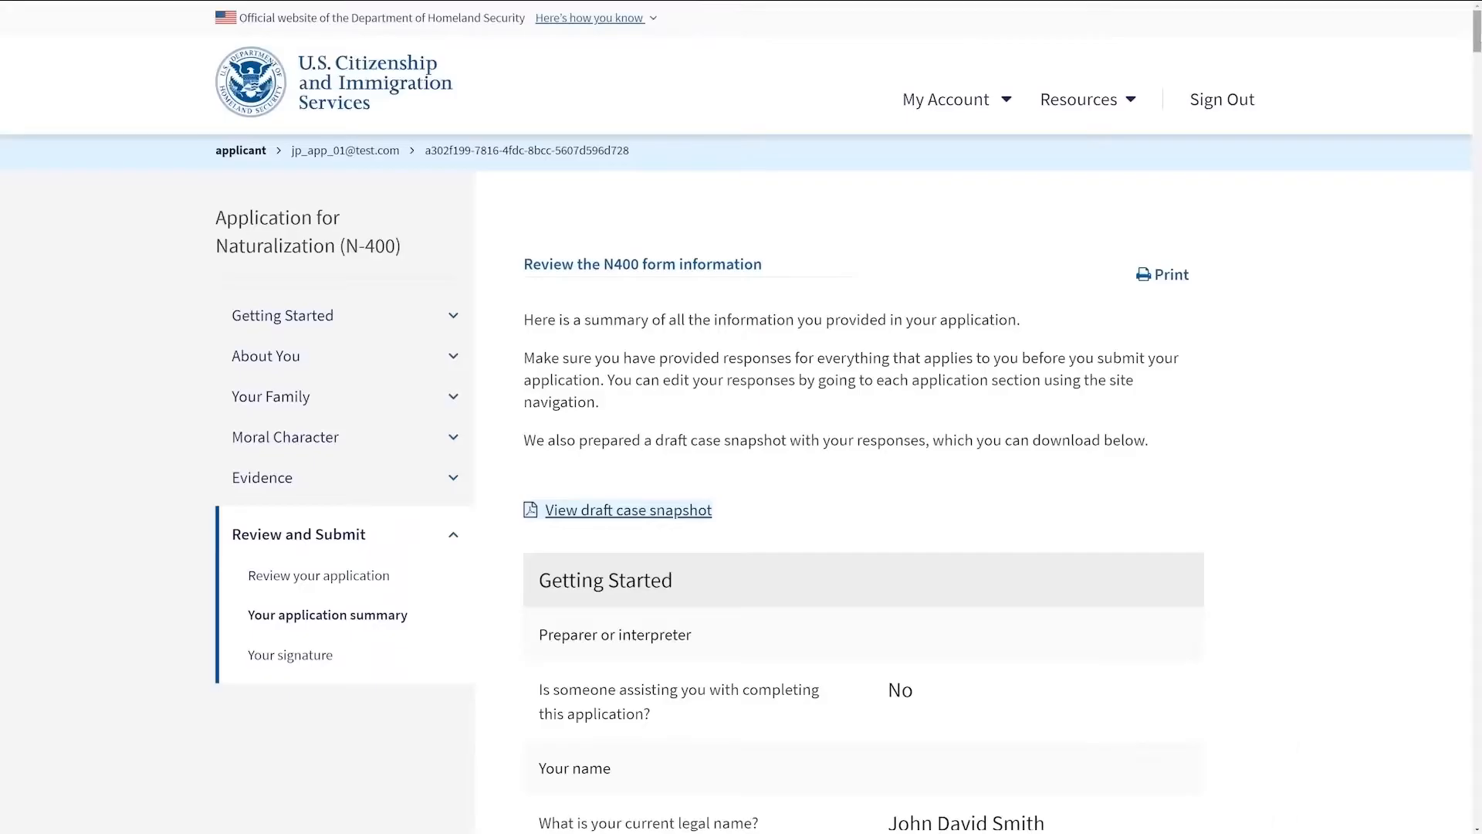
scroll(863, 463, "down", 12)
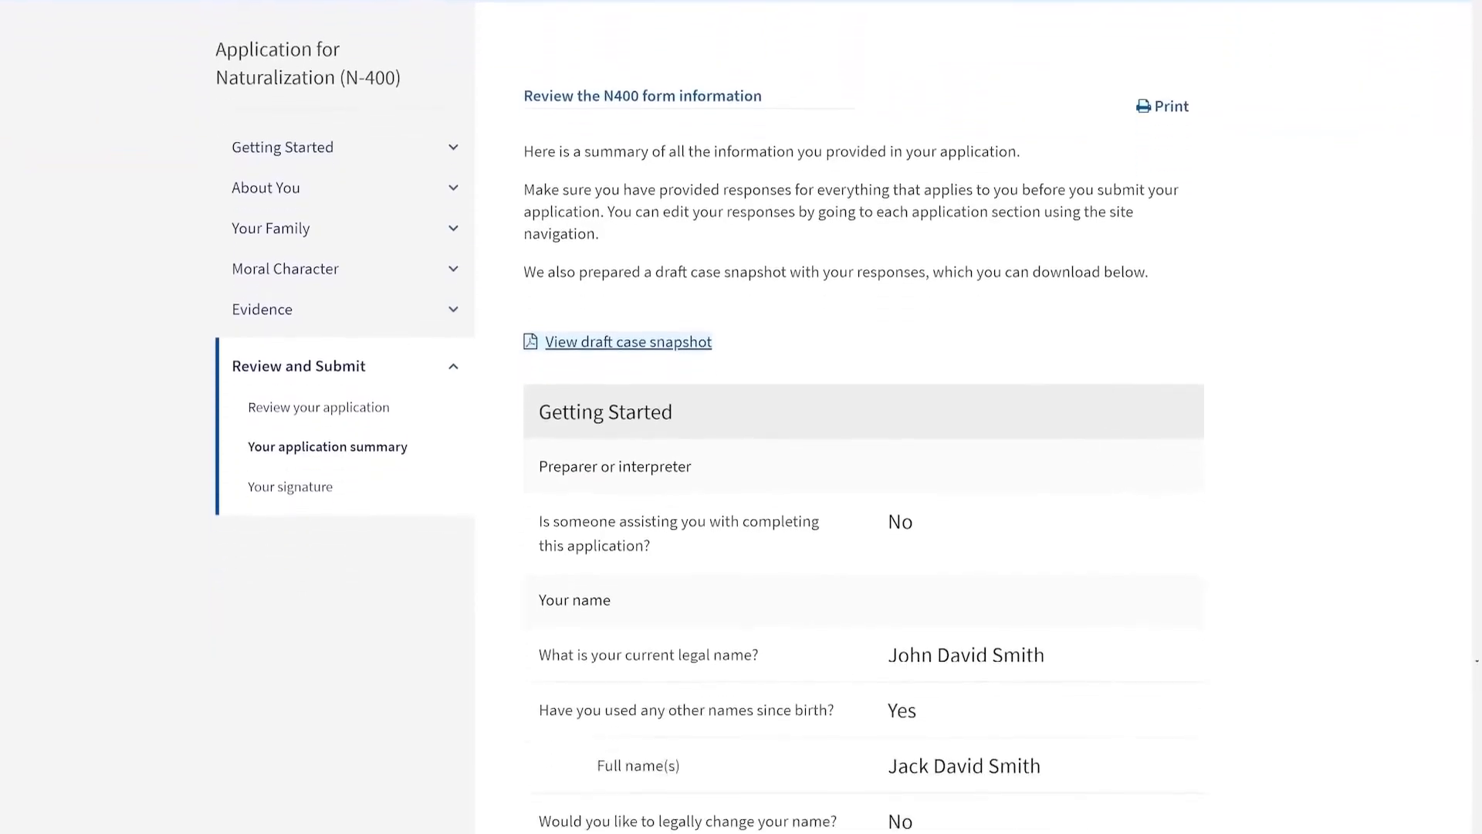
scroll(863, 463, "down", 20)
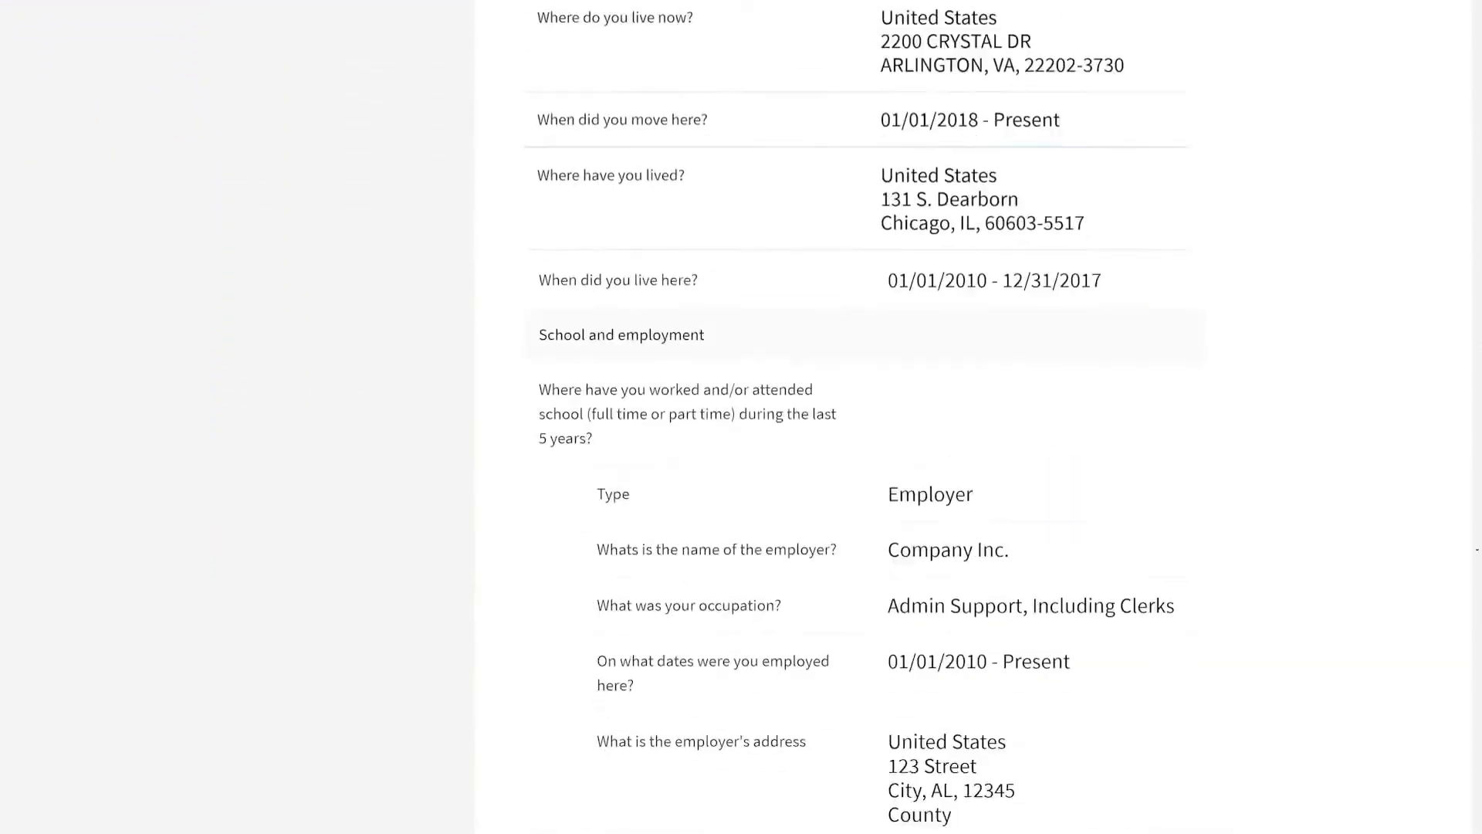
scroll(863, 463, "down", 20)
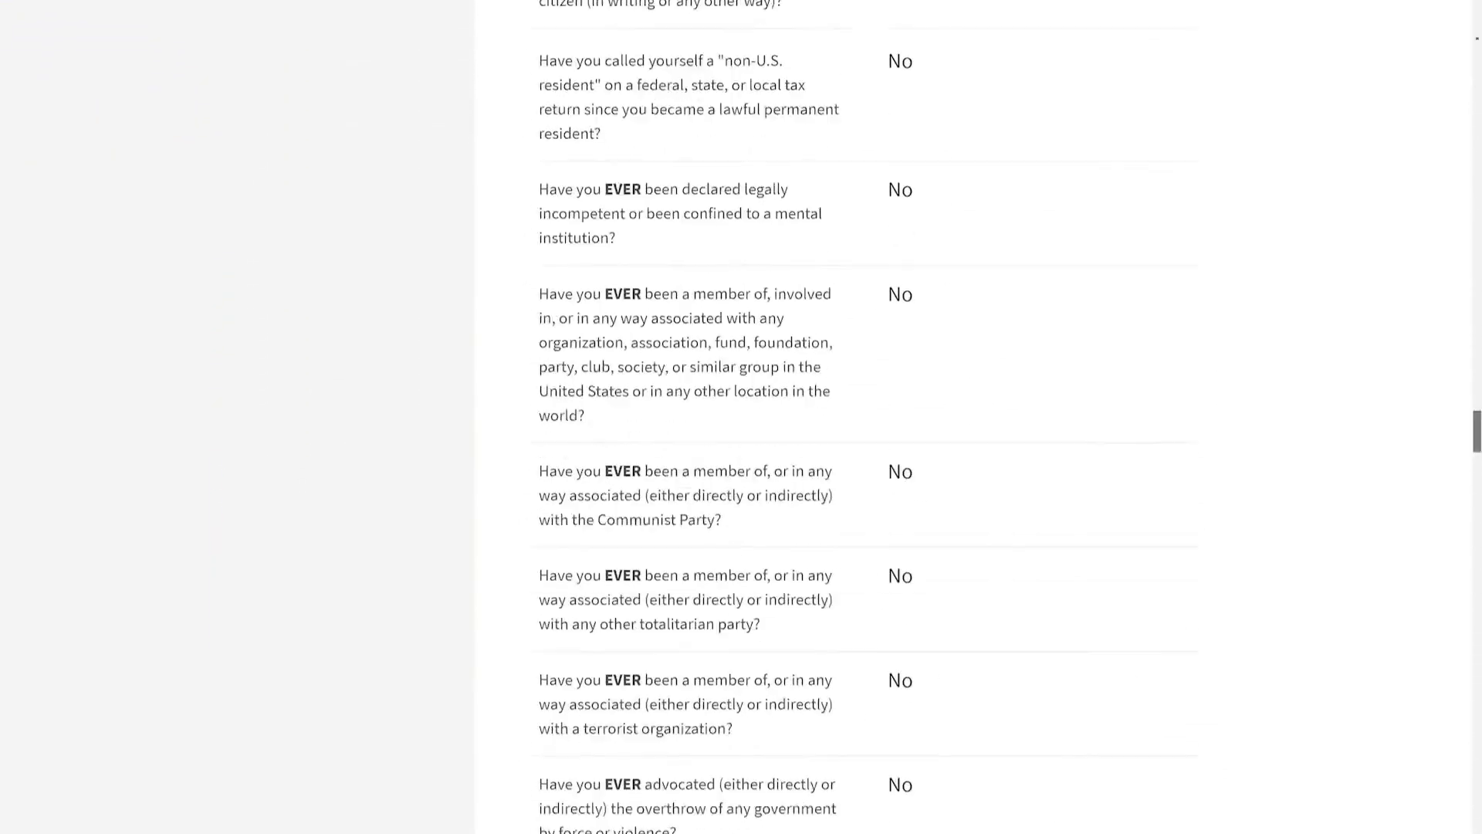
scroll(863, 464, "down", 12)
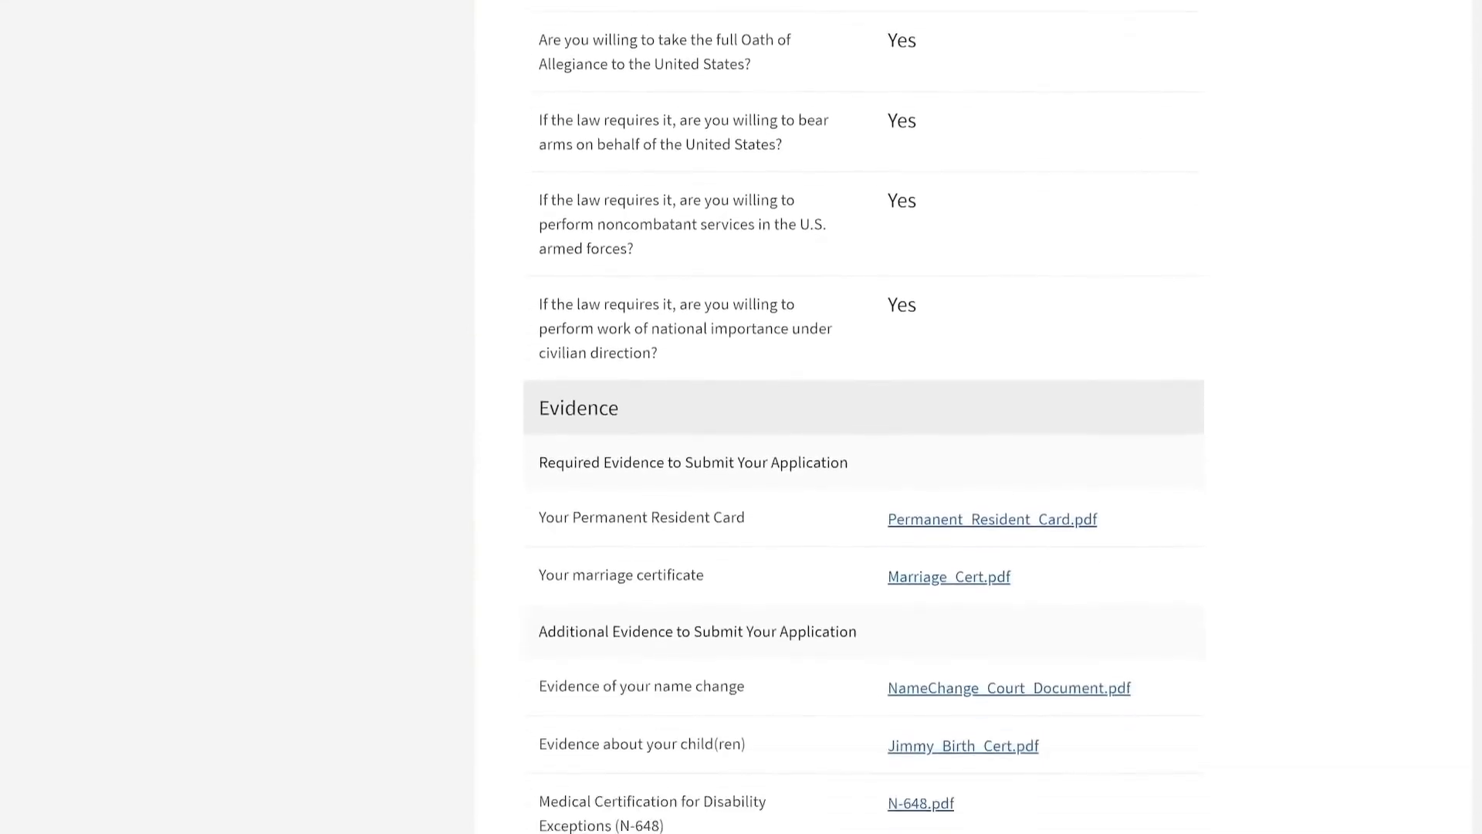
scroll(863, 417, "down", 3)
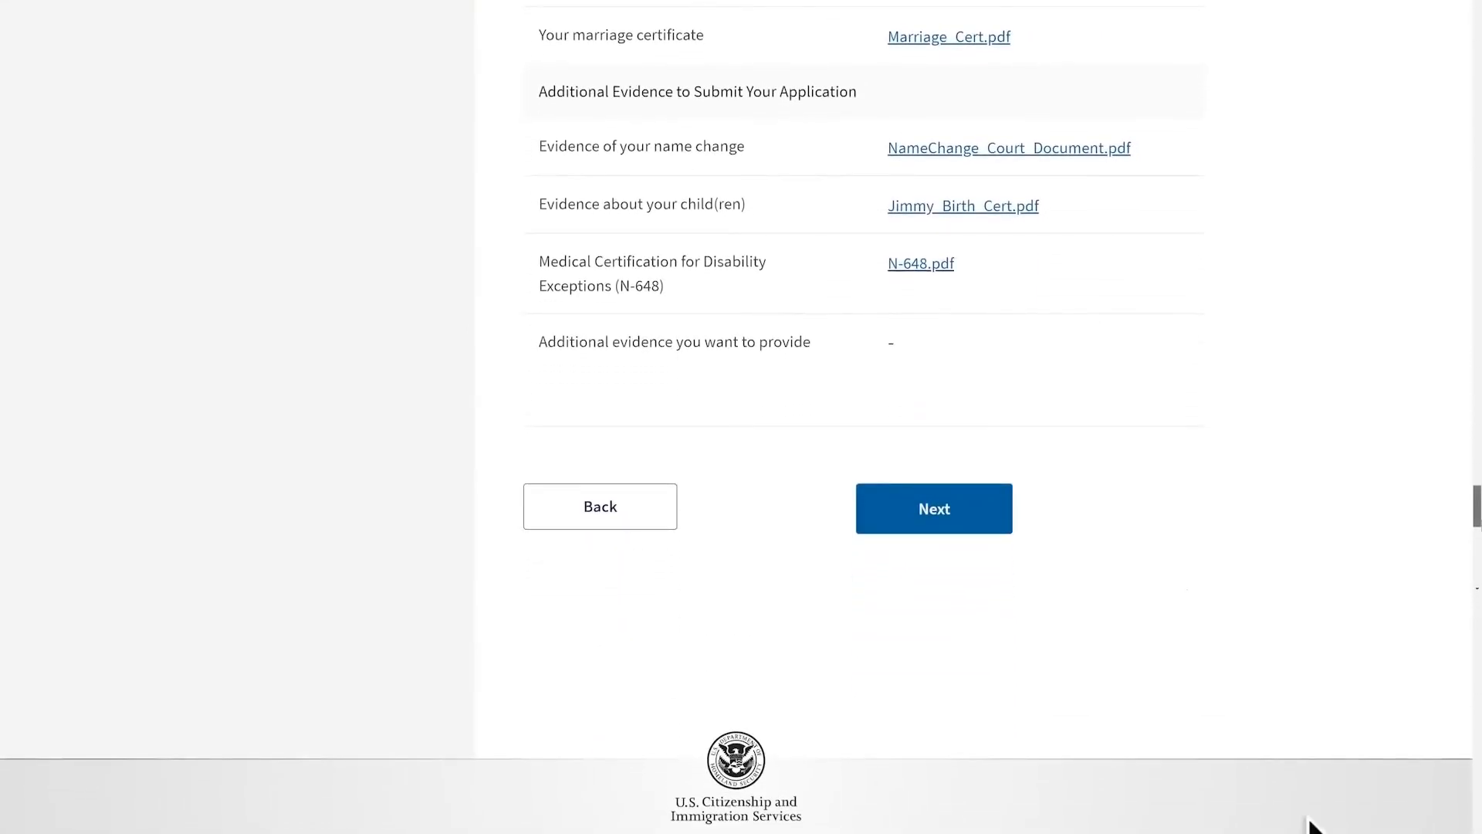
left_click(980, 511)
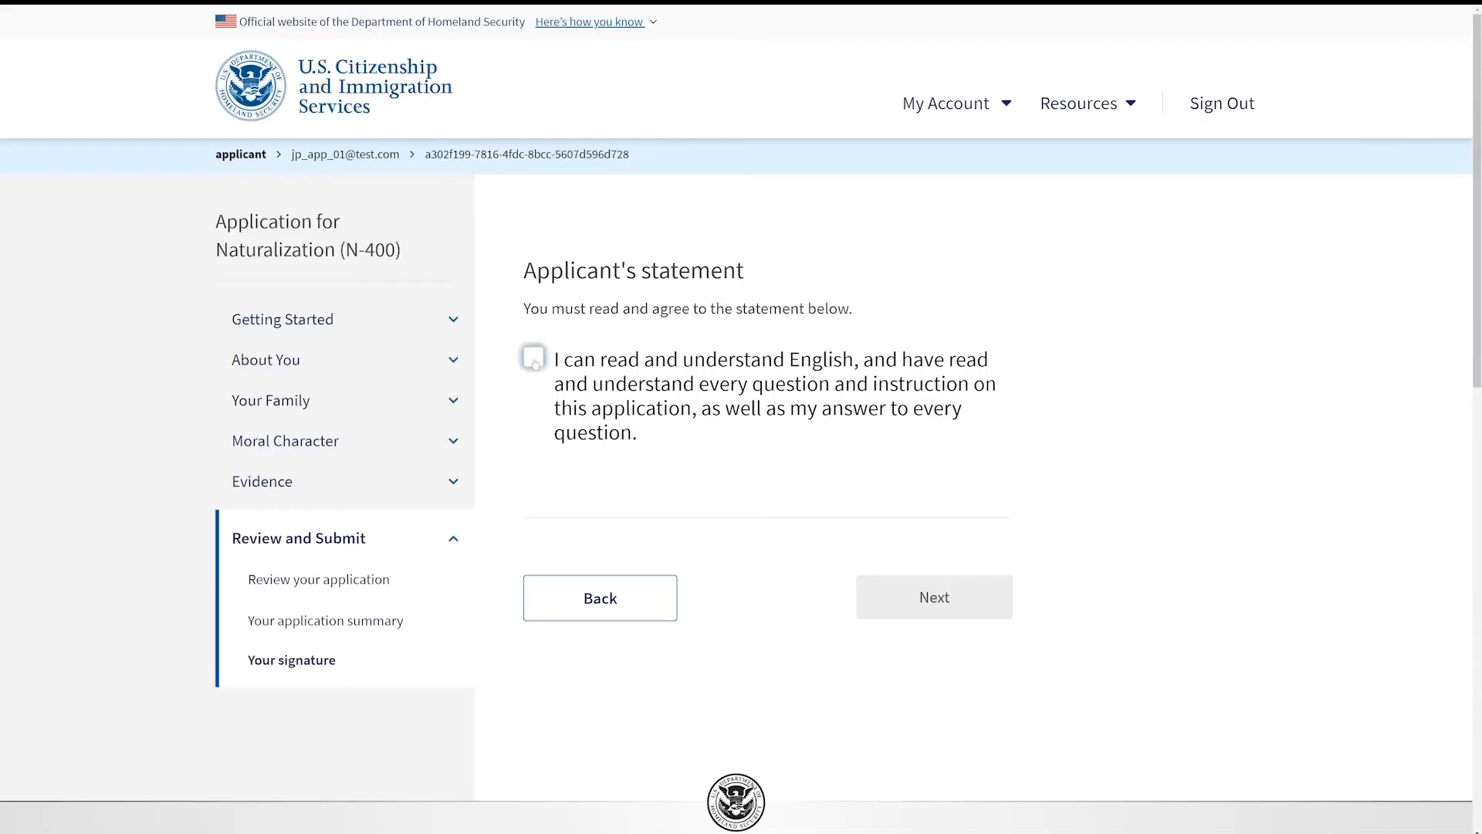
Step: Accept the statement about reading and understanding English and continue to the applicant's certification
left_click(679, 436)
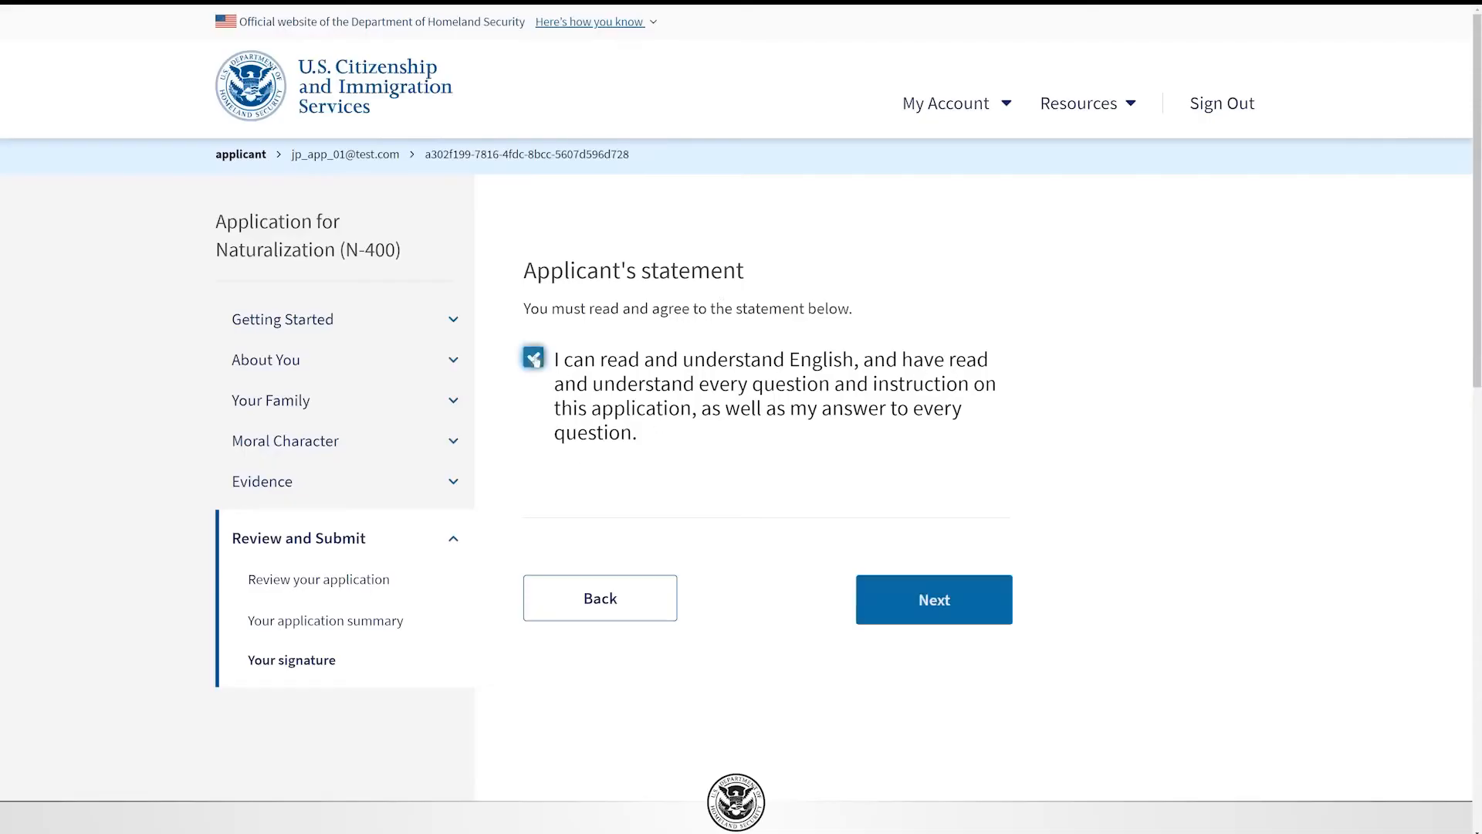
left_click(993, 606)
scroll(1463, 321, "down", 6)
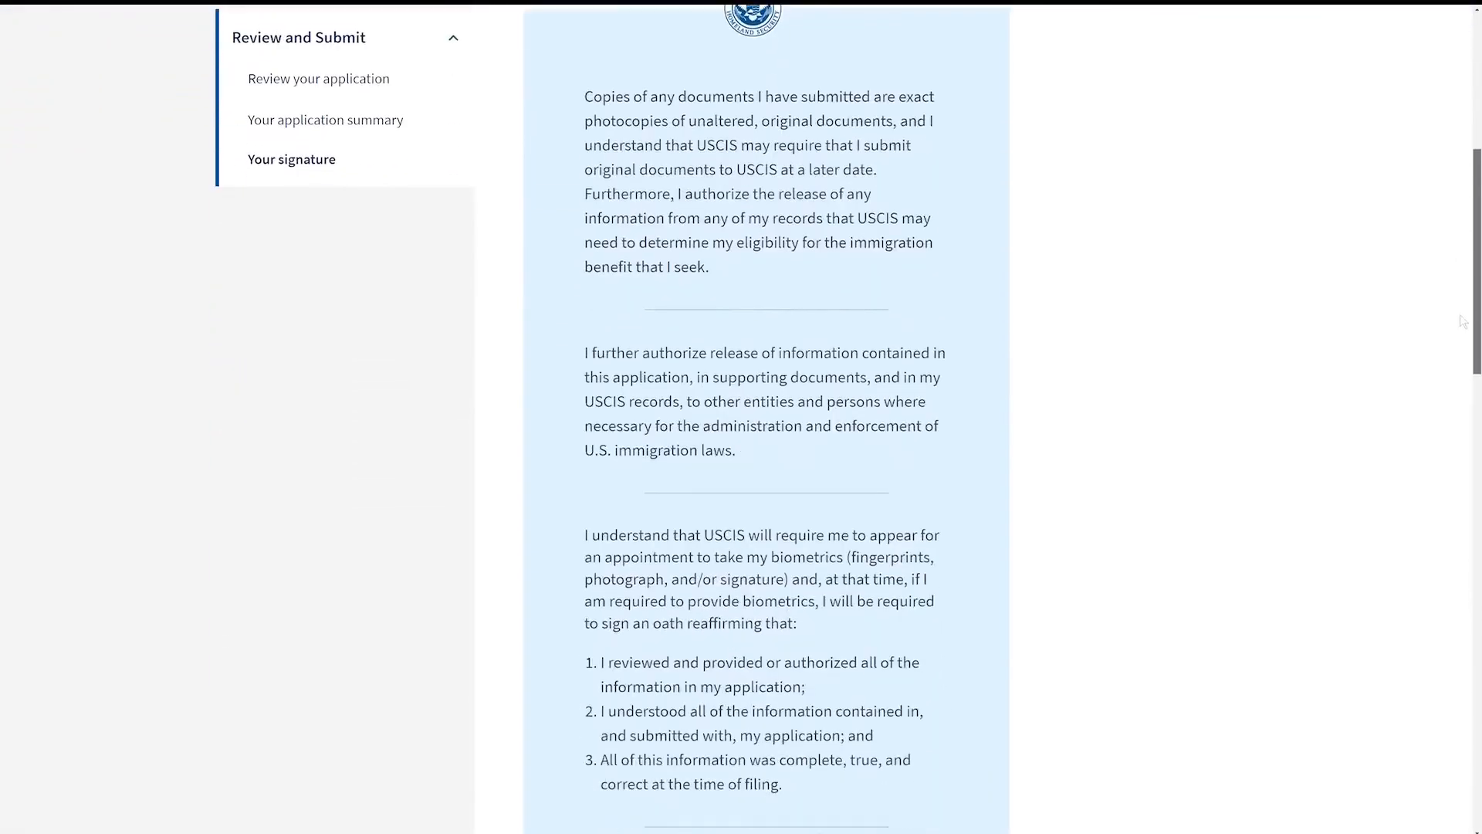
scroll(1463, 322, "down", 6)
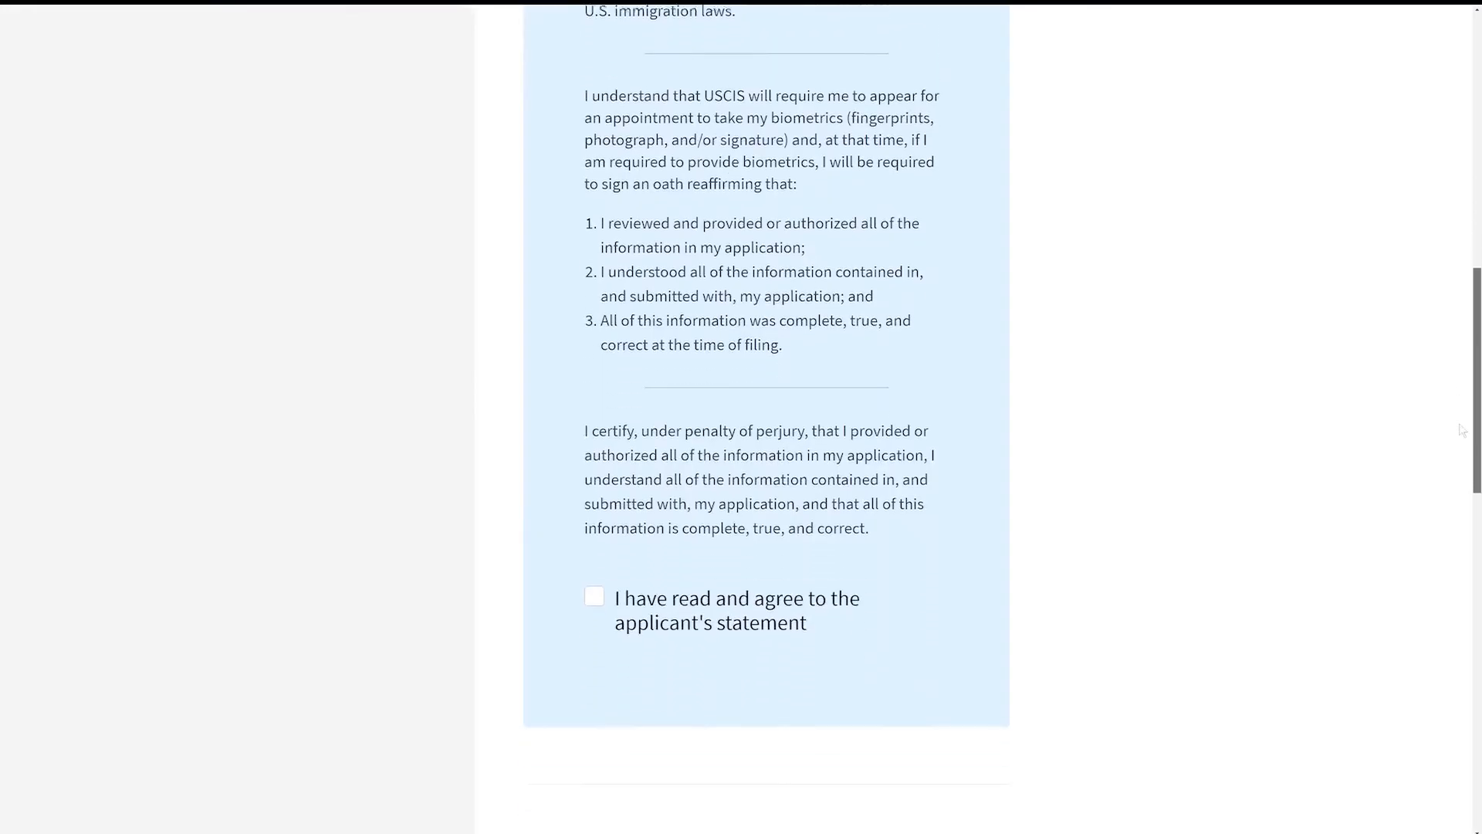
scroll(1461, 430, "down", 3)
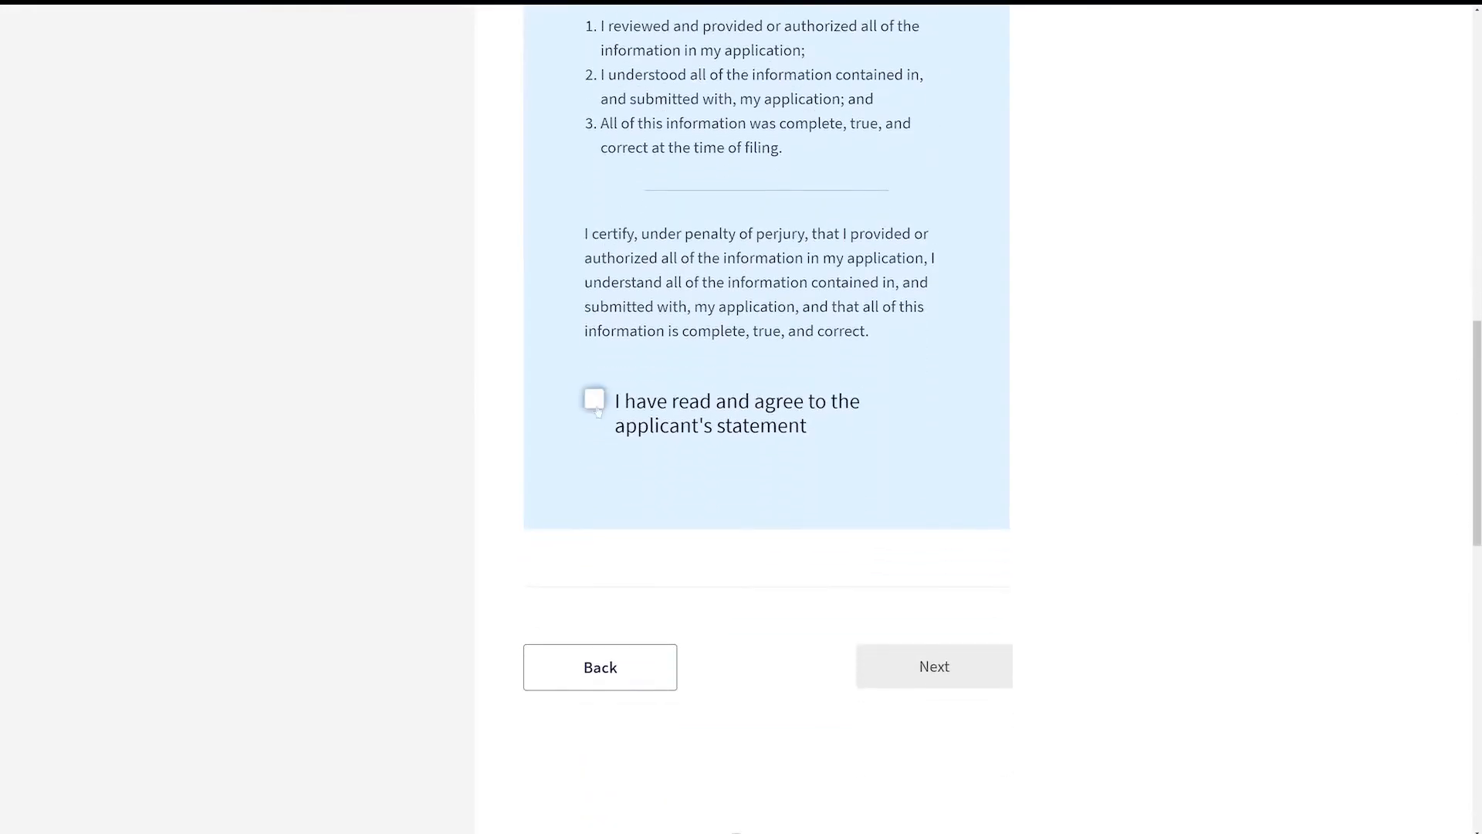
Step: Agree to the applicant's statement, sign with the applicant's full legal name, and continue
left_click(595, 399)
key("Tab")
type("John Smith")
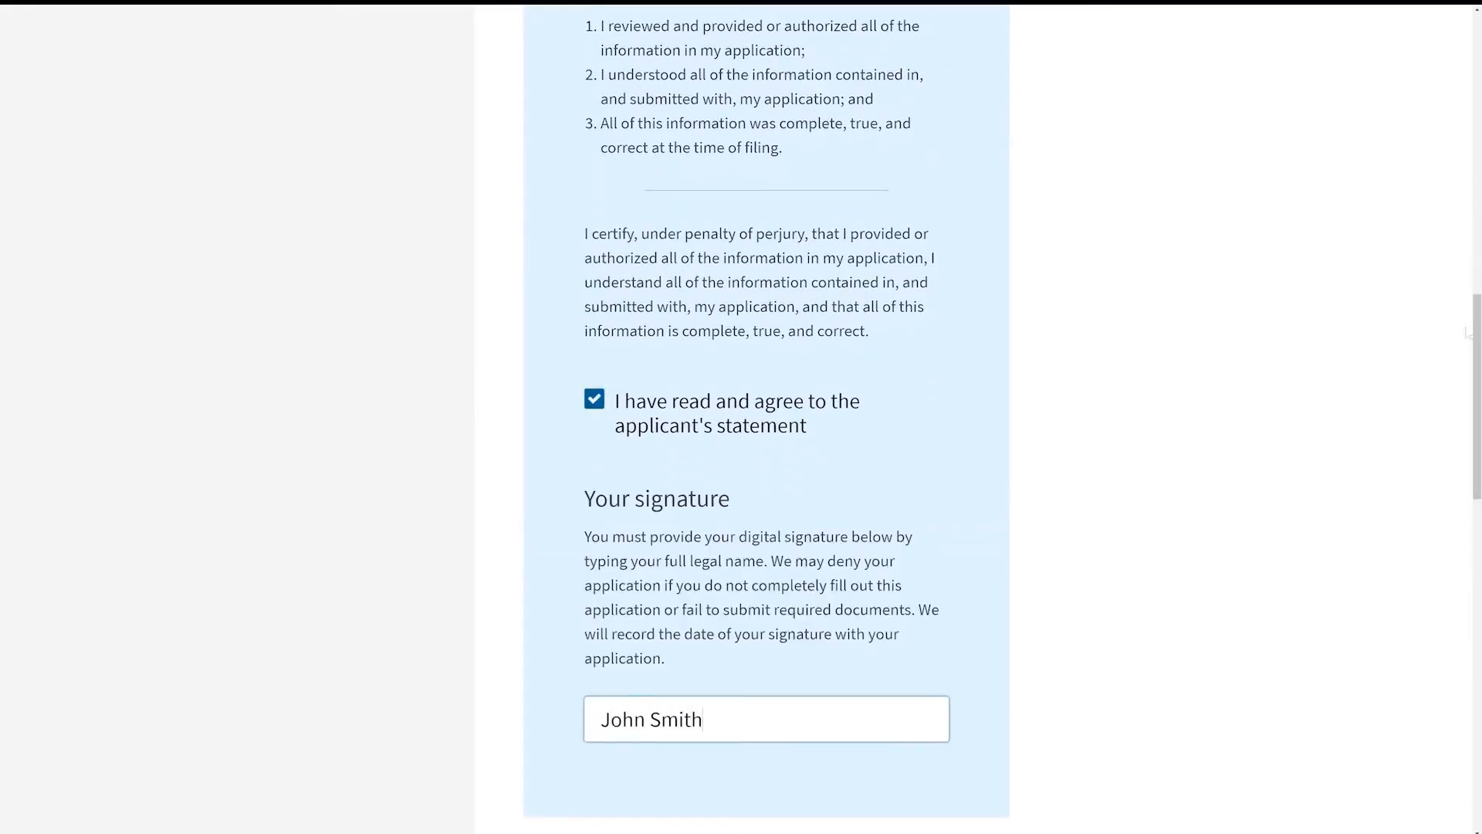
scroll(1466, 332, "down", 5)
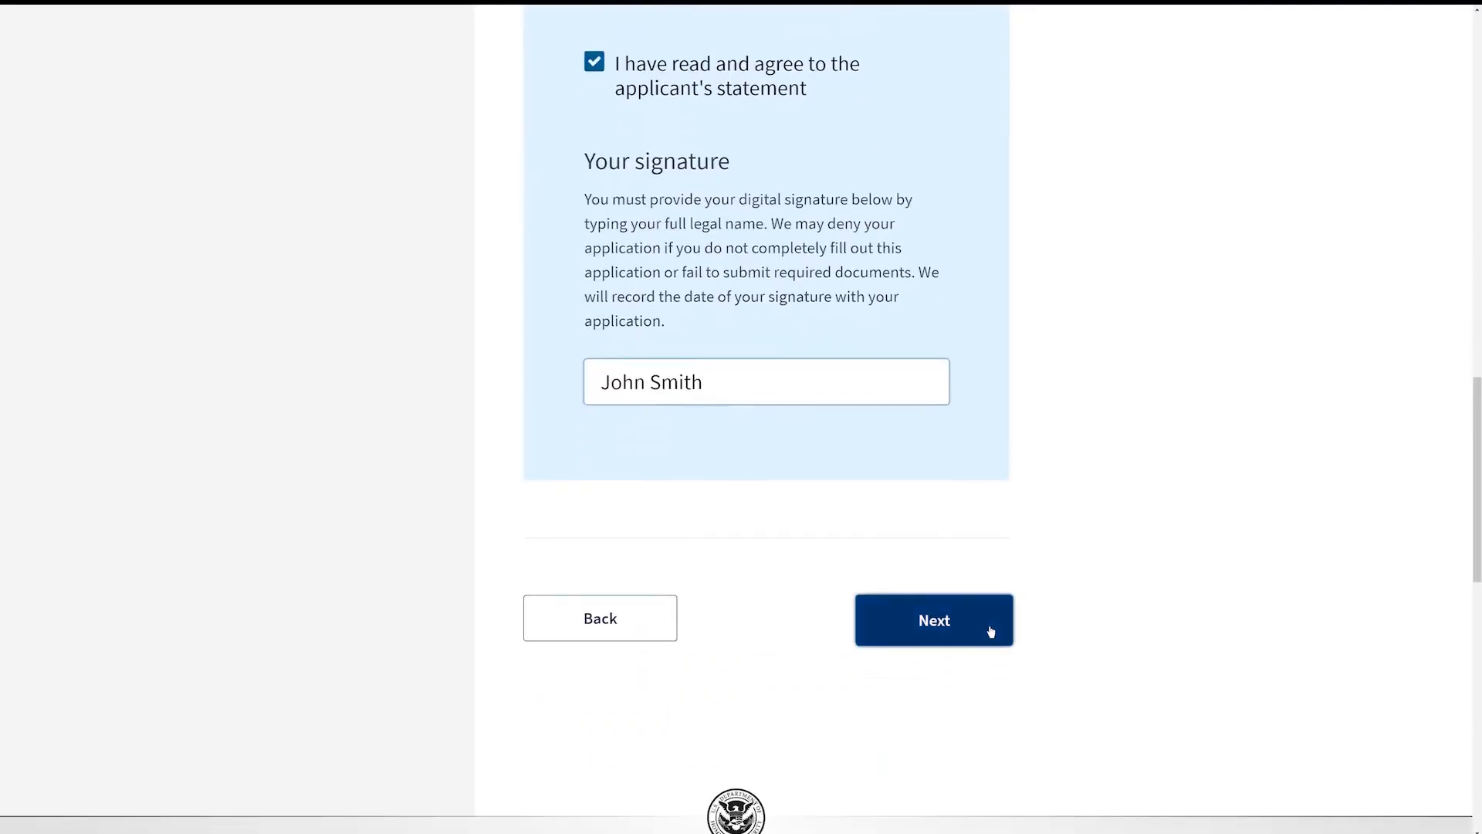
left_click(990, 631)
Step: Start Pay and submit and choose to pay the fee by debit or credit card
scroll(1462, 274, "down", 10)
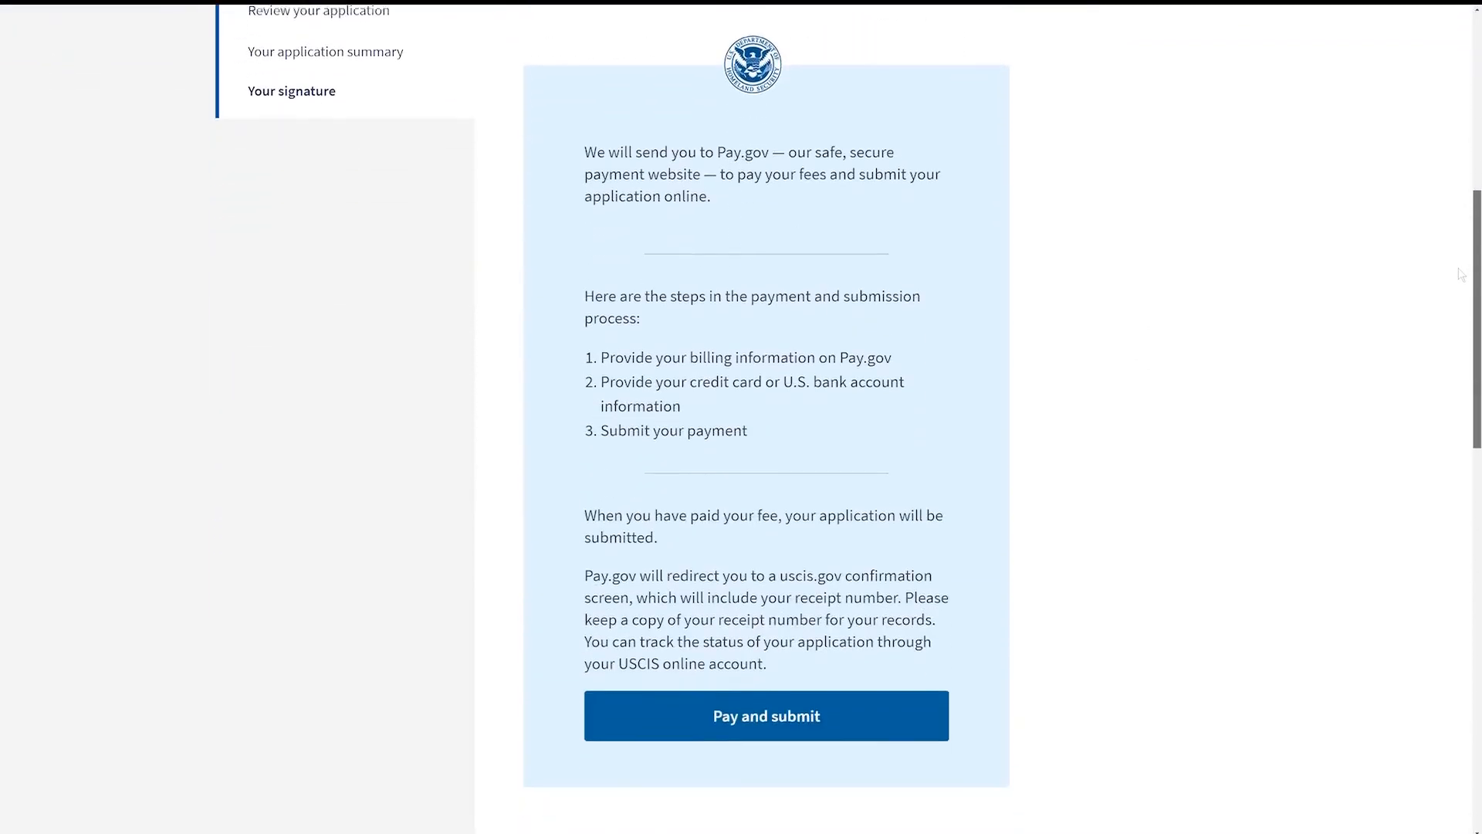
left_click(863, 689)
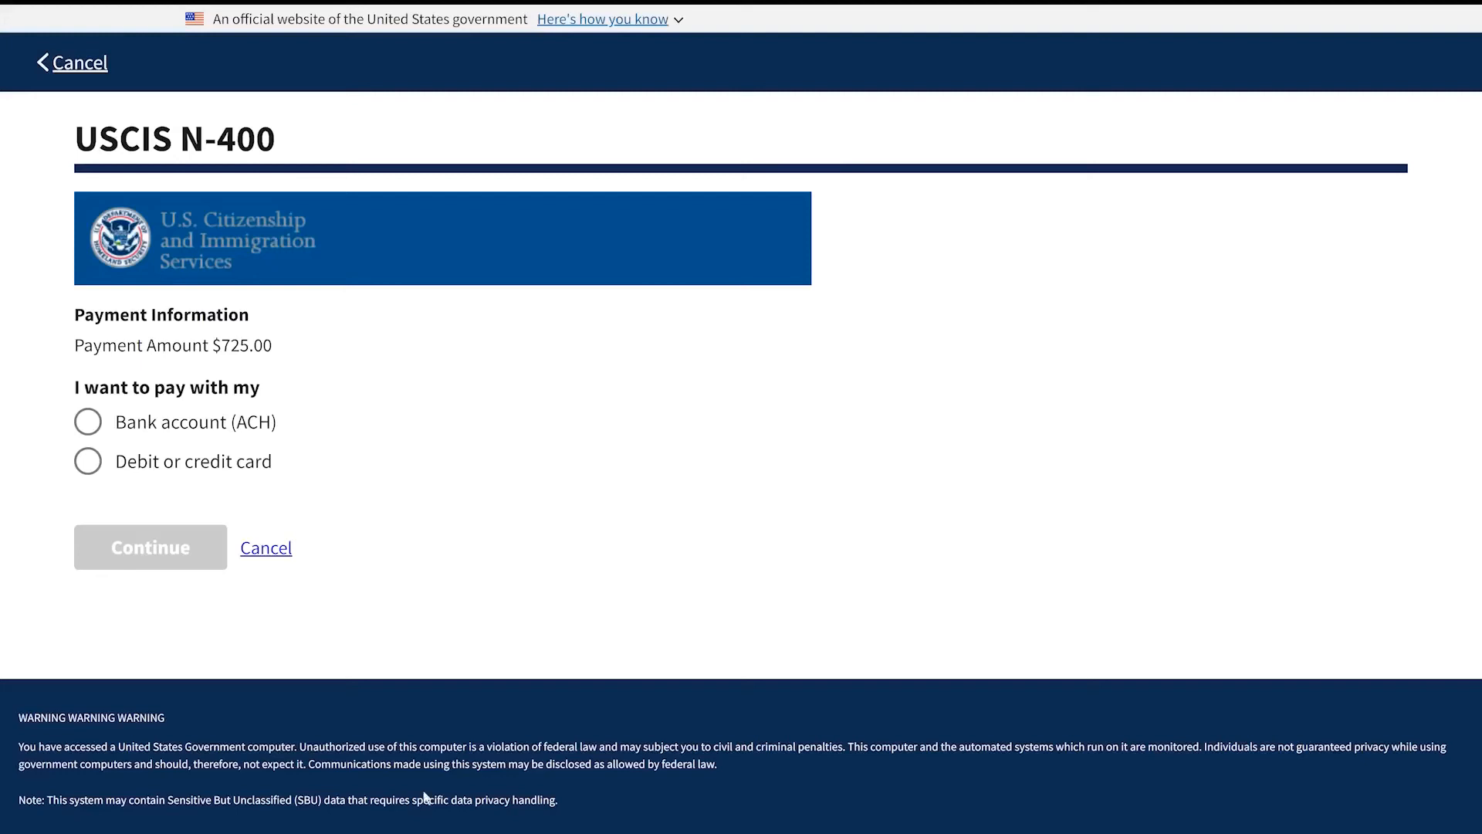
left_click(86, 464)
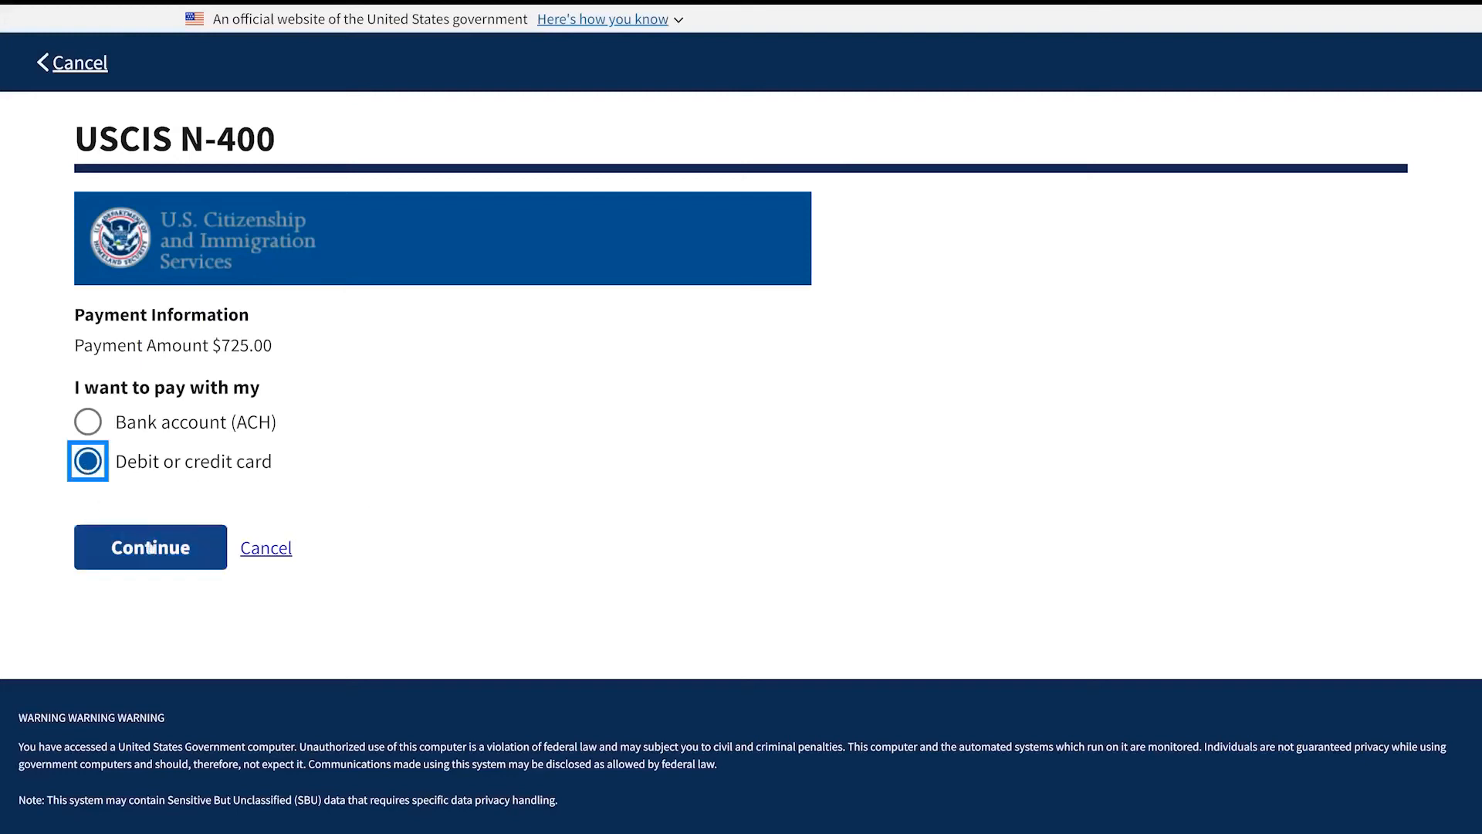
left_click(169, 552)
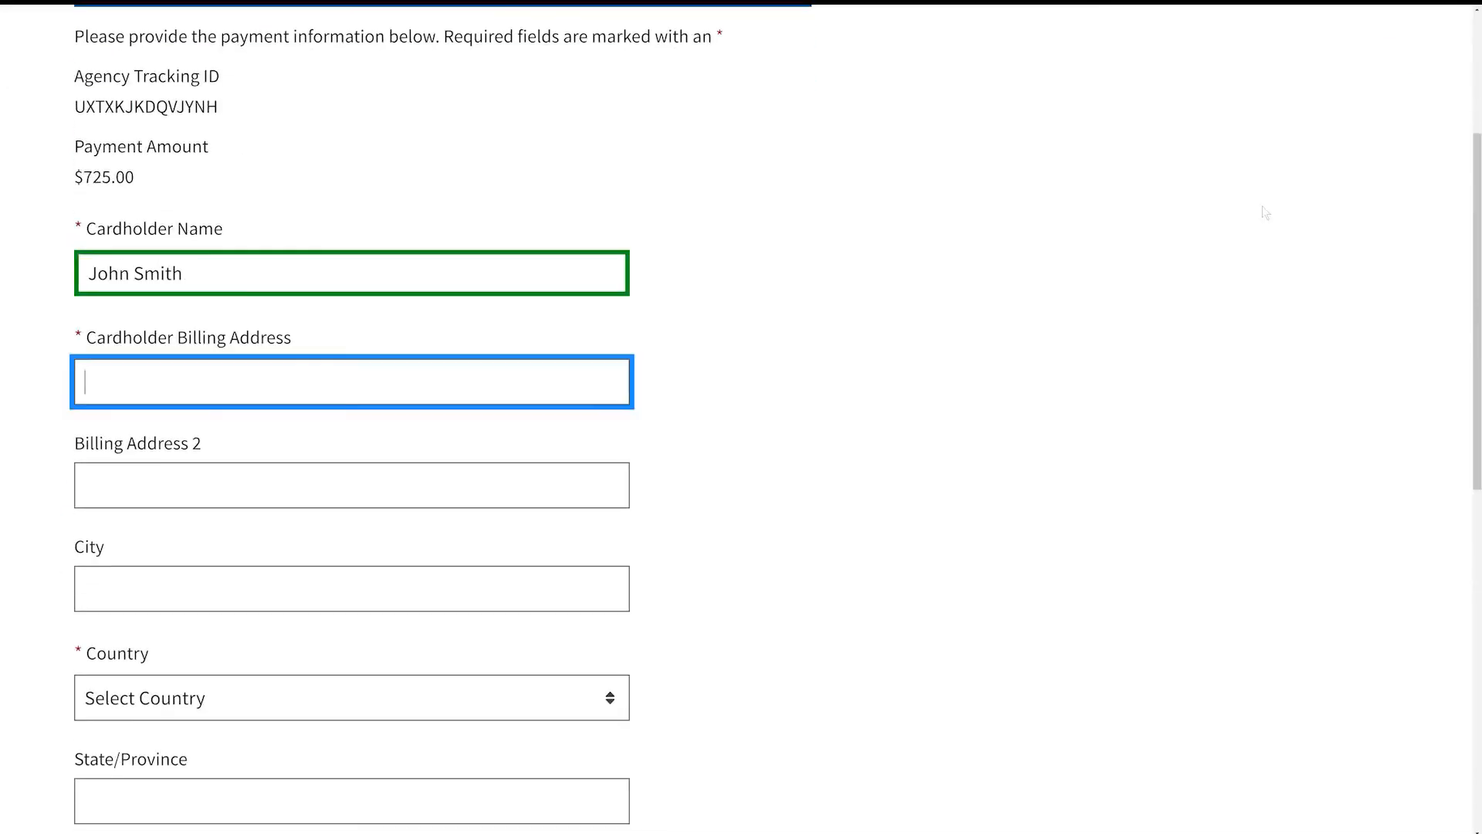
Step: Fill in the cardholder's billing street address, city, country, state and ZIP code
type("123 Street")
key("Tab")
key("Tab")
type("City")
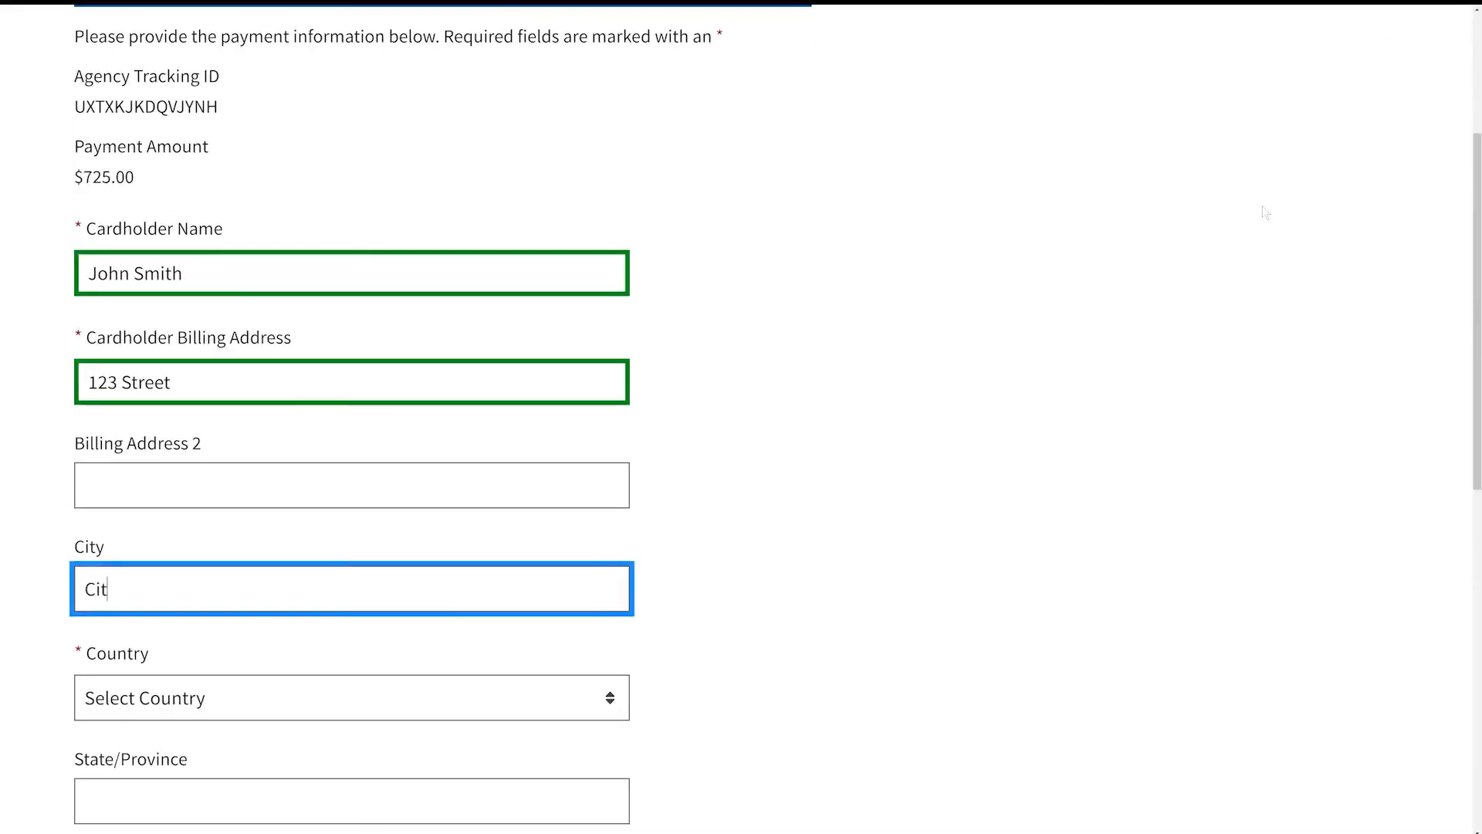
key("Tab")
key("space")
key("Down")
key("Return")
left_click_drag(1477, 257, 1477, 530)
key("Tab")
key("space")
key("Down")
key("Return")
Step: Enter the card number, expiration month and year, and security code, then continue
key("Tab")
type("12345")
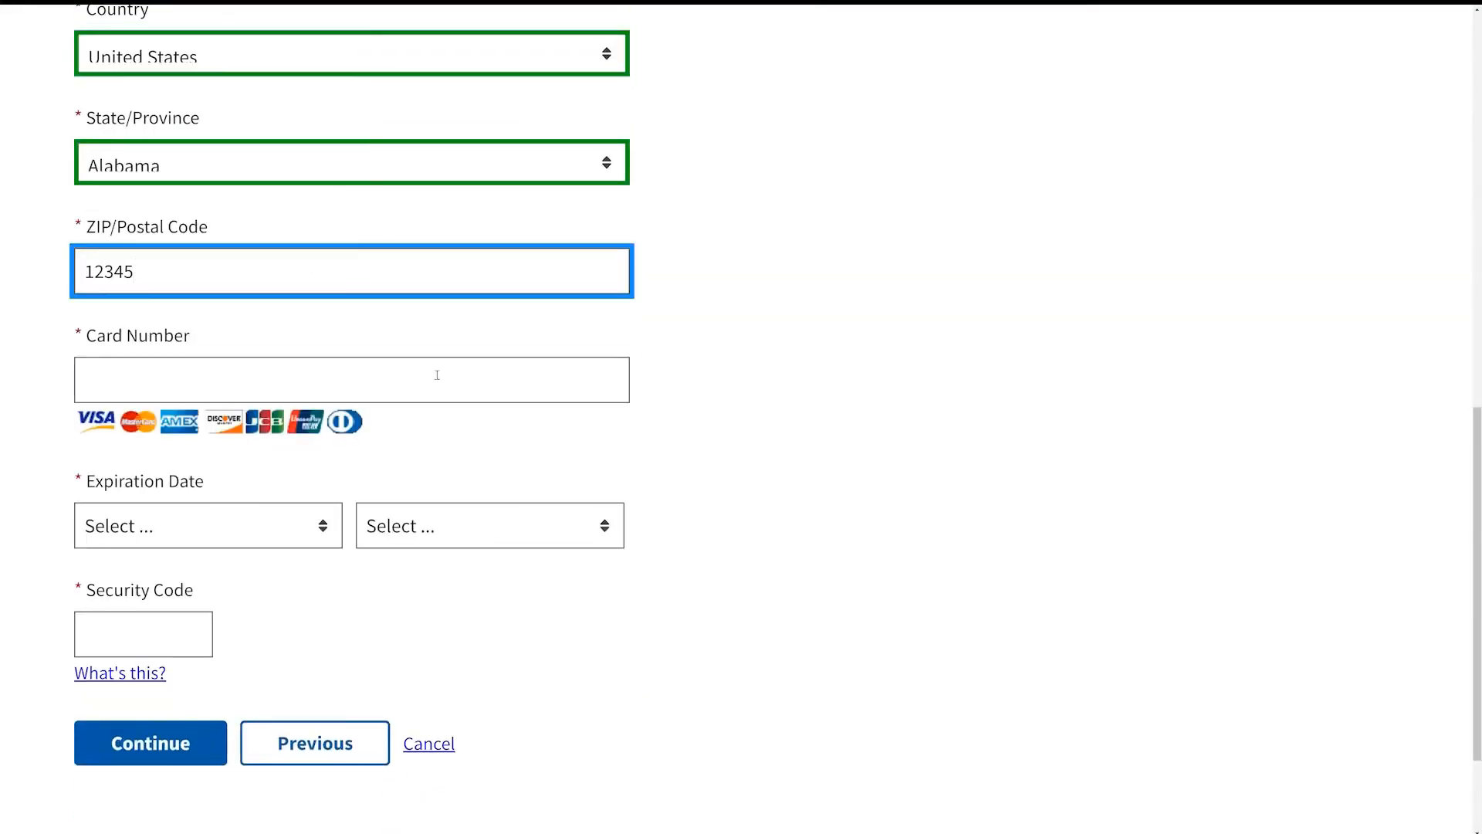
key("Tab")
type("4111111111111111")
key("Tab")
key("0")
key("2")
key("Tab")
key("2")
key("0")
key("2")
key("2")
key("Tab")
type("222")
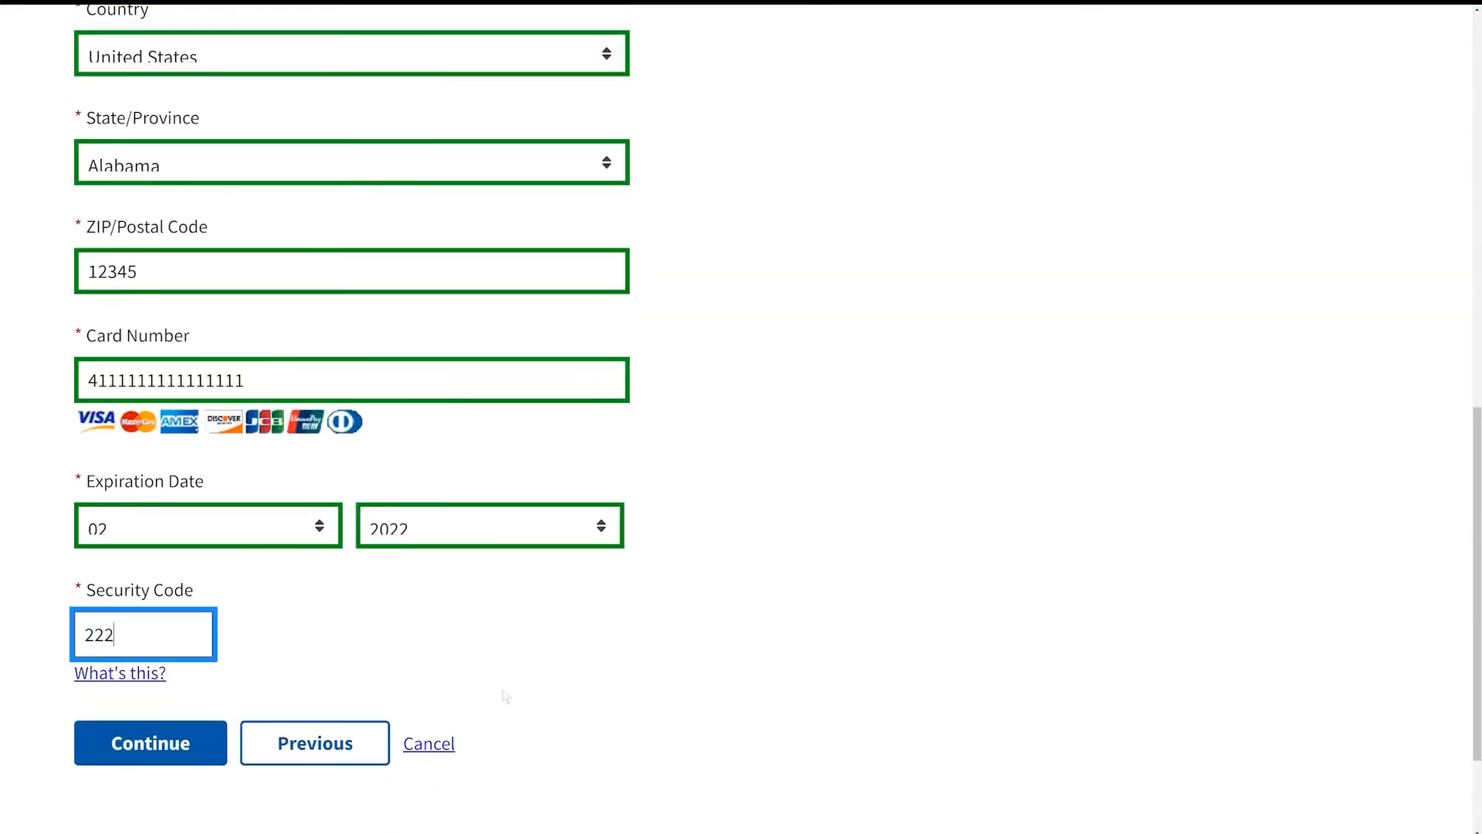
left_click(182, 750)
Step: Authorize the charge to the card and submit the payment and application
scroll(1455, 378, "down", 5)
scroll(1455, 379, "down", 4)
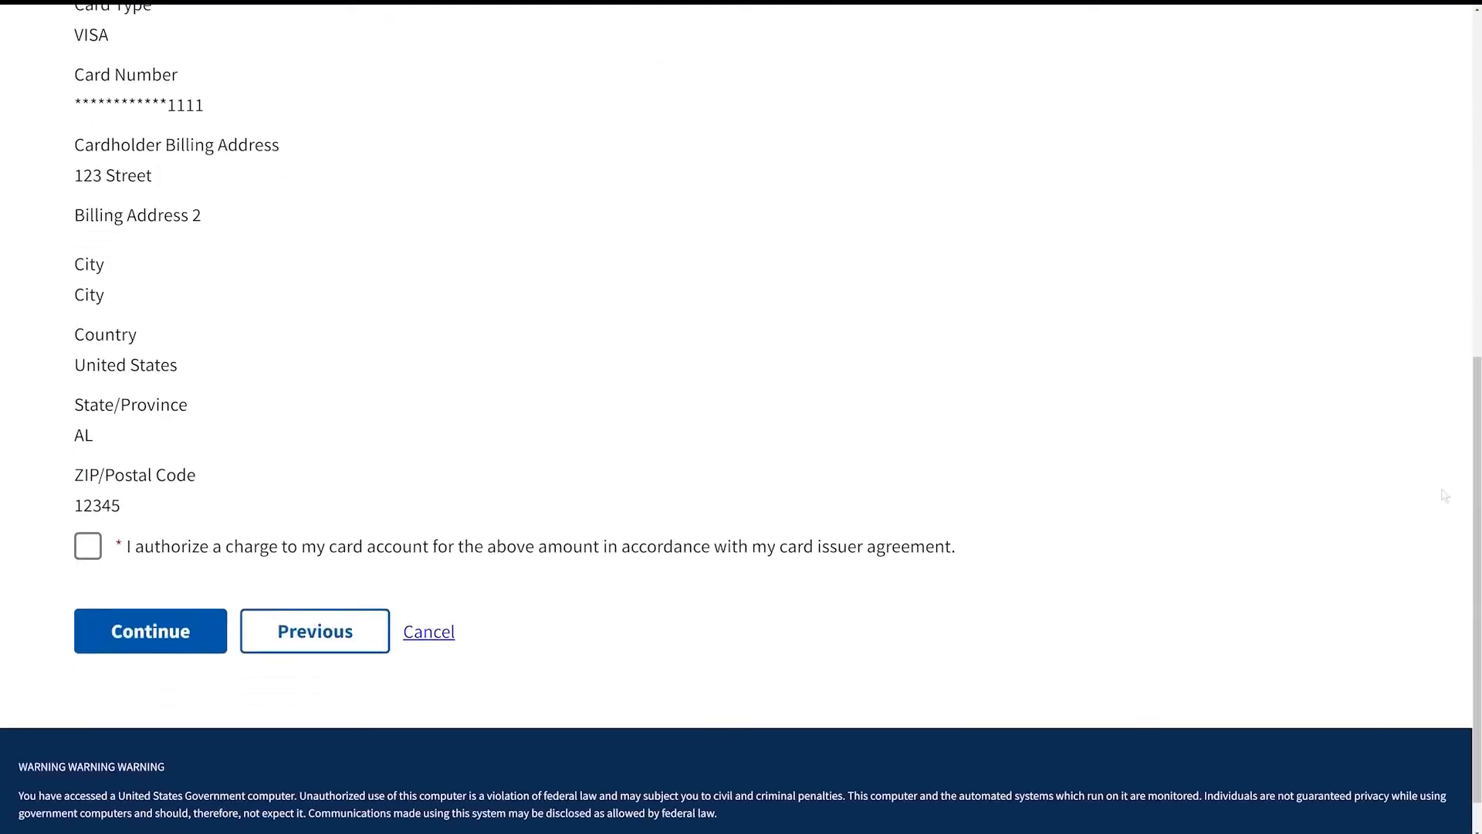
left_click(88, 546)
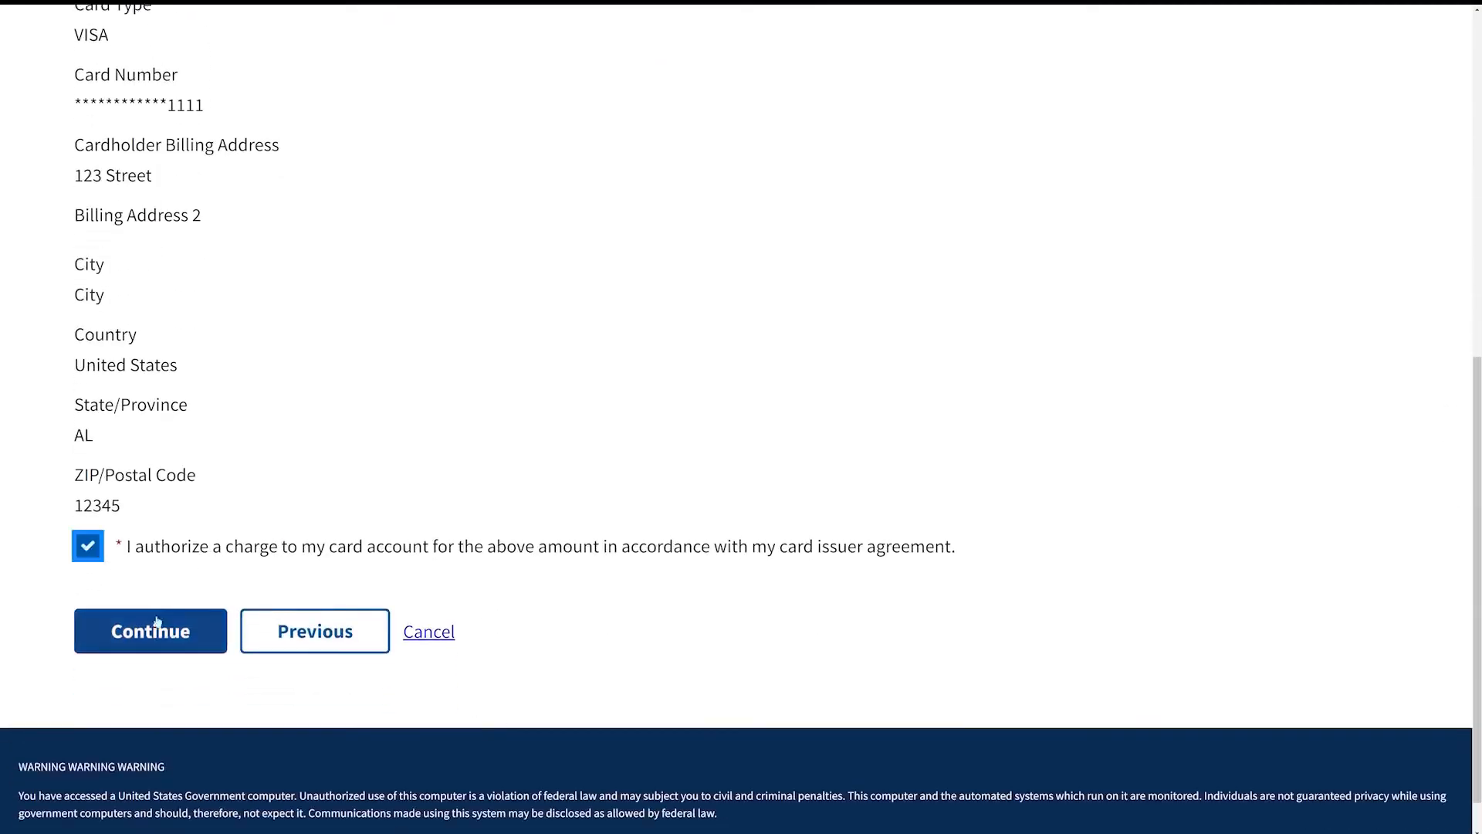
left_click(189, 646)
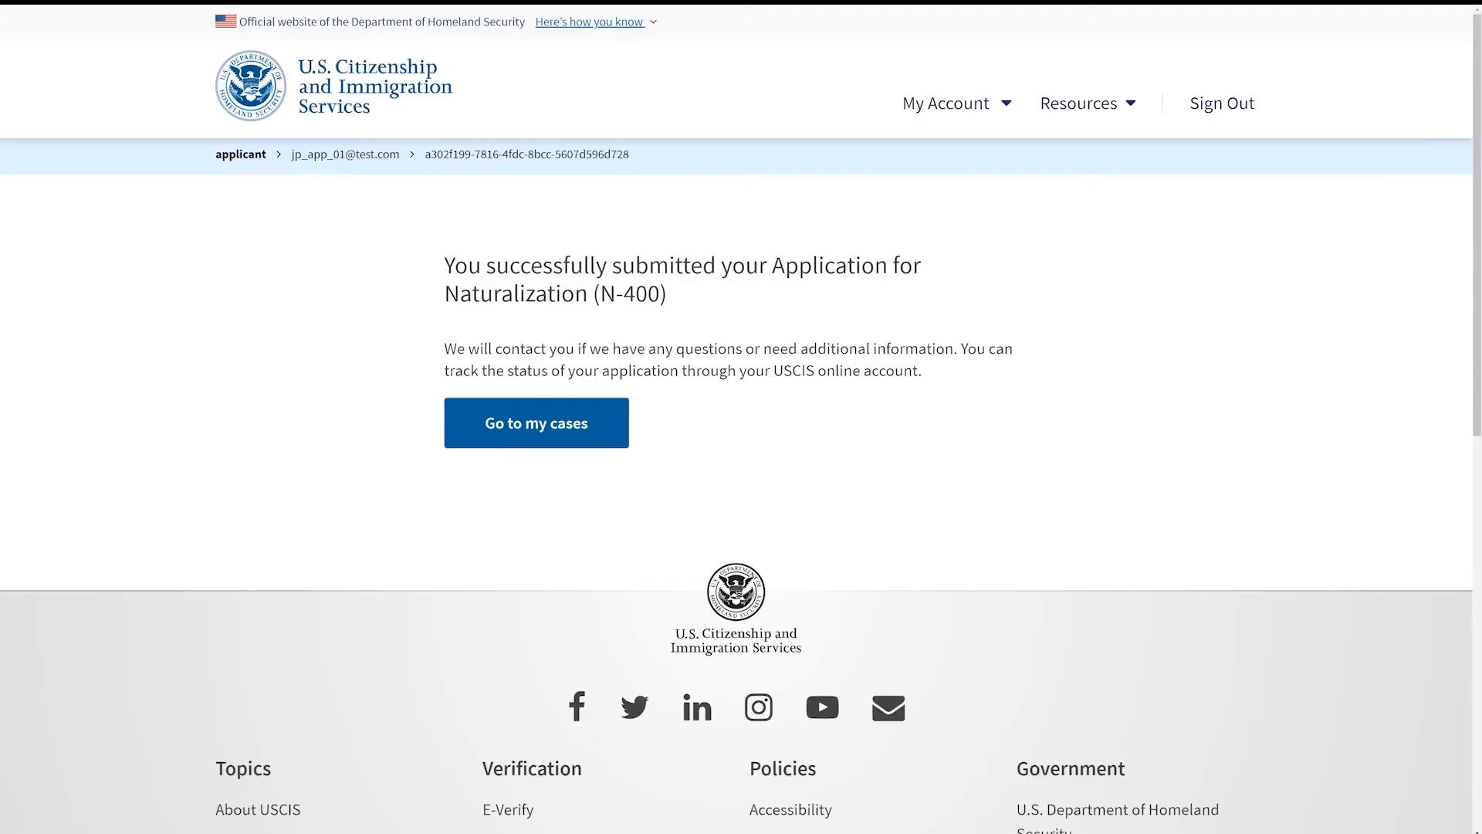